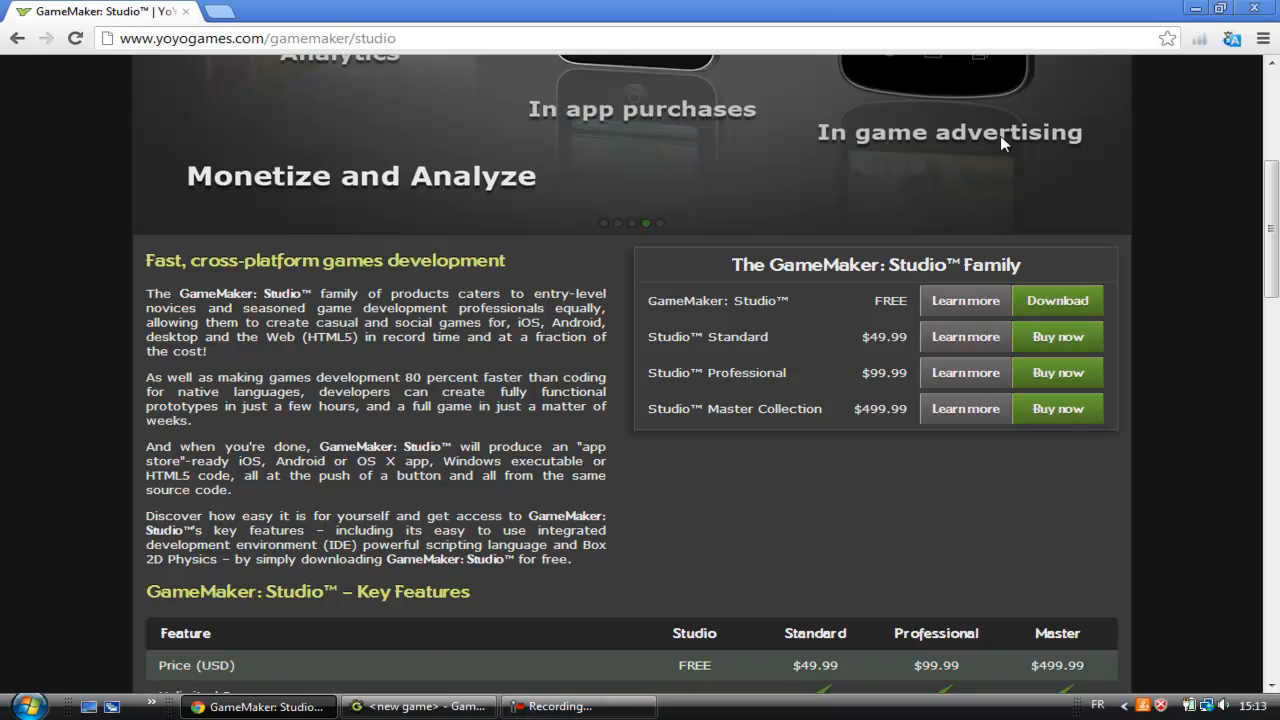
Step: Close the browser, create a new sprite in Game Maker, and look briefly at its empty sprite editor
click(1256, 8)
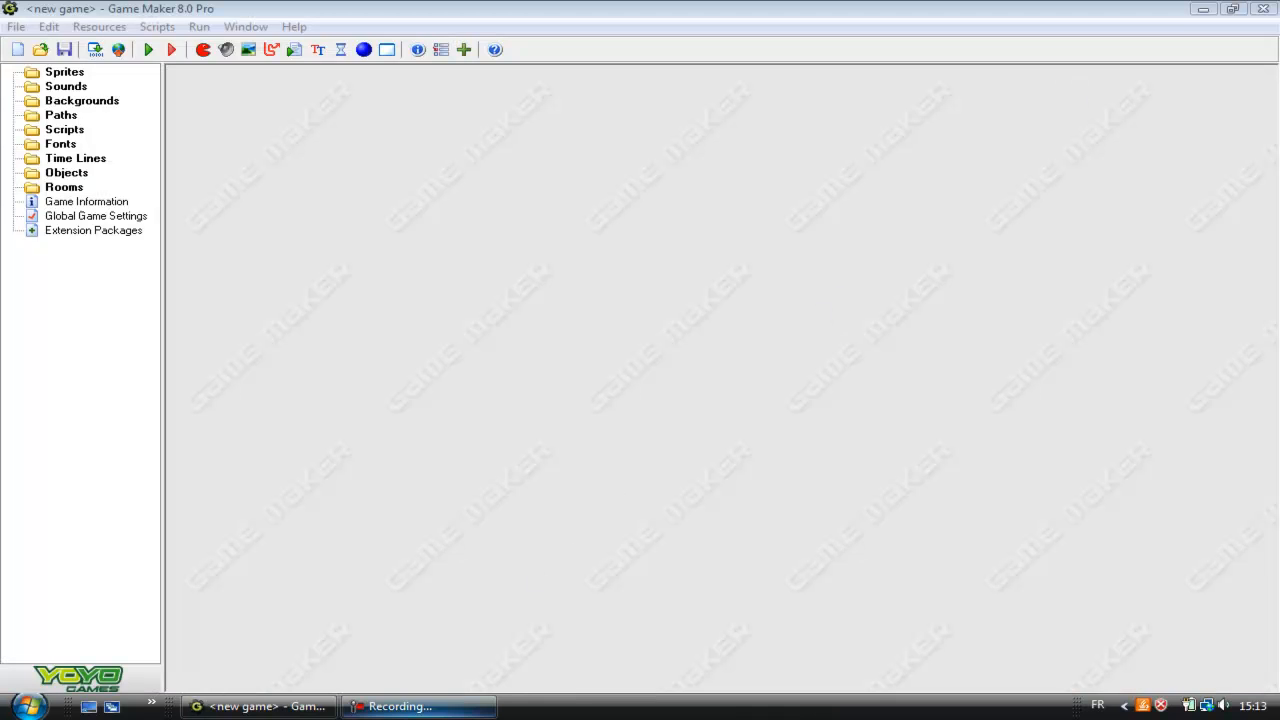
click(122, 8)
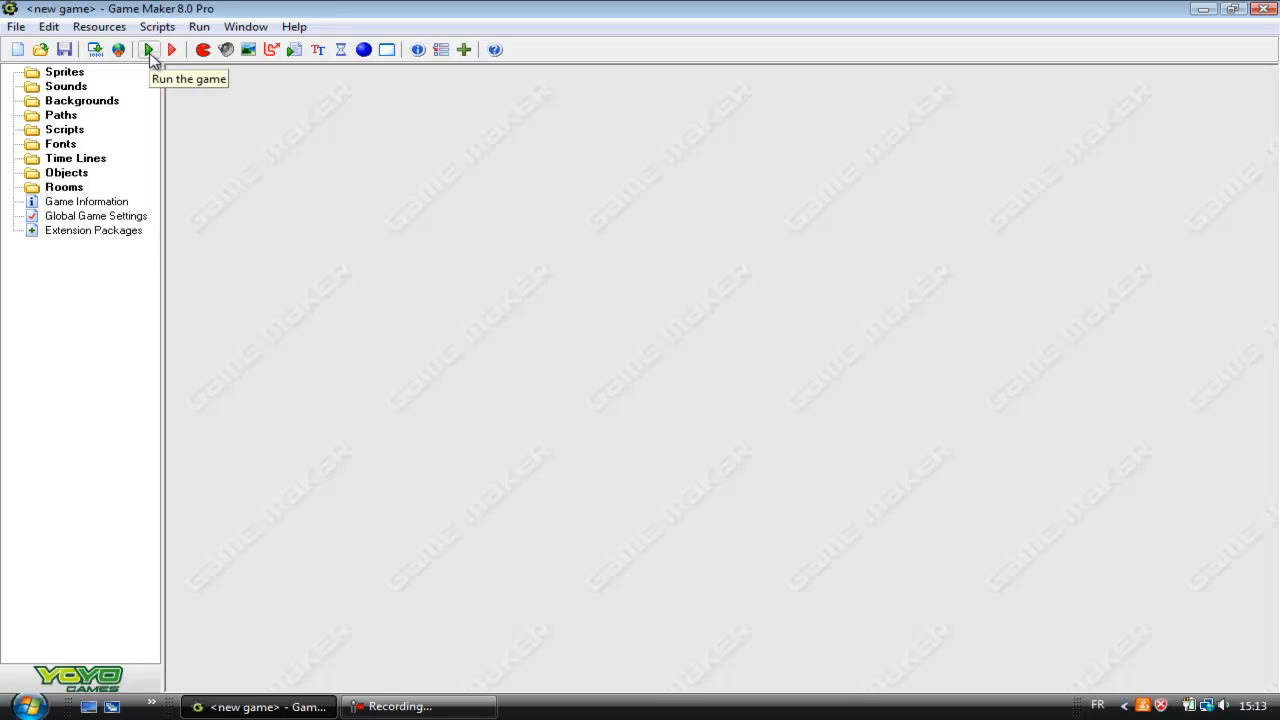
click(203, 49)
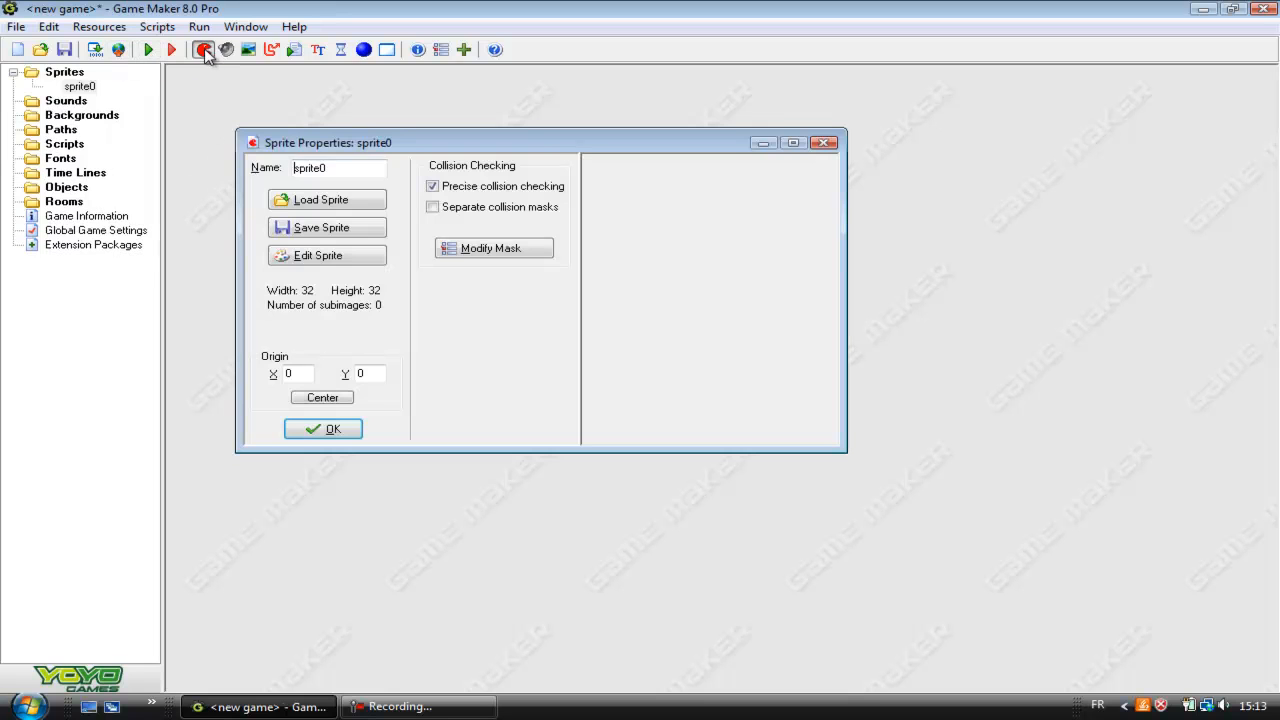
click(350, 256)
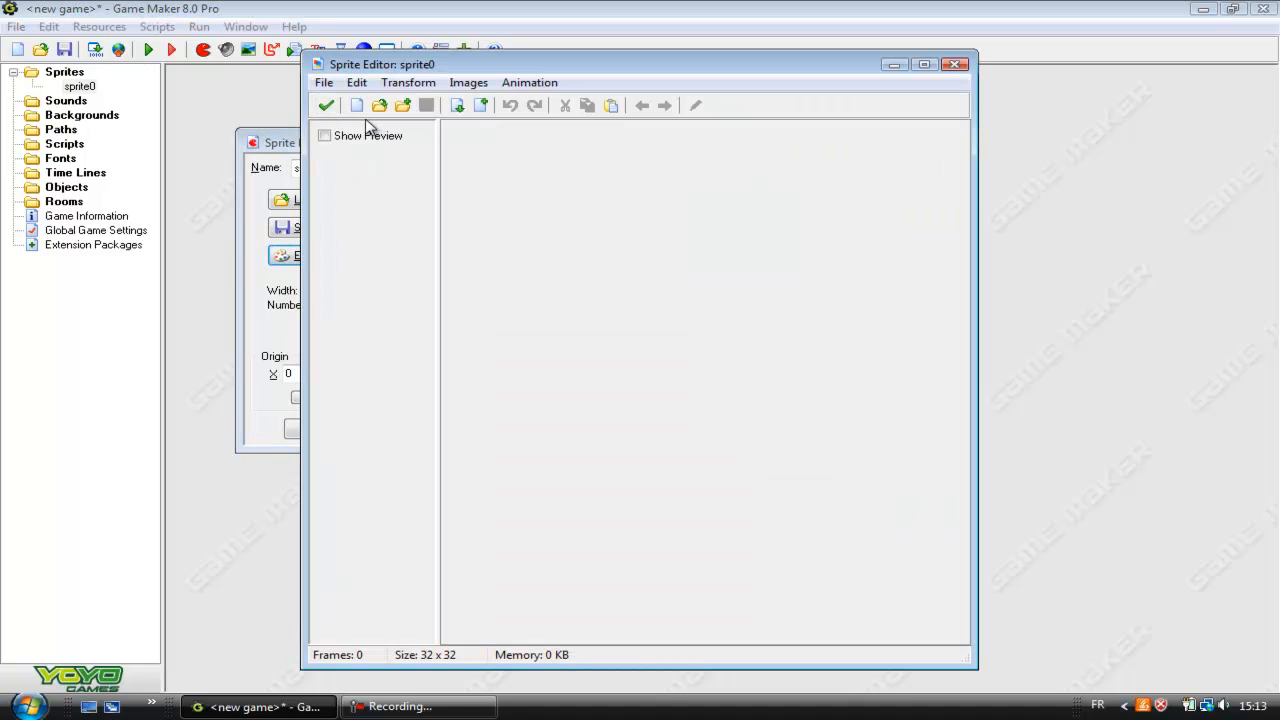
click(326, 106)
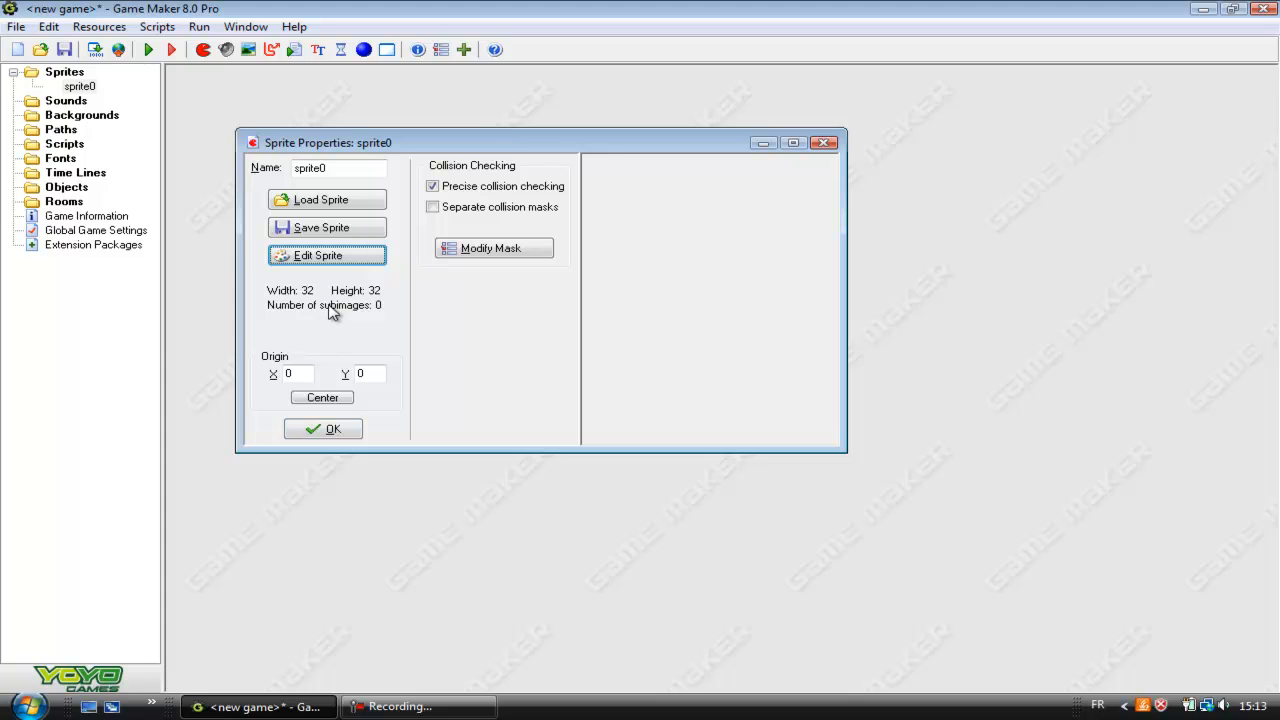
Step: View the contents of the Nouveau texture pack folder on the desktop and close it again
click(88, 706)
double_click(369, 232)
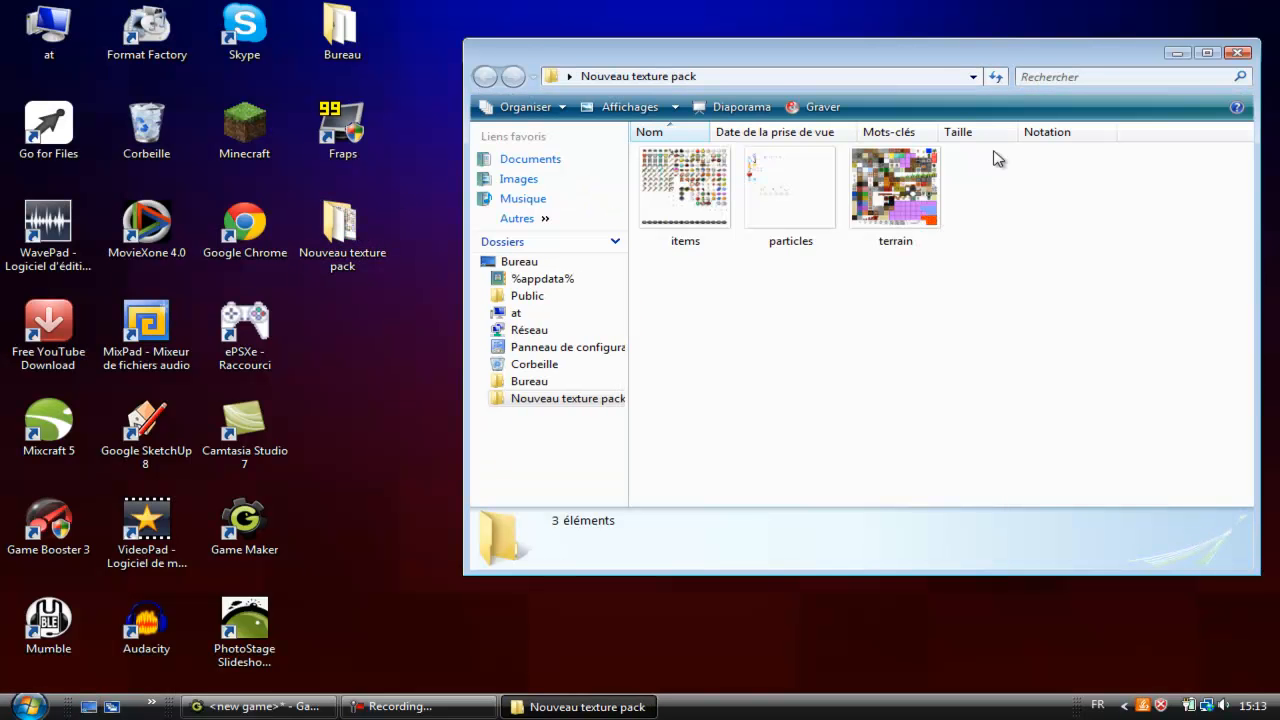
click(1240, 52)
Step: Go to .minecraft through %appdata%, check its texturepacks folder, and open the minecraft archive in the bin folder
key(super)
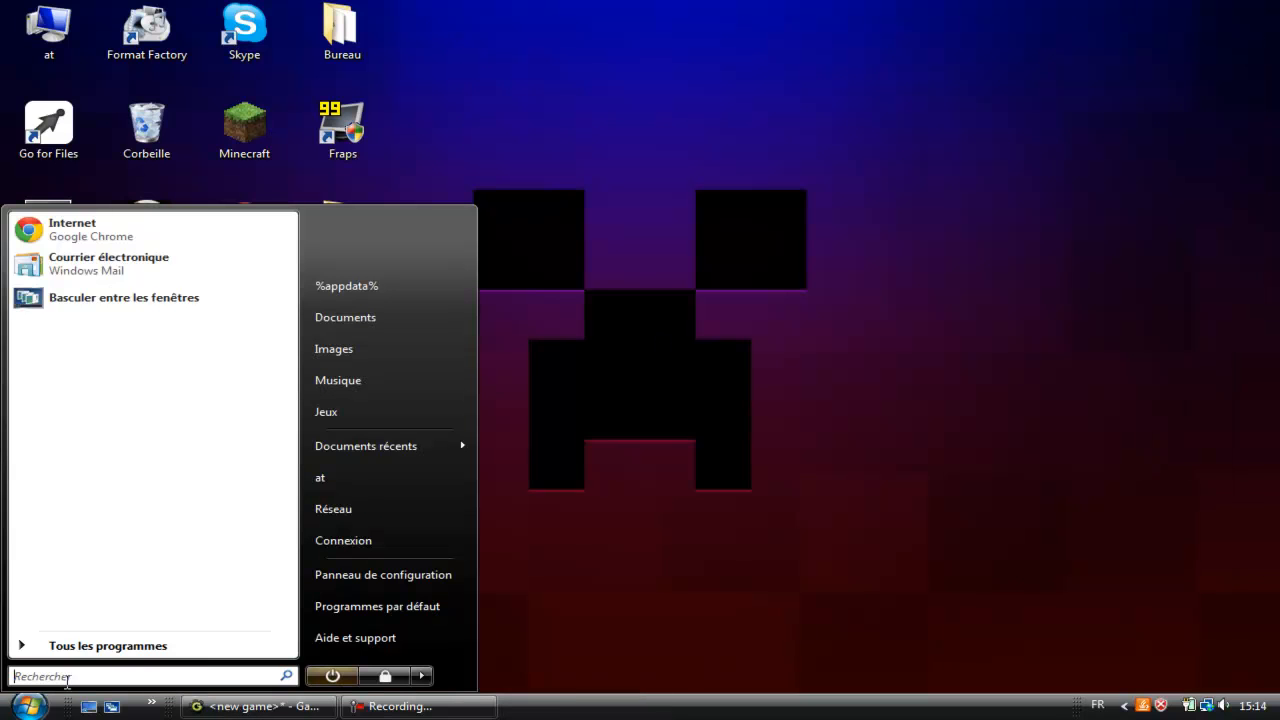
text(%appdata%)
key(Return)
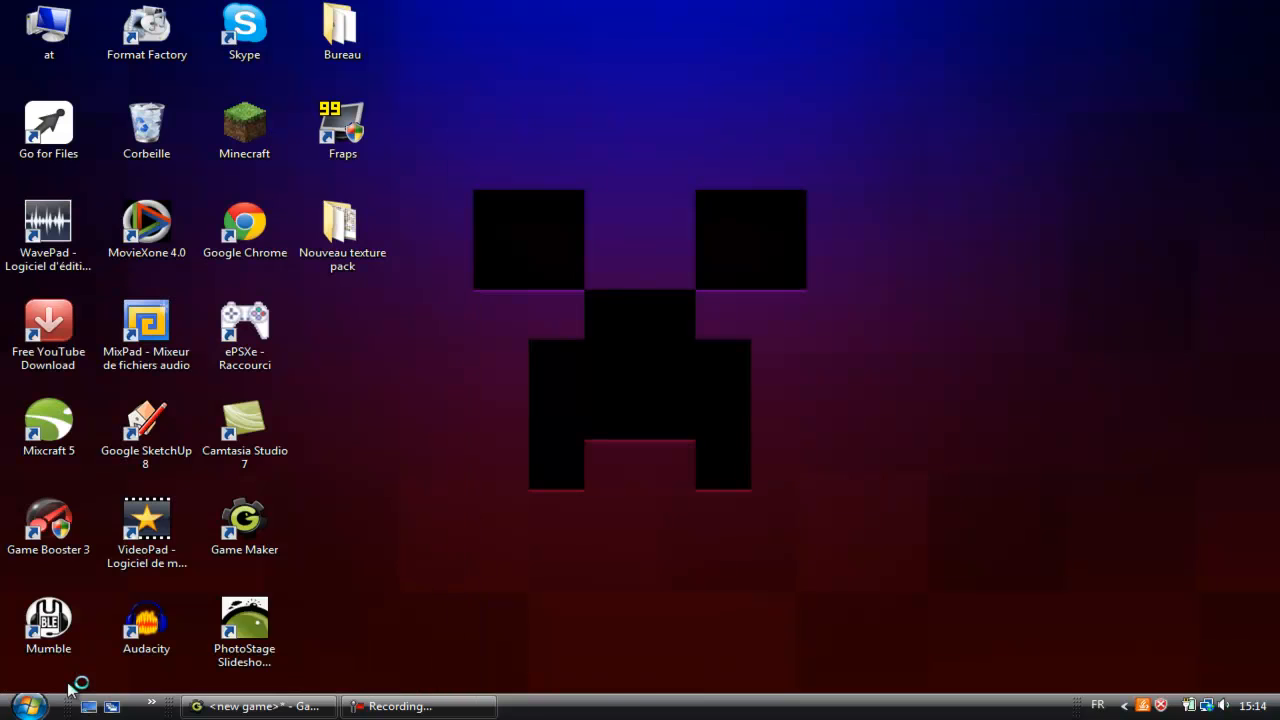
double_click(660, 229)
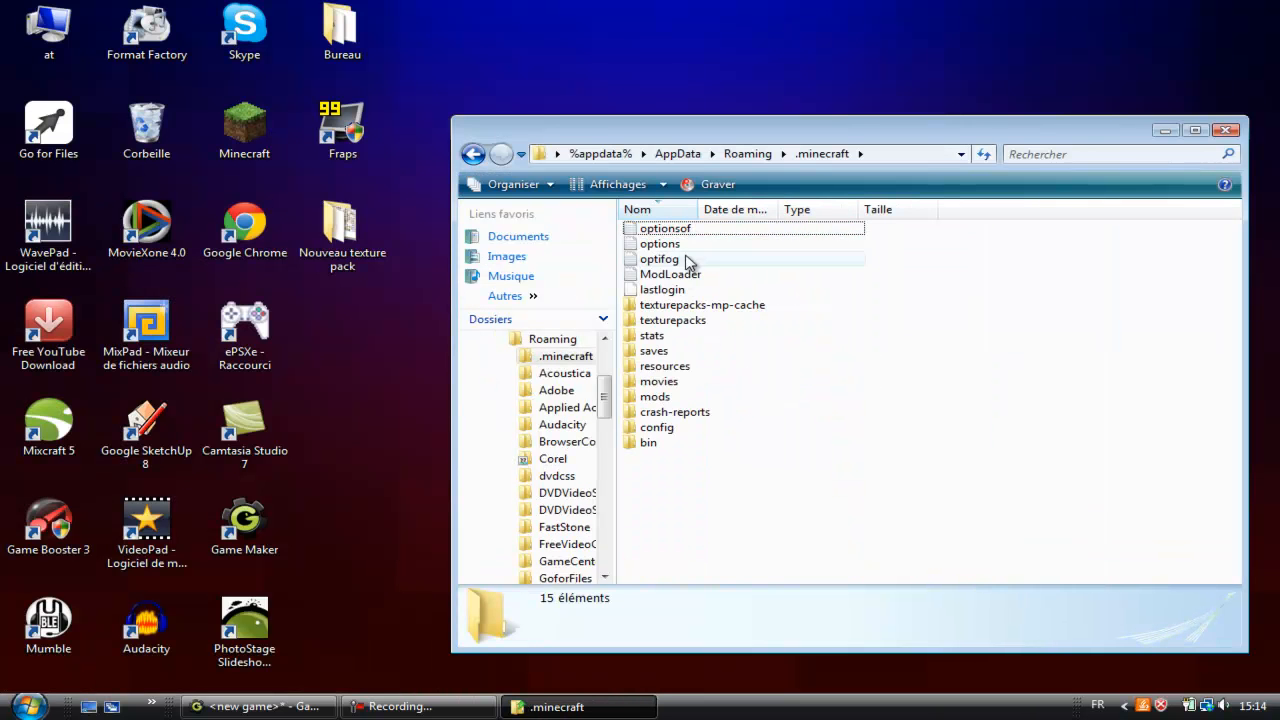
double_click(672, 320)
drag(426, 207, 146, 128)
click(482, 154)
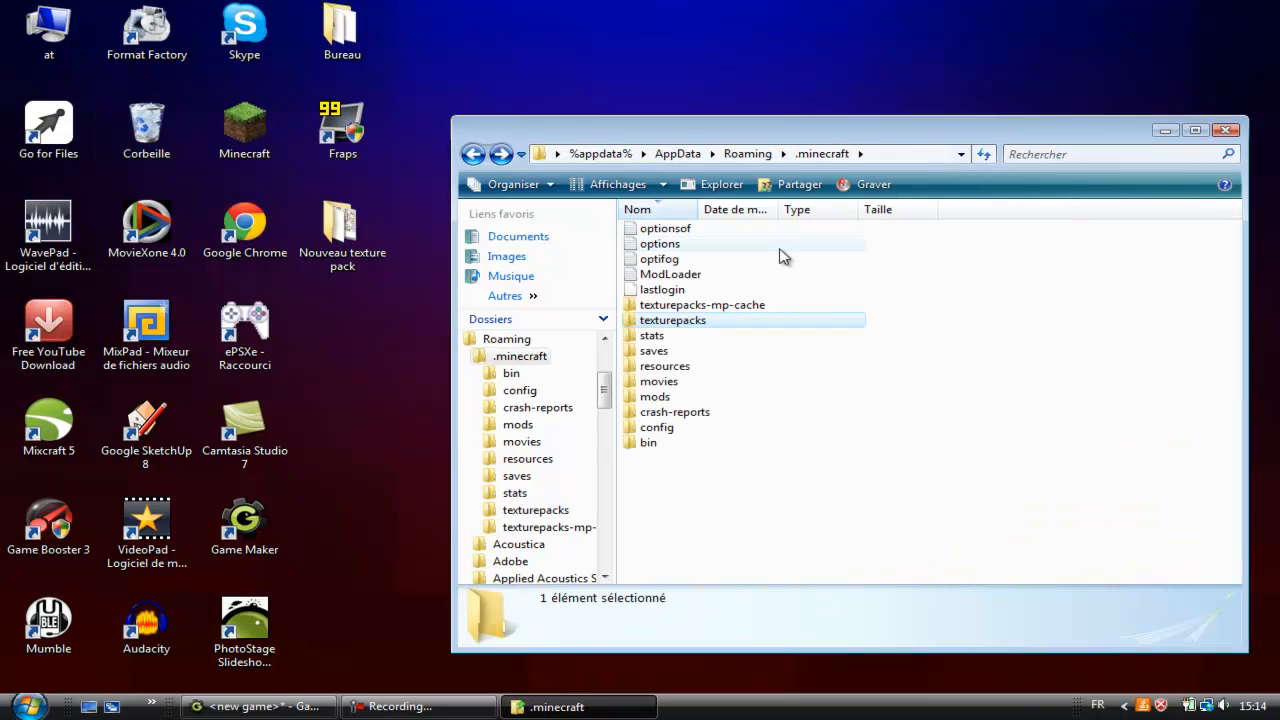
double_click(680, 443)
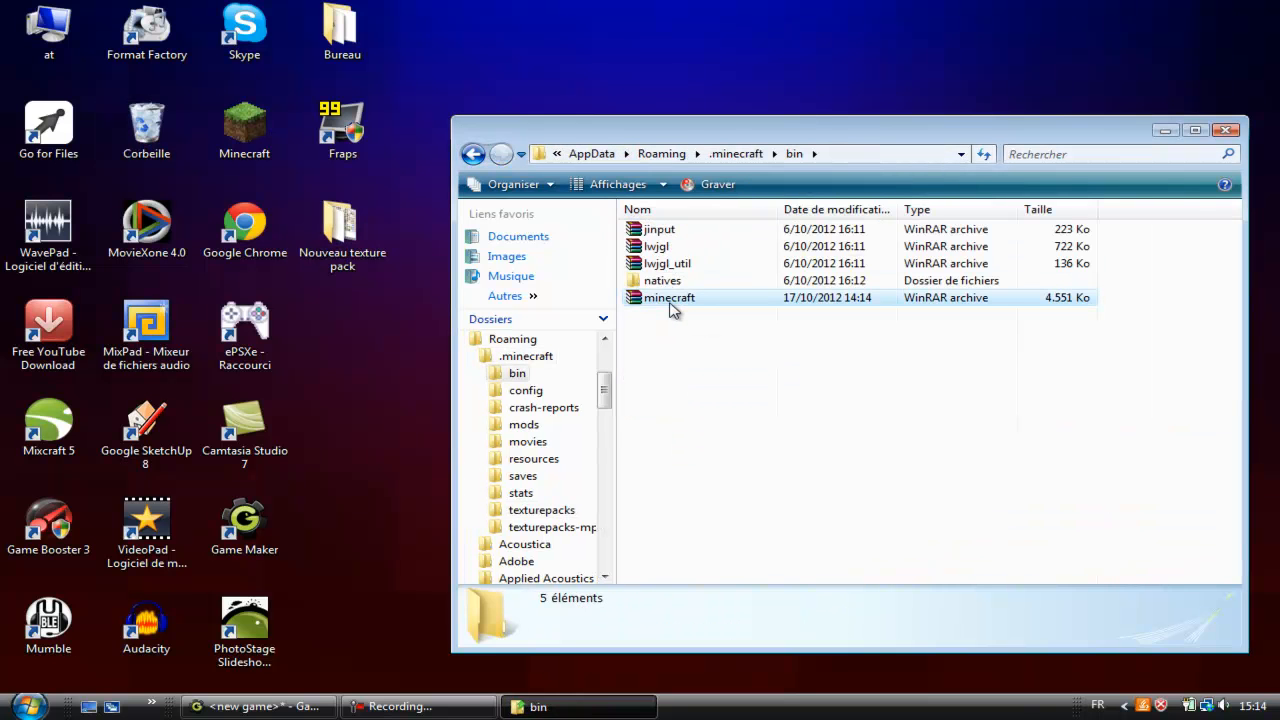
double_click(669, 298)
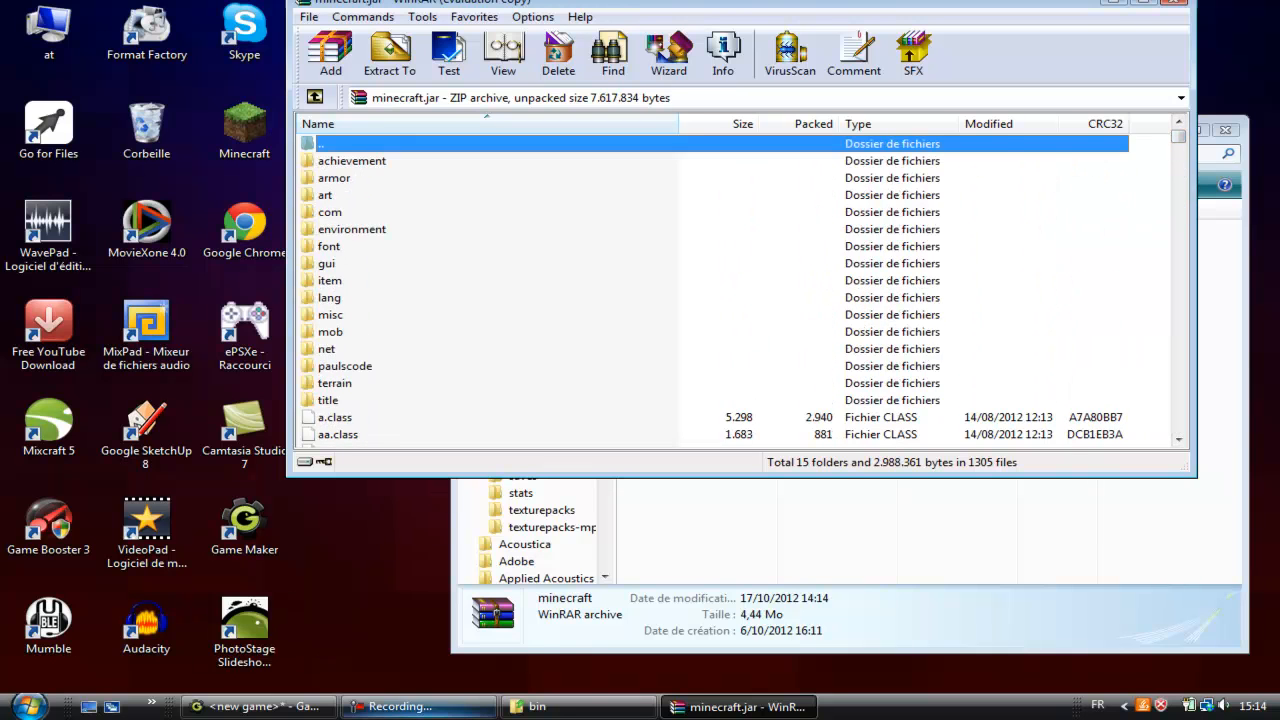
Step: Examine the images in the archive's gui folder, including gui.png, and return to the archive root
double_click(328, 266)
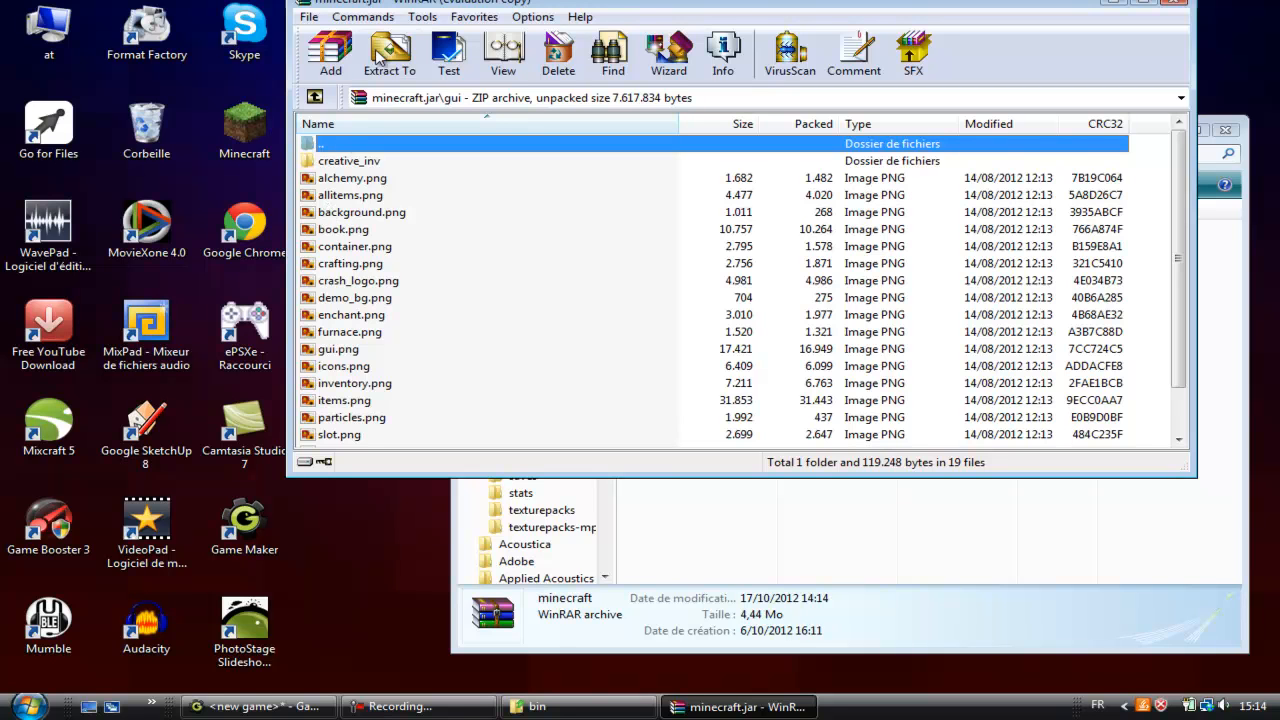
click(351, 419)
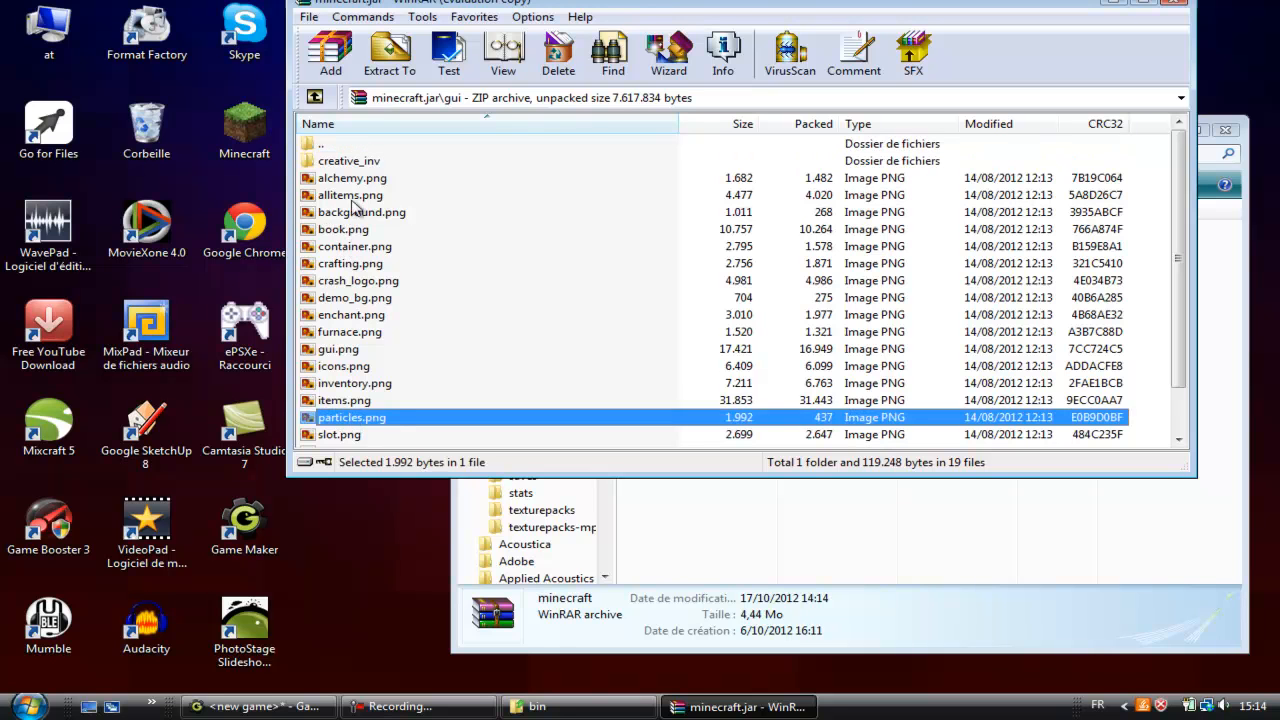
double_click(348, 350)
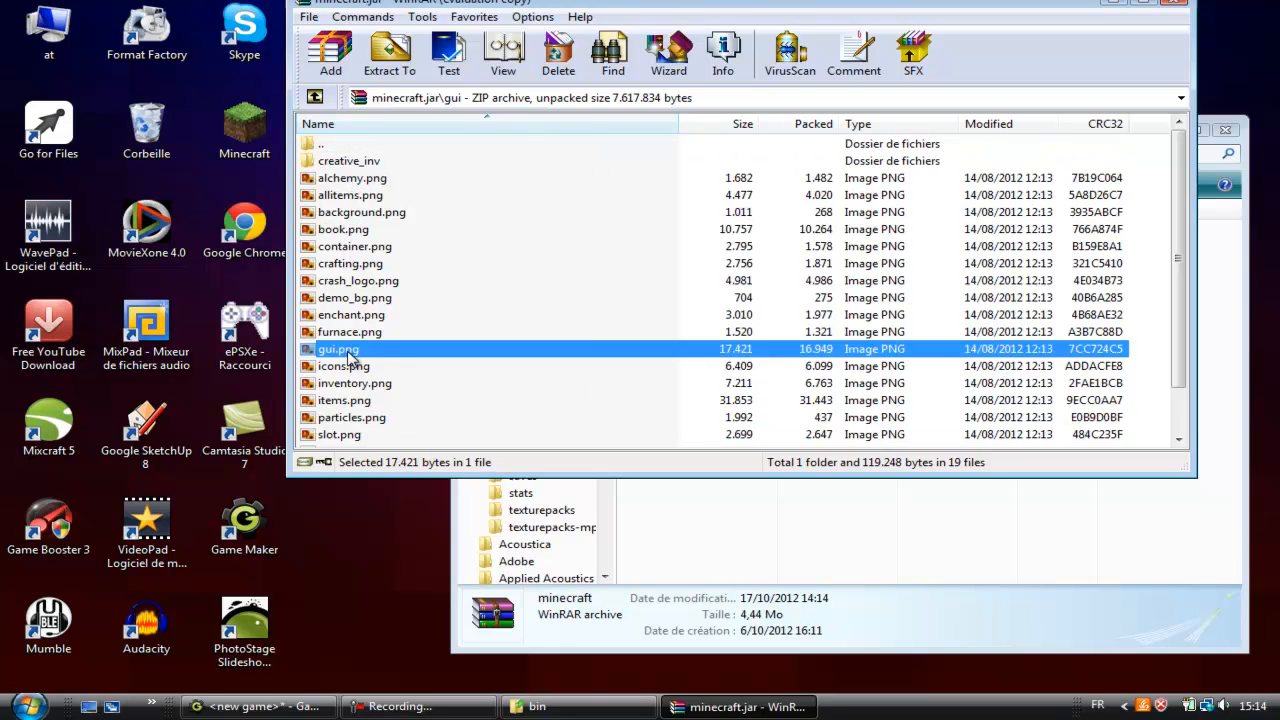
click(1265, 8)
click(366, 264)
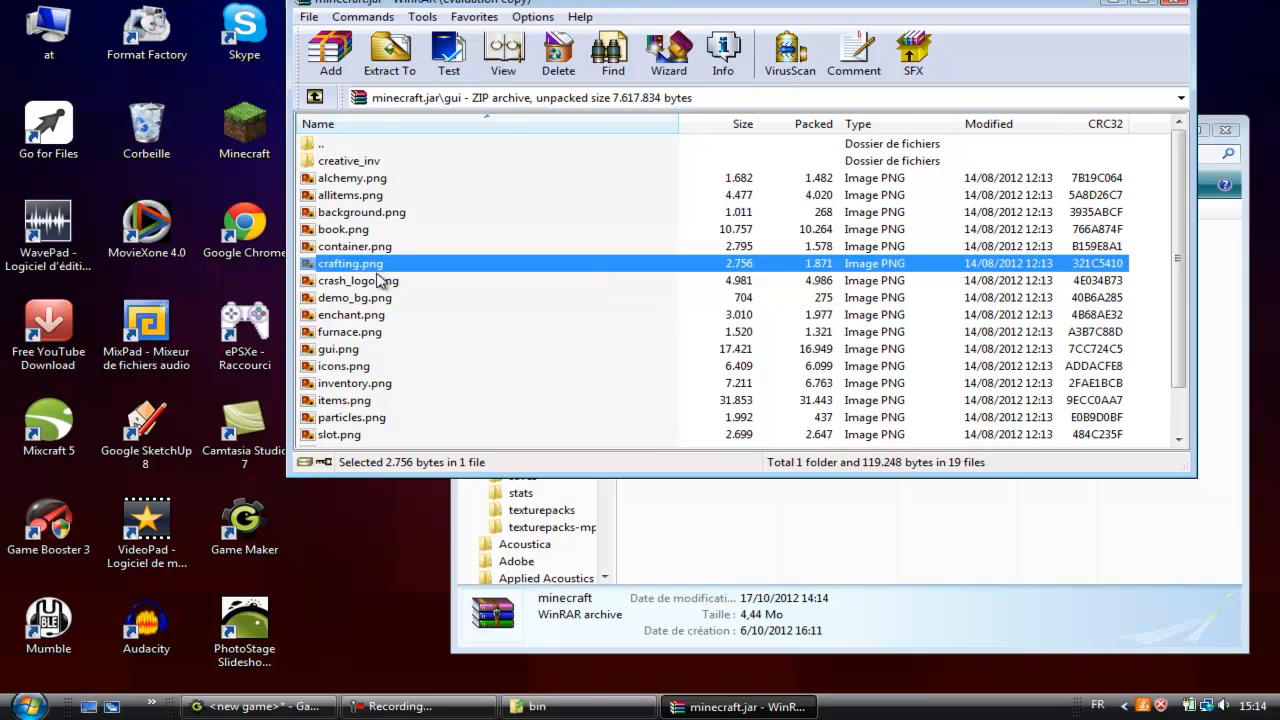
click(370, 352)
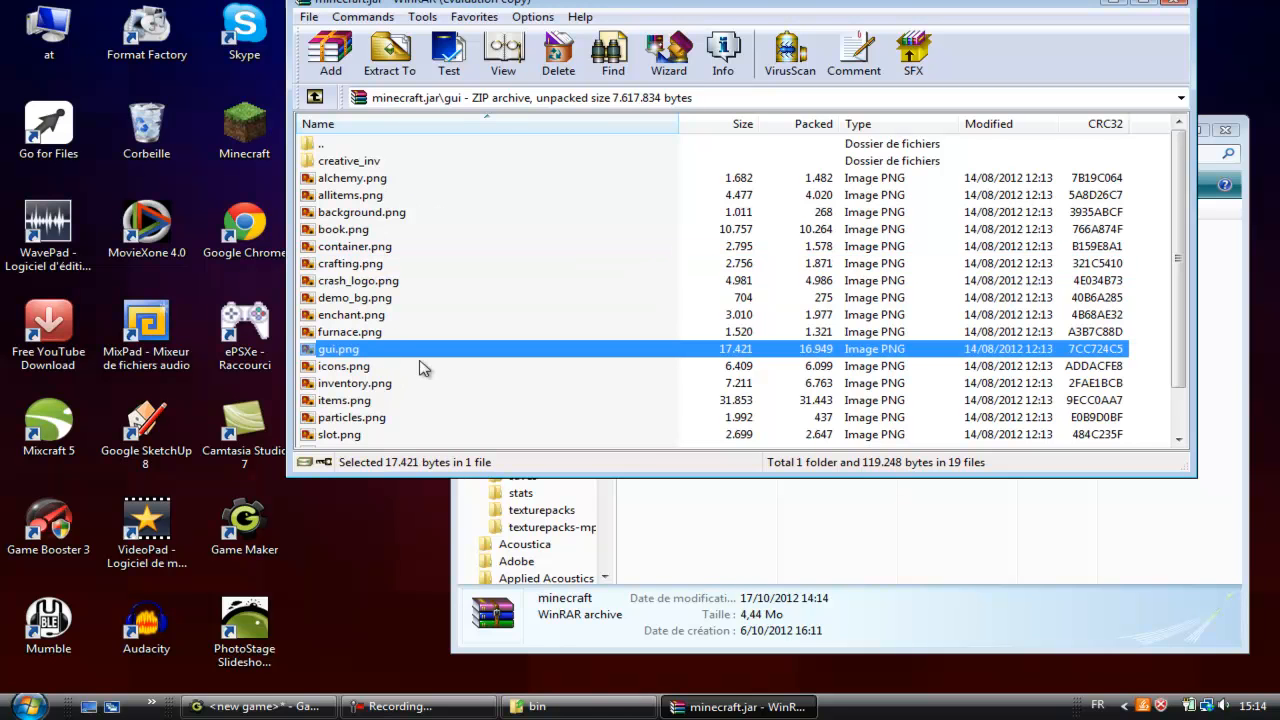
scroll(1180, 440, down, 2)
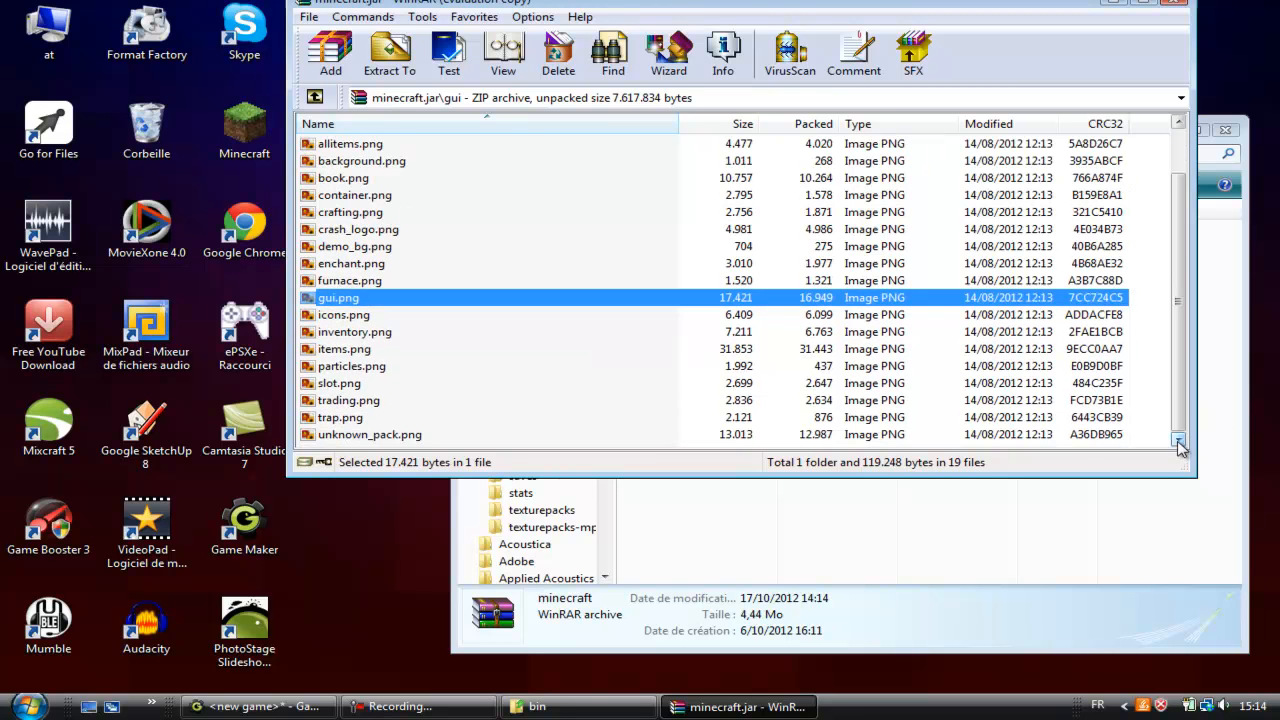
scroll(1178, 286, up, 1)
double_click(318, 148)
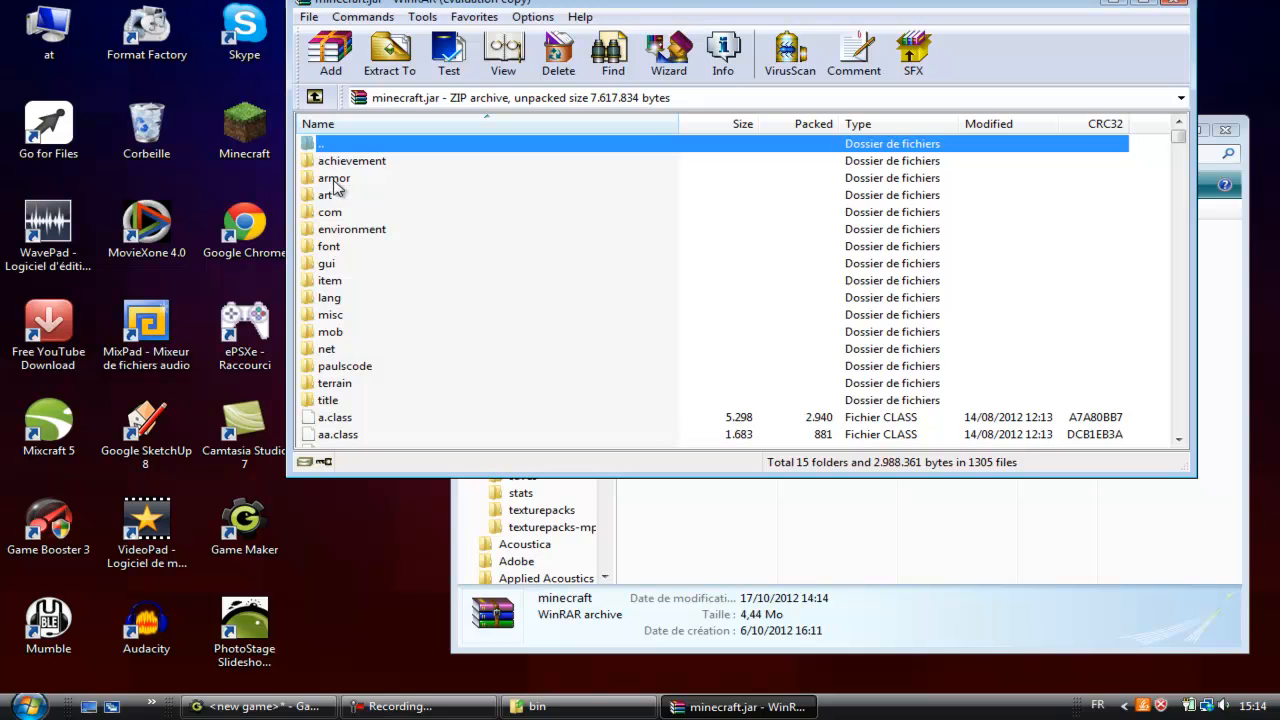
Step: Check the archive's armor folder and extract the whole folder to the desktop
click(351, 282)
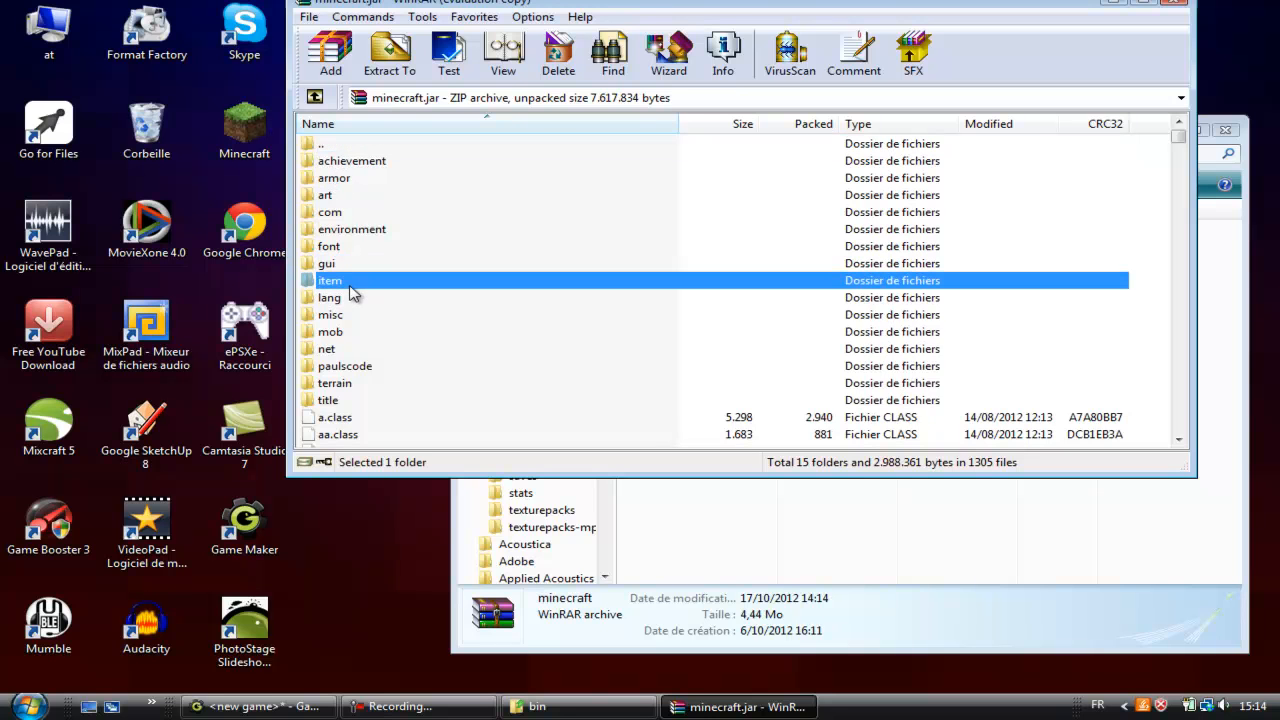
double_click(335, 179)
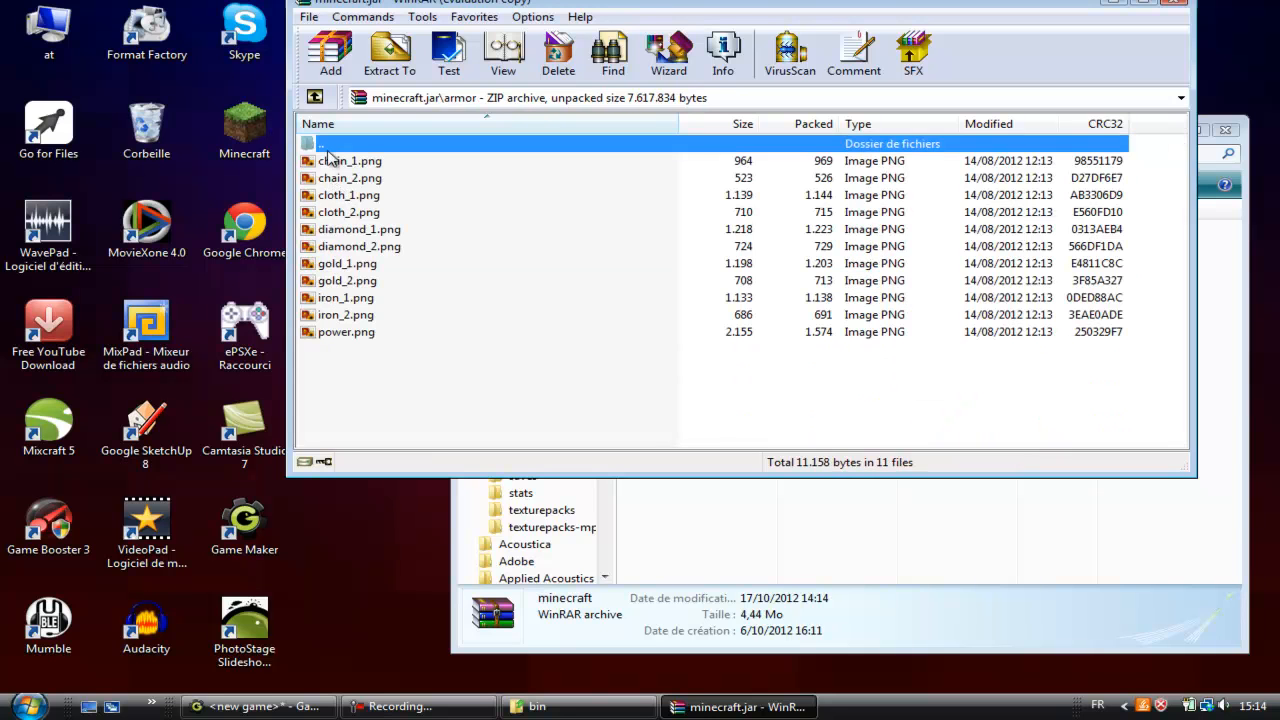
double_click(326, 146)
drag(470, 10, 697, 75)
drag(565, 250, 371, 402)
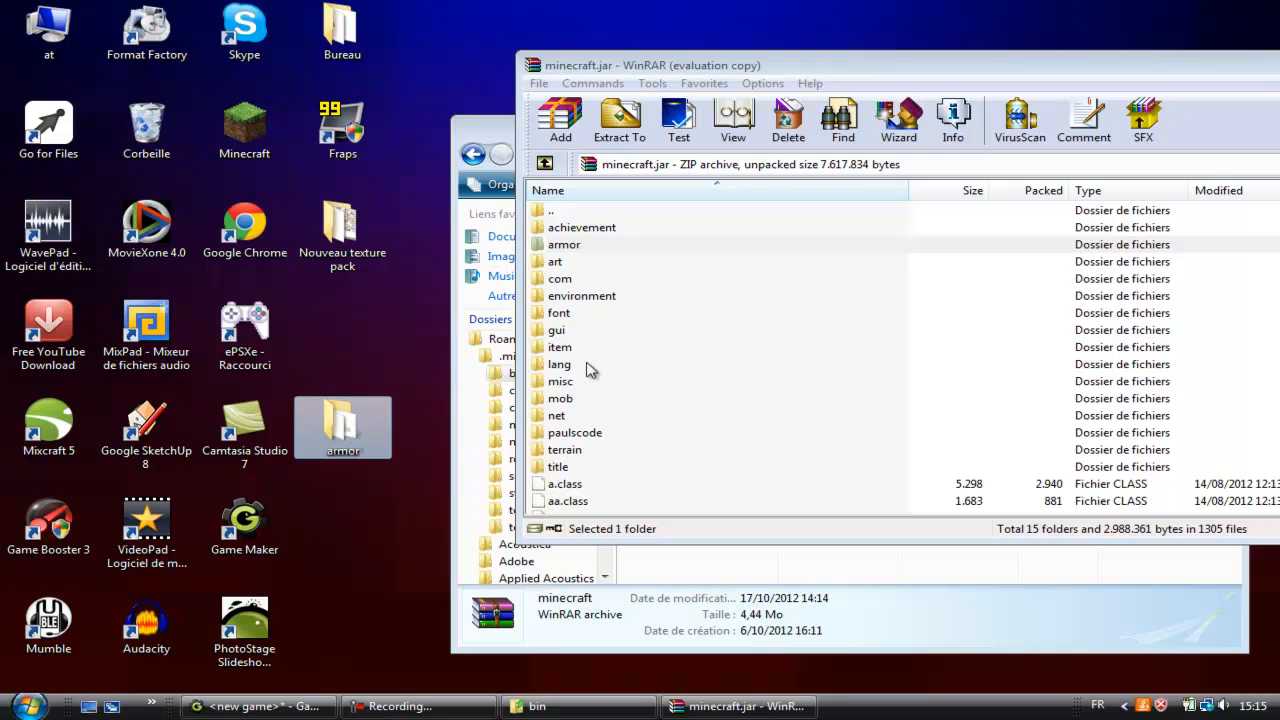
Step: Check the archive's art folder and extract the whole folder to the desktop
double_click(582, 263)
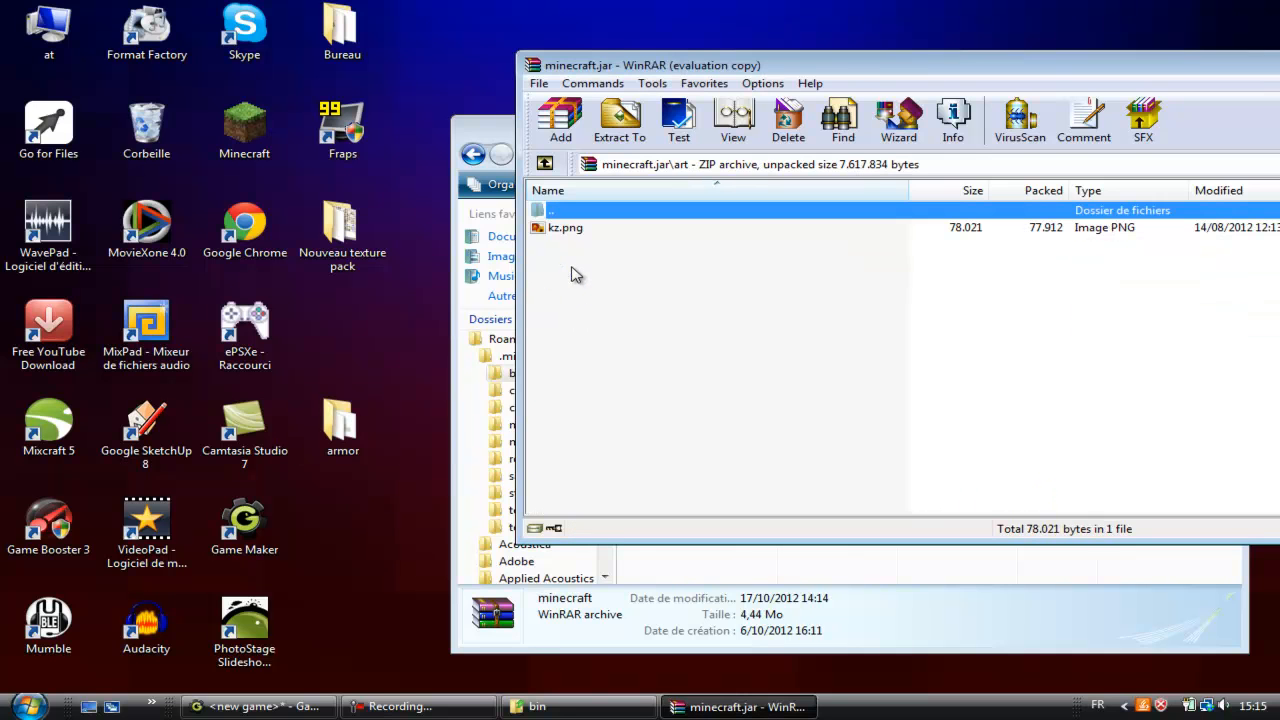
double_click(560, 212)
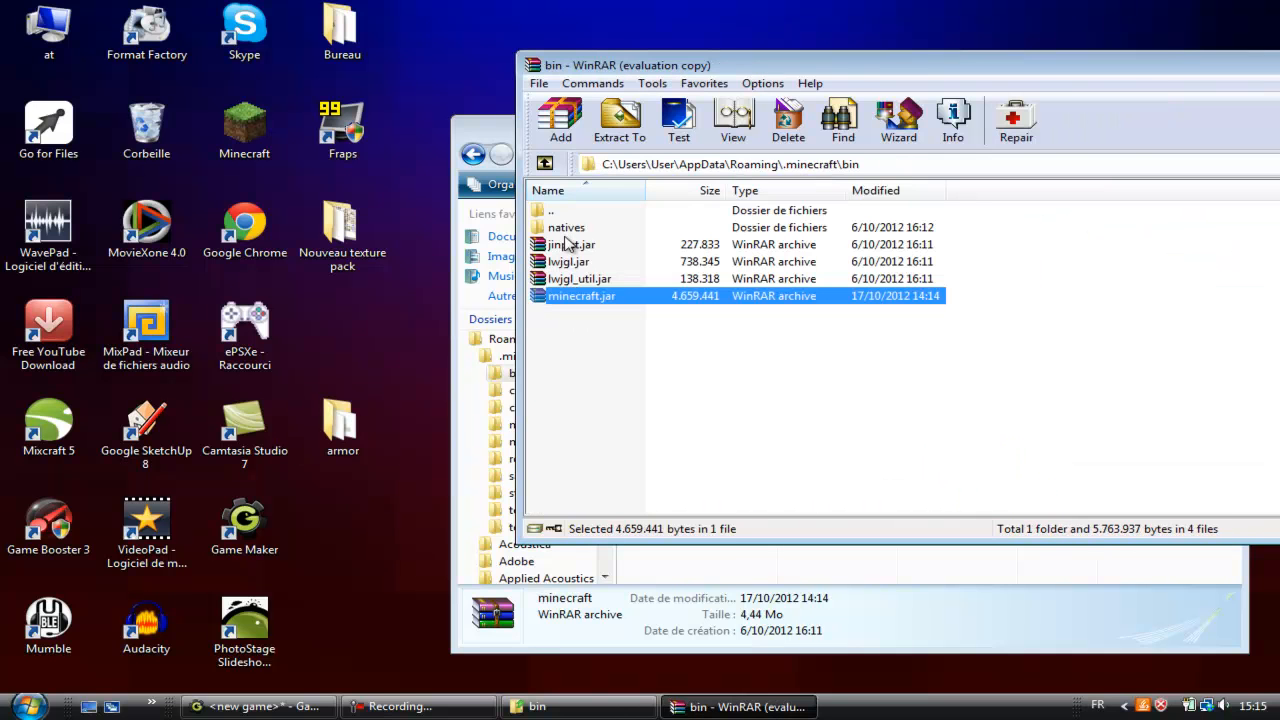
double_click(580, 297)
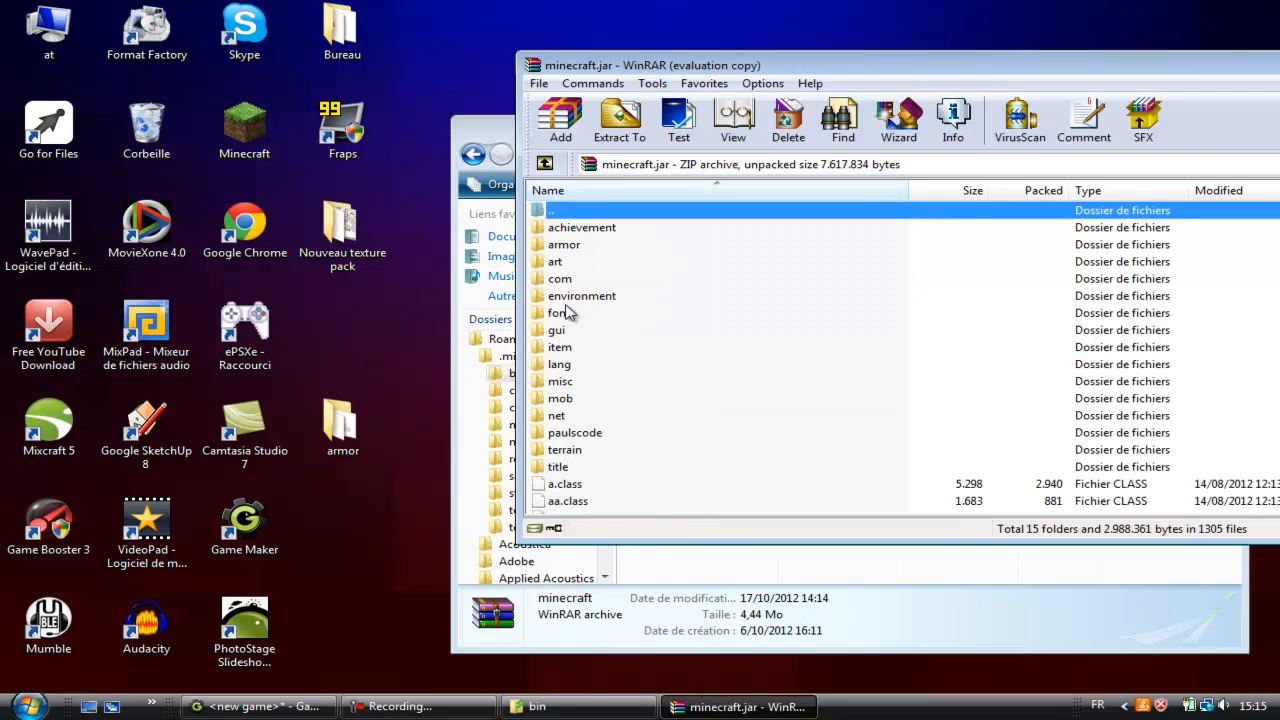
drag(555, 265, 375, 355)
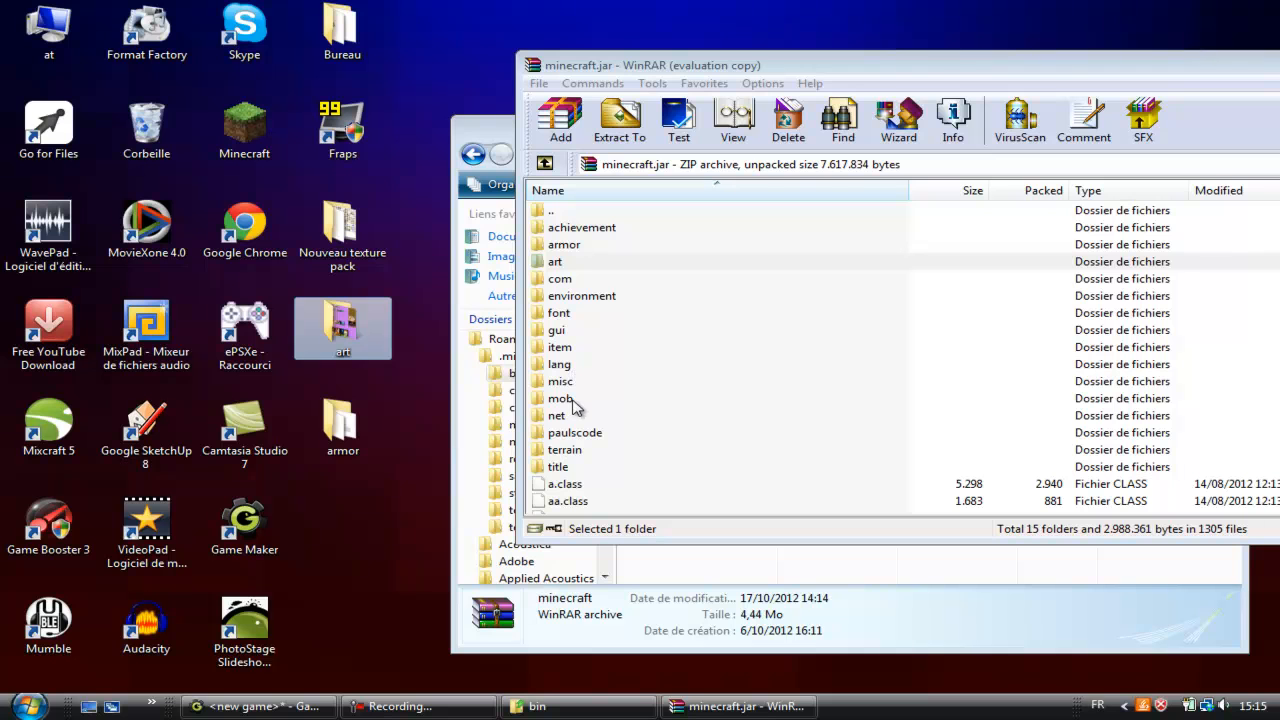
Step: Close the minecraft.jar archive and the bin folder window
drag(713, 68, 577, 38)
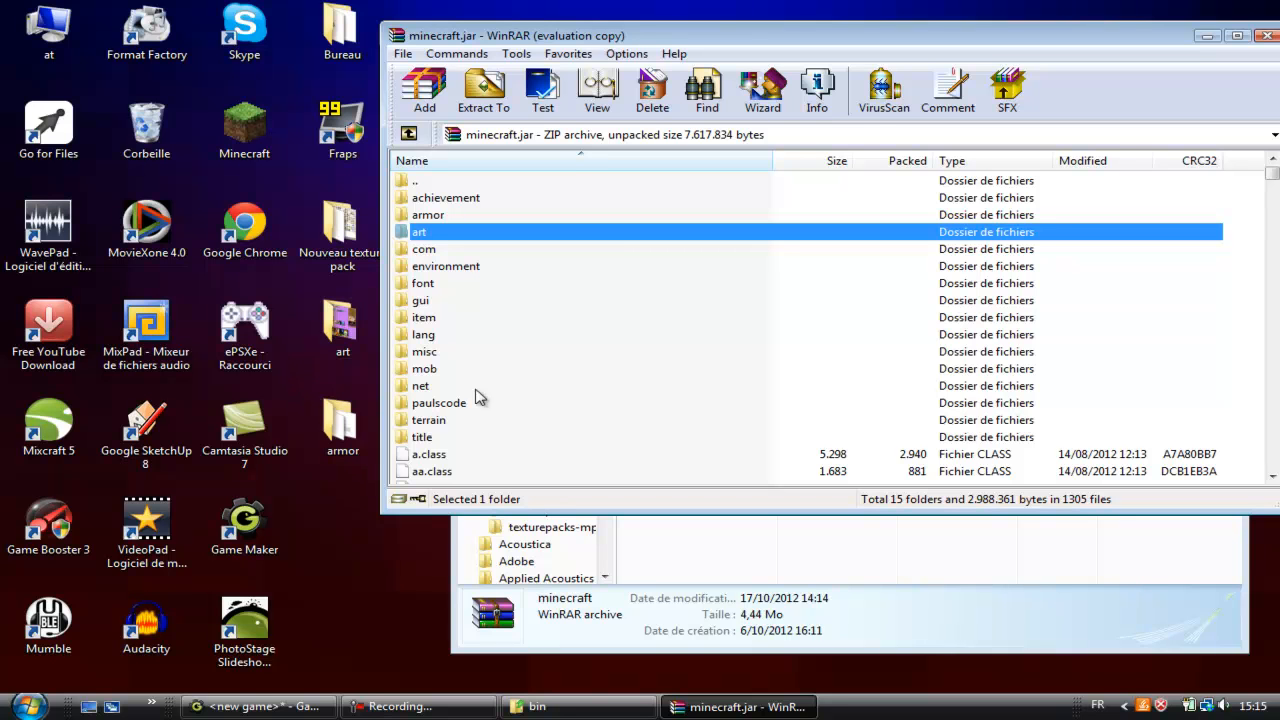
click(1270, 38)
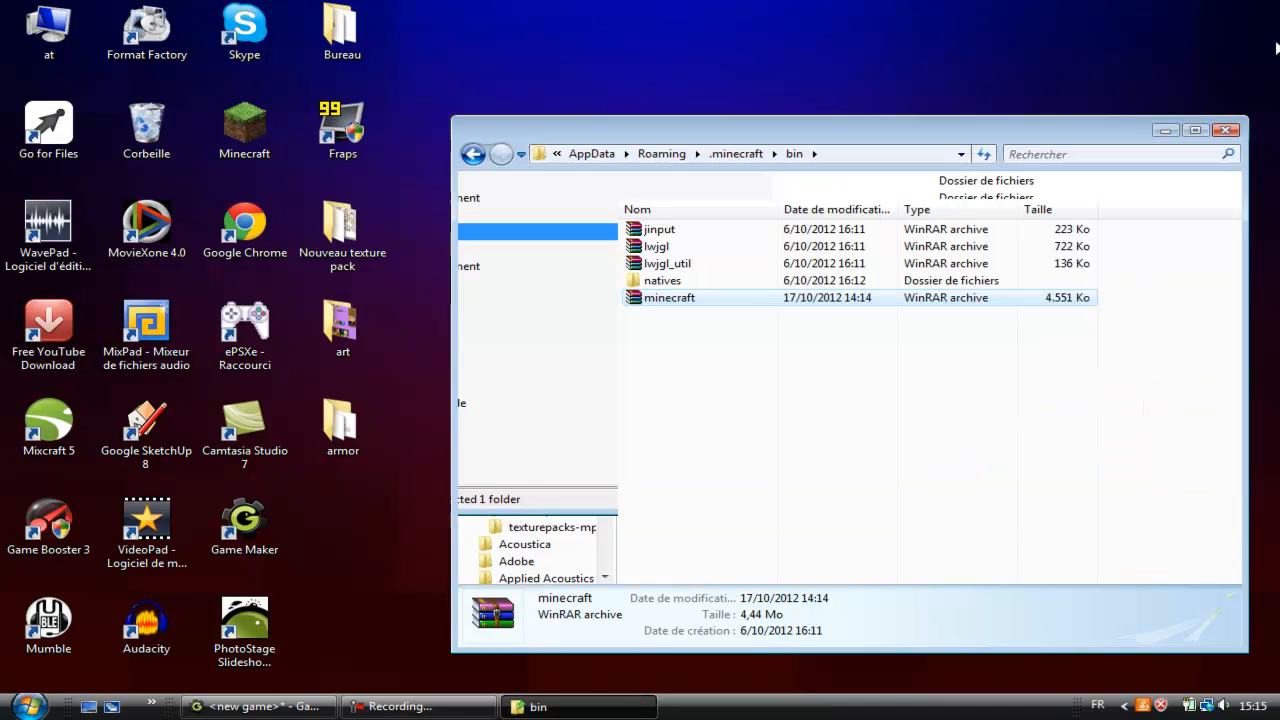
drag(1107, 143, 1008, 167)
click(1131, 158)
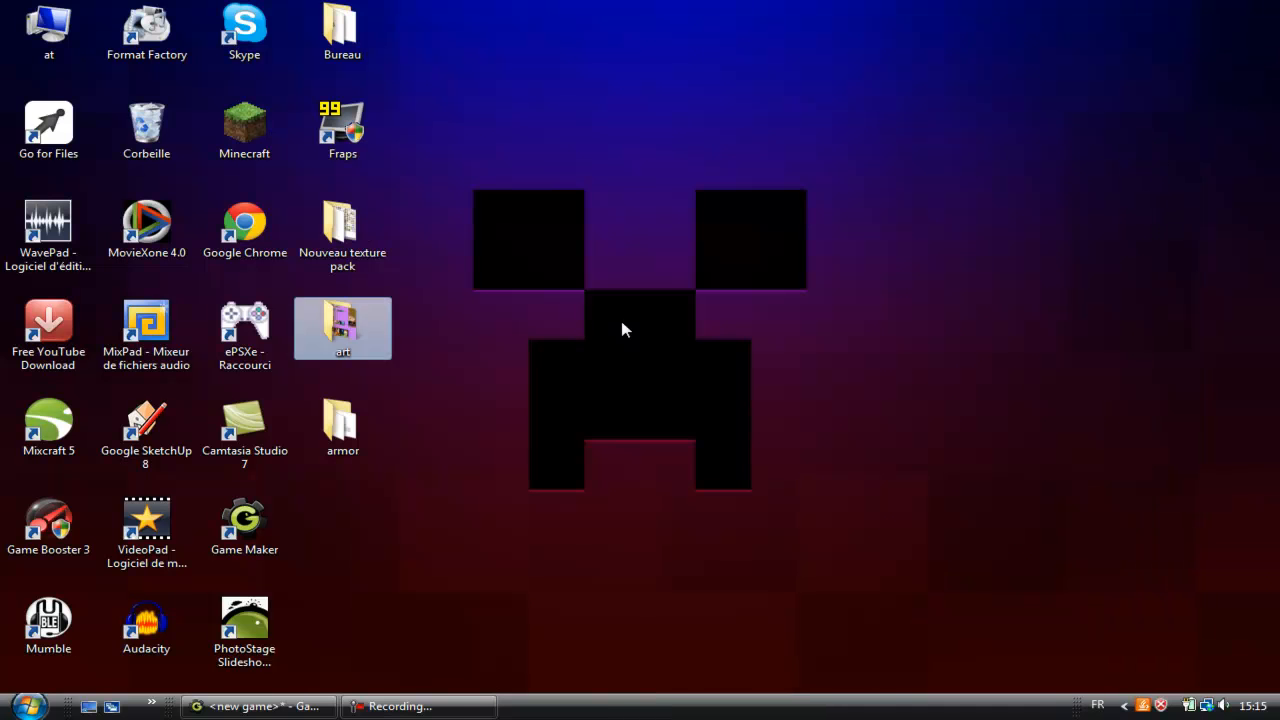
Step: In Nouveau texture pack, view the particles image, move it to the Recycle Bin, and move the desktop's art and armor folders in
double_click(371, 249)
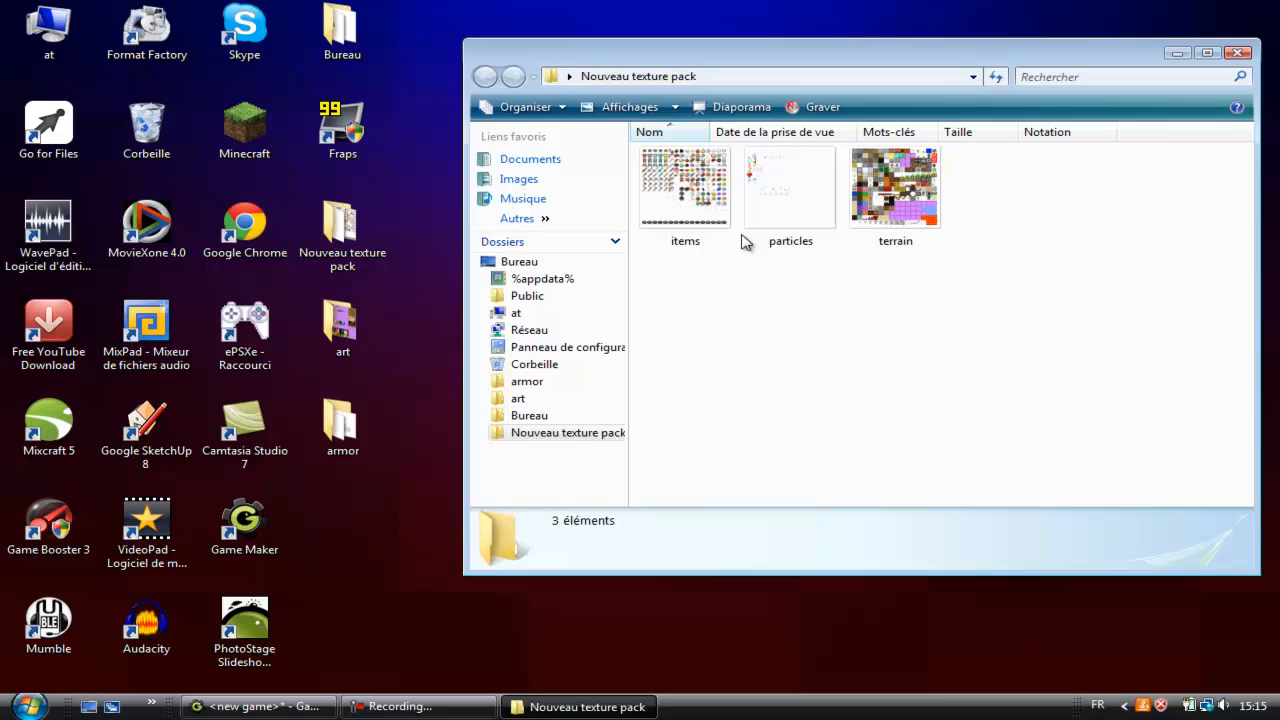
double_click(778, 196)
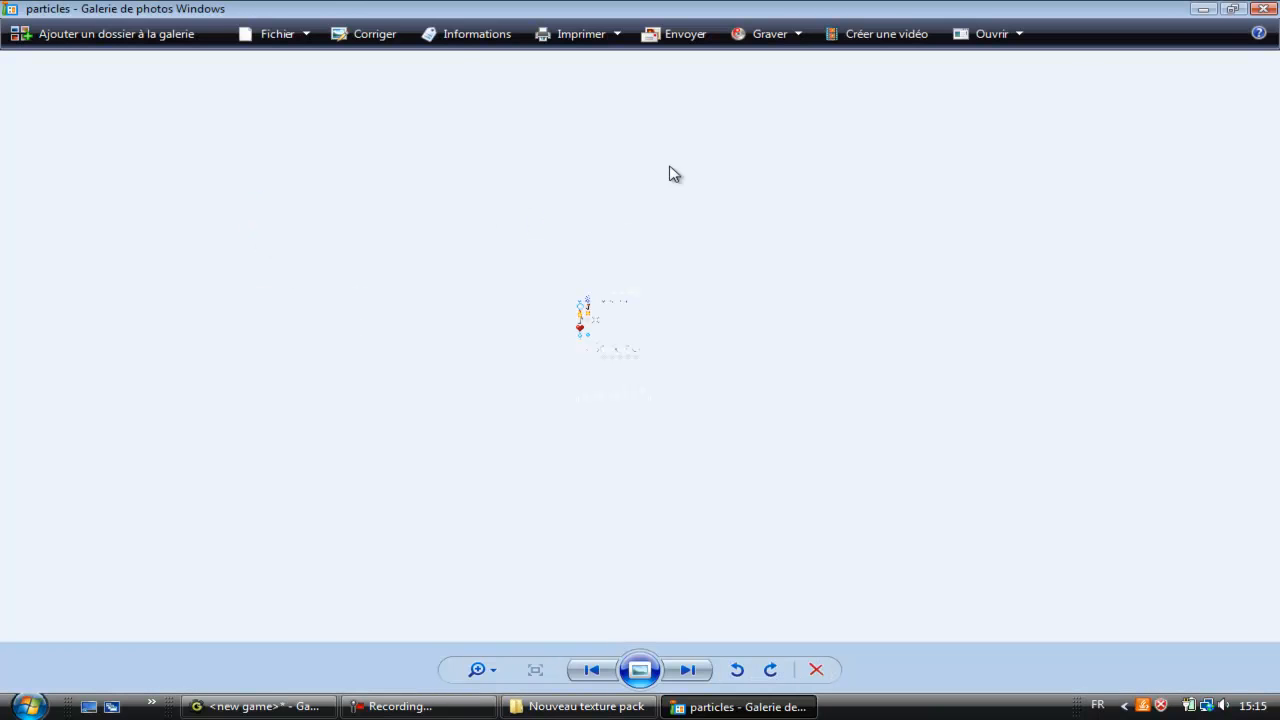
click(1265, 9)
drag(193, 268, 148, 130)
drag(402, 507, 922, 295)
click(975, 294)
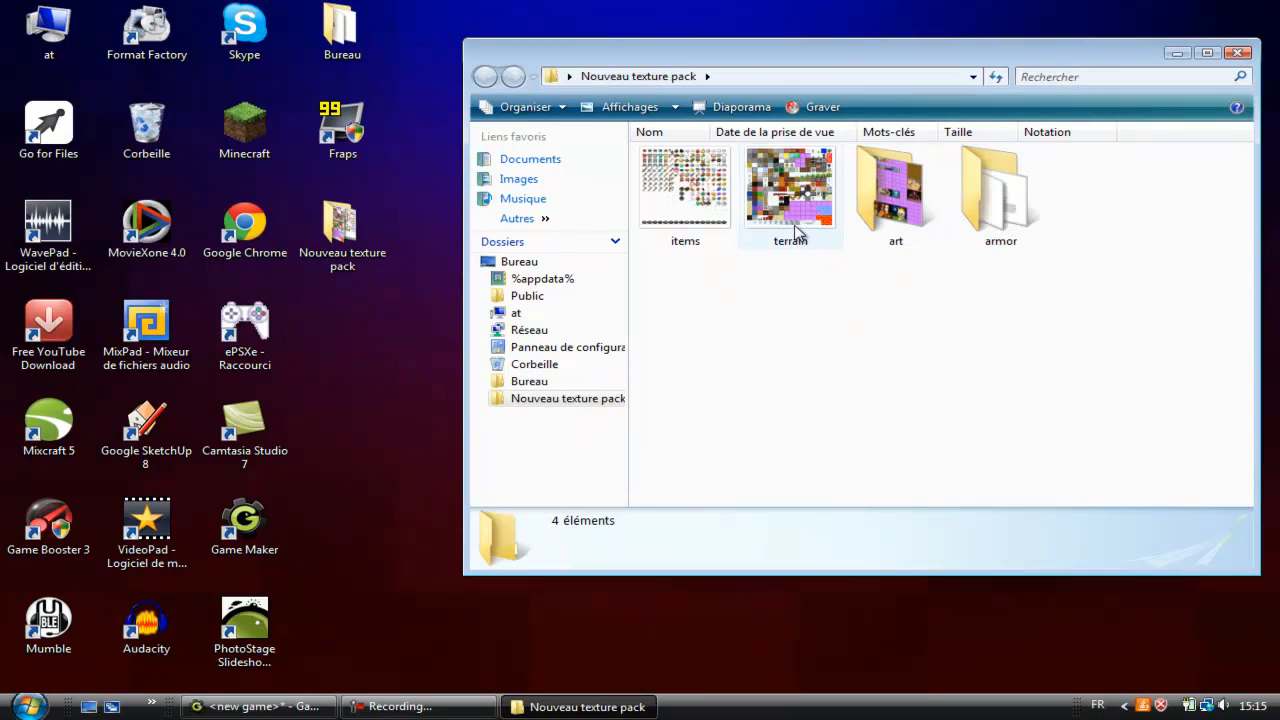
Step: Create a folder named gui inside Nouveau texture pack and move the items image into it
right_click(732, 333)
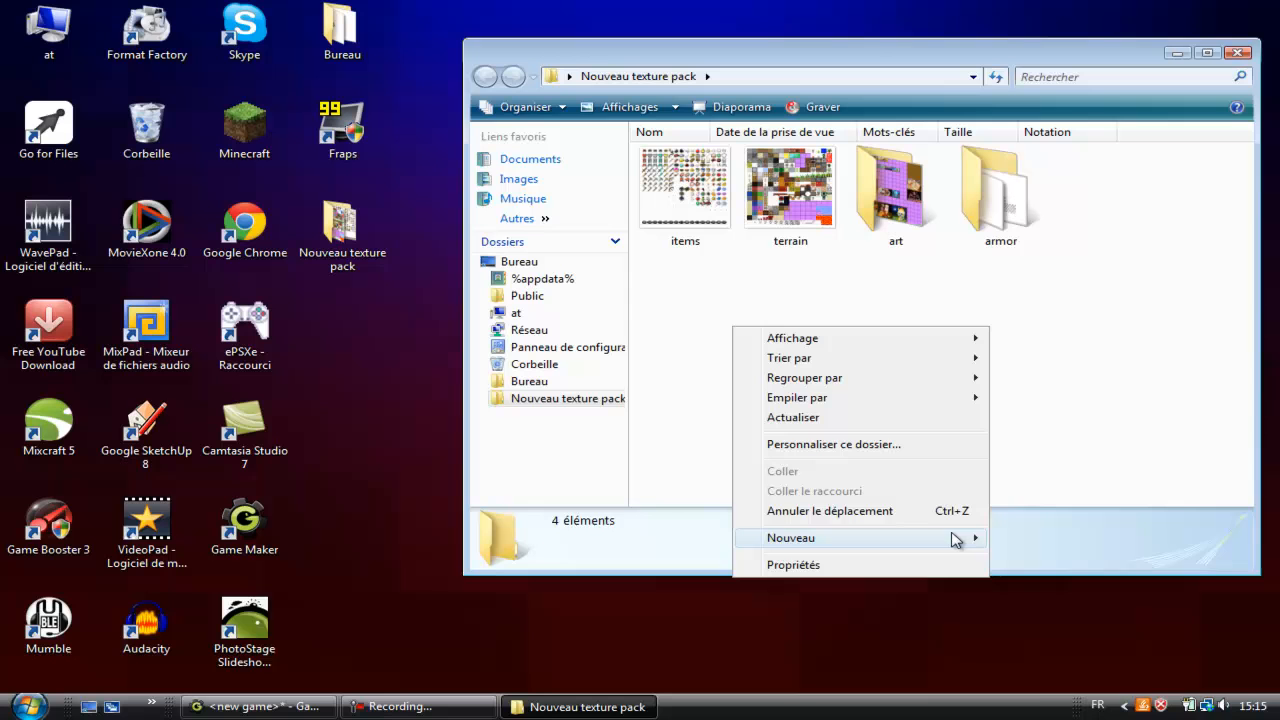
mouse_move(957, 537)
click(1037, 538)
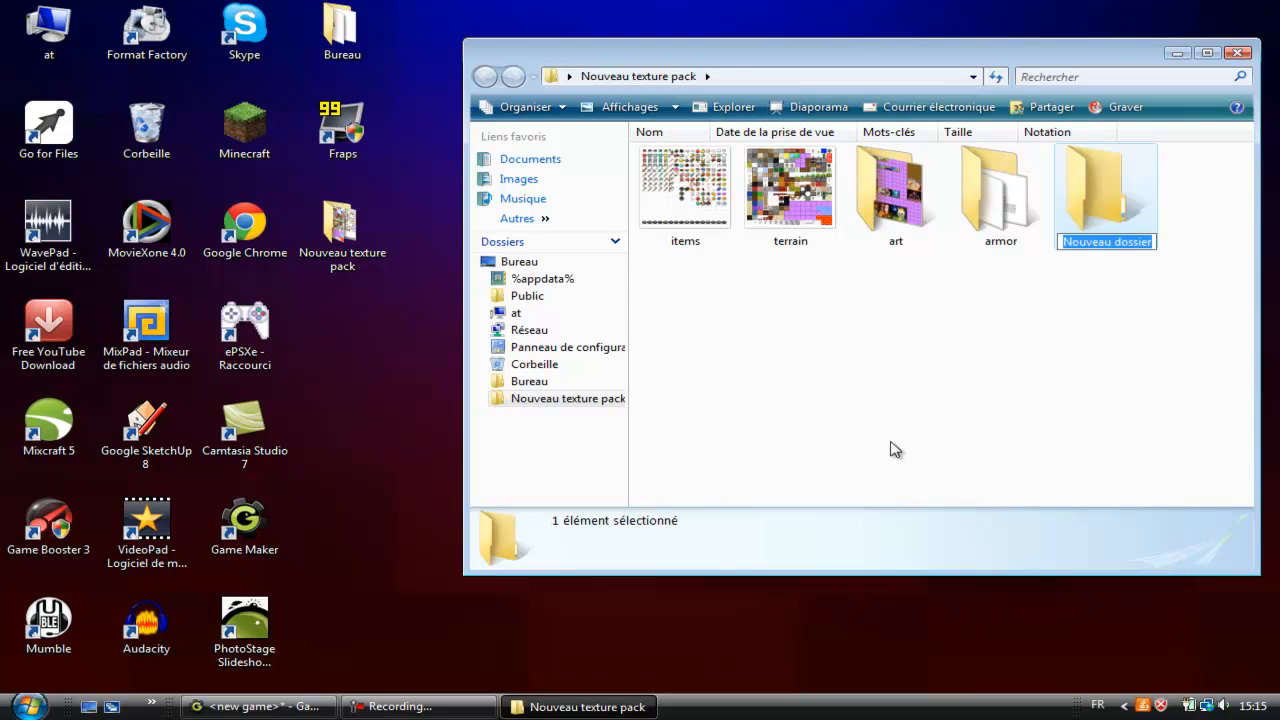
text(gui)
click(973, 317)
drag(700, 202, 1103, 242)
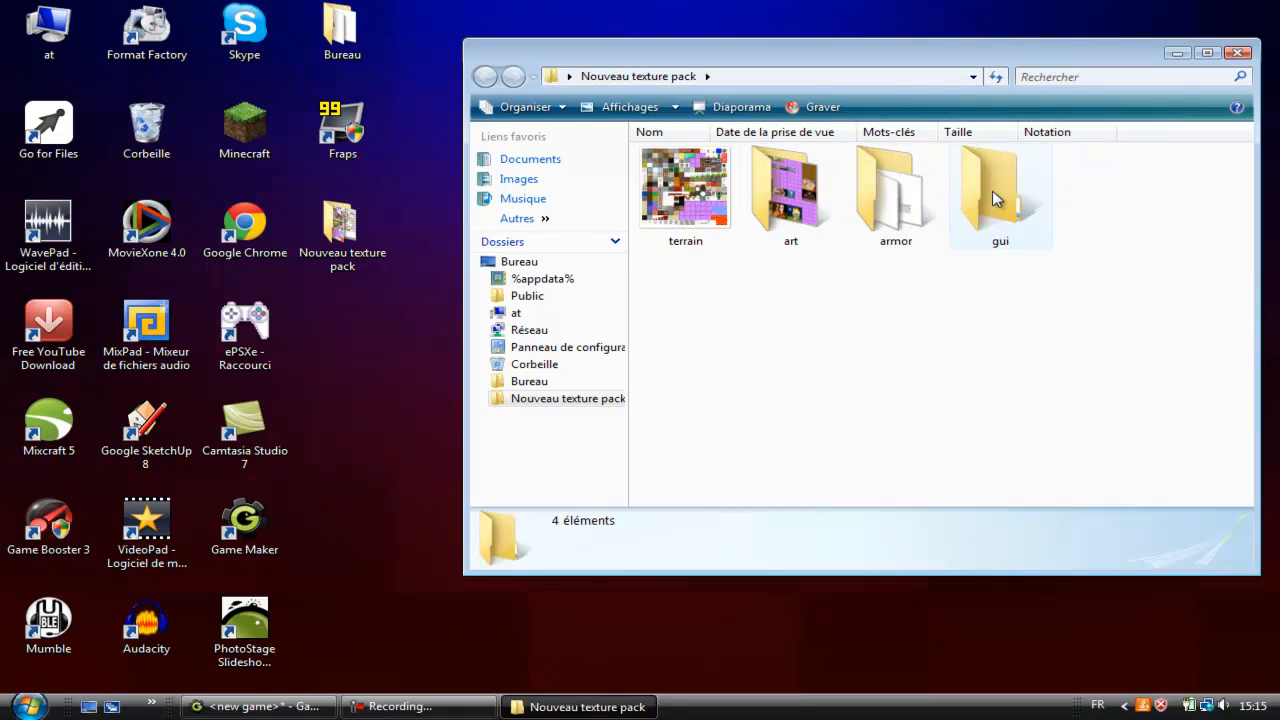
Step: Close the texture pack folder, switch to Game Maker and load the terrain image from Nouveau texture pack into sprite0
click(1238, 53)
click(300, 706)
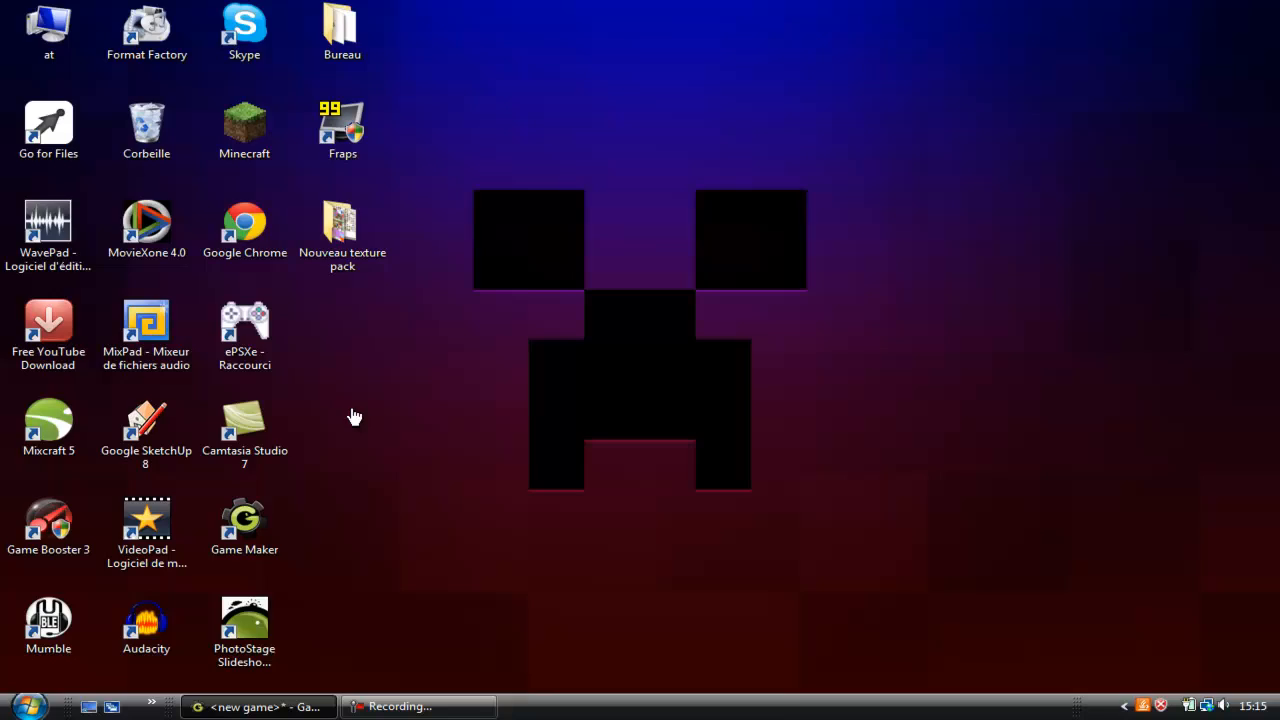
click(380, 255)
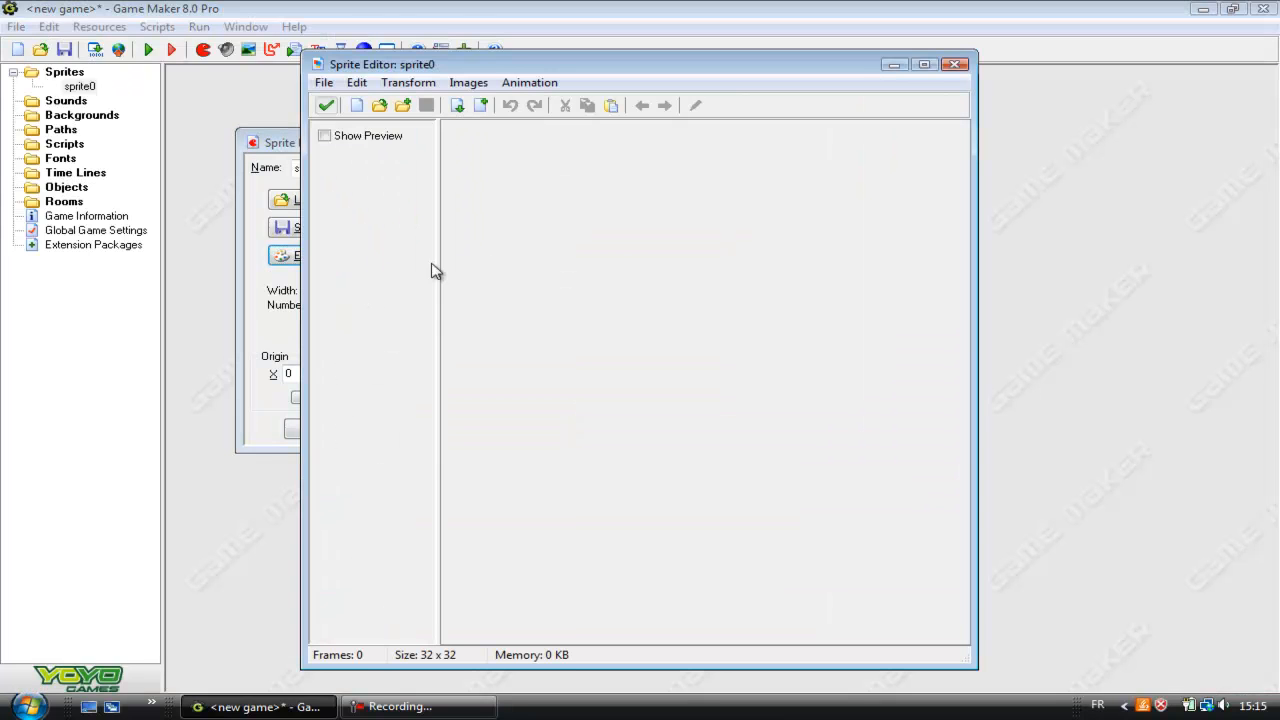
click(325, 105)
click(315, 199)
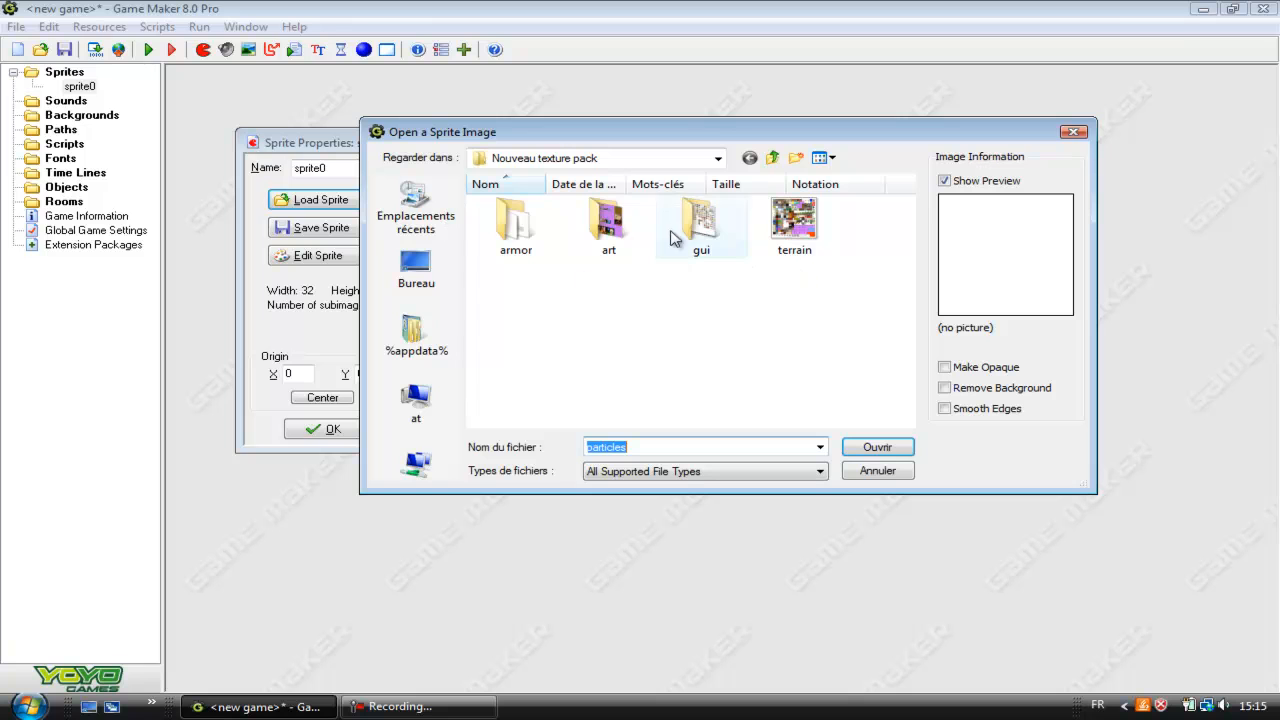
click(787, 228)
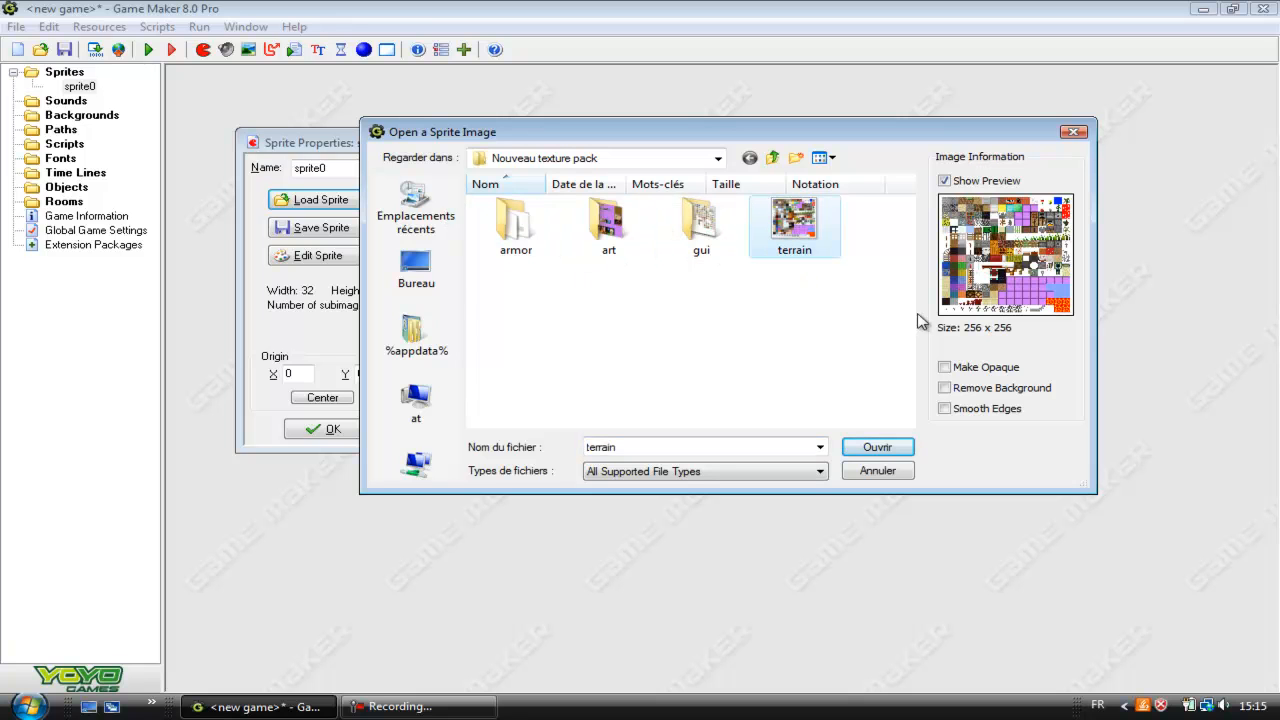
click(958, 393)
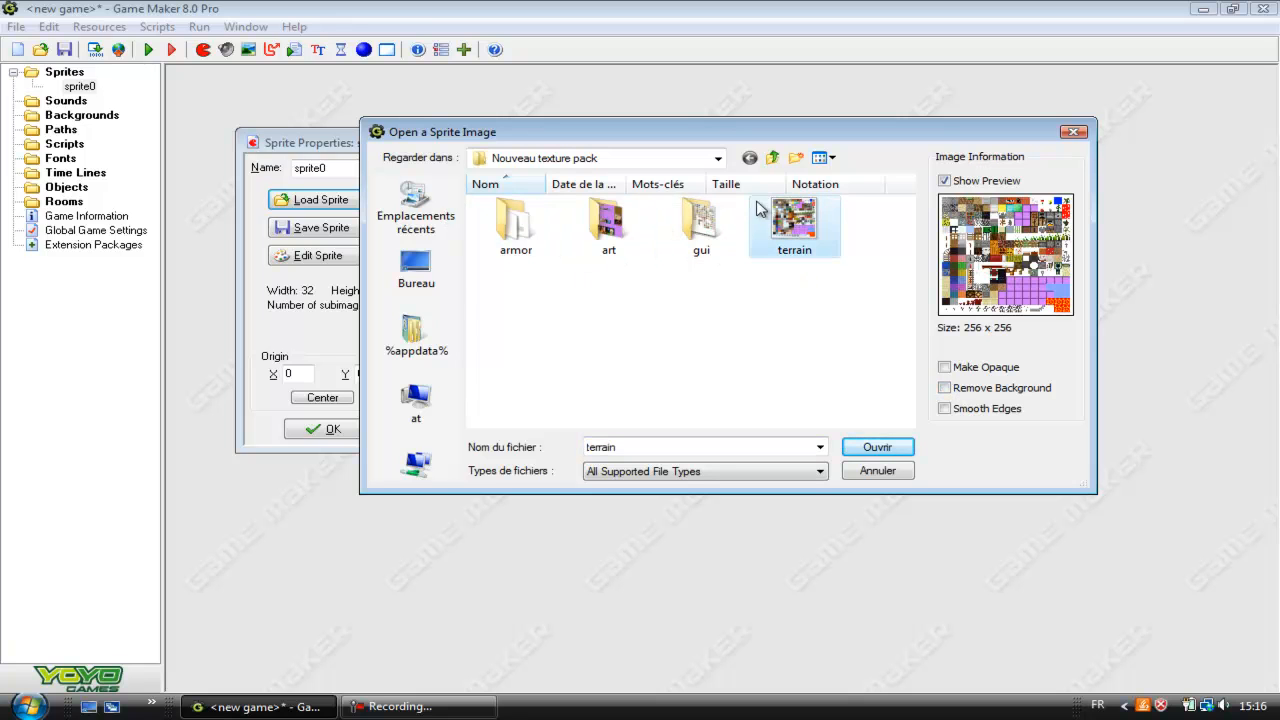
click(877, 447)
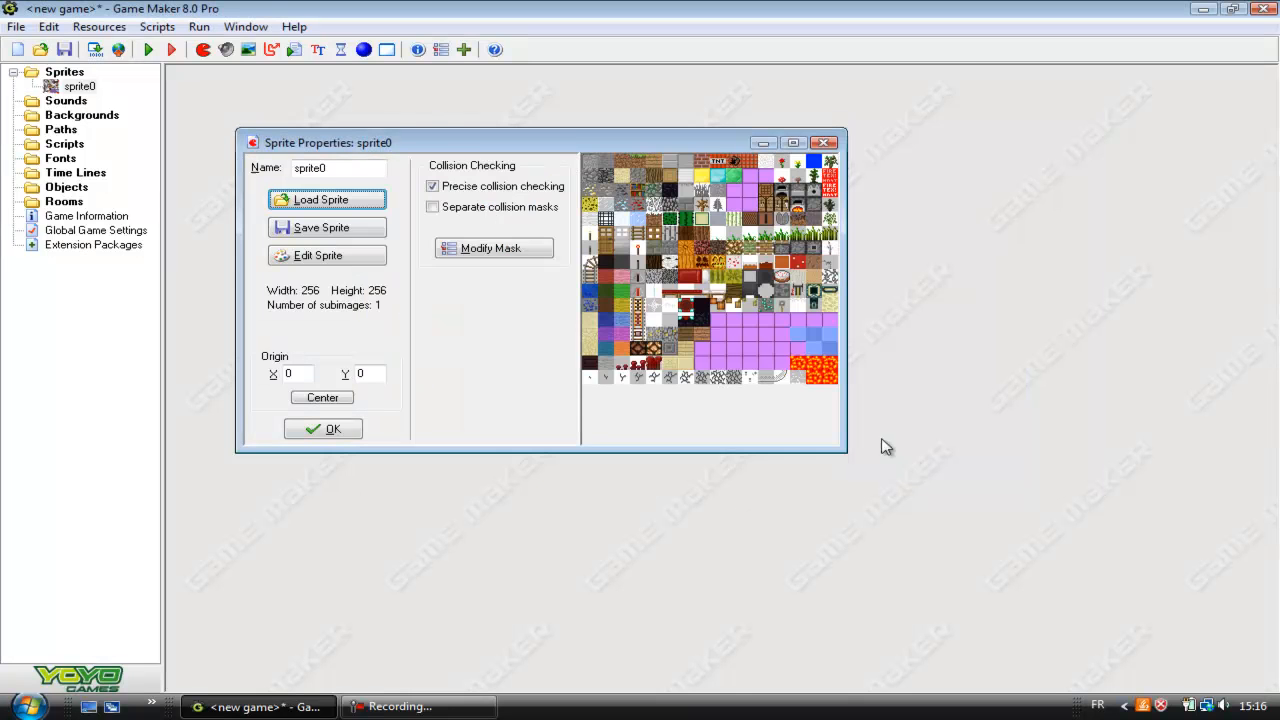
Step: Open sprite0's terrain image in the image editor and set its transparency background to a block pattern
click(320, 256)
click(639, 414)
double_click(646, 220)
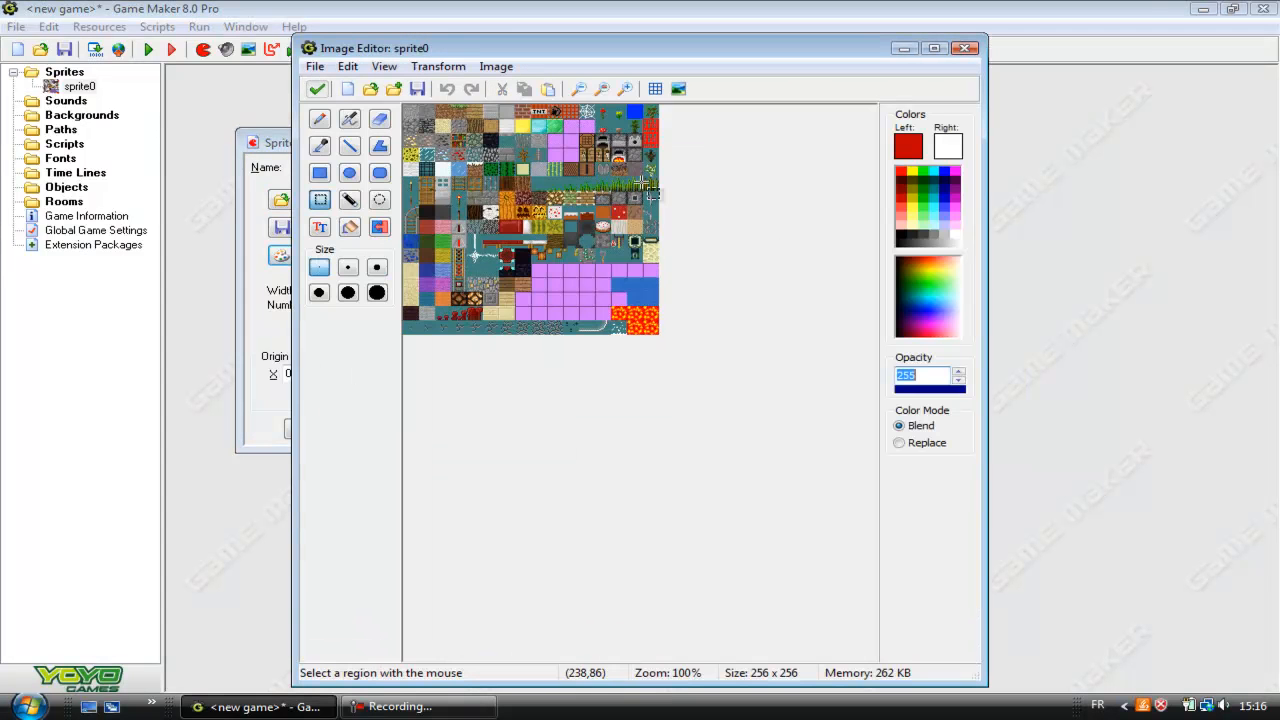
click(628, 90)
click(438, 66)
mouse_move(384, 66)
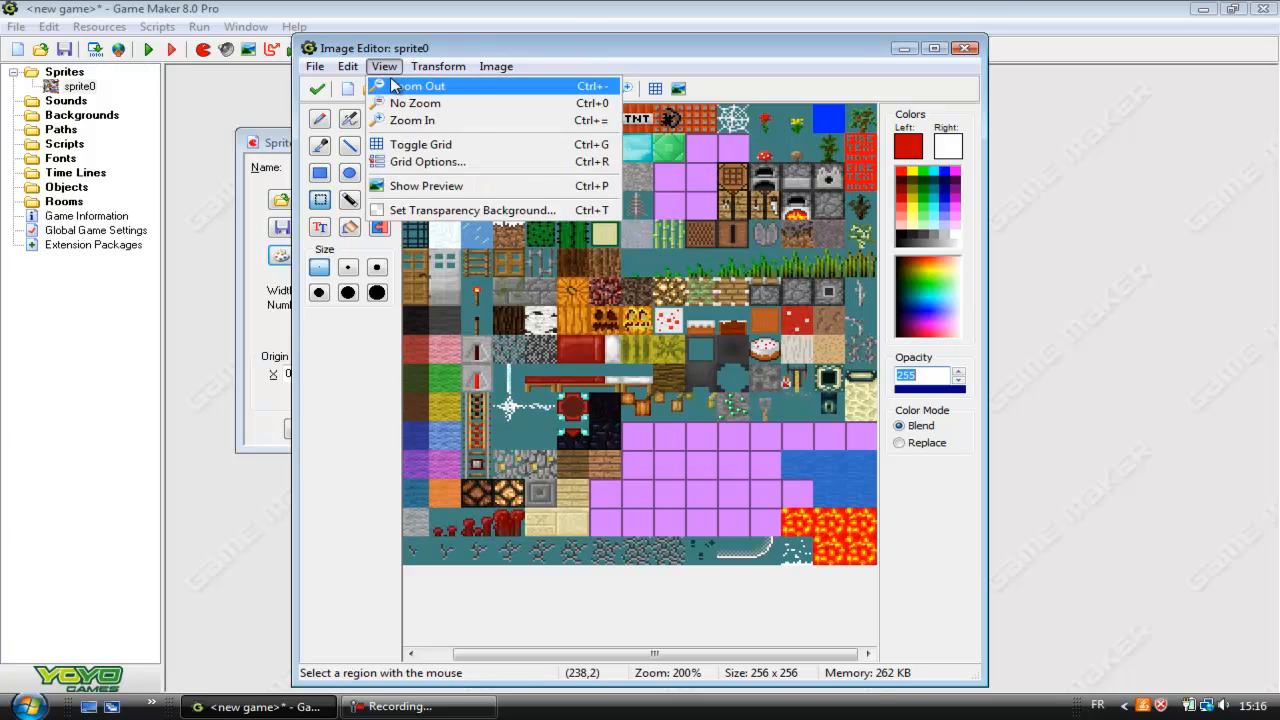
click(446, 205)
click(595, 318)
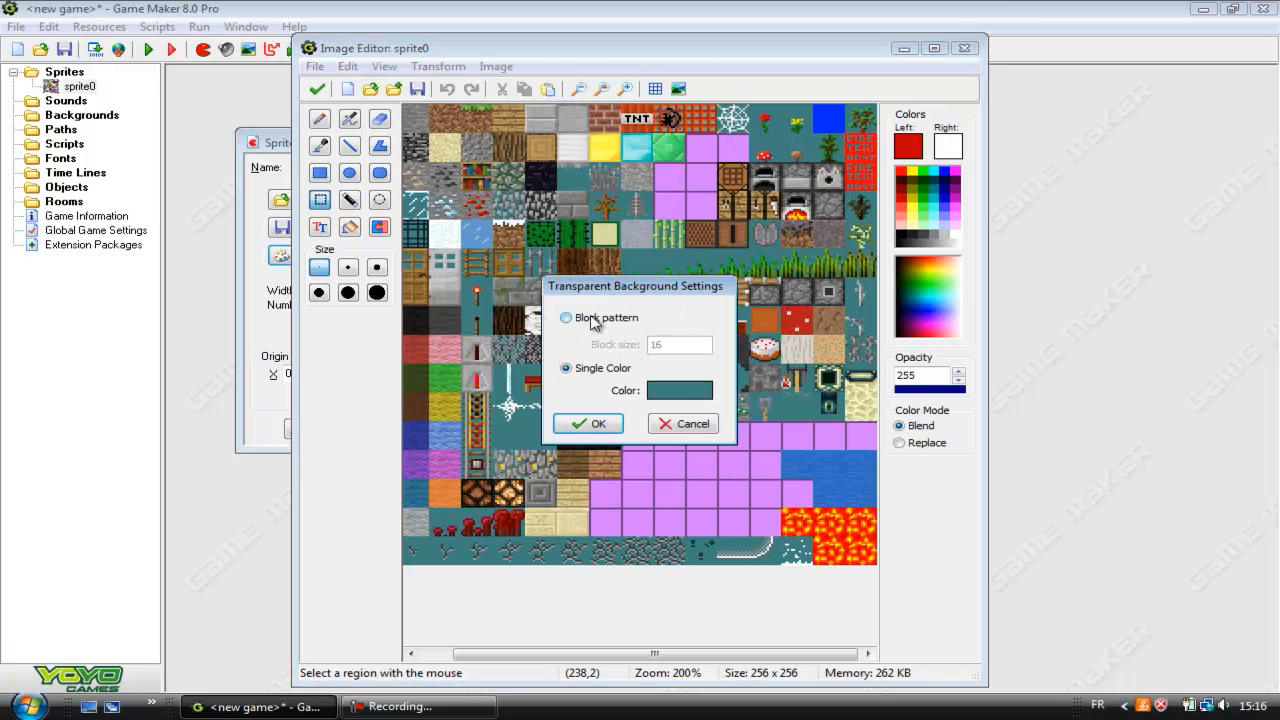
click(592, 424)
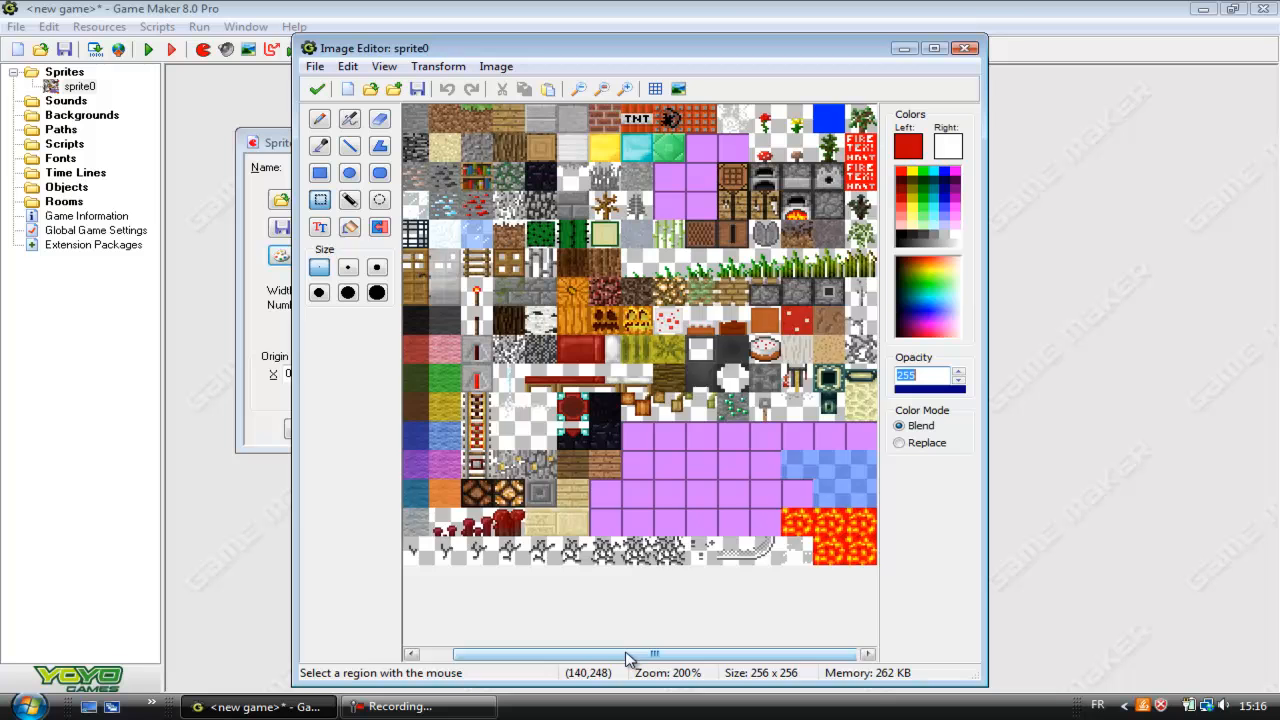
Step: Examine the individual block textures across the terrain sheet at 500% zoom
drag(632, 656, 562, 666)
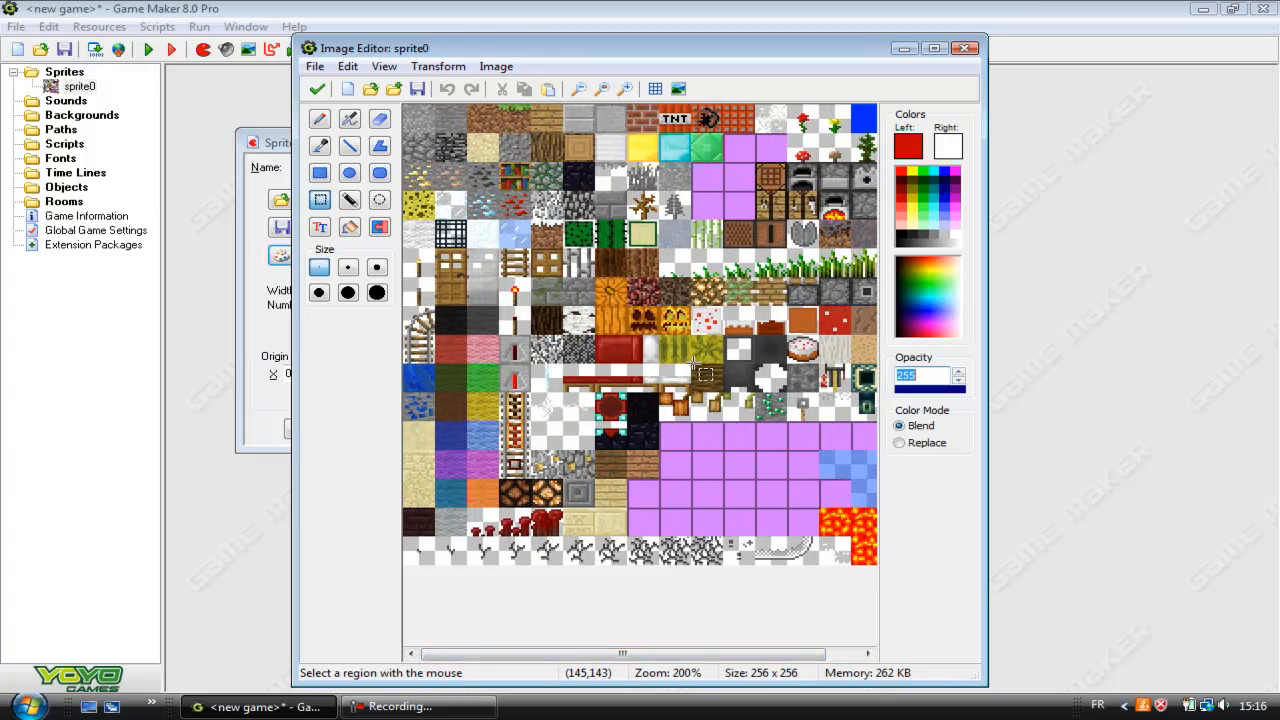
click(610, 92)
click(612, 92)
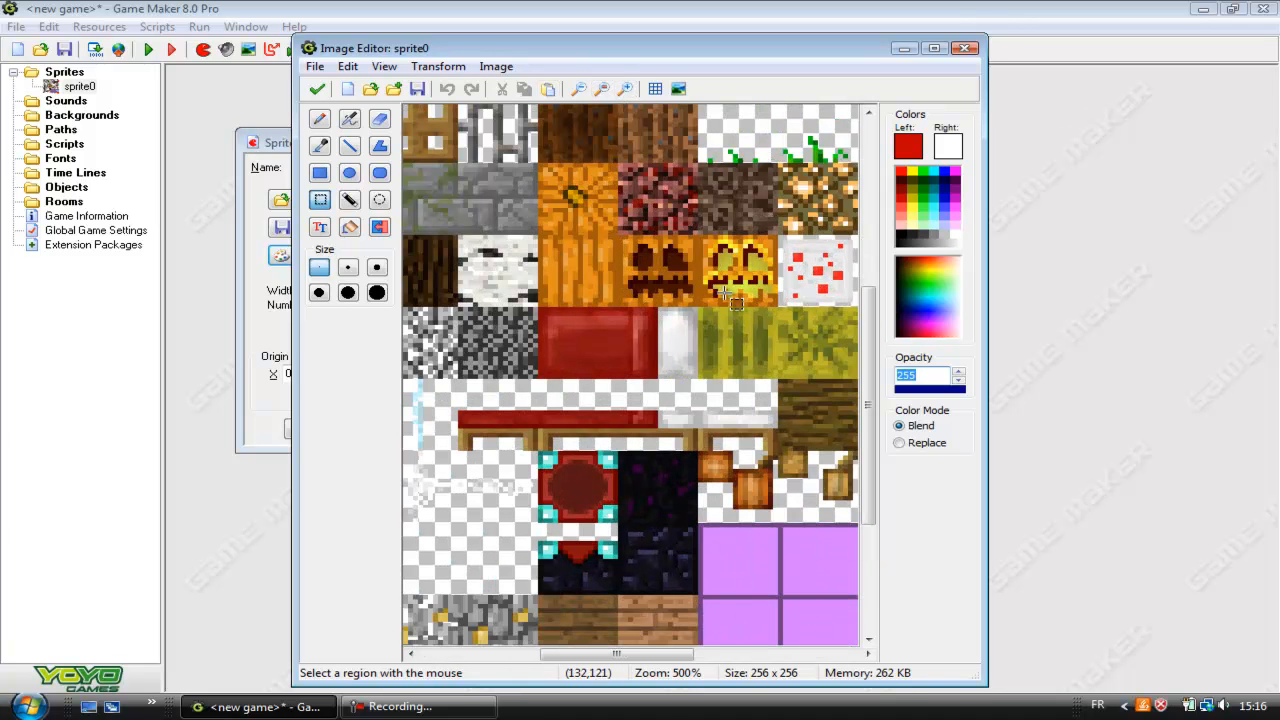
drag(560, 654, 440, 654)
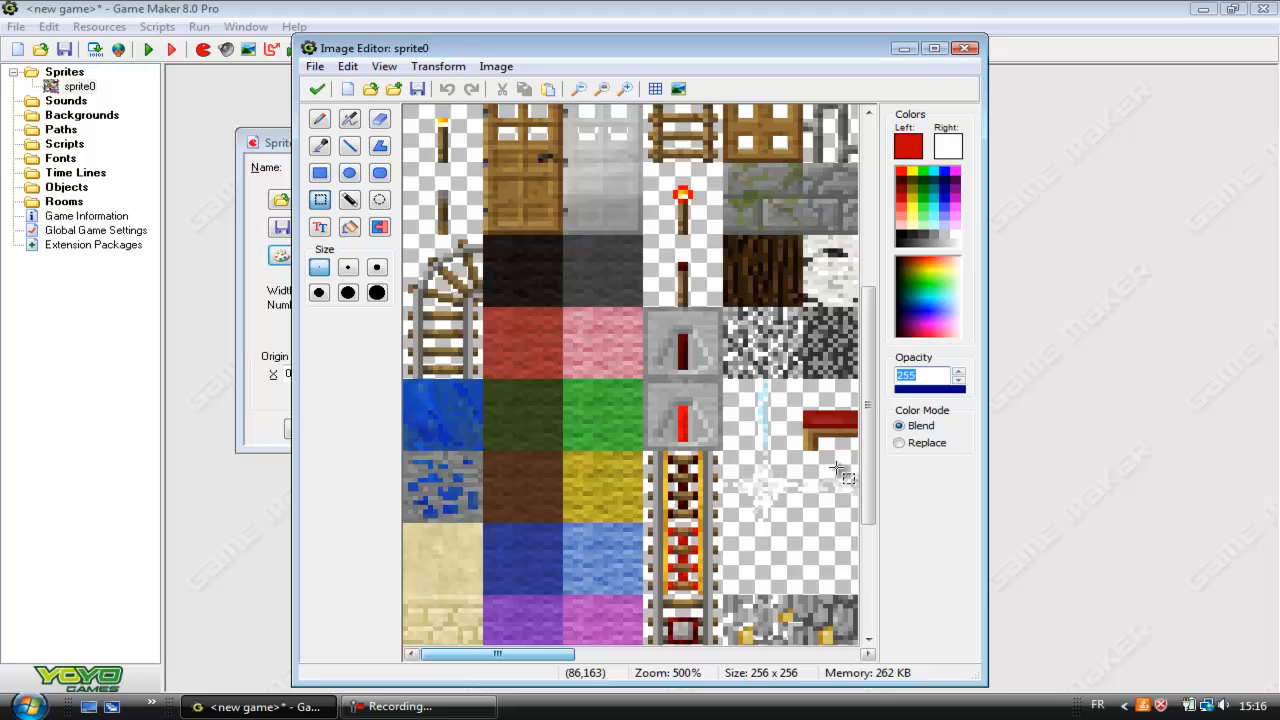
drag(864, 468, 868, 276)
drag(525, 654, 657, 638)
drag(868, 322, 868, 428)
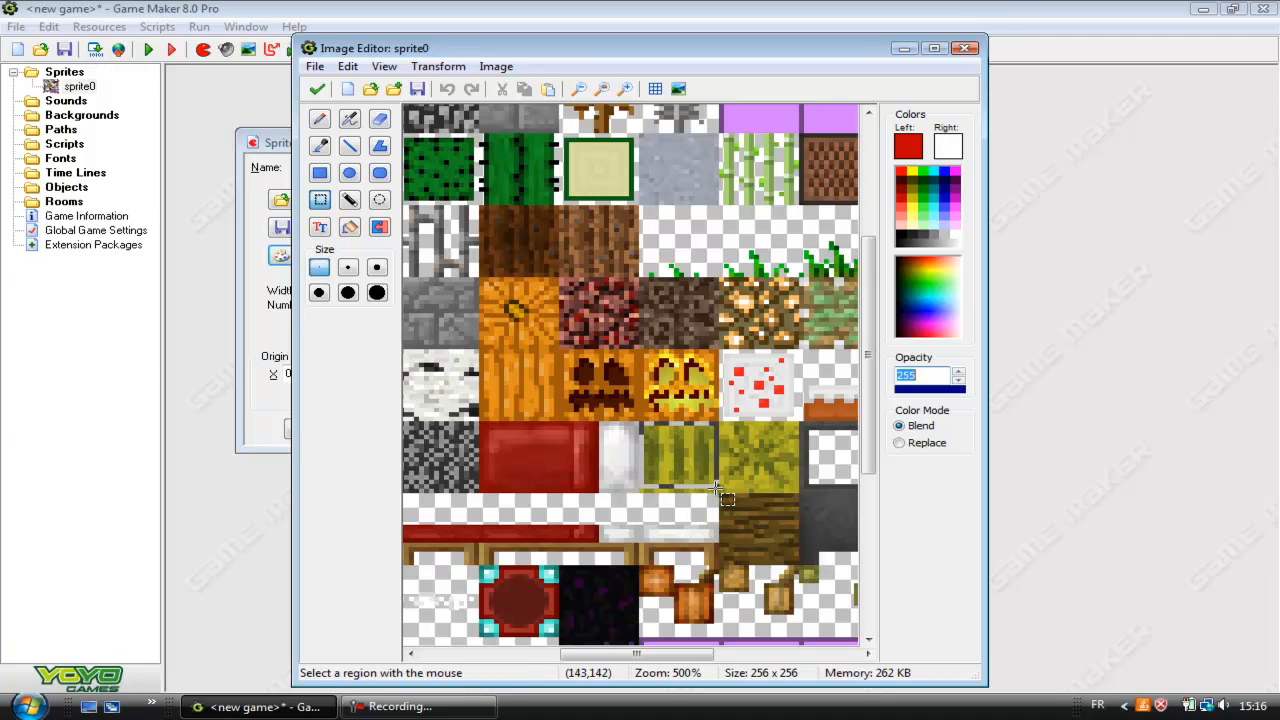
Step: Copy the striped melon side tile from the terrain sheet and close sprite0's editors
drag(710, 485, 576, 170)
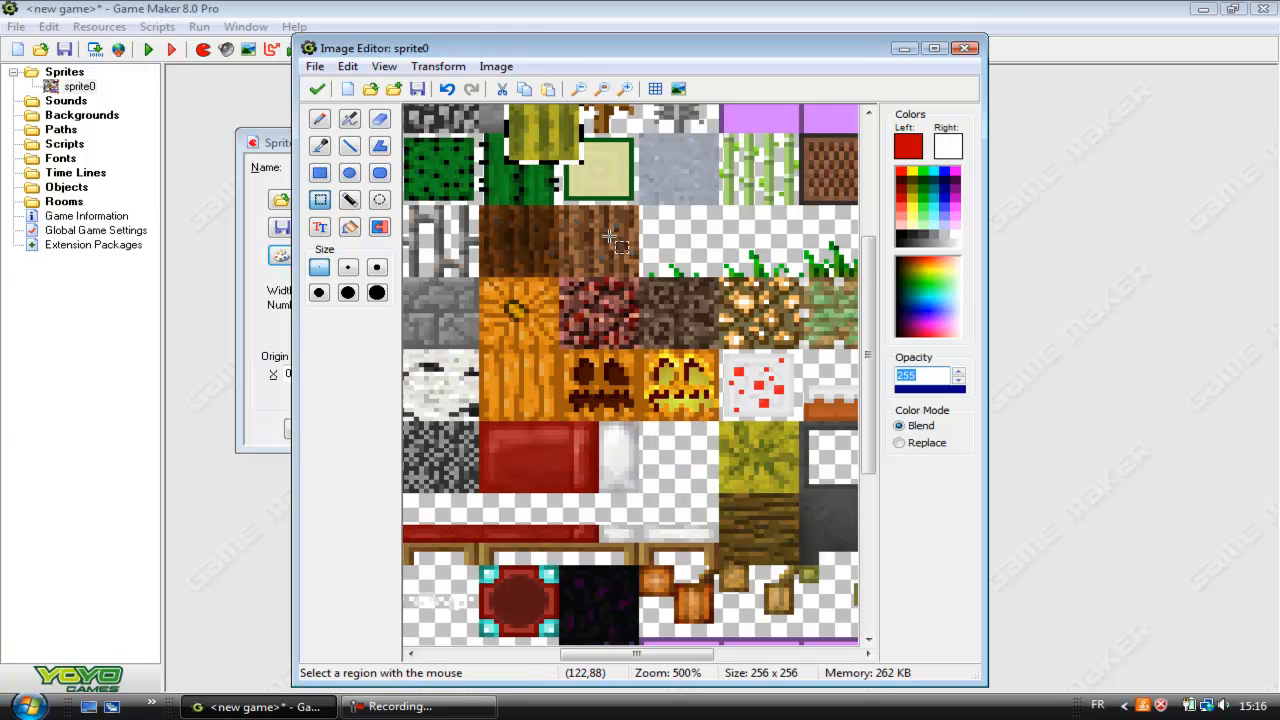
click(447, 89)
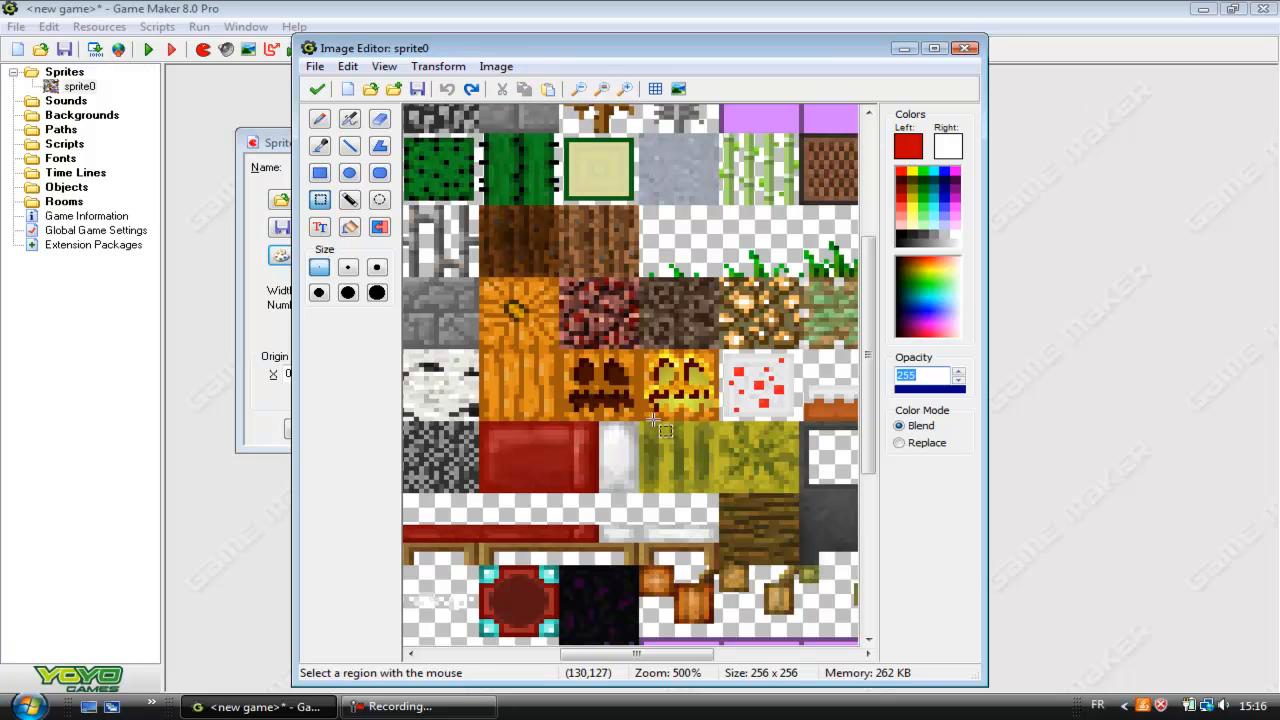
drag(640, 421, 718, 492)
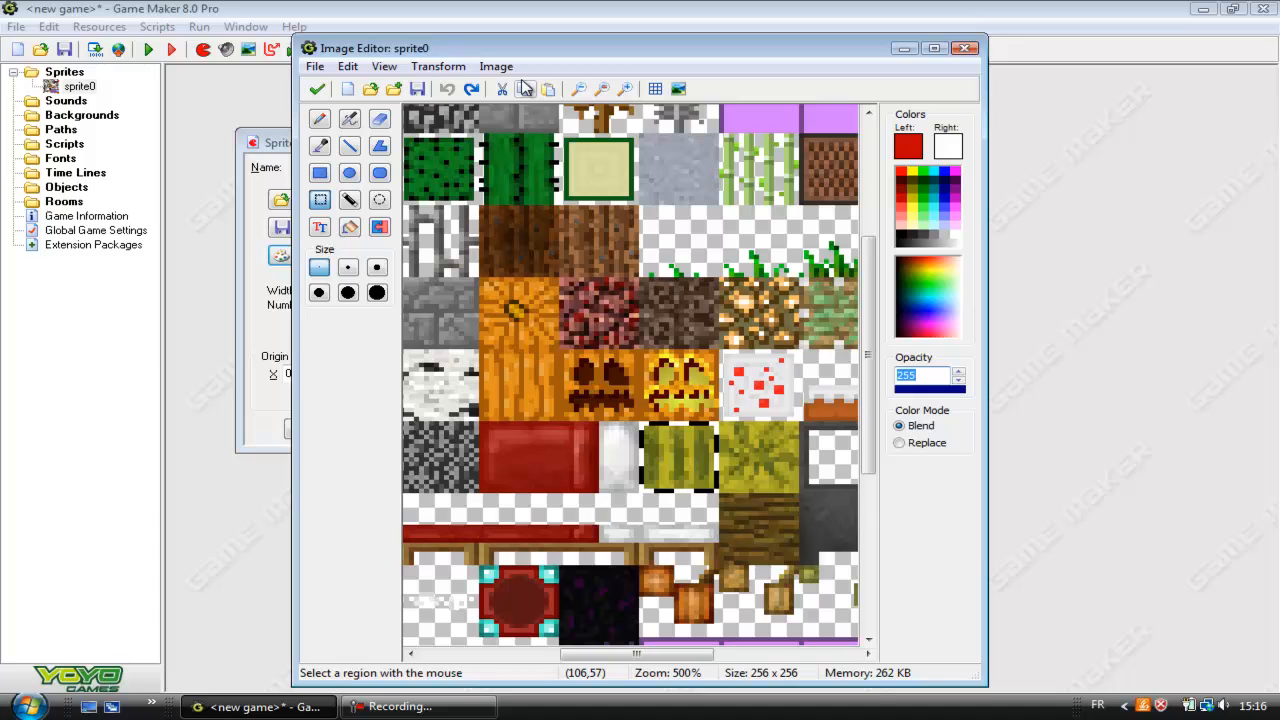
click(317, 88)
click(327, 102)
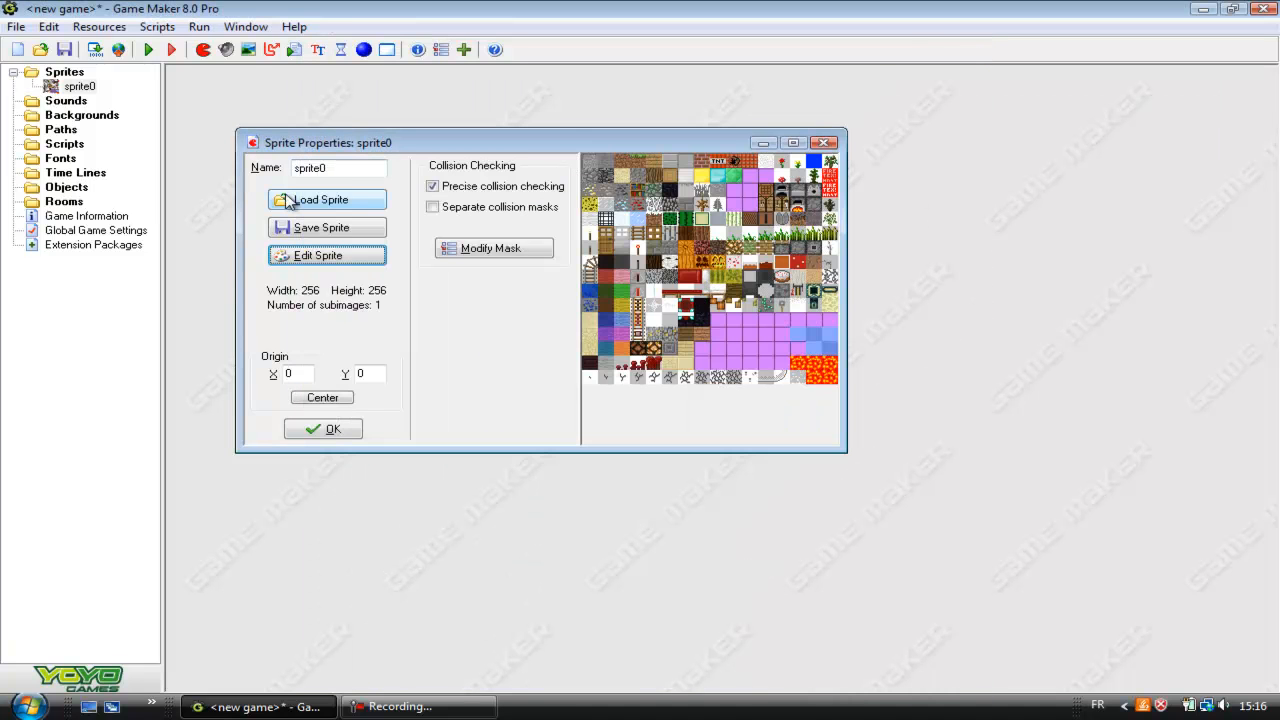
Step: Create a new sprite from the copied 16 x 16 melon tile and open it enlarged in the image editor
click(205, 50)
click(345, 277)
click(611, 105)
double_click(482, 132)
click(625, 89)
click(625, 89)
click(625, 89)
click(625, 89)
click(625, 89)
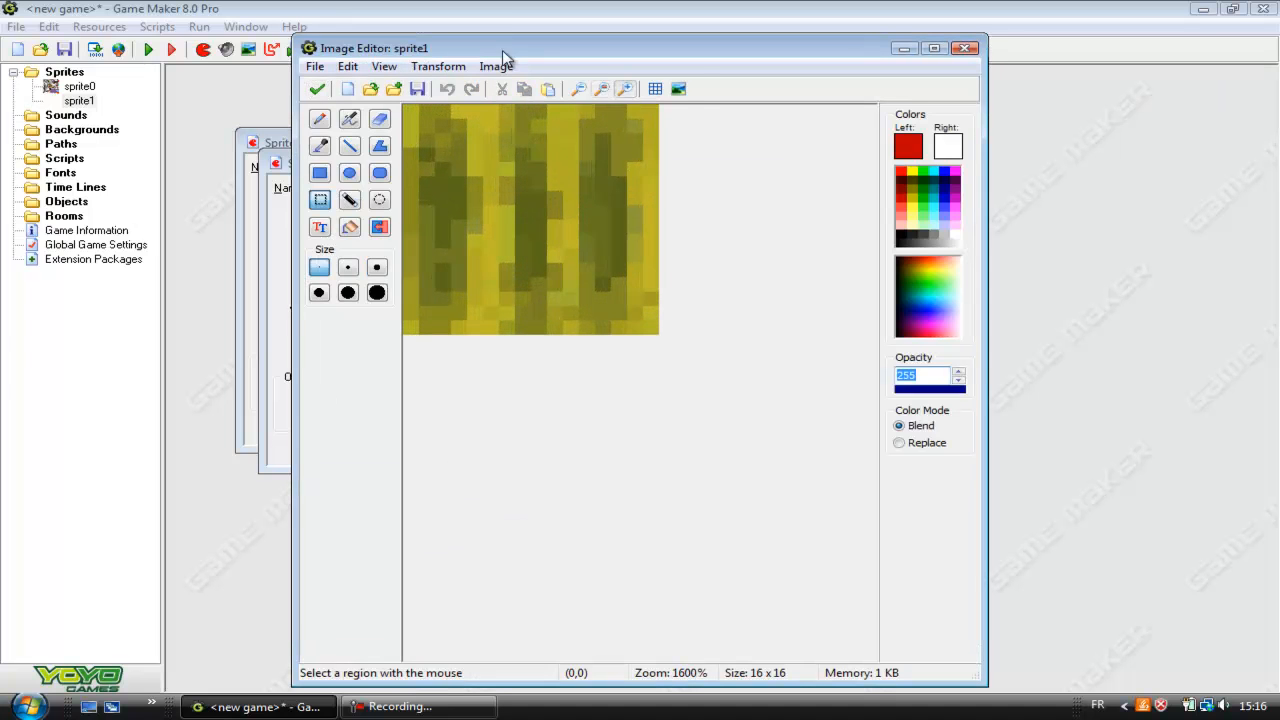
Step: Try the Colorize effect on the melon tile with a different hue, without applying it
click(496, 67)
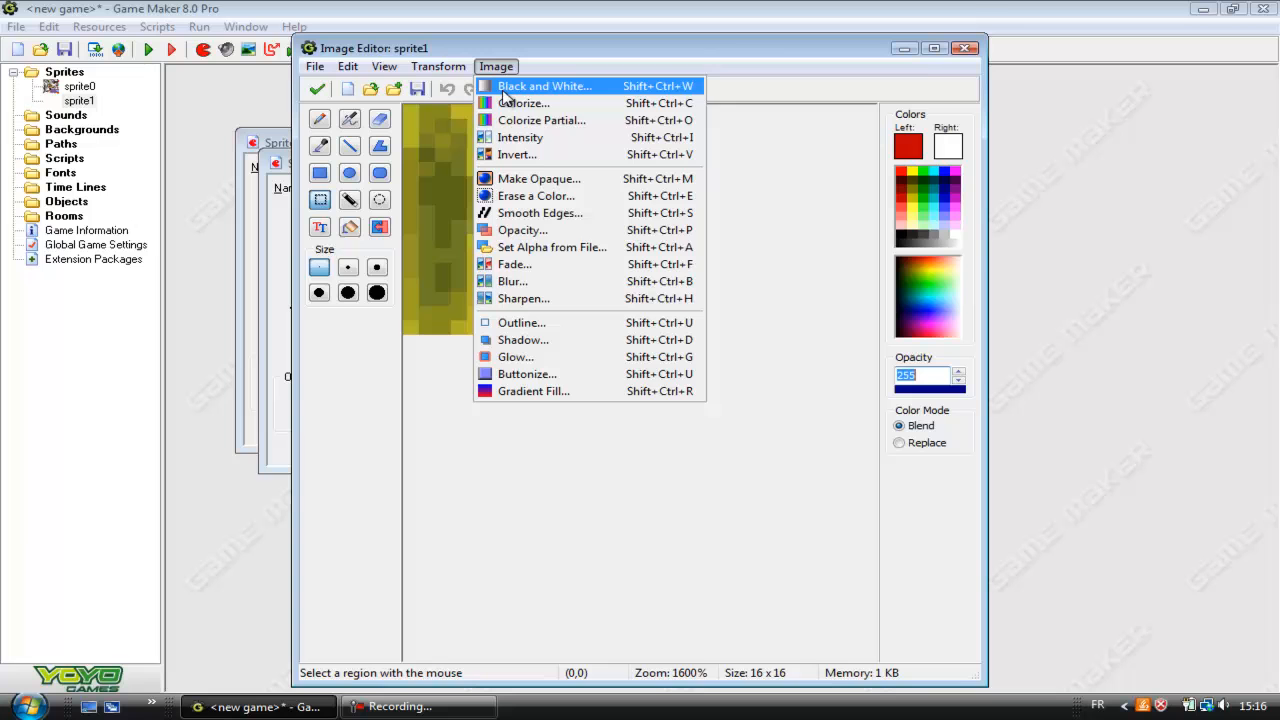
click(512, 104)
drag(560, 362, 678, 368)
click(604, 431)
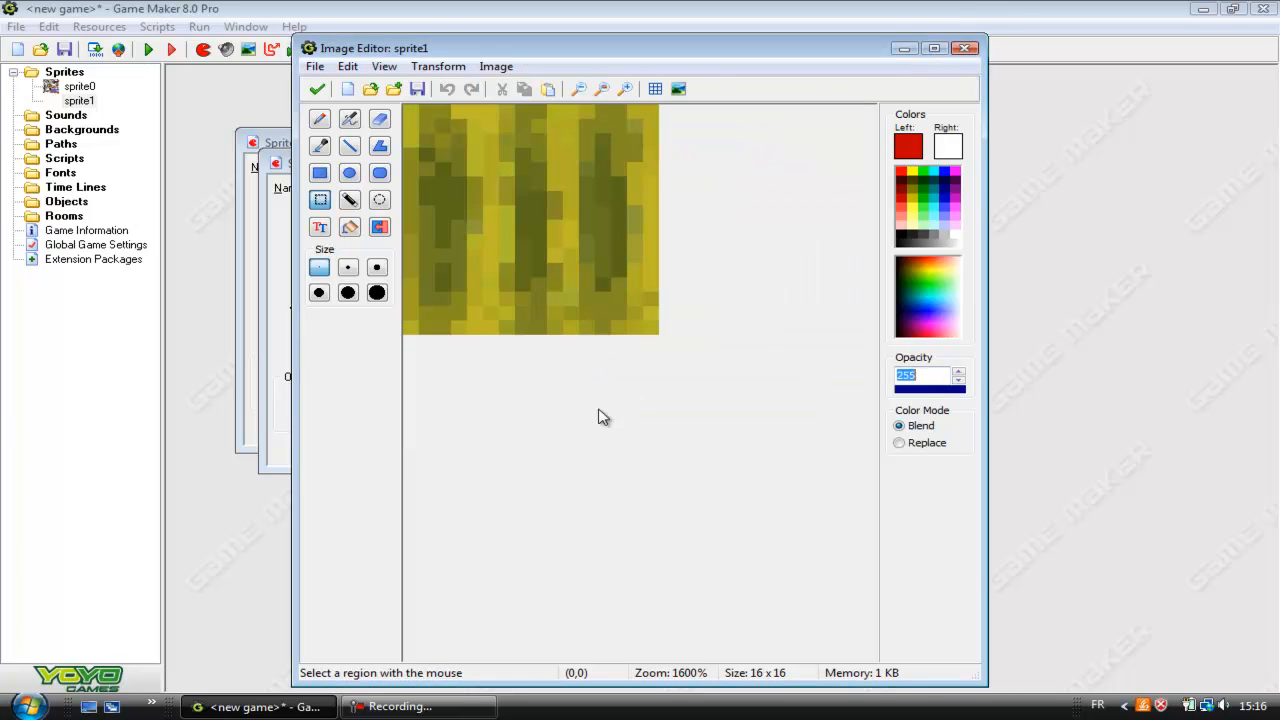
Step: Try Colorize Partial on the melon tile with a blue new hue, without applying it
click(496, 67)
click(510, 120)
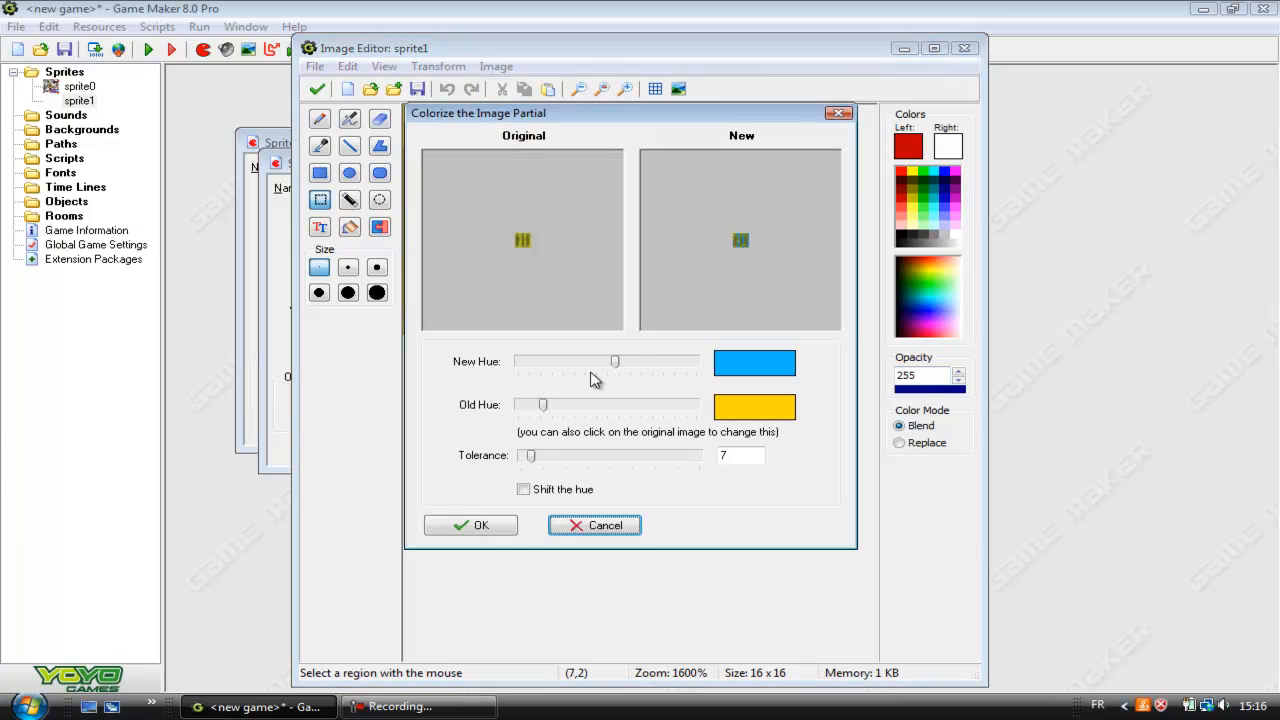
drag(615, 366, 641, 373)
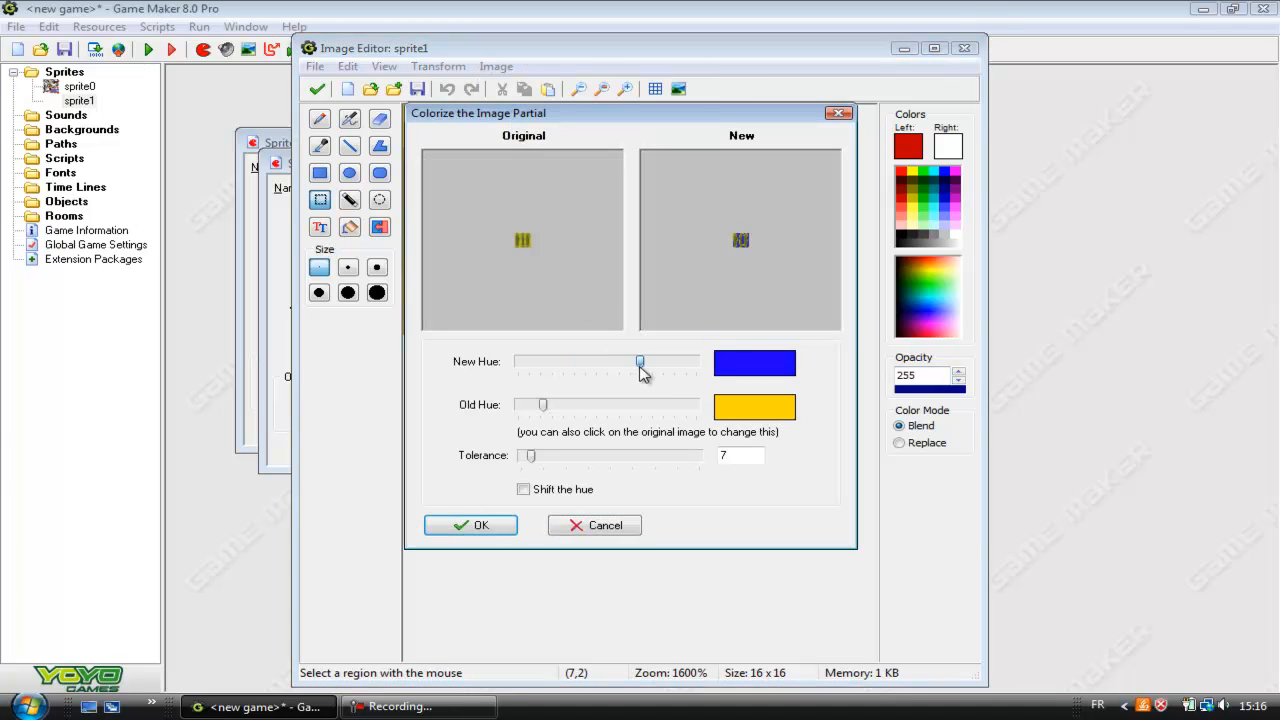
click(601, 526)
Step: Invert the melon tile's colors, and undo the inversion
click(496, 66)
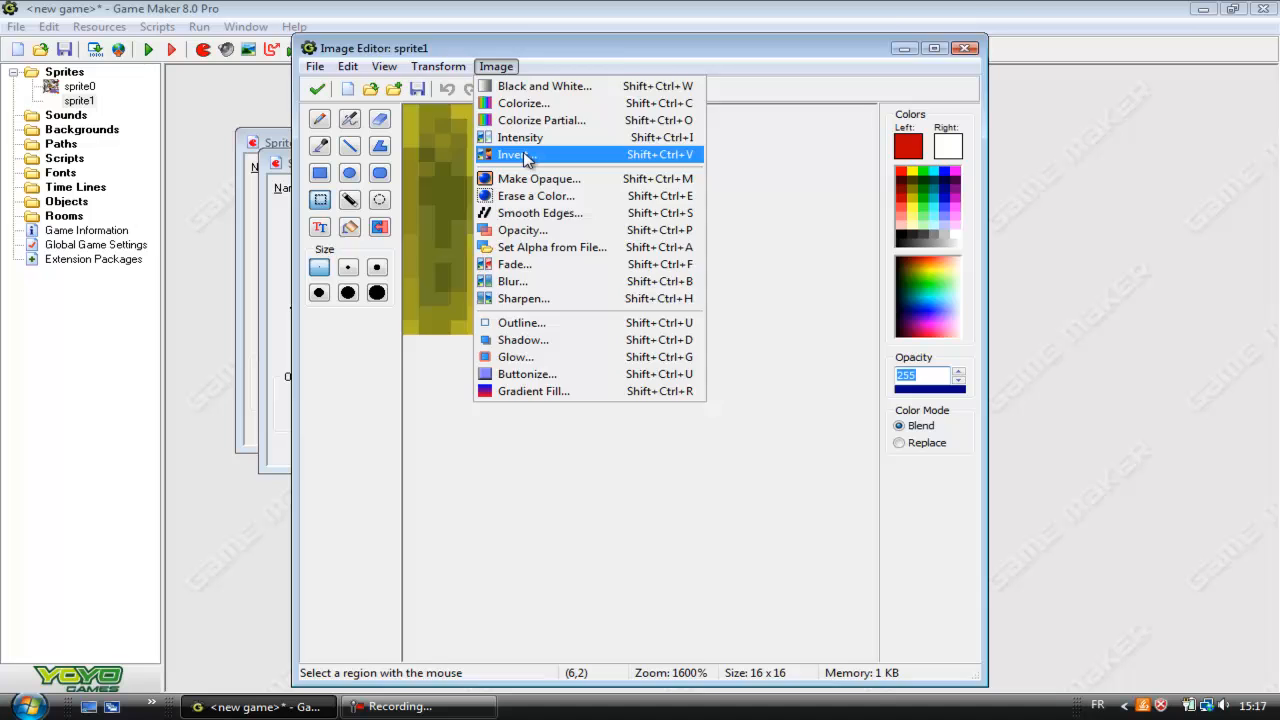
click(525, 156)
click(492, 355)
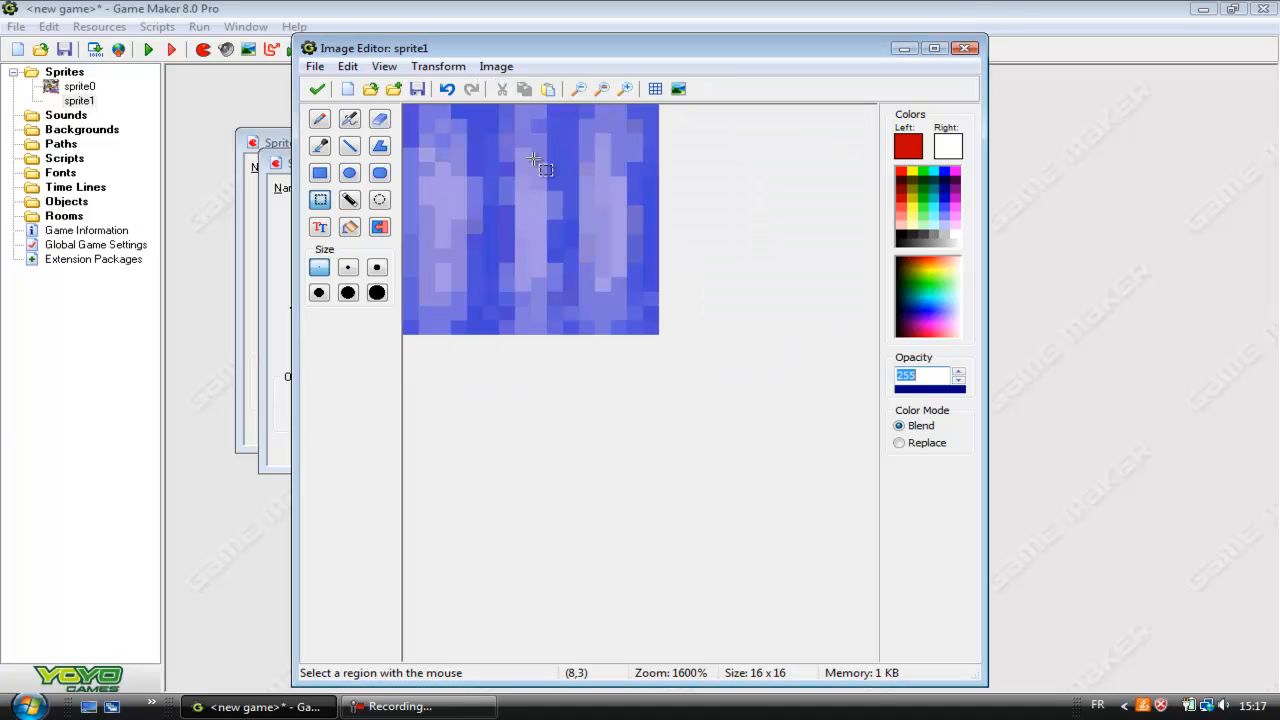
click(452, 89)
Step: Try the Intensity effect on the melon tile with value 152 and a reduced saturation, without applying it
click(496, 66)
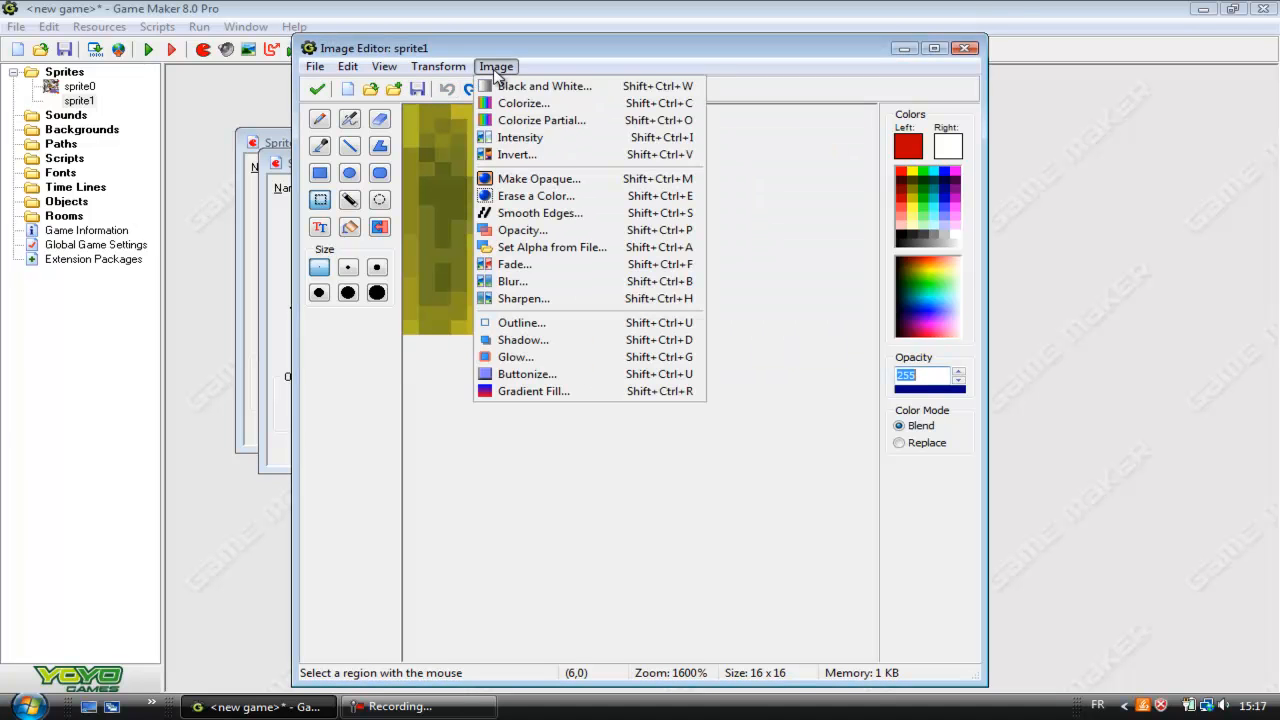
click(517, 140)
drag(688, 362, 620, 378)
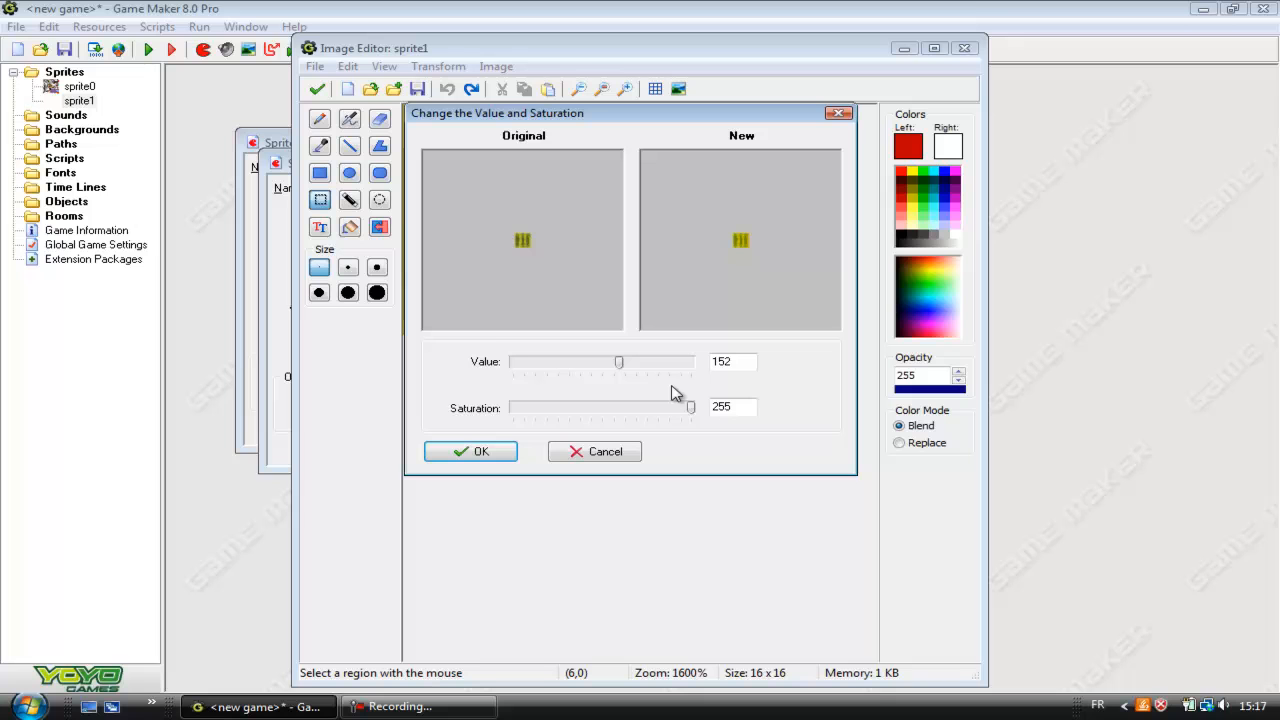
drag(697, 420, 565, 408)
click(594, 452)
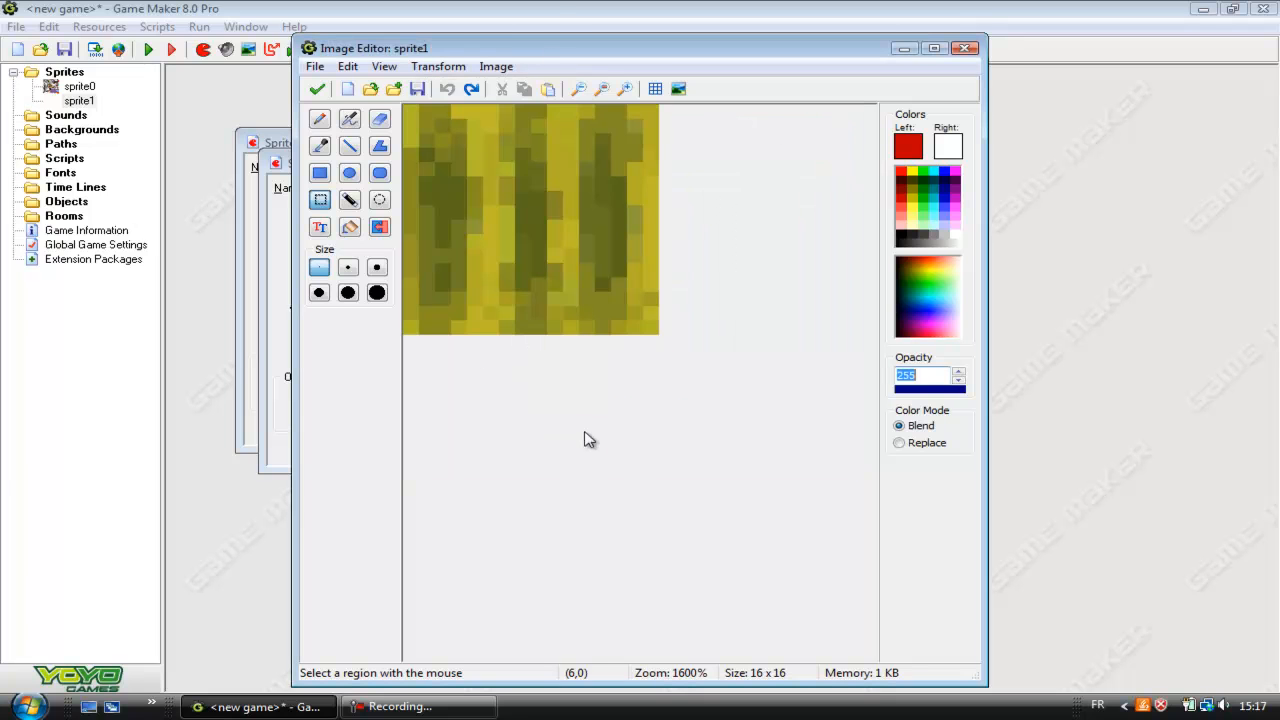
Step: Try the Erase a Color effect on the melon tile with an adjusted slider setting, without applying it
click(497, 66)
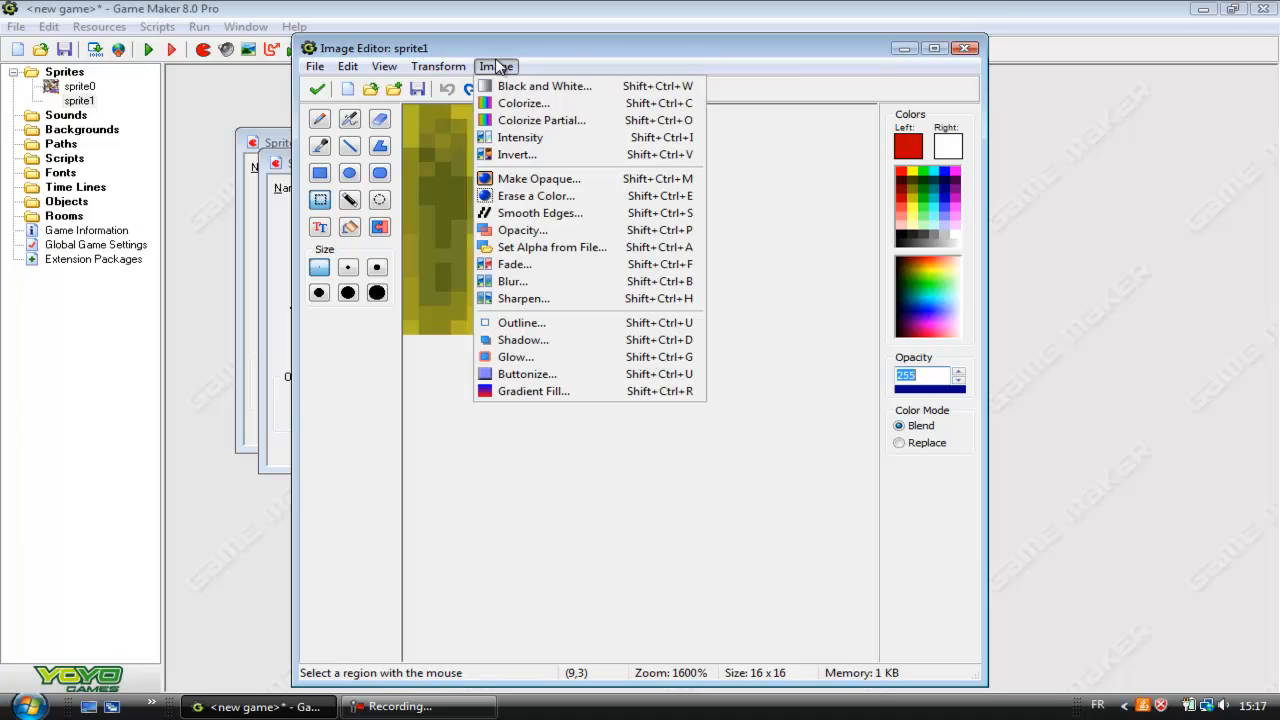
click(558, 197)
drag(610, 405, 735, 425)
click(612, 455)
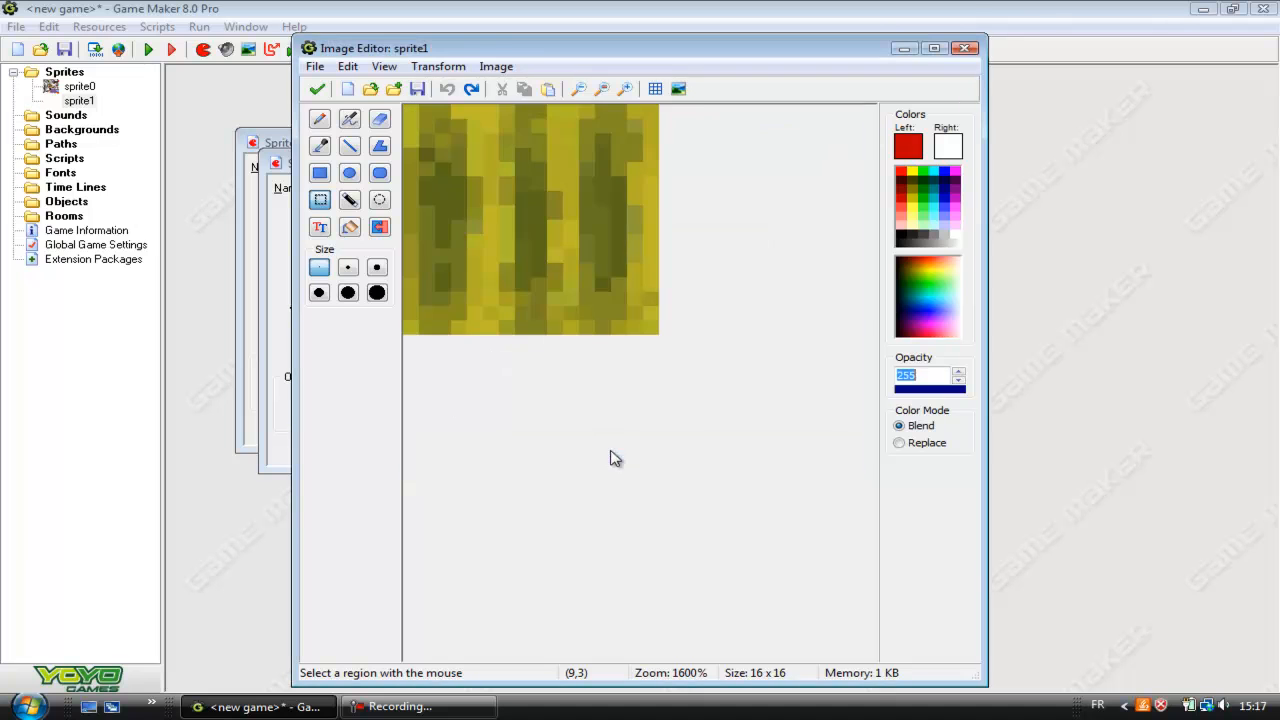
Step: Try the Fade effect on the melon tile with a changed fade setting, without applying it
click(490, 67)
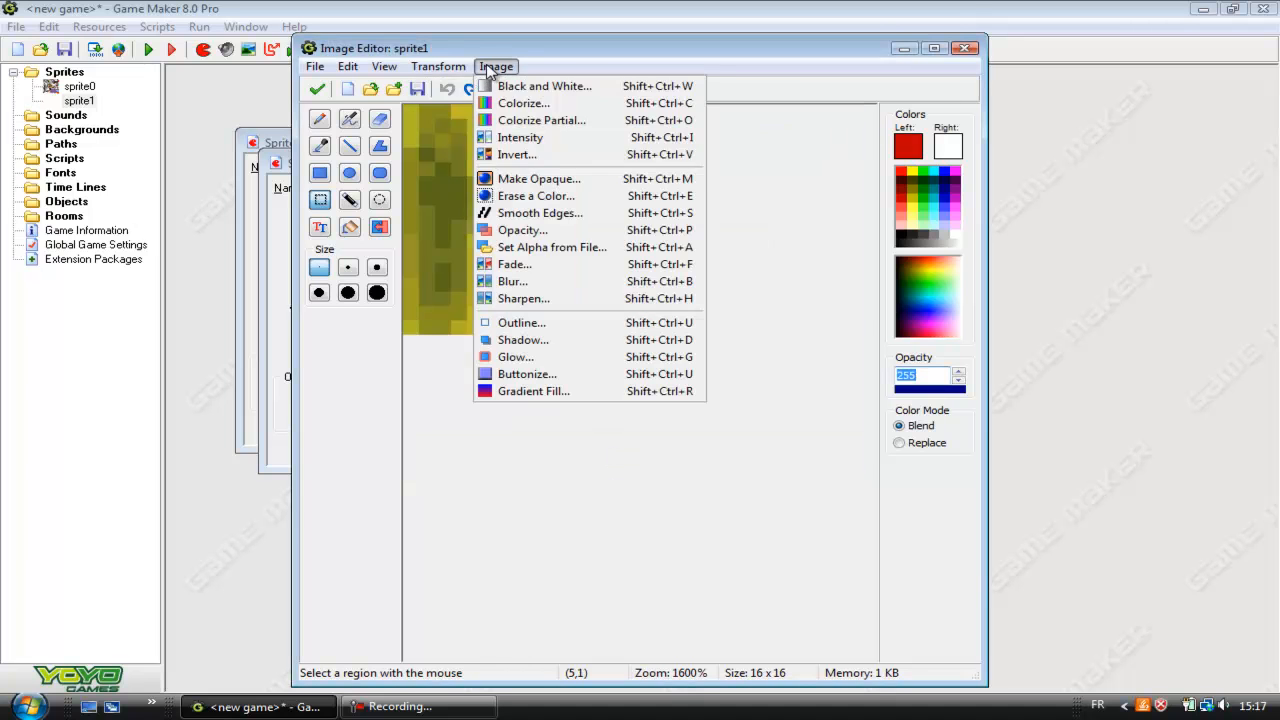
click(561, 266)
drag(553, 405, 631, 405)
click(597, 448)
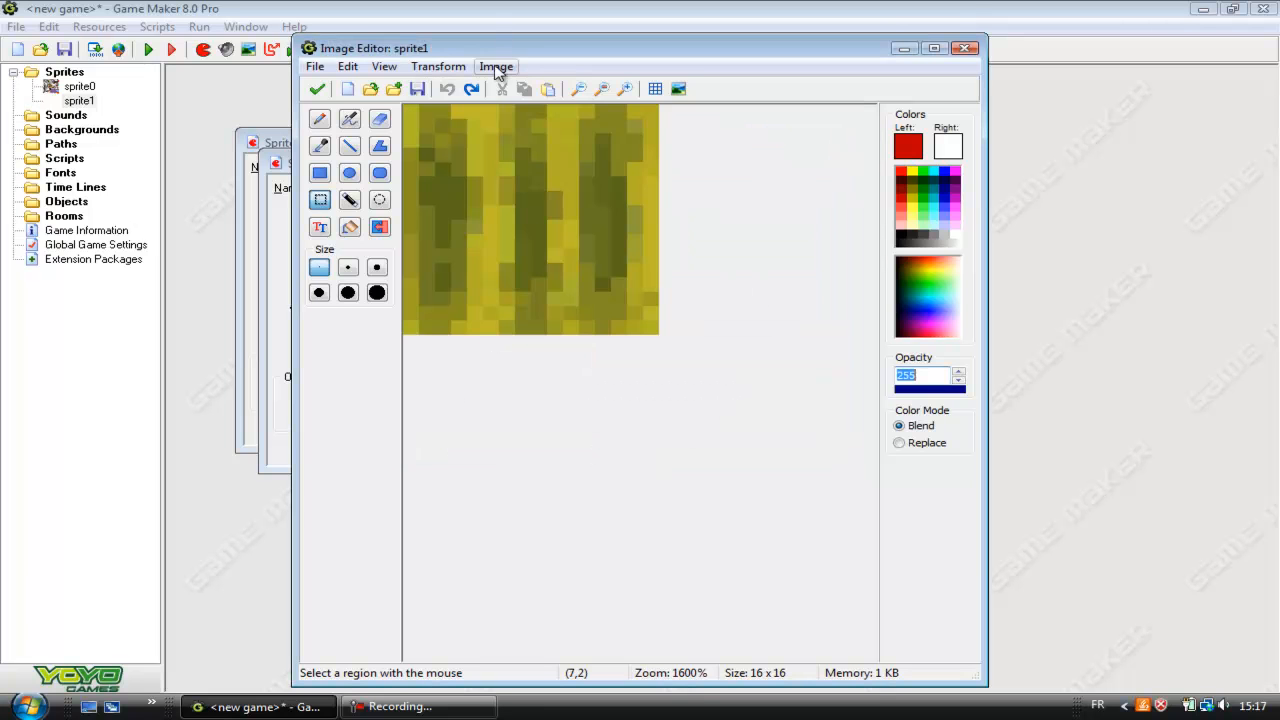
Step: Sharpen the melon tile's colors with the Subtle option
click(497, 68)
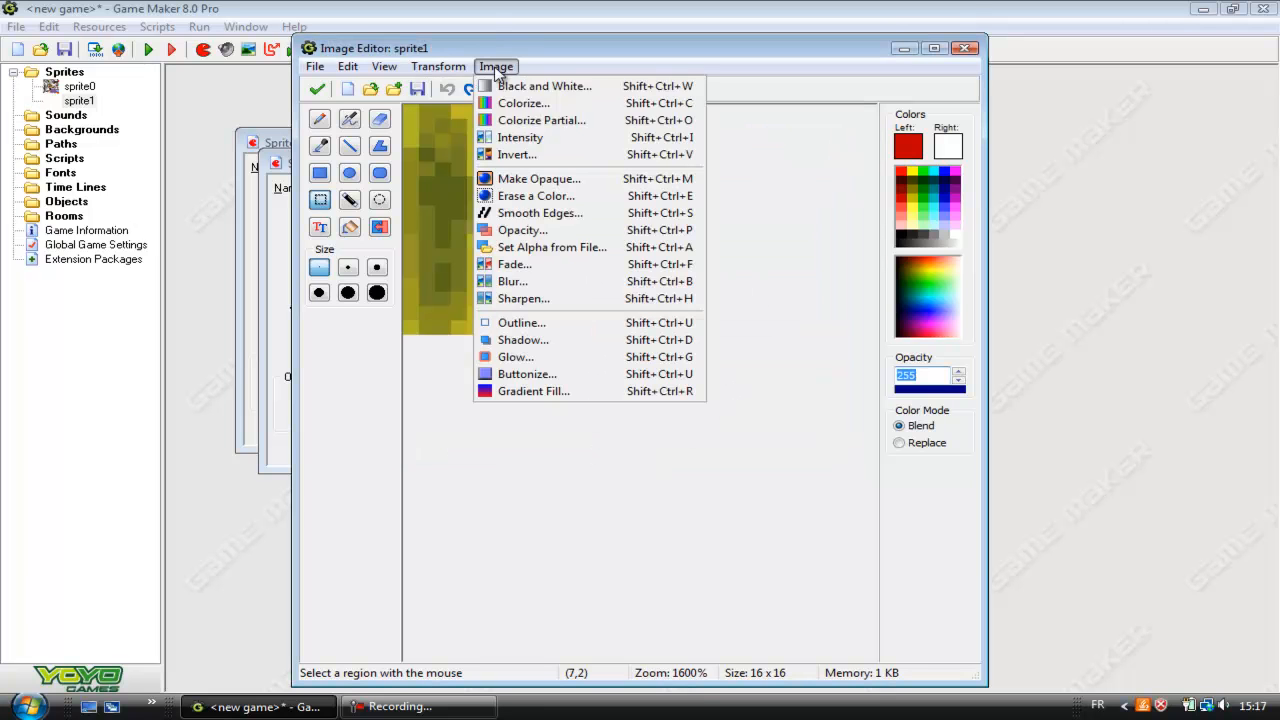
click(550, 299)
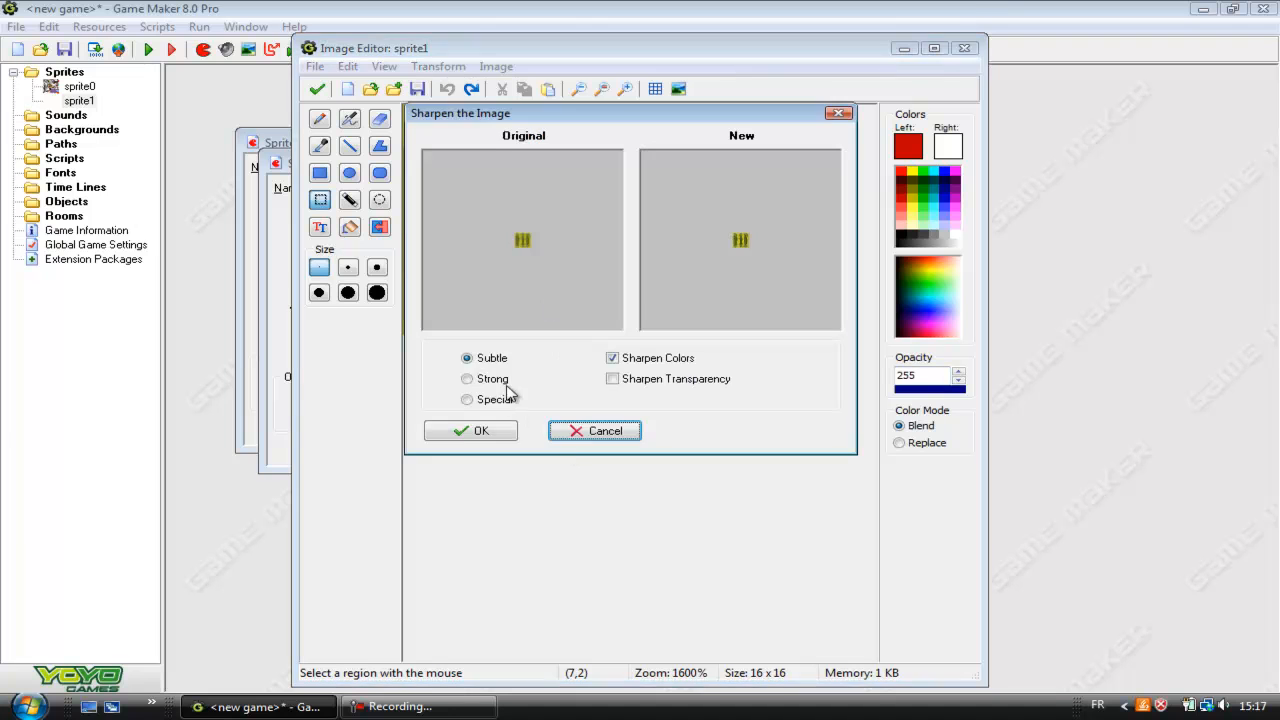
click(478, 431)
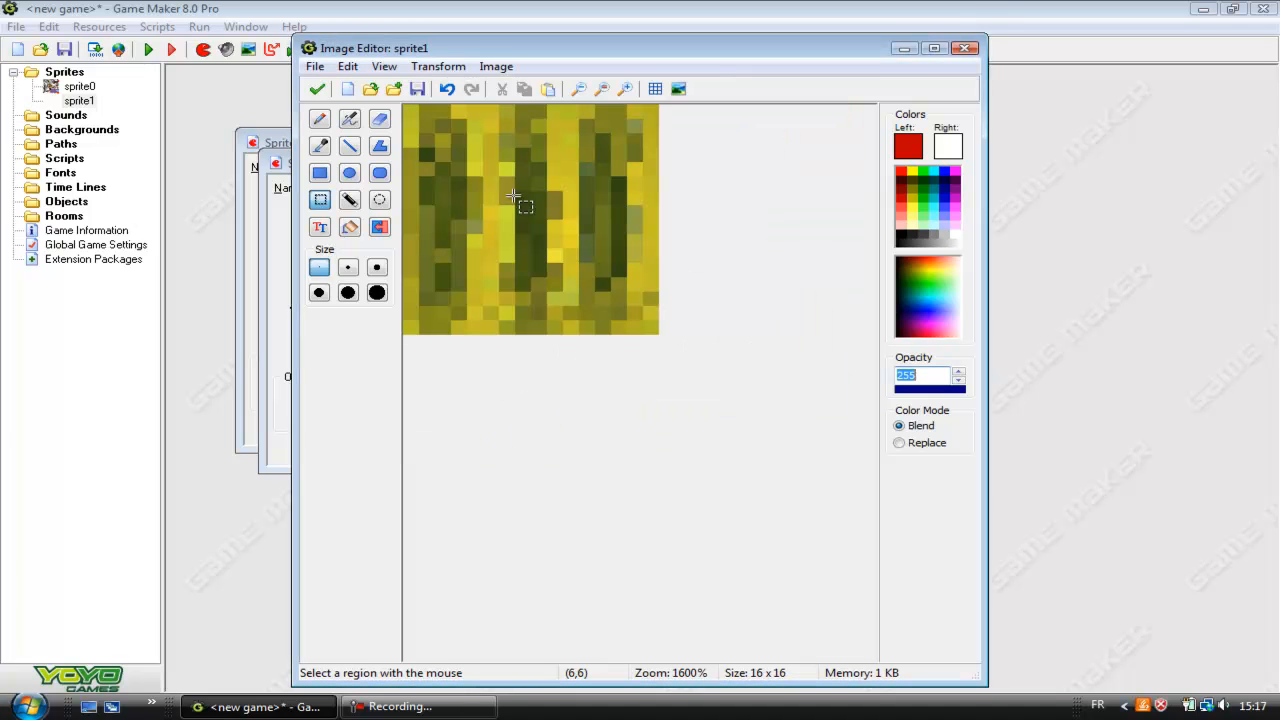
Step: Undo the sharpening of the melon side tile
click(448, 90)
click(496, 66)
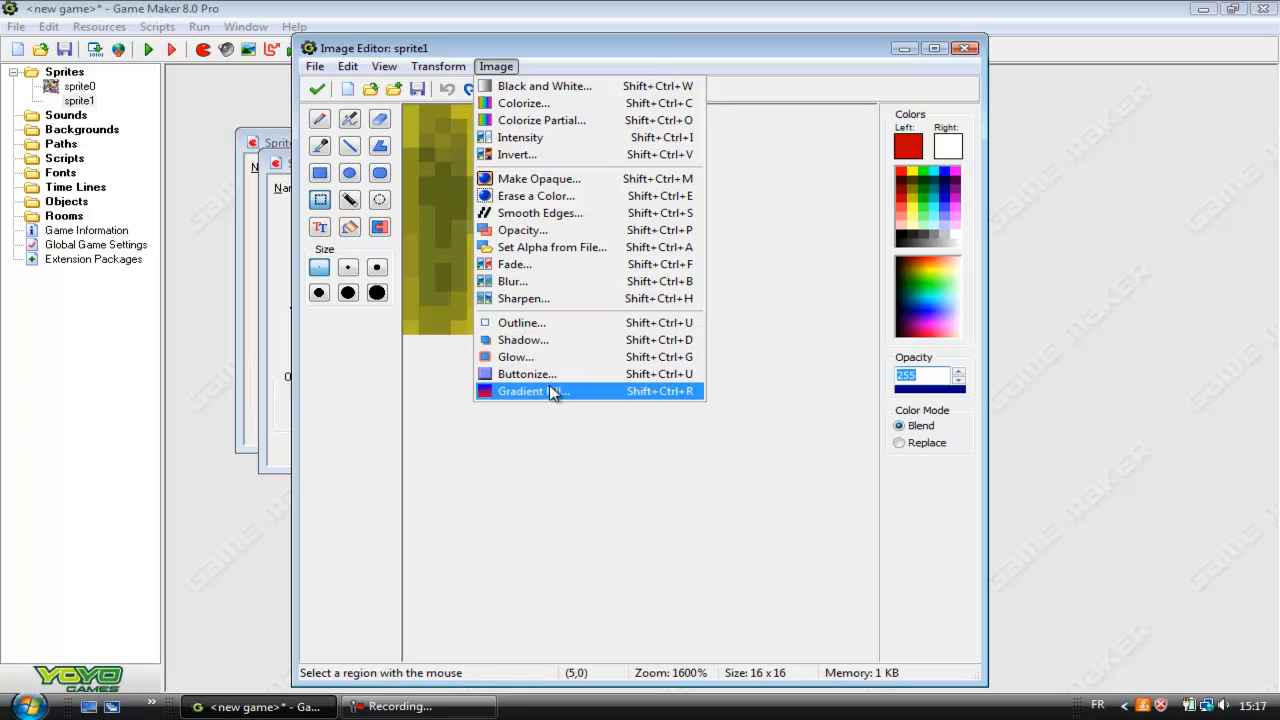
click(559, 438)
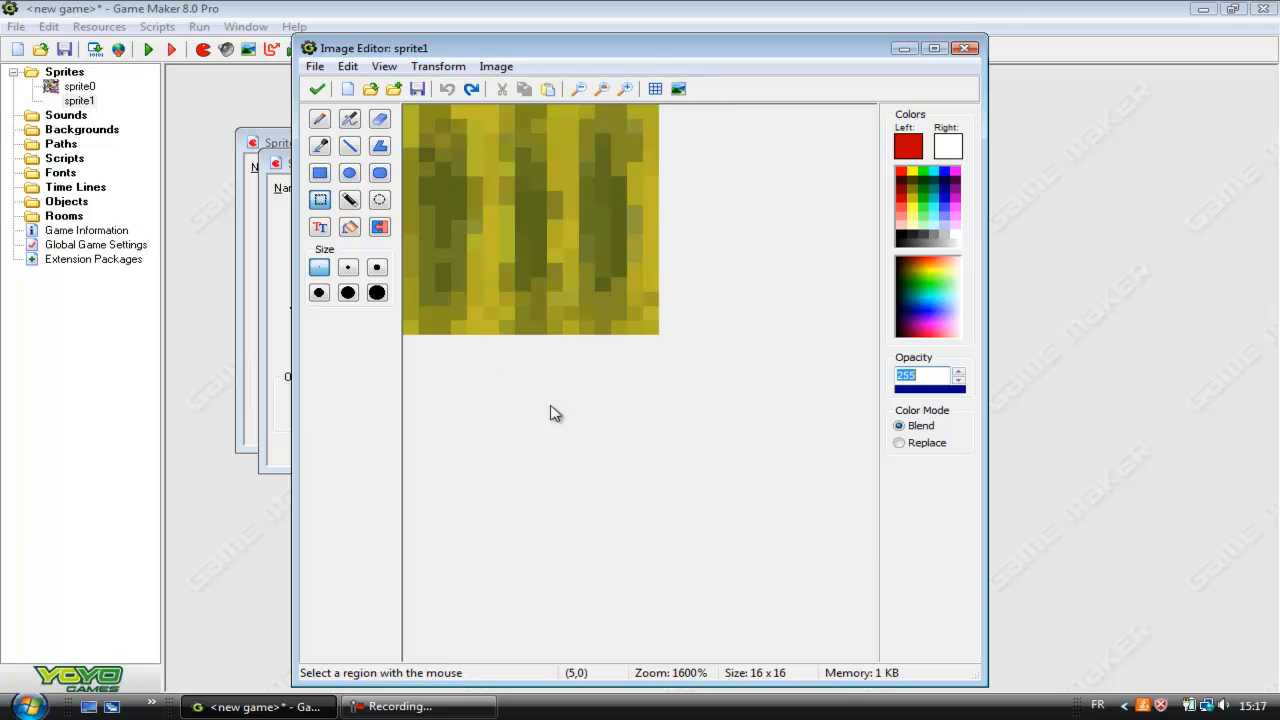
click(440, 67)
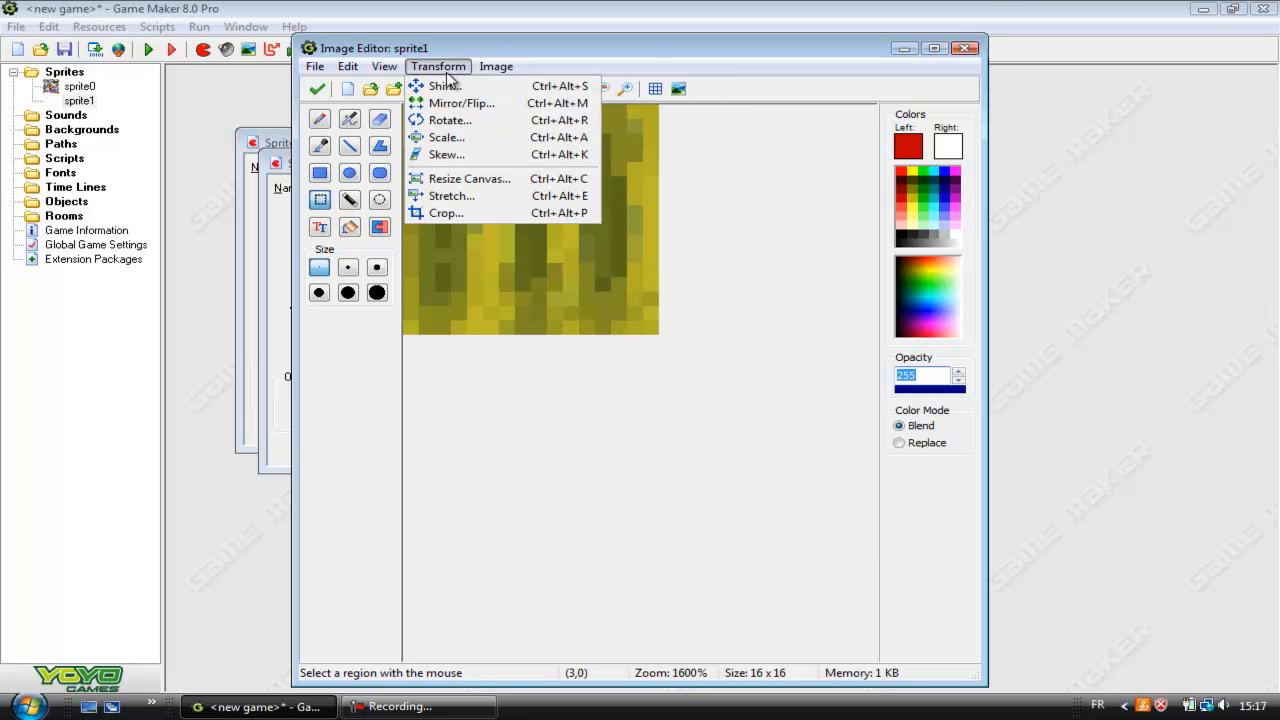
click(452, 66)
Step: Colorize the melon side tile with a green hue
click(492, 67)
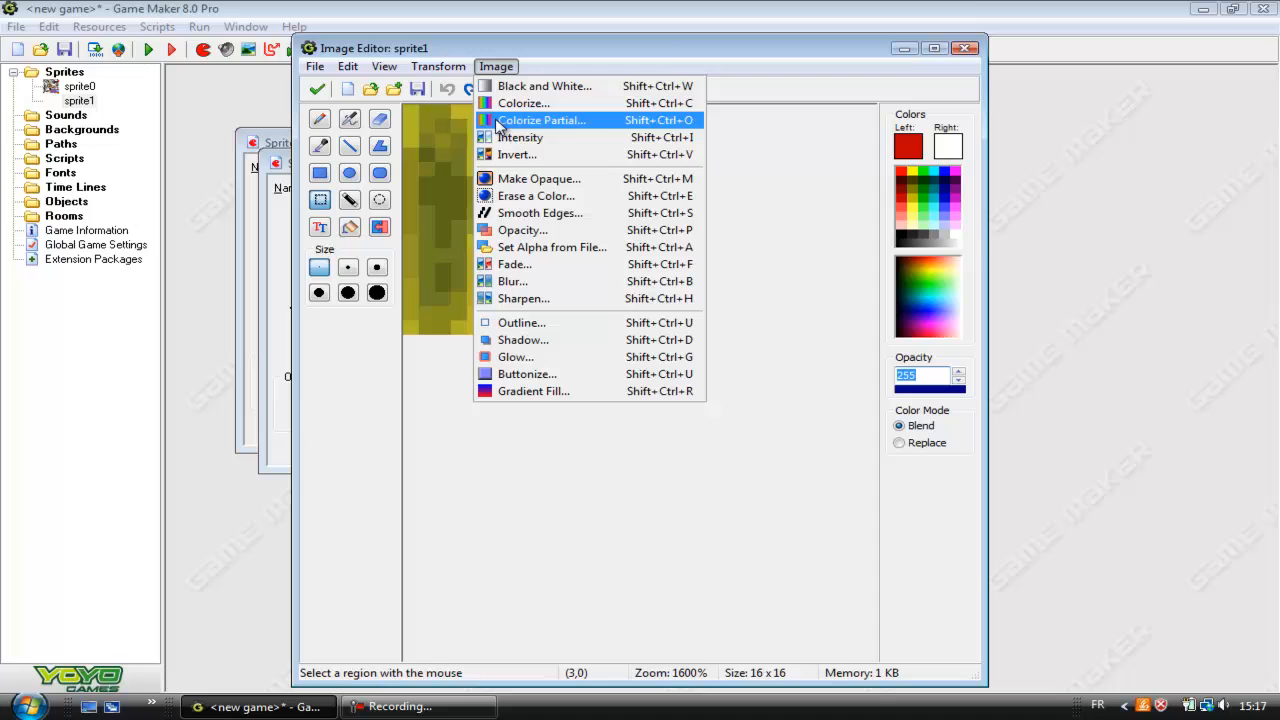
click(523, 103)
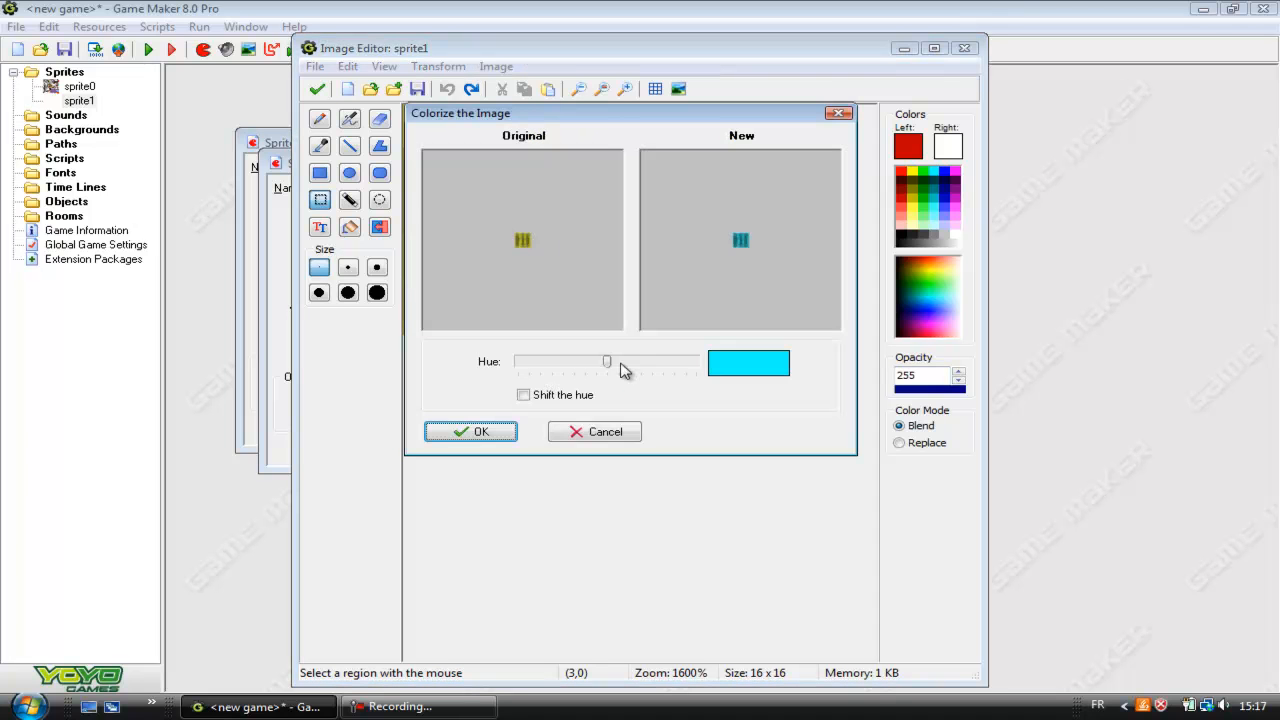
drag(603, 368, 573, 367)
click(499, 441)
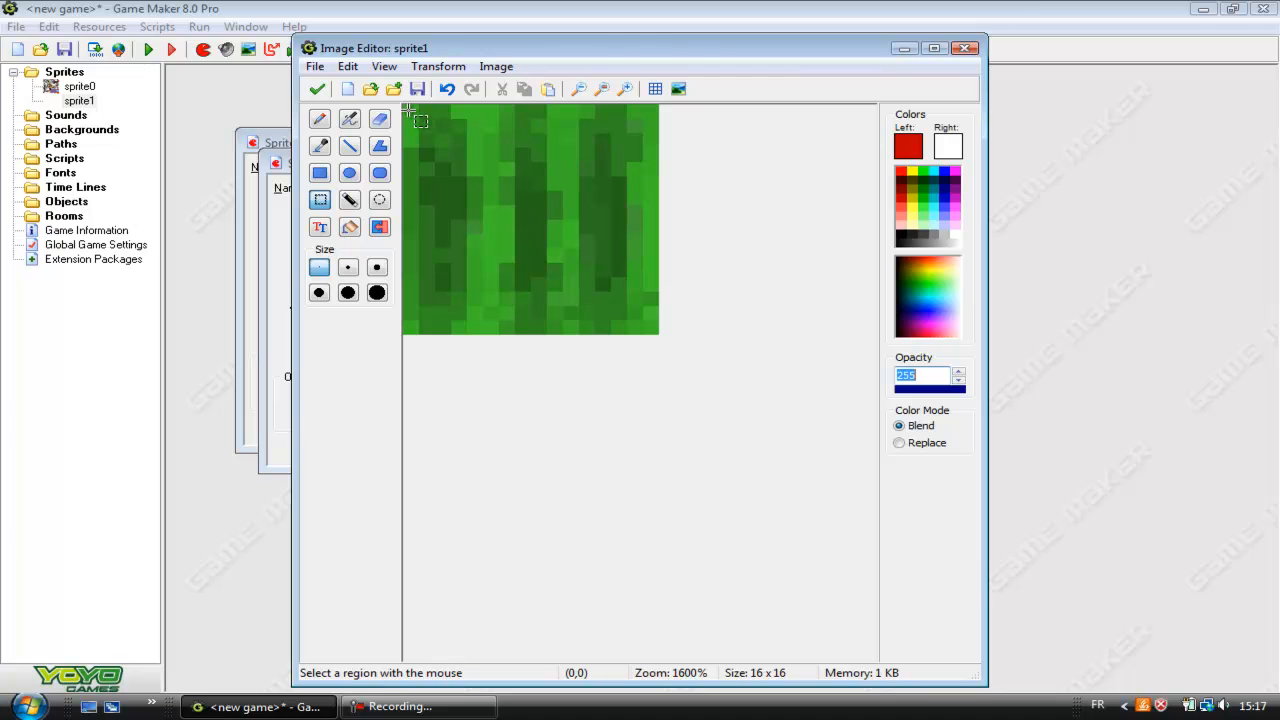
Step: Accept the recolored melon side tile, cut it out of sprite1 and close that sprite's editor
click(317, 89)
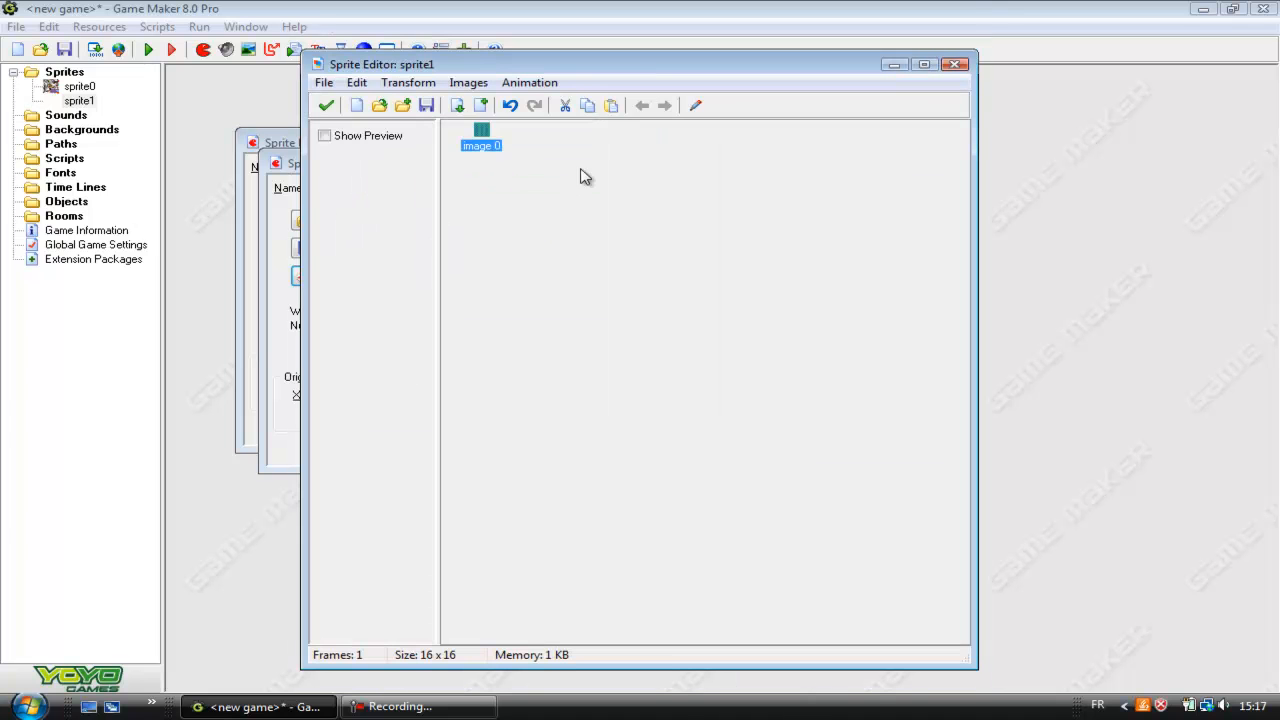
click(566, 106)
click(328, 108)
Step: Paste the green tile over the original melon side tile in sprite0's terrain image and accept the edit
click(356, 145)
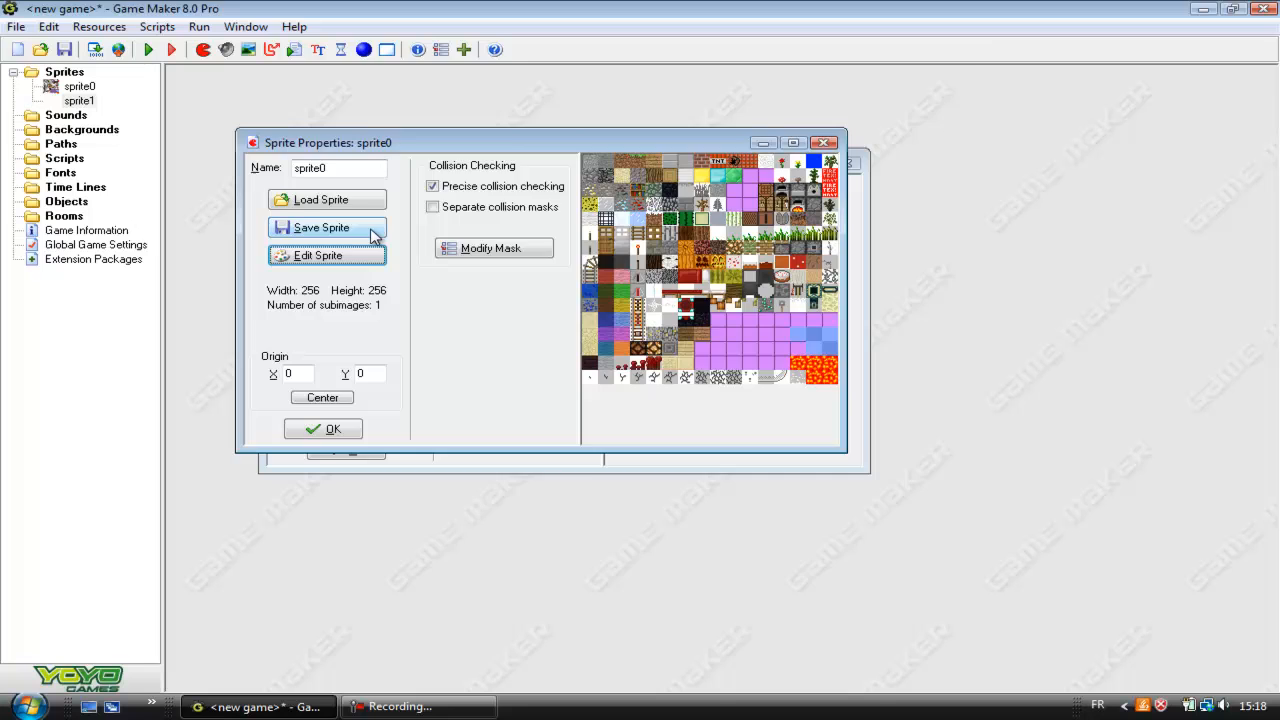
click(367, 250)
double_click(686, 185)
click(625, 88)
click(625, 88)
click(625, 88)
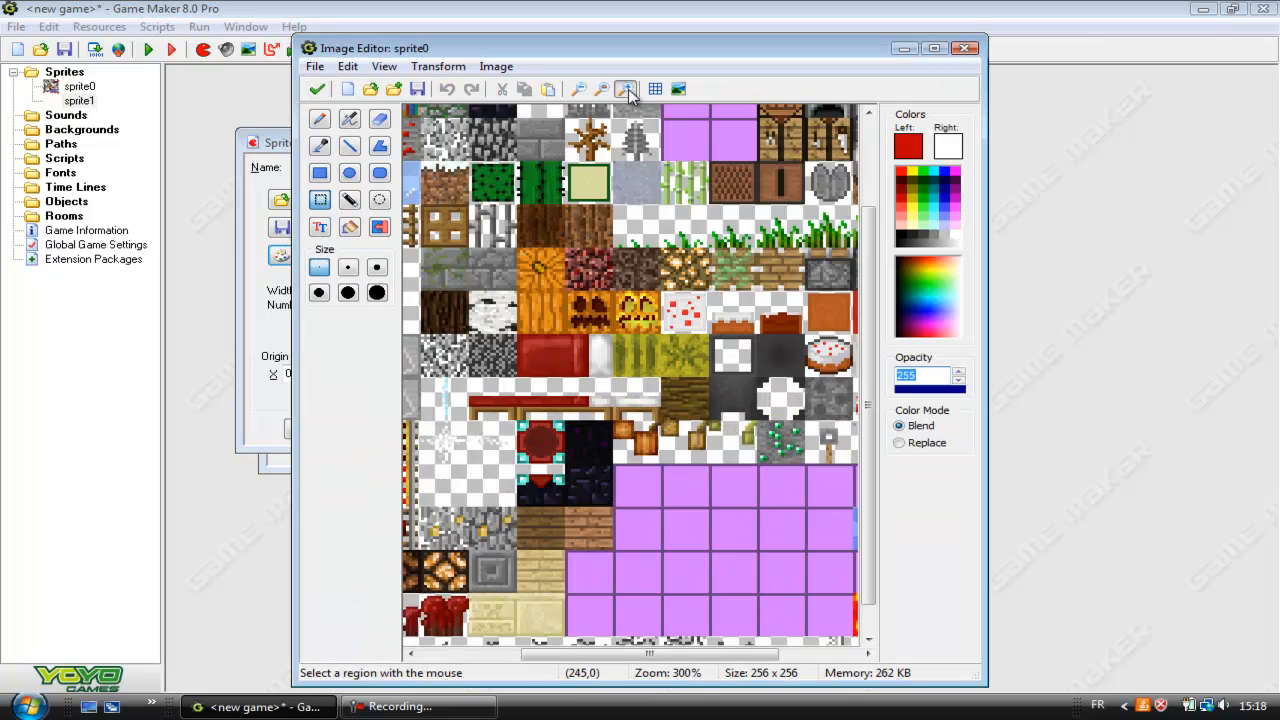
click(625, 88)
click(549, 89)
drag(447, 150, 642, 345)
click(320, 92)
Step: Copy the yellow melon top tile next to the green melon side from sprite0's terrain image and close the editors
click(578, 400)
click(587, 248)
double_click(639, 125)
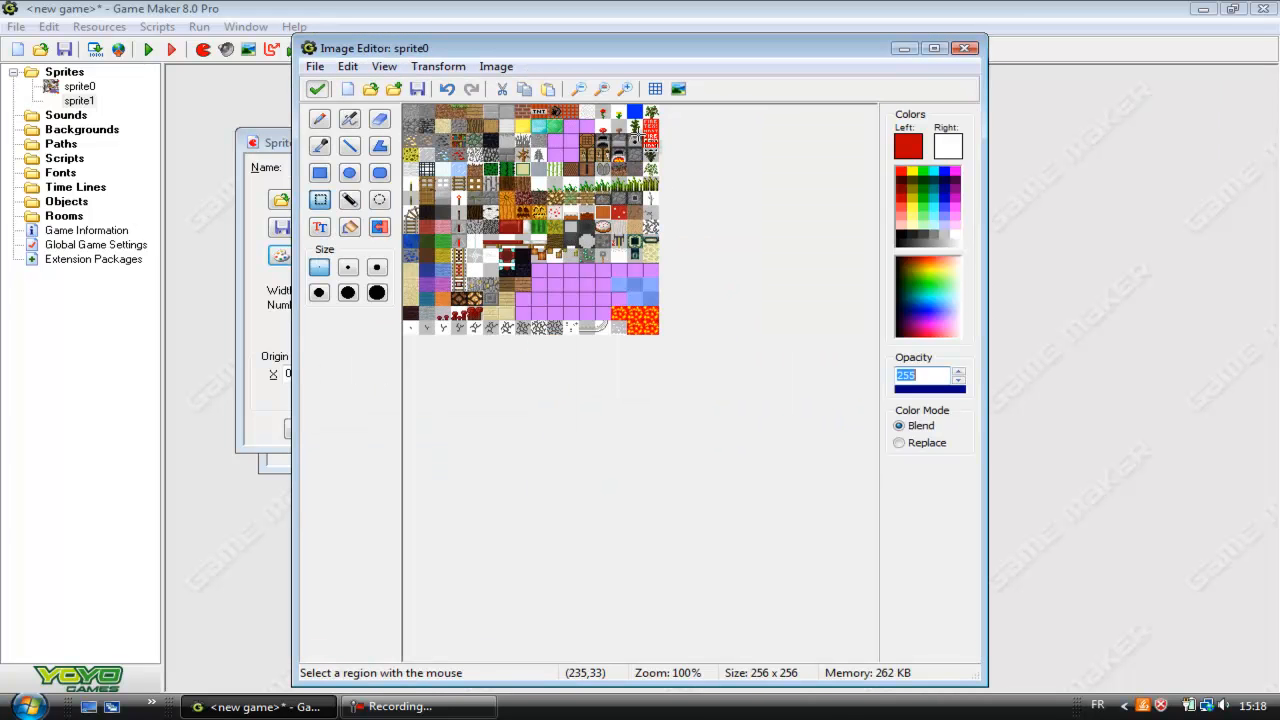
click(627, 91)
click(627, 91)
click(627, 91)
click(627, 91)
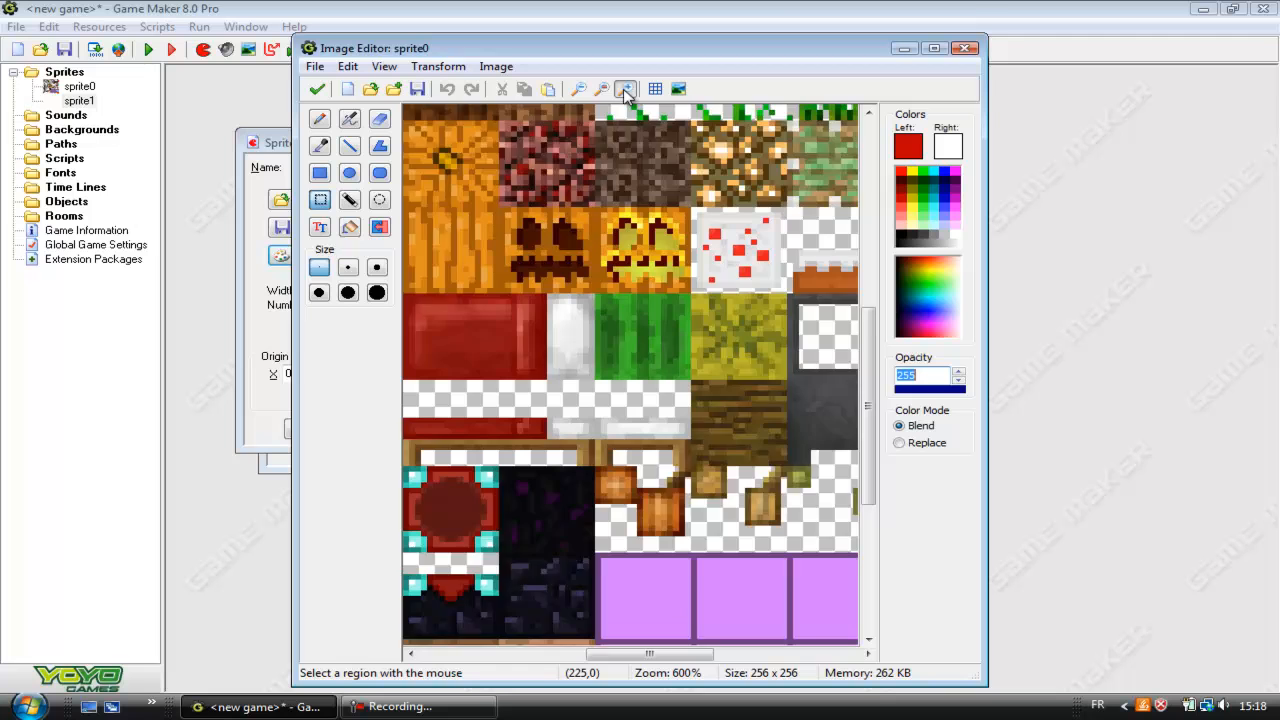
click(627, 91)
drag(720, 265, 842, 378)
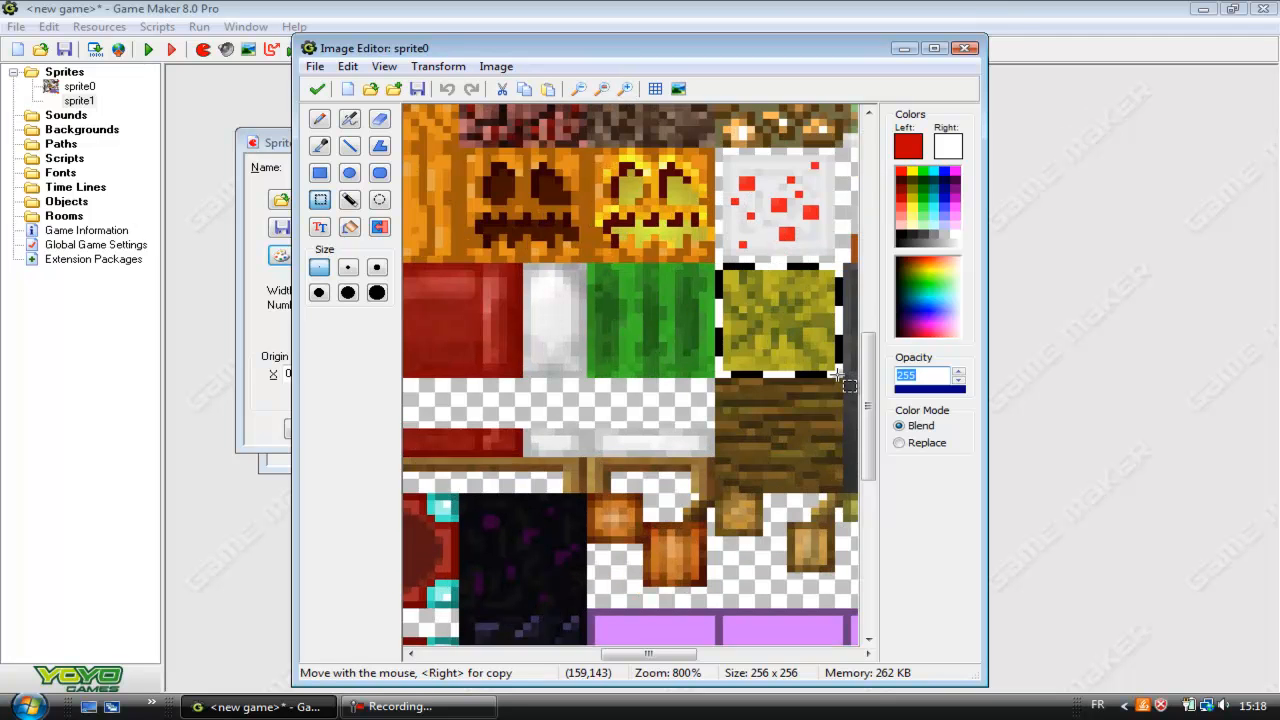
click(316, 89)
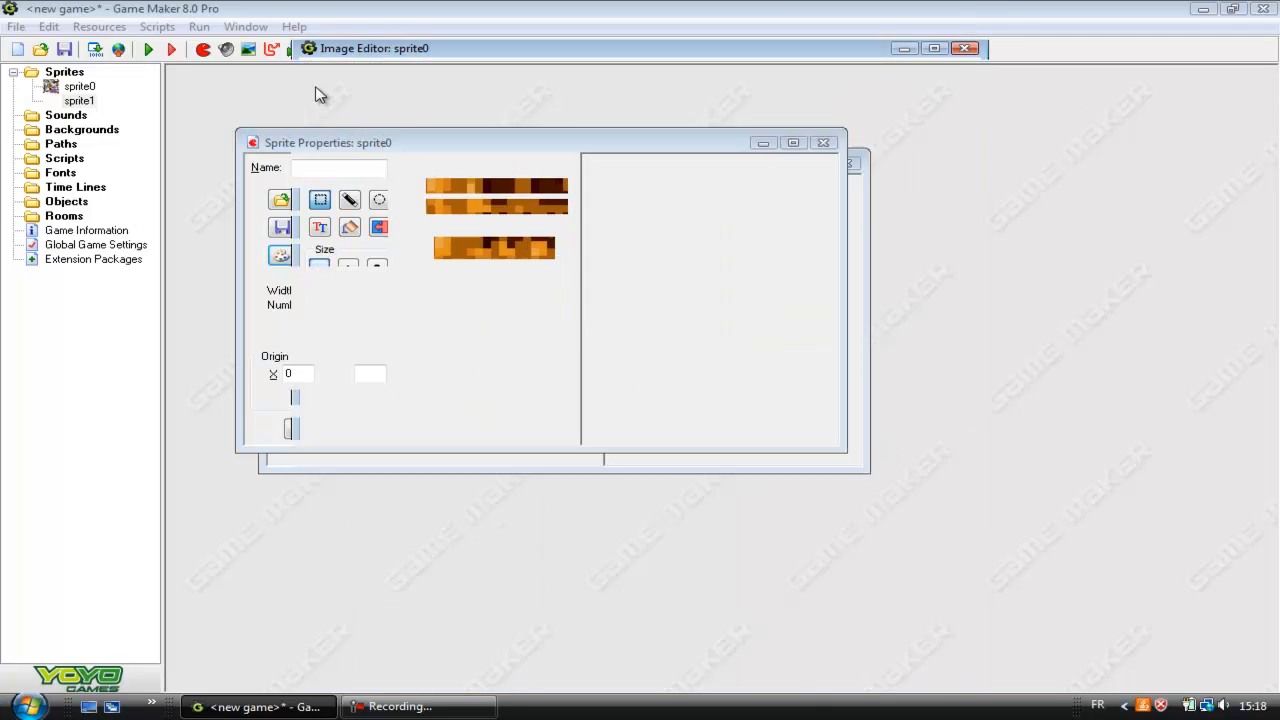
click(327, 106)
Step: Paste the copied melon top tile into sprite1 as an image and open it for editing
click(443, 462)
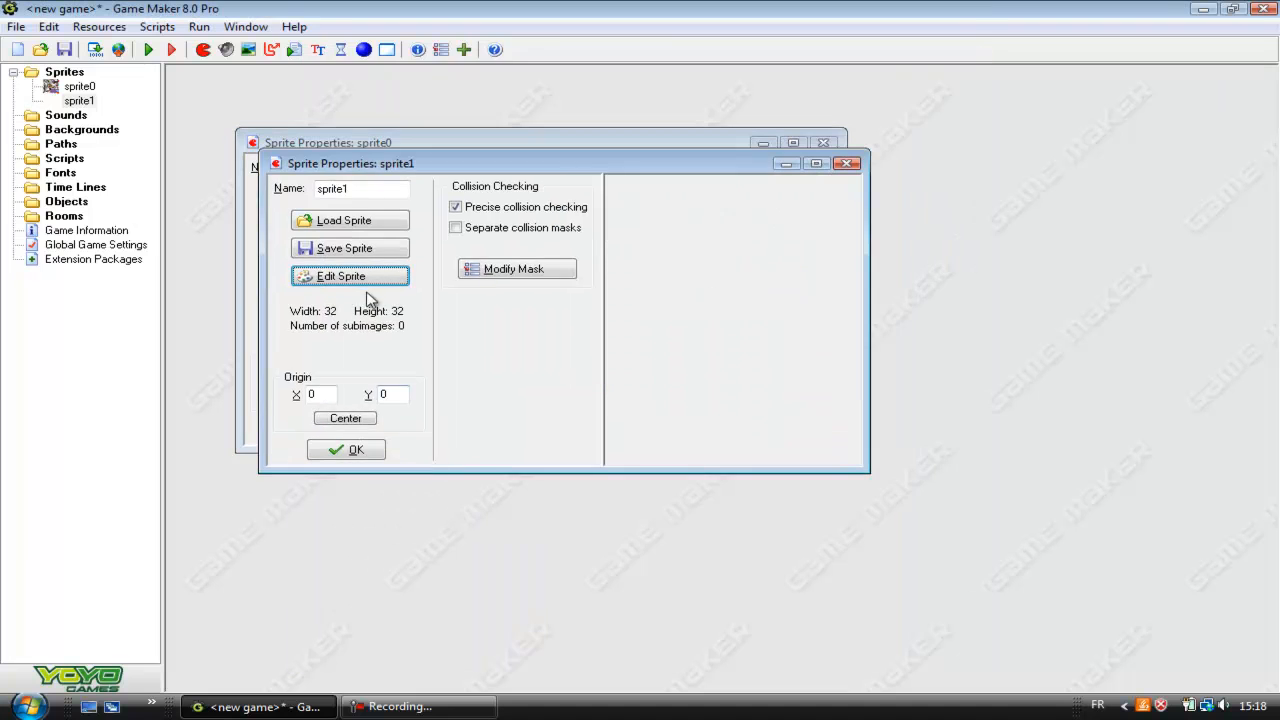
click(370, 278)
click(613, 105)
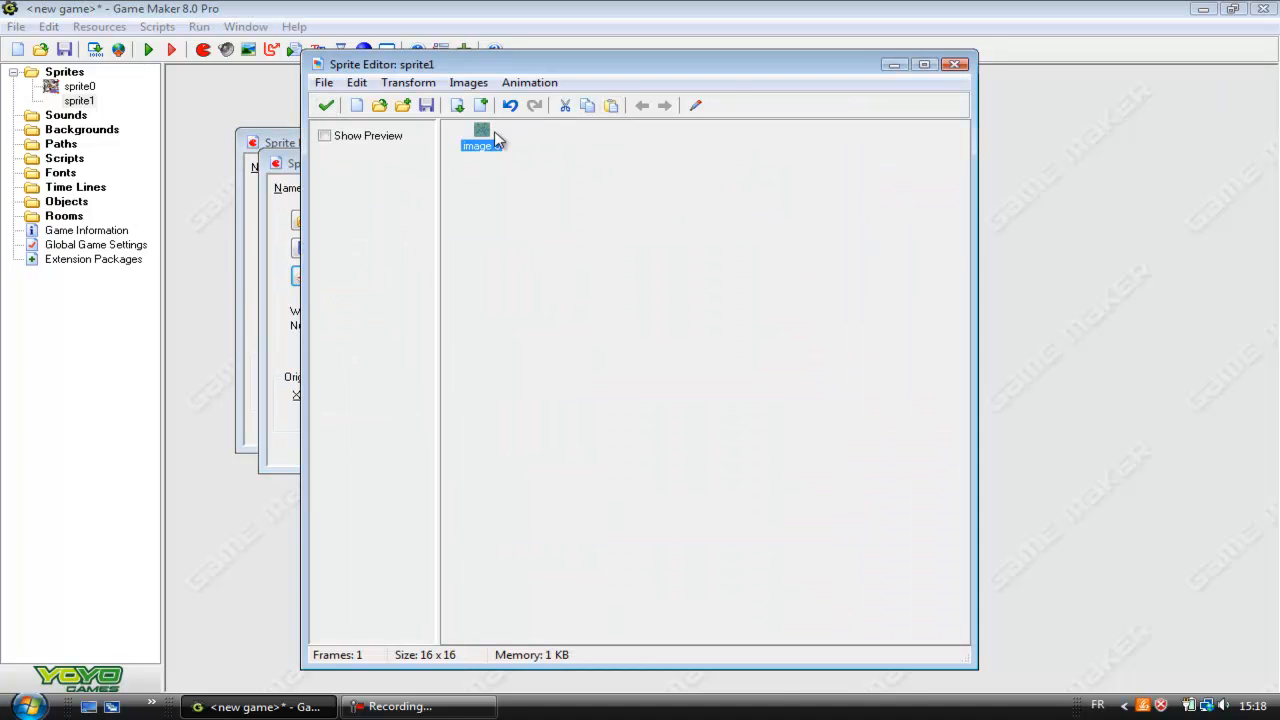
double_click(492, 138)
Step: Colorize the melon top tile with the same green hue
click(624, 89)
click(624, 89)
click(624, 89)
click(624, 89)
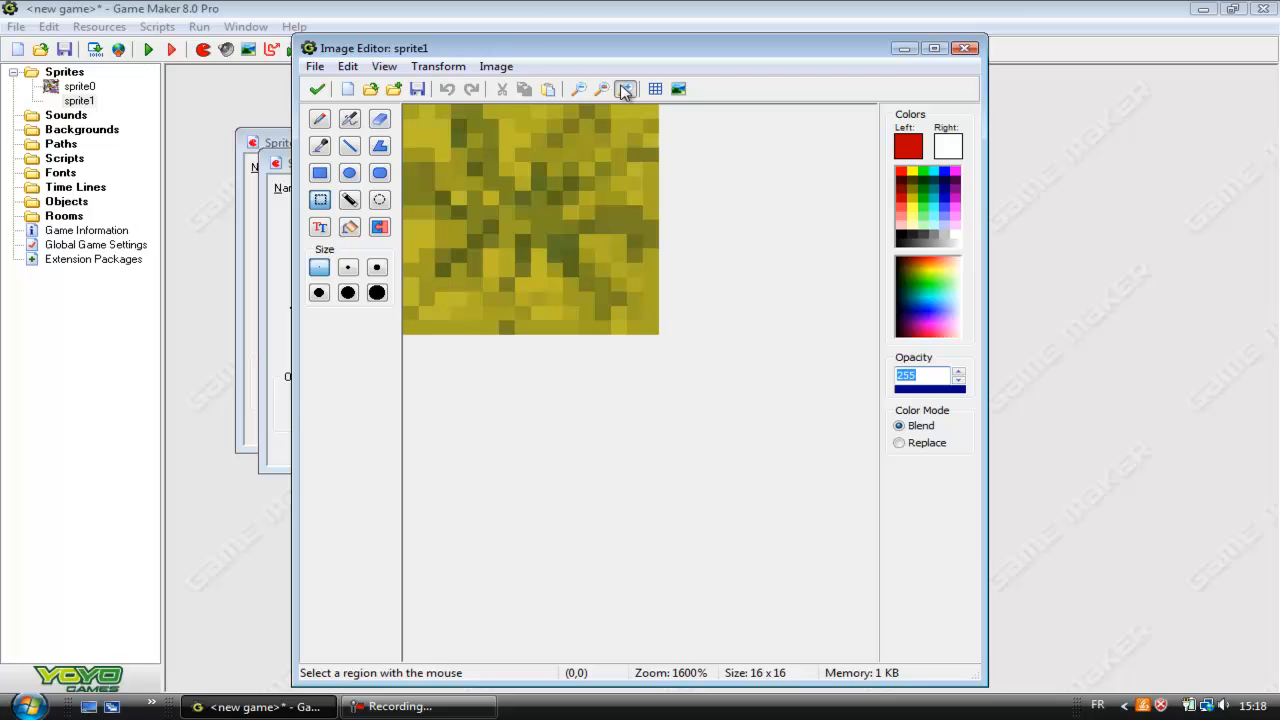
click(496, 66)
click(522, 103)
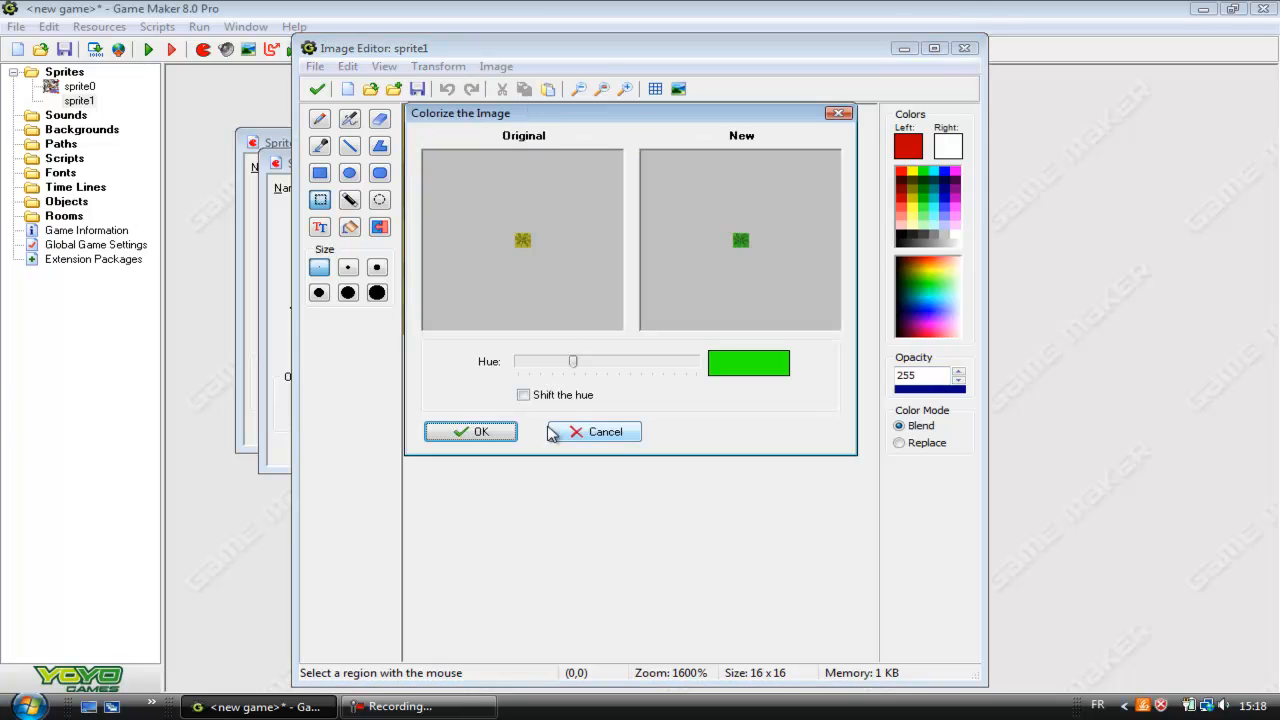
click(471, 436)
Step: Accept the recolored melon top tile, cut it out of sprite1 and close that sprite's editor
click(317, 89)
click(566, 106)
click(329, 105)
Step: Paste the green tile over the original melon top tile in sprite0's terrain image
click(348, 148)
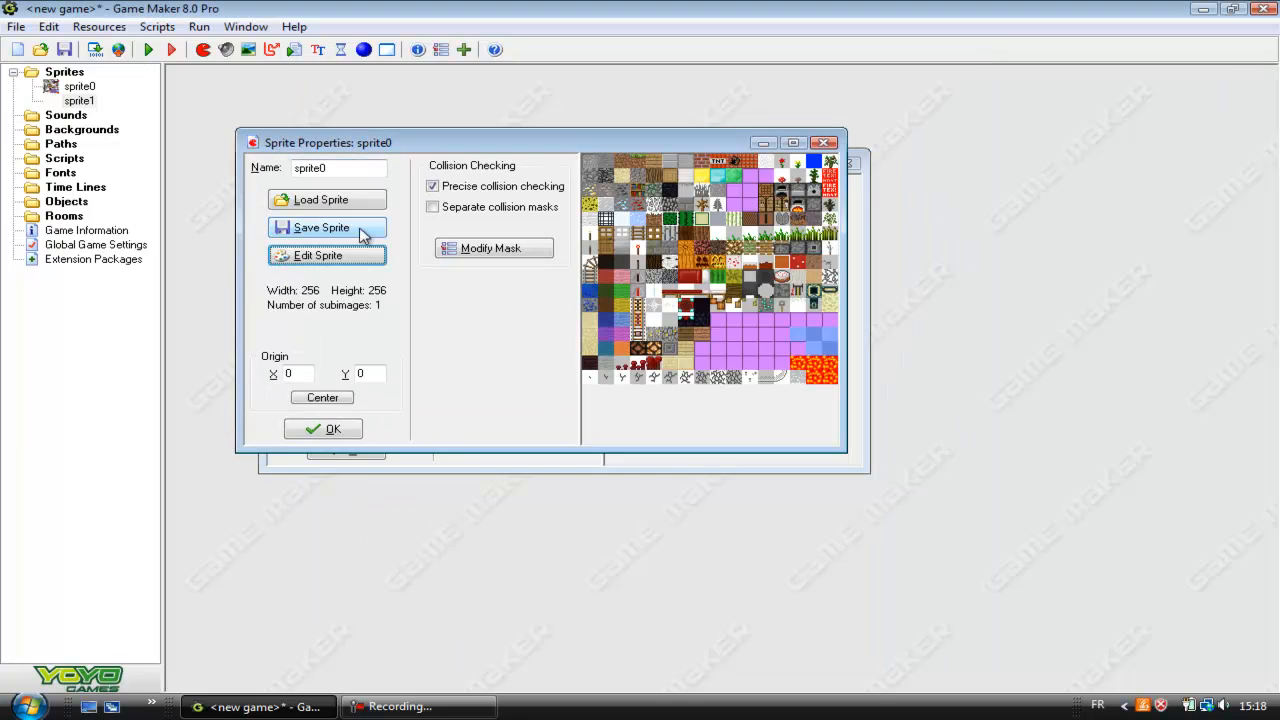
click(320, 256)
double_click(518, 198)
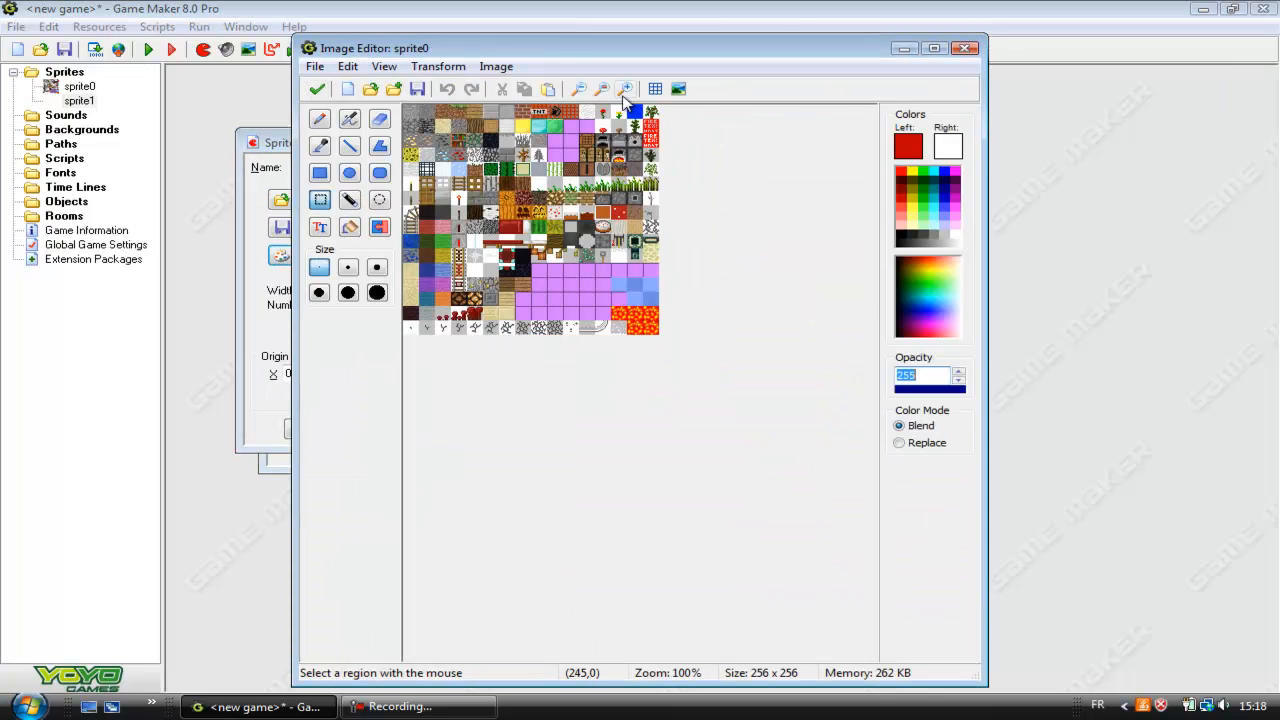
click(625, 92)
click(625, 92)
click(623, 93)
click(551, 90)
drag(491, 149, 799, 312)
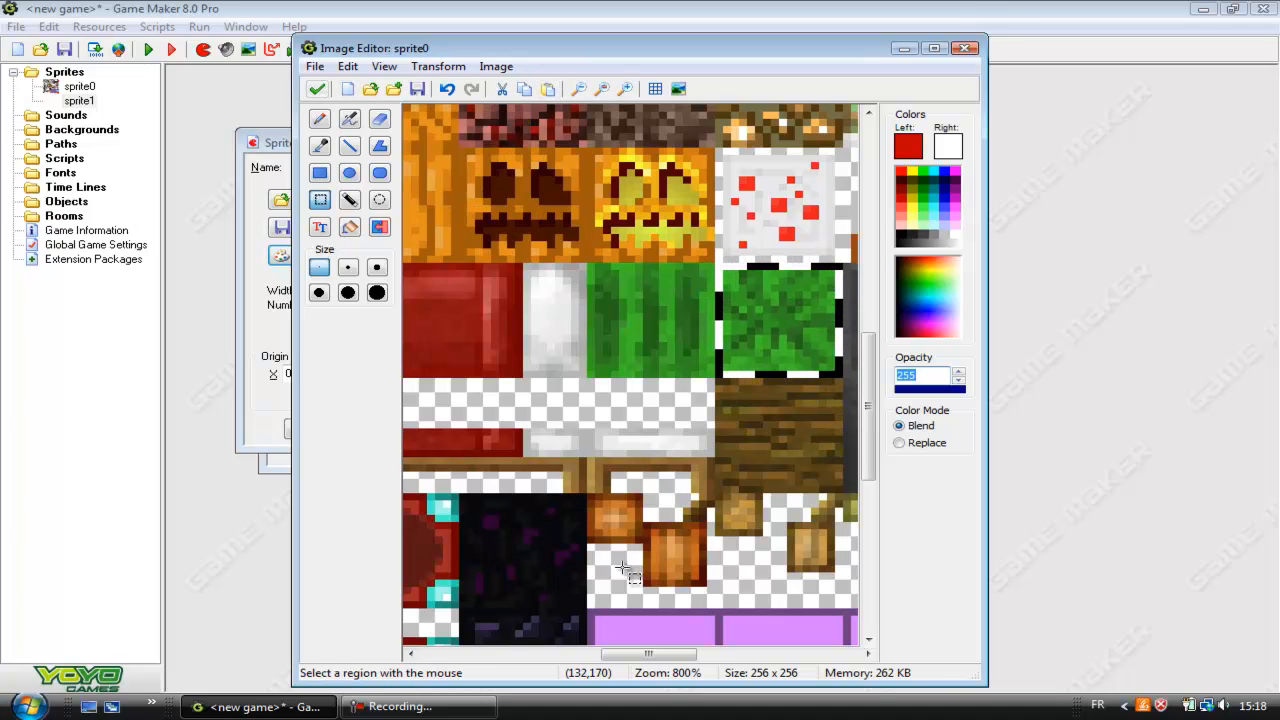
Step: Try the pencil at opacity 0 in Replace mode across the torch and wooden door, and undo the stroke
drag(648, 653, 468, 653)
drag(868, 400, 870, 310)
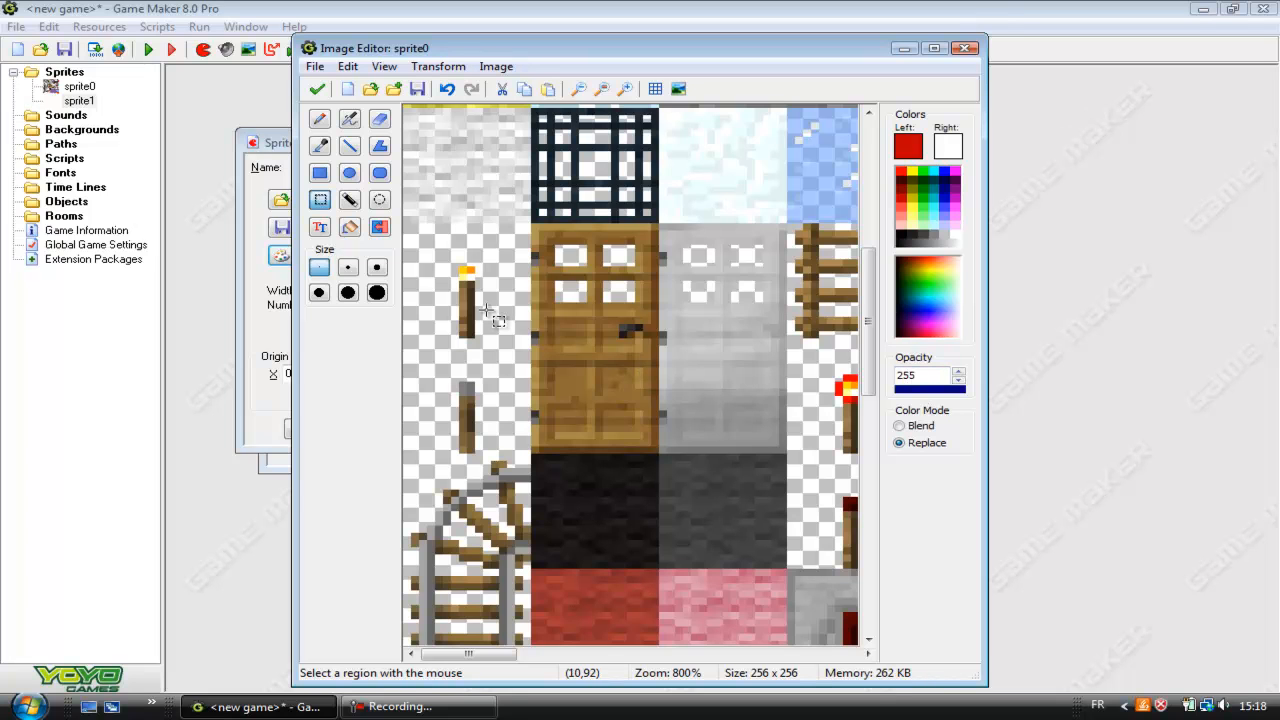
click(919, 390)
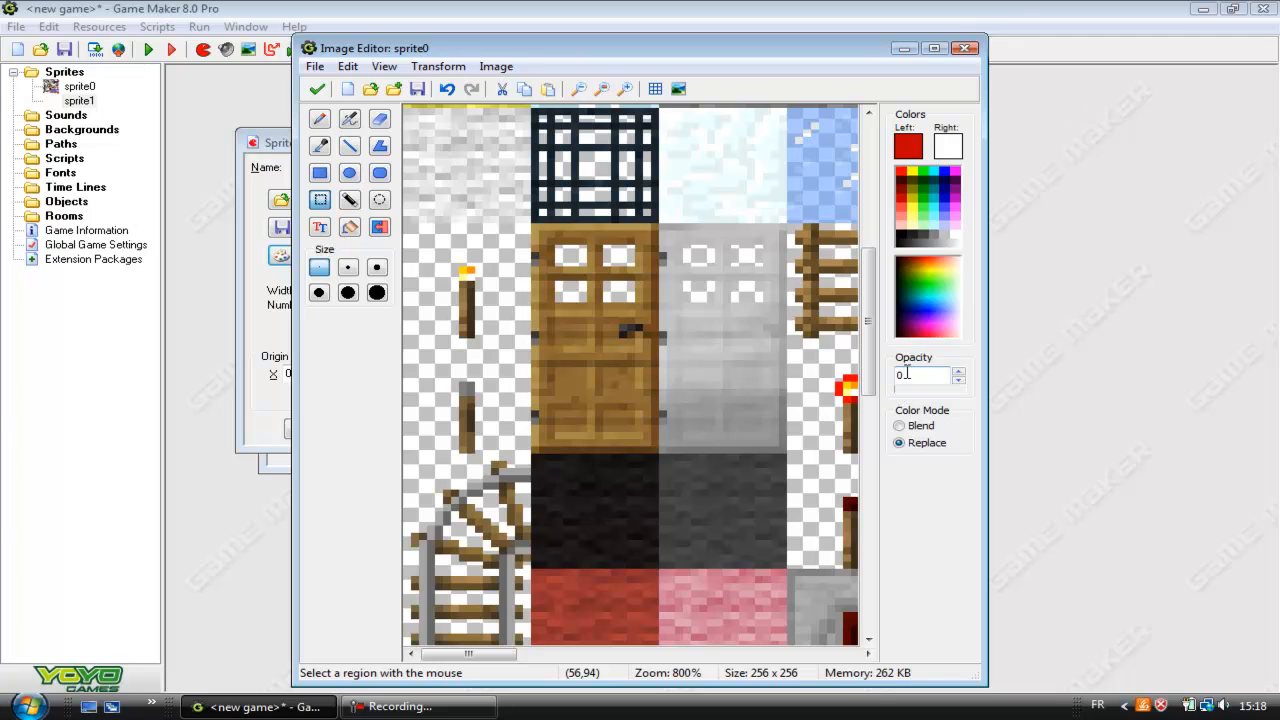
mouse_move(440, 256)
mouse_down()
mouse_move(487, 284)
mouse_move(452, 297)
mouse_move(466, 306)
mouse_move(583, 341)
mouse_up()
click(321, 120)
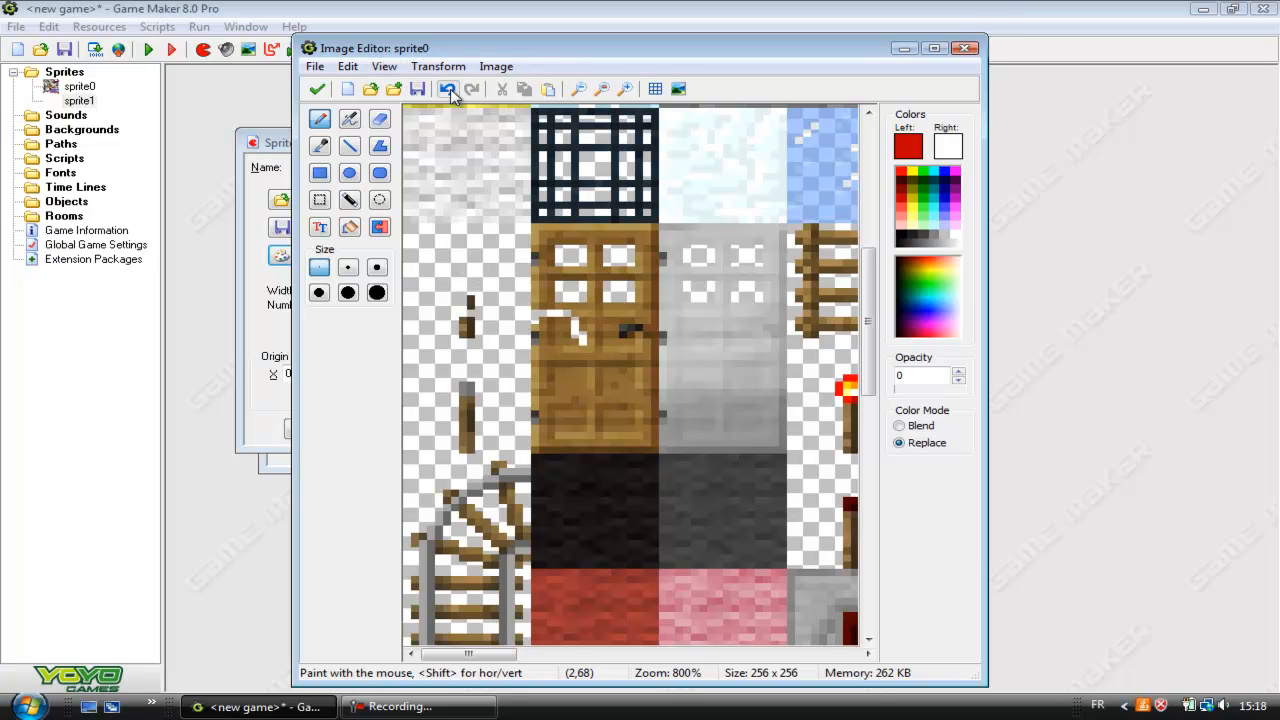
click(450, 92)
Step: Try a black pencil stroke at opacity 124 in Replace mode across the torch and wooden door, and undo it
click(900, 238)
drag(905, 389, 933, 395)
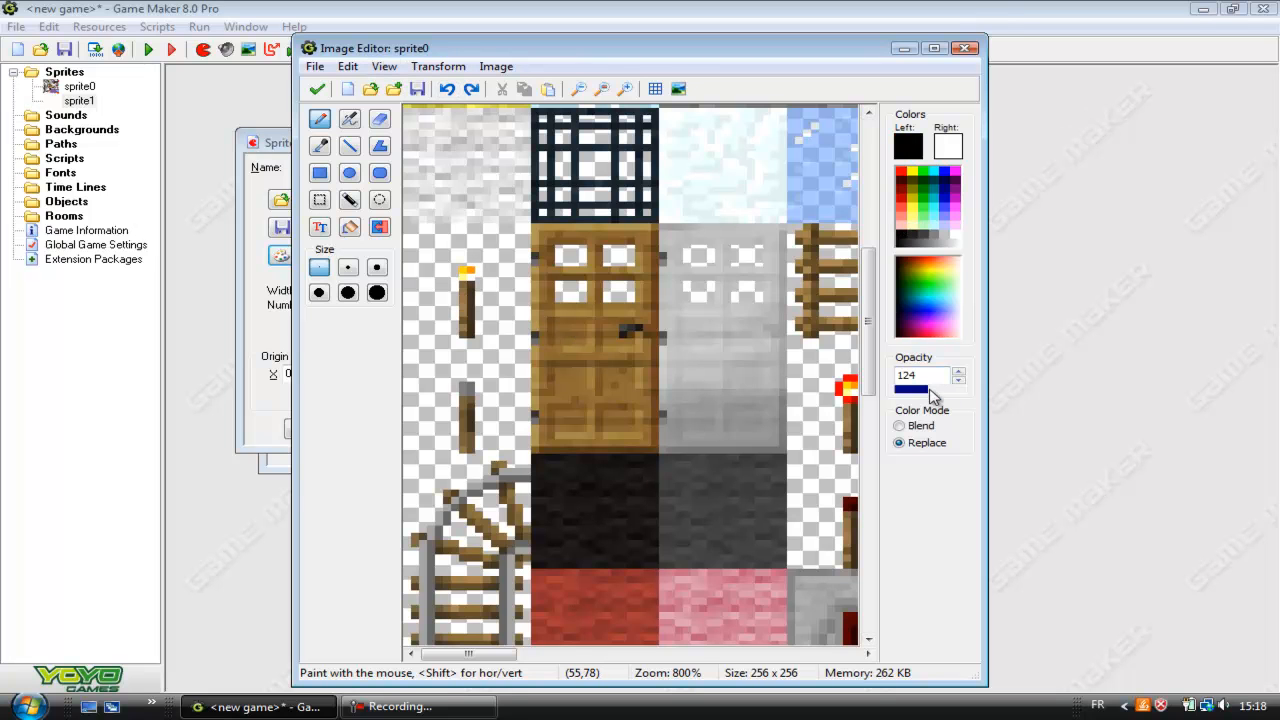
mouse_move(479, 305)
mouse_down()
mouse_move(467, 290)
mouse_move(553, 290)
mouse_move(566, 315)
mouse_up()
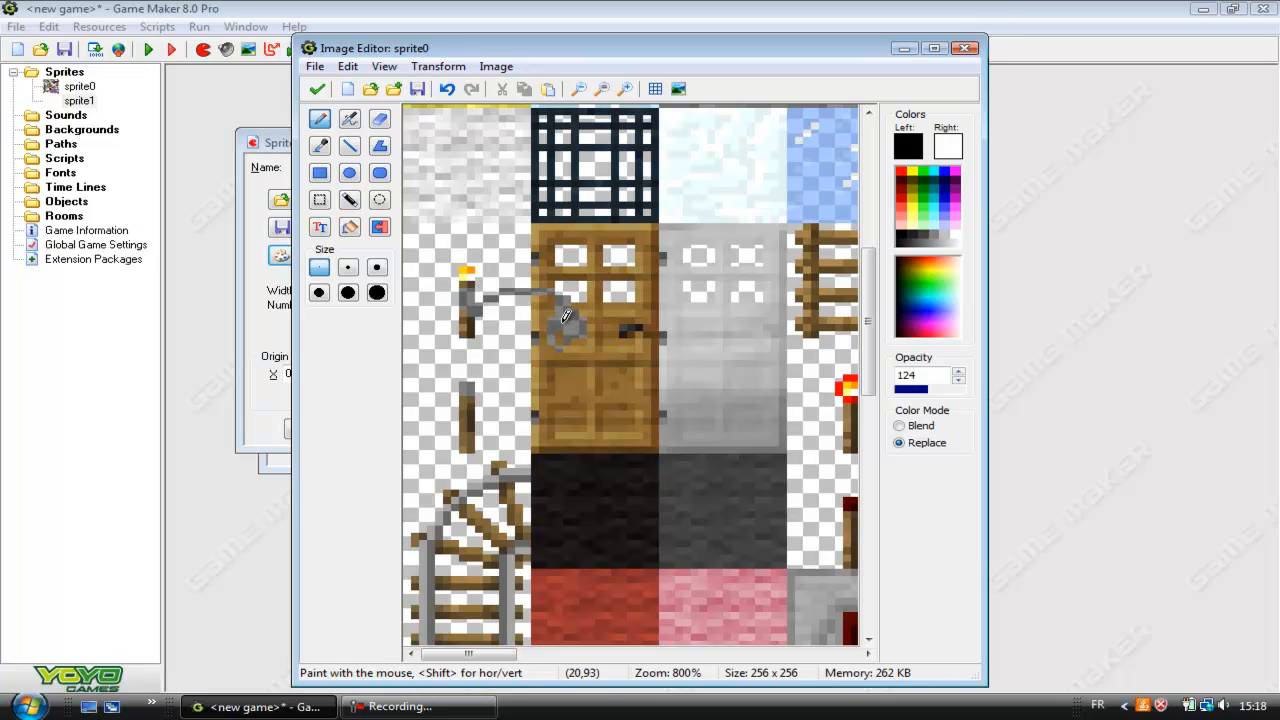
click(447, 90)
Step: Try black pencil marks in the torch tile's transparent area at opacity 67 in Blend mode, and undo them
click(953, 392)
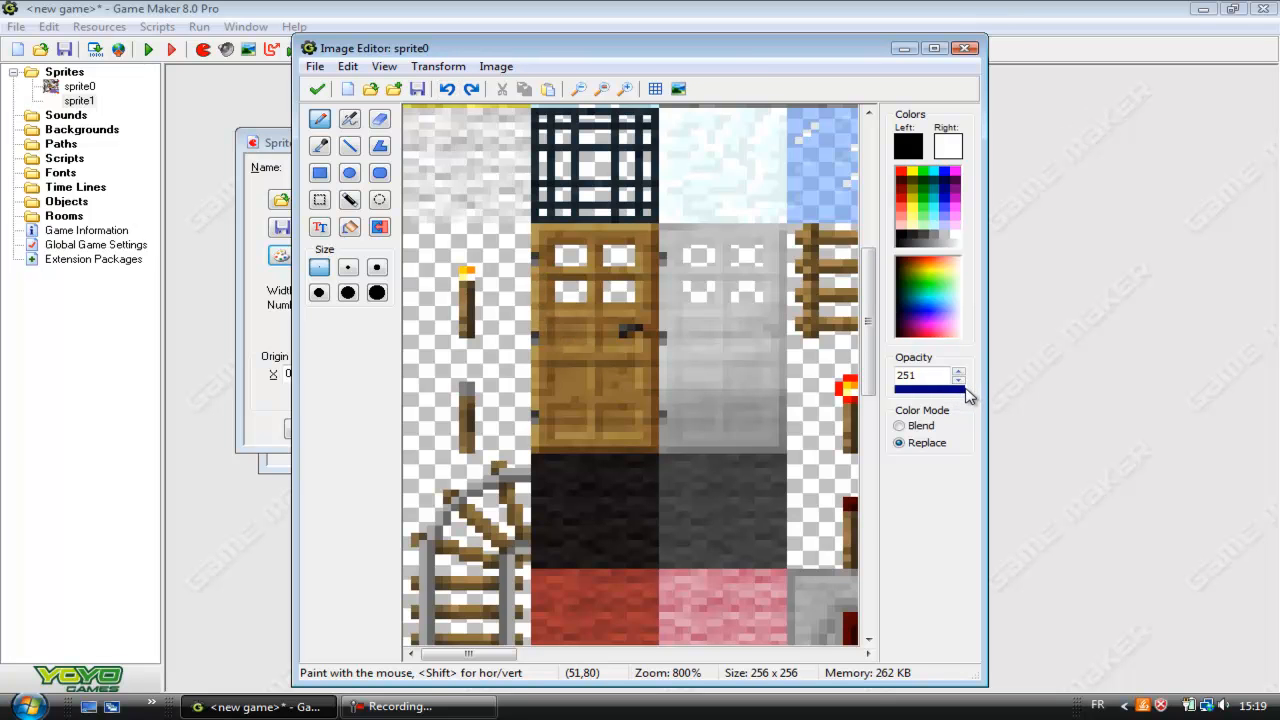
drag(973, 395, 921, 393)
drag(944, 392, 917, 393)
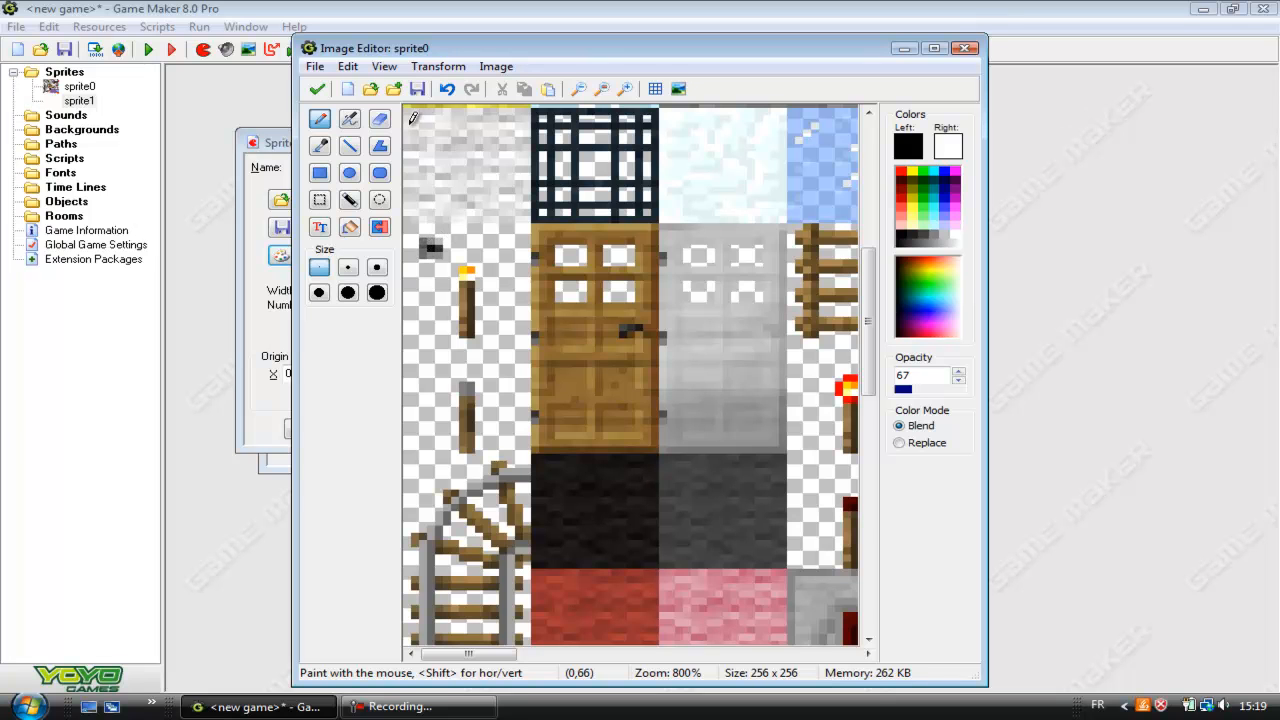
click(448, 89)
click(448, 89)
click(448, 89)
click(448, 89)
click(448, 89)
click(448, 89)
click(448, 89)
click(448, 89)
Step: Erase the leftover marks beside the torch, restore the opacity to 255 and accept the image edits
click(379, 118)
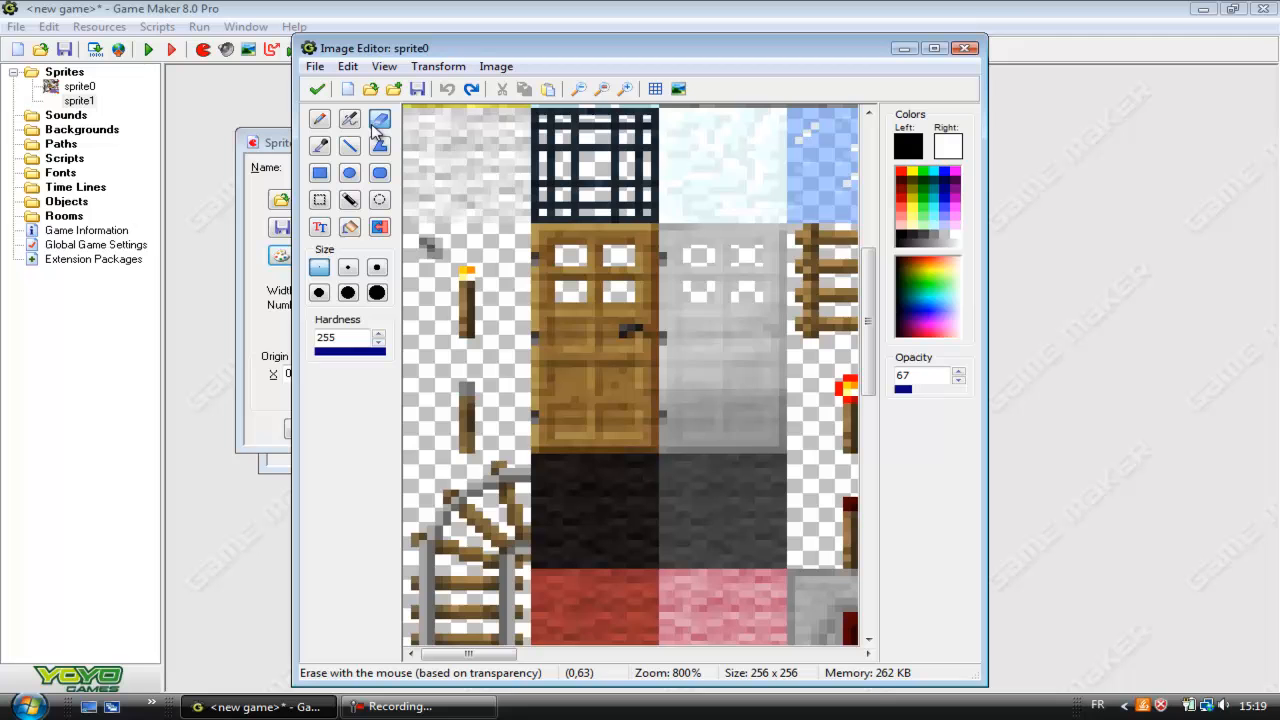
click(435, 245)
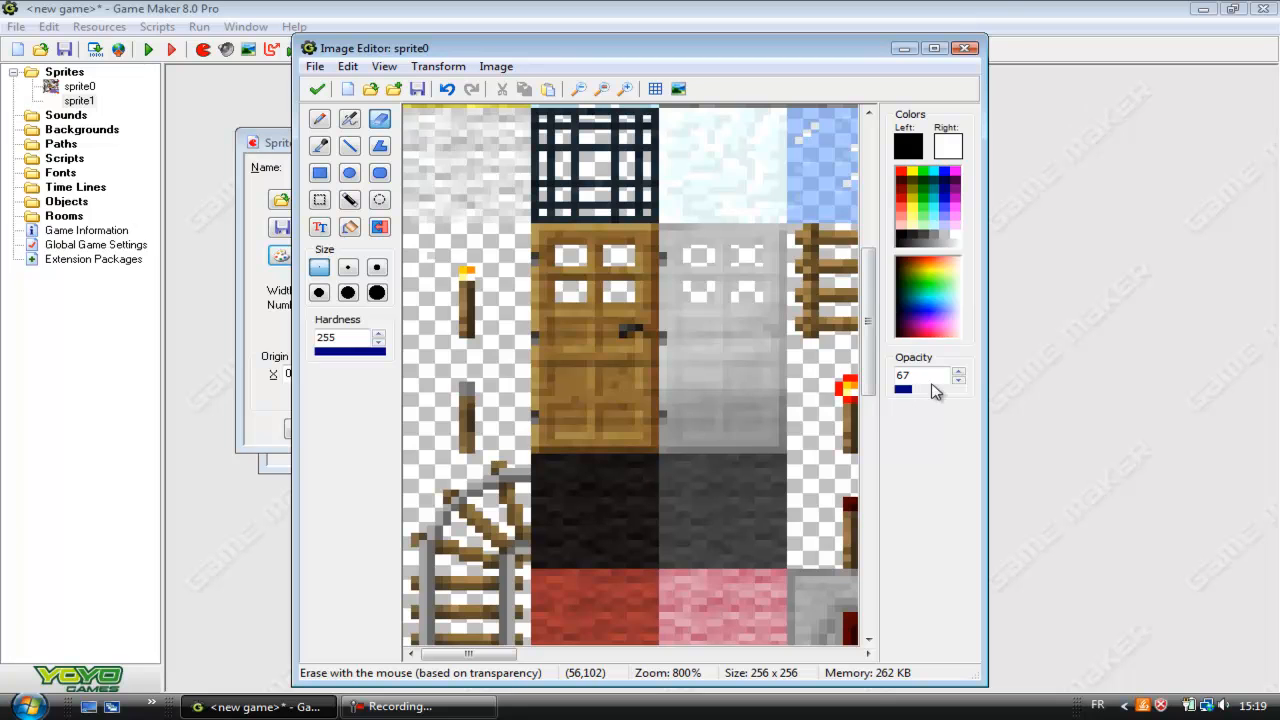
click(969, 389)
click(317, 89)
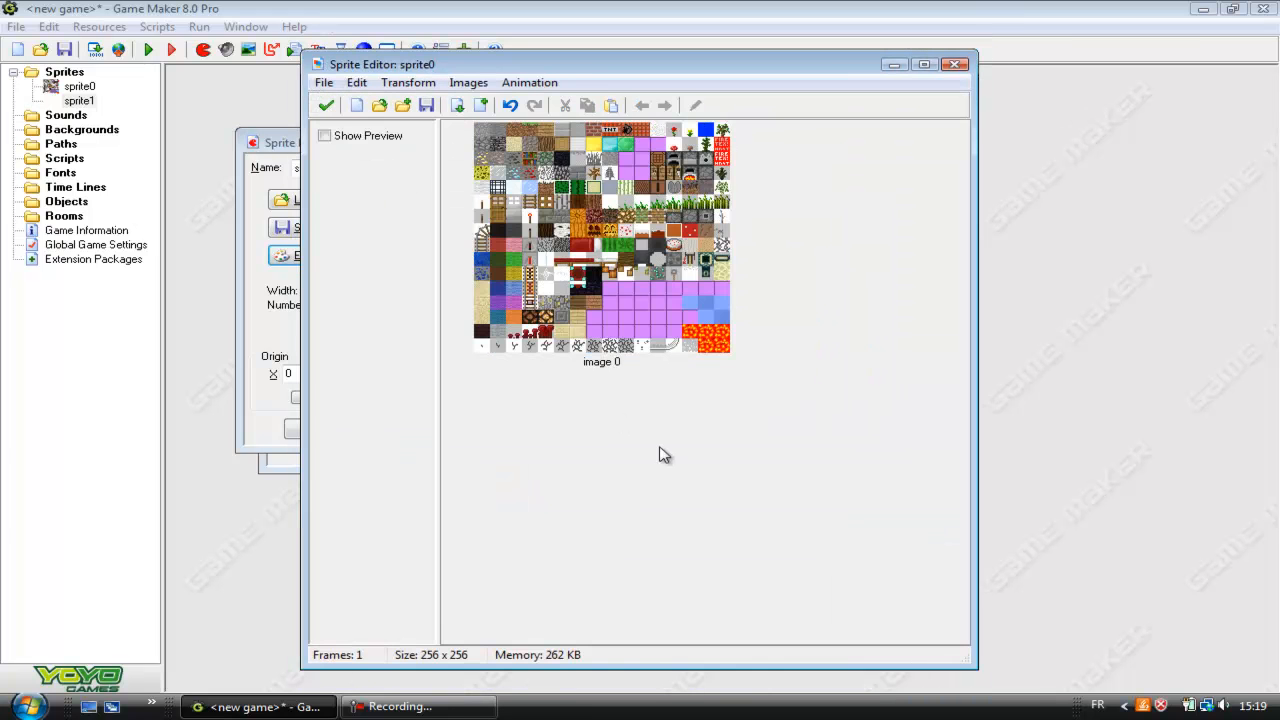
Step: Inspect the edited terrain image's tiles up close, and close sprite0 with its edits kept
double_click(601, 250)
click(626, 89)
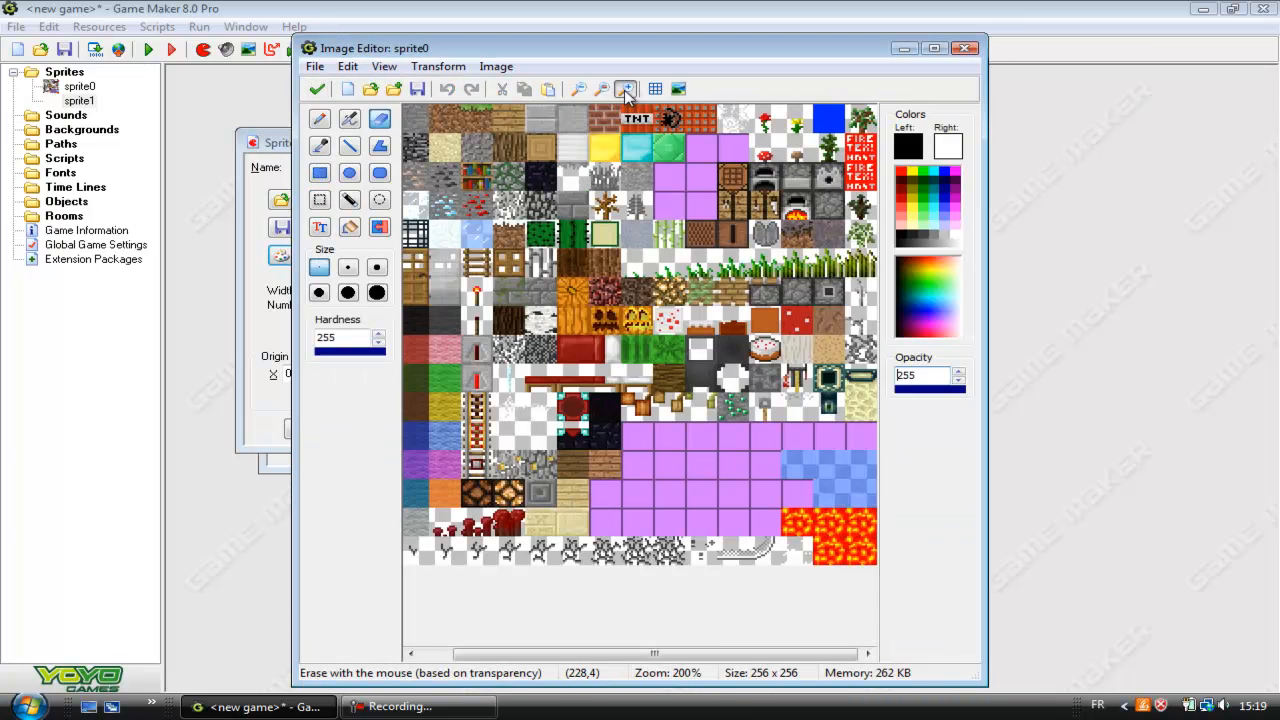
click(626, 89)
click(626, 89)
click(626, 89)
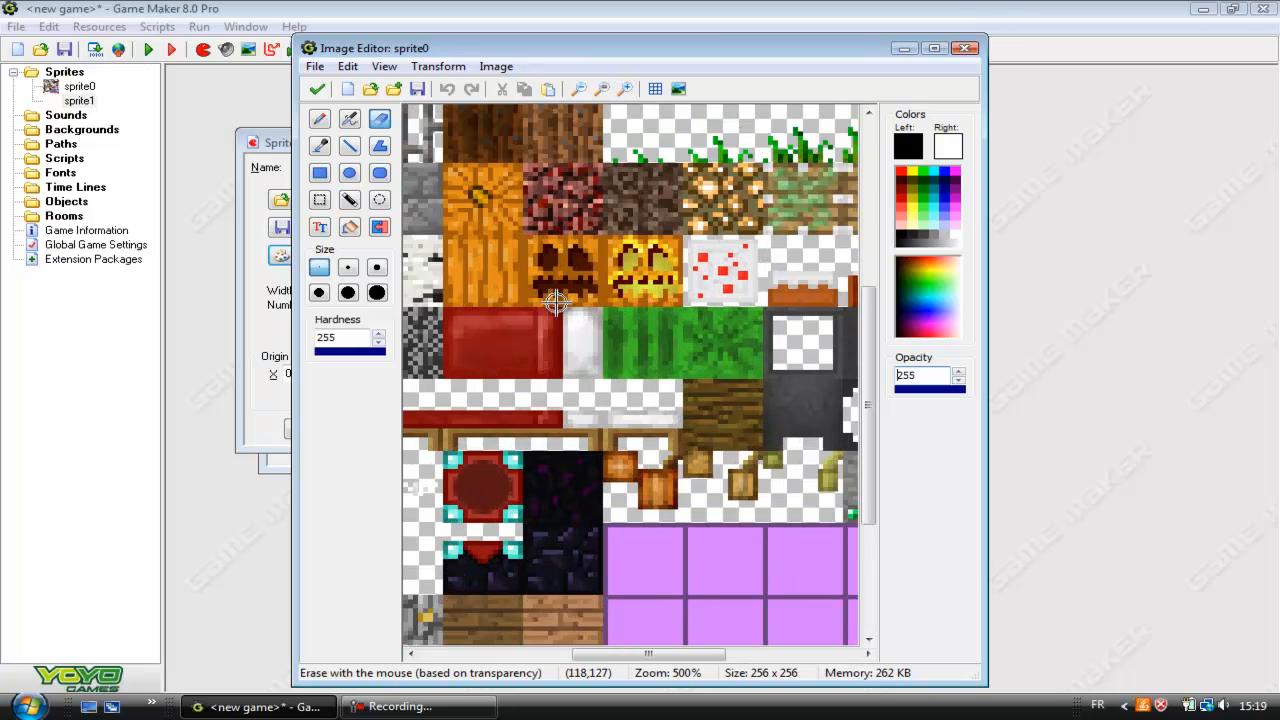
drag(632, 655, 423, 656)
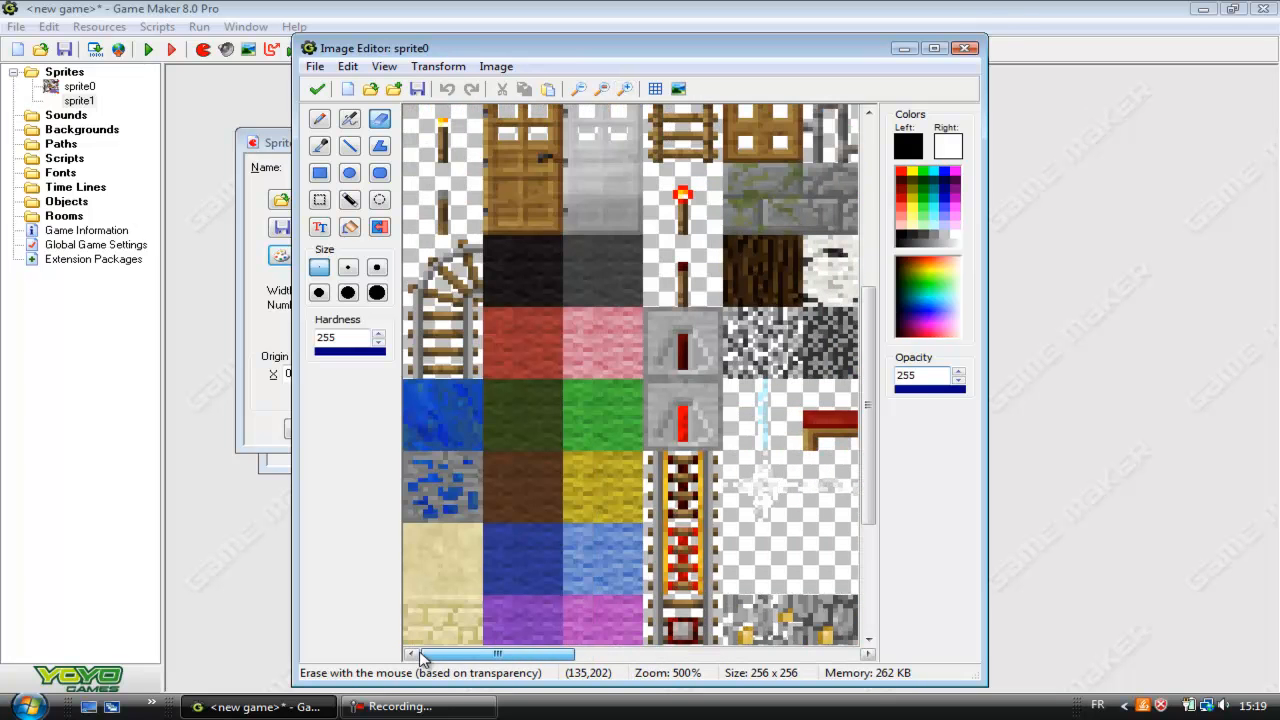
click(313, 90)
click(327, 107)
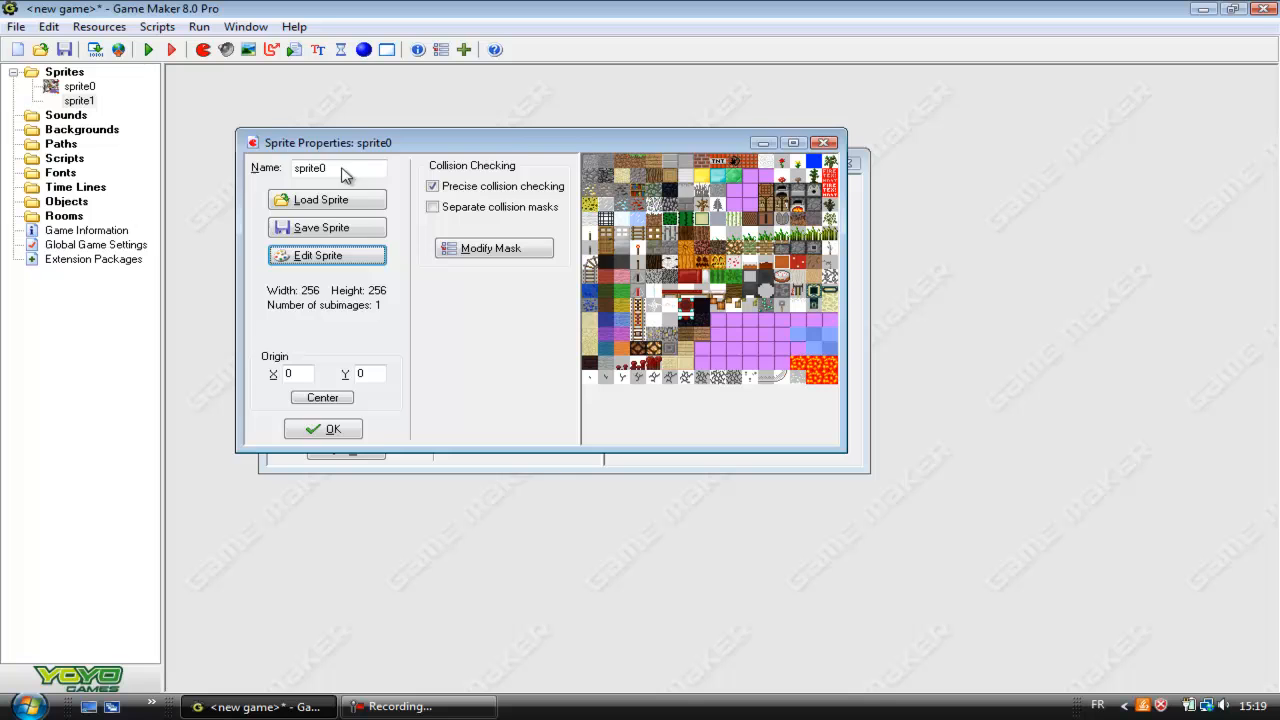
click(358, 433)
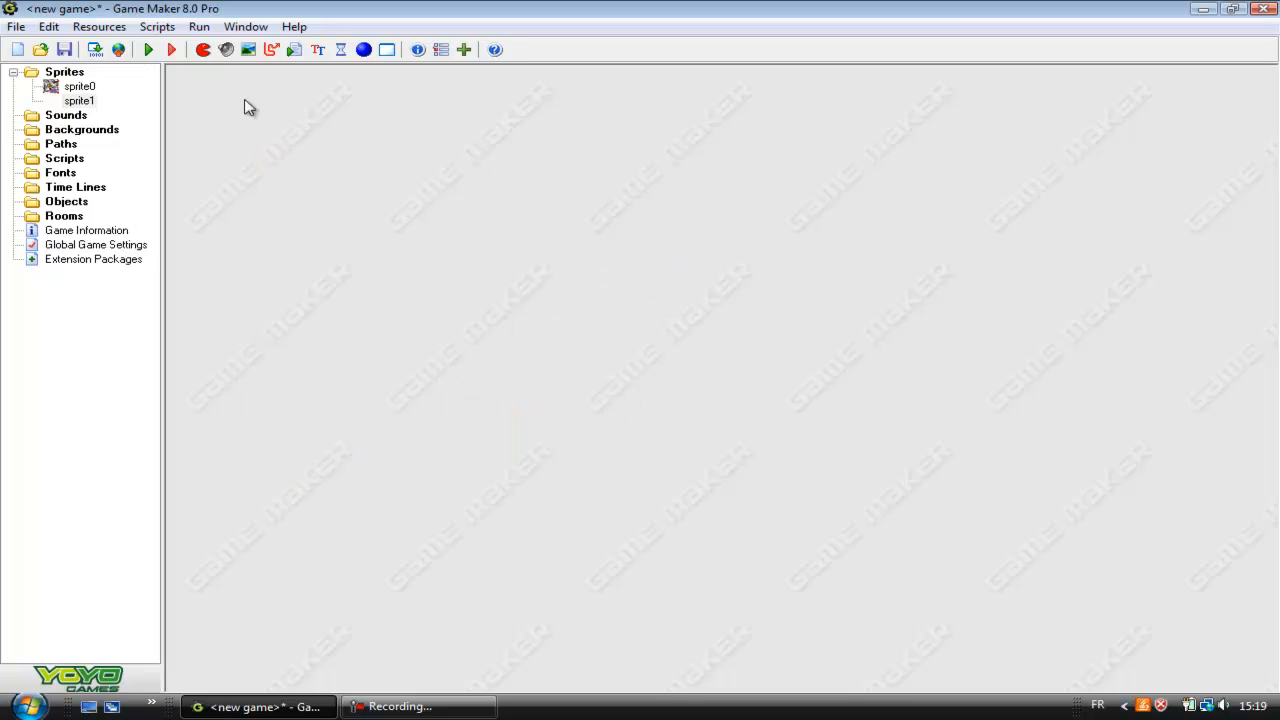
Step: Create a new sprite and load the items image from the texture pack's gui folder into it
click(203, 49)
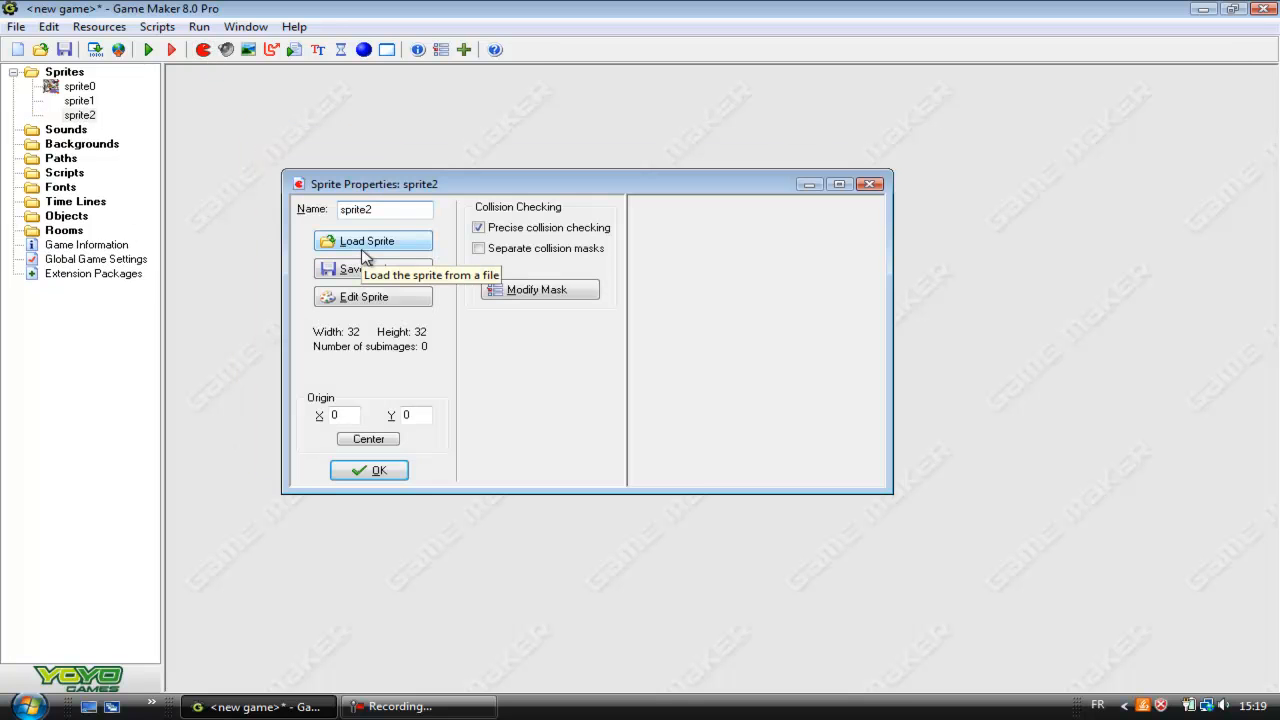
click(396, 258)
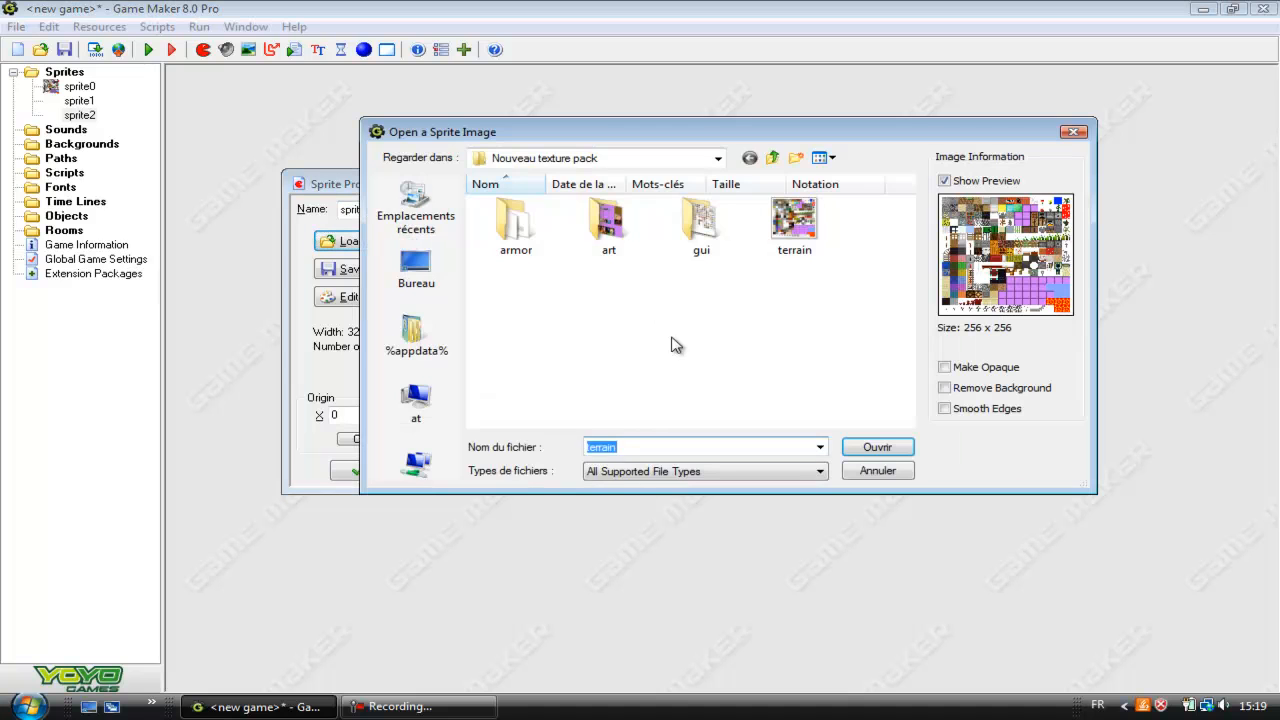
double_click(716, 236)
click(522, 245)
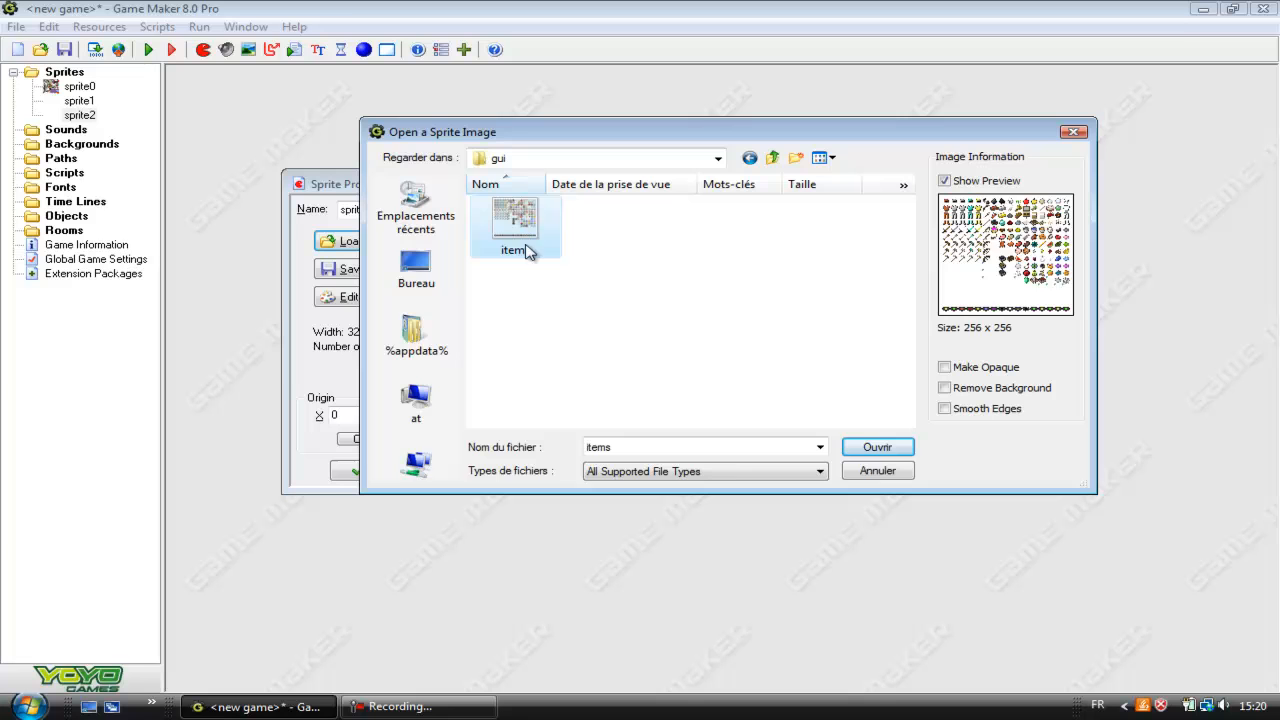
click(897, 447)
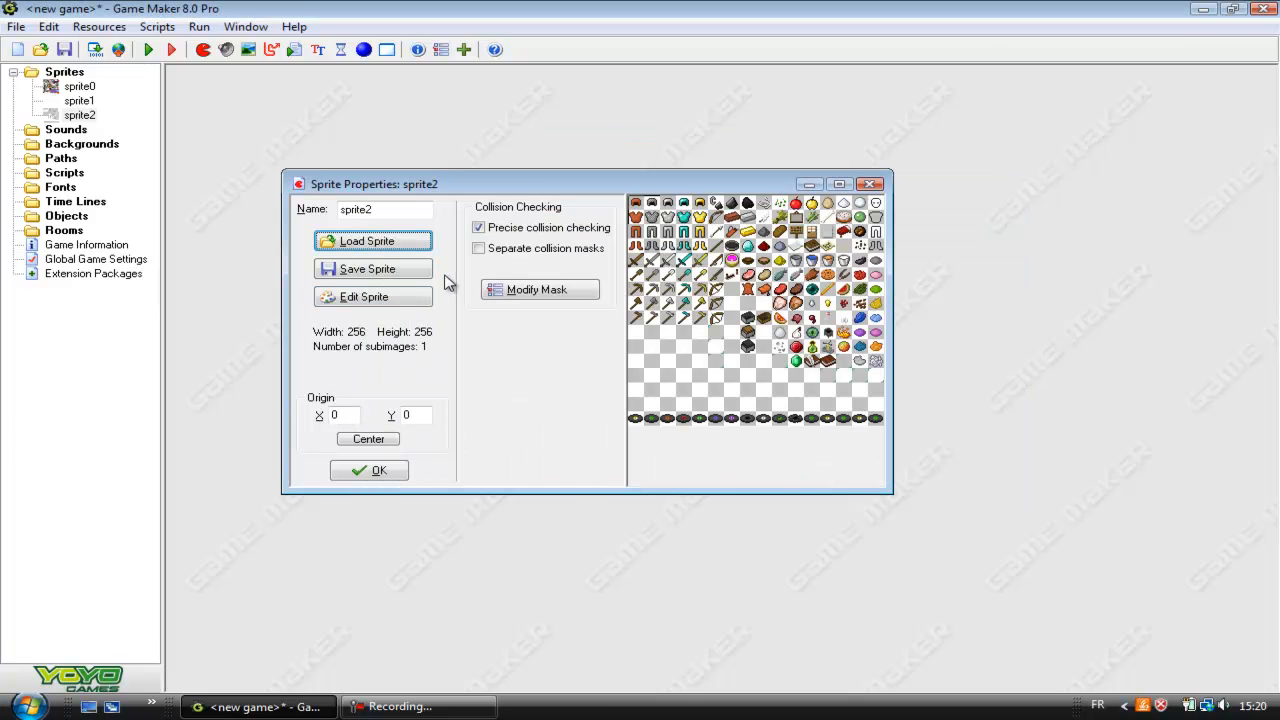
Step: Copy the full column of golden armor, sword and tools from sprite2's items image, and close sprite2
click(410, 299)
double_click(676, 285)
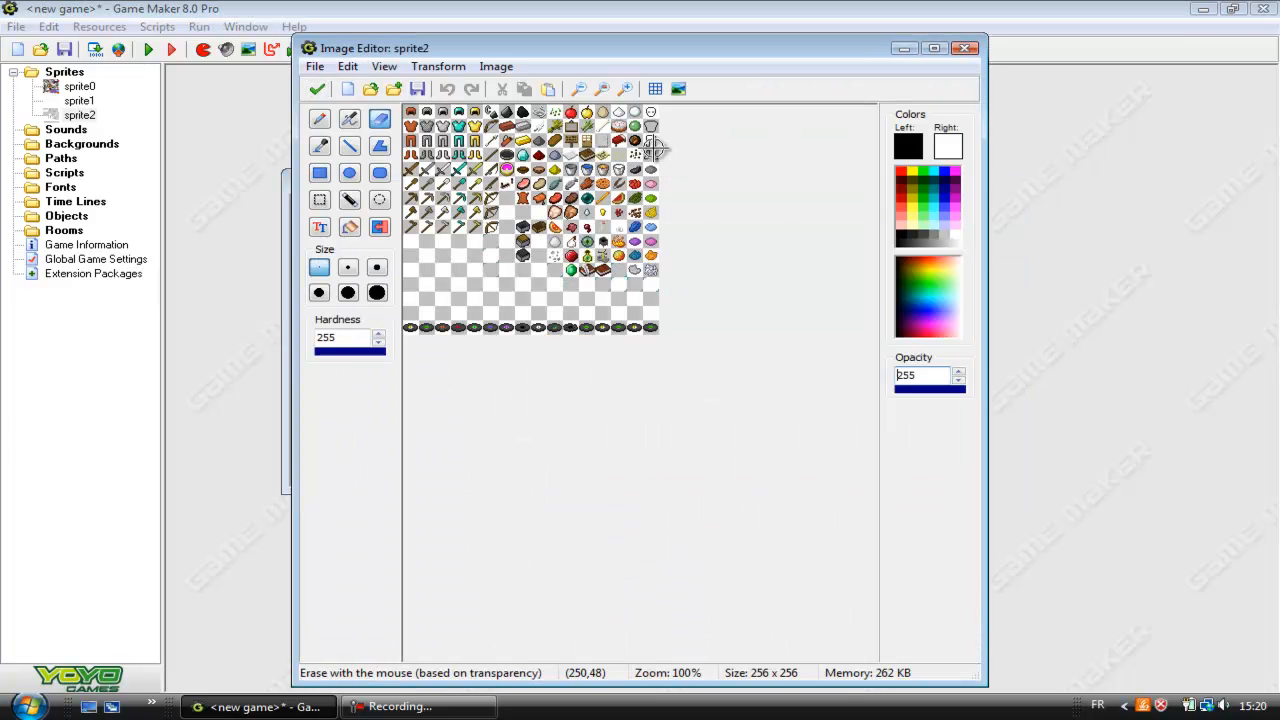
click(626, 90)
click(626, 90)
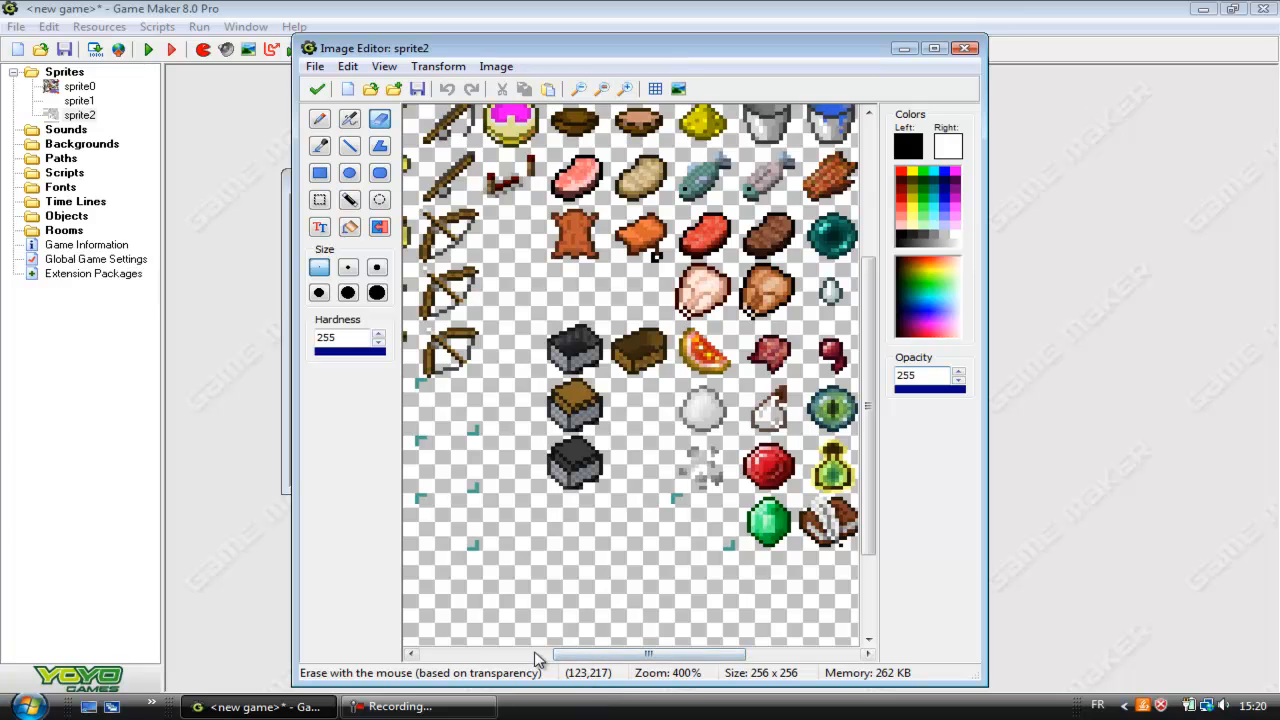
drag(557, 656, 486, 658)
drag(867, 352, 855, 210)
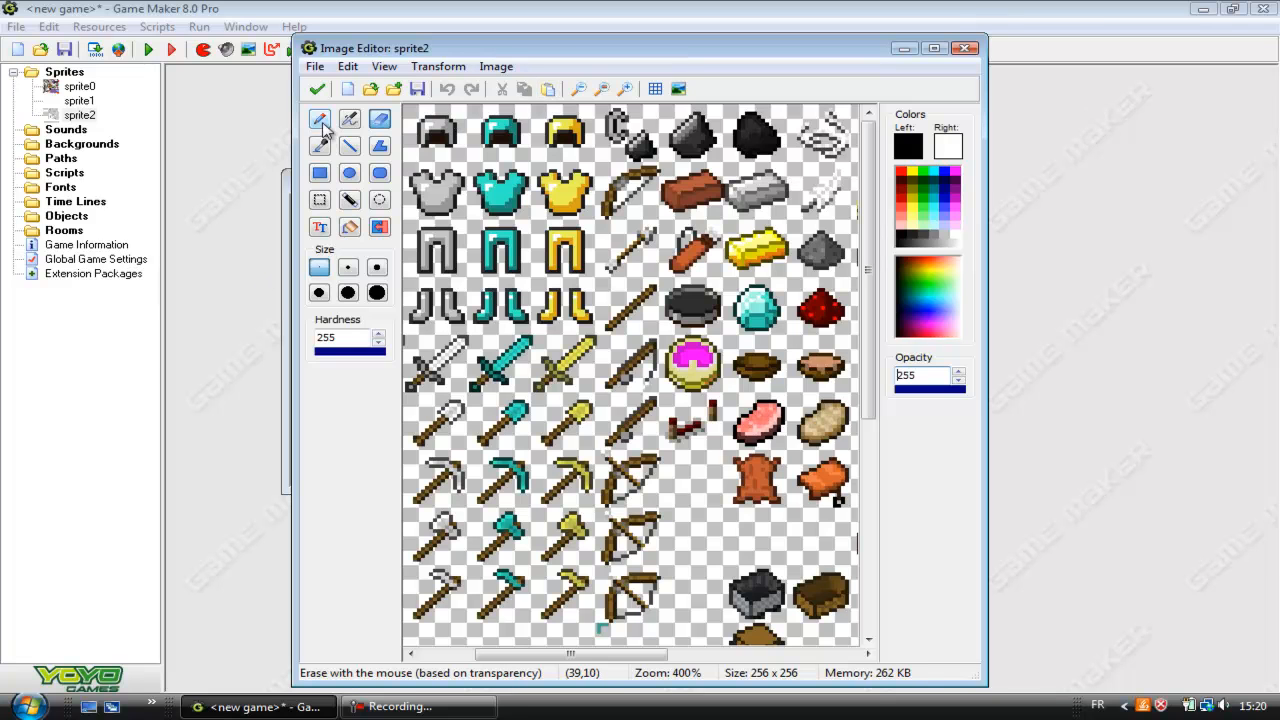
click(319, 199)
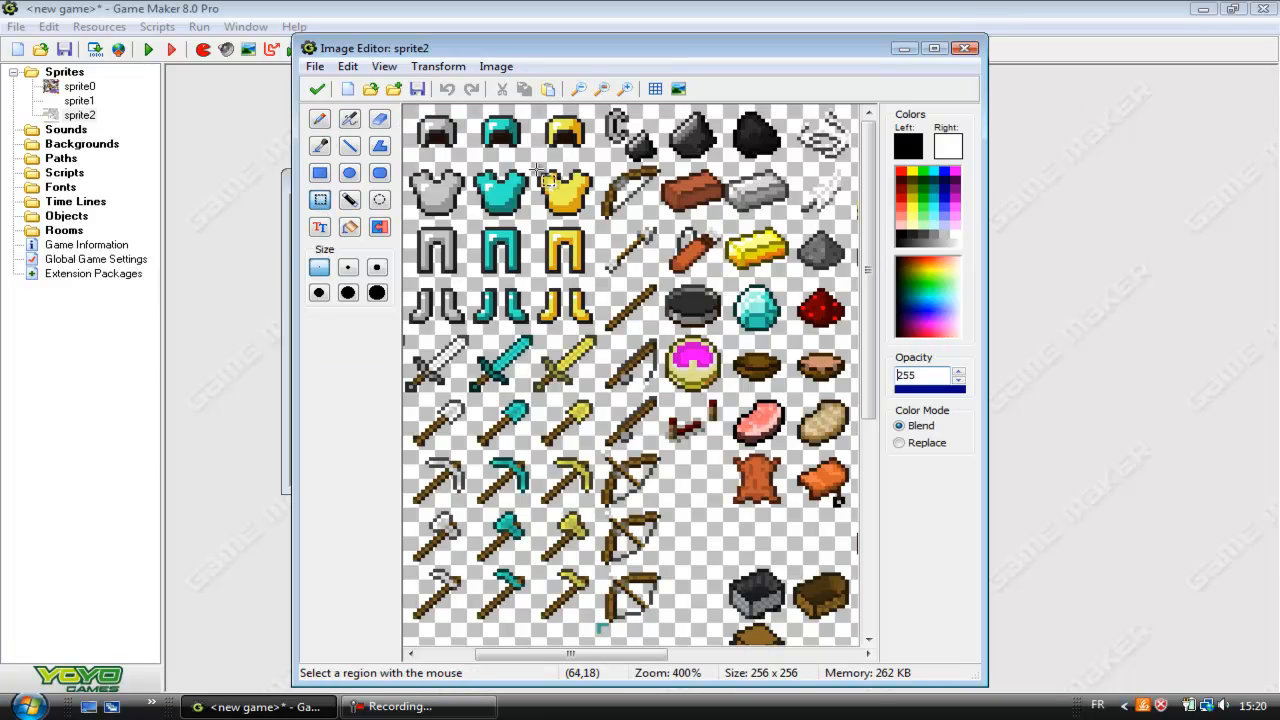
drag(540, 105, 580, 400)
drag(540, 108, 592, 618)
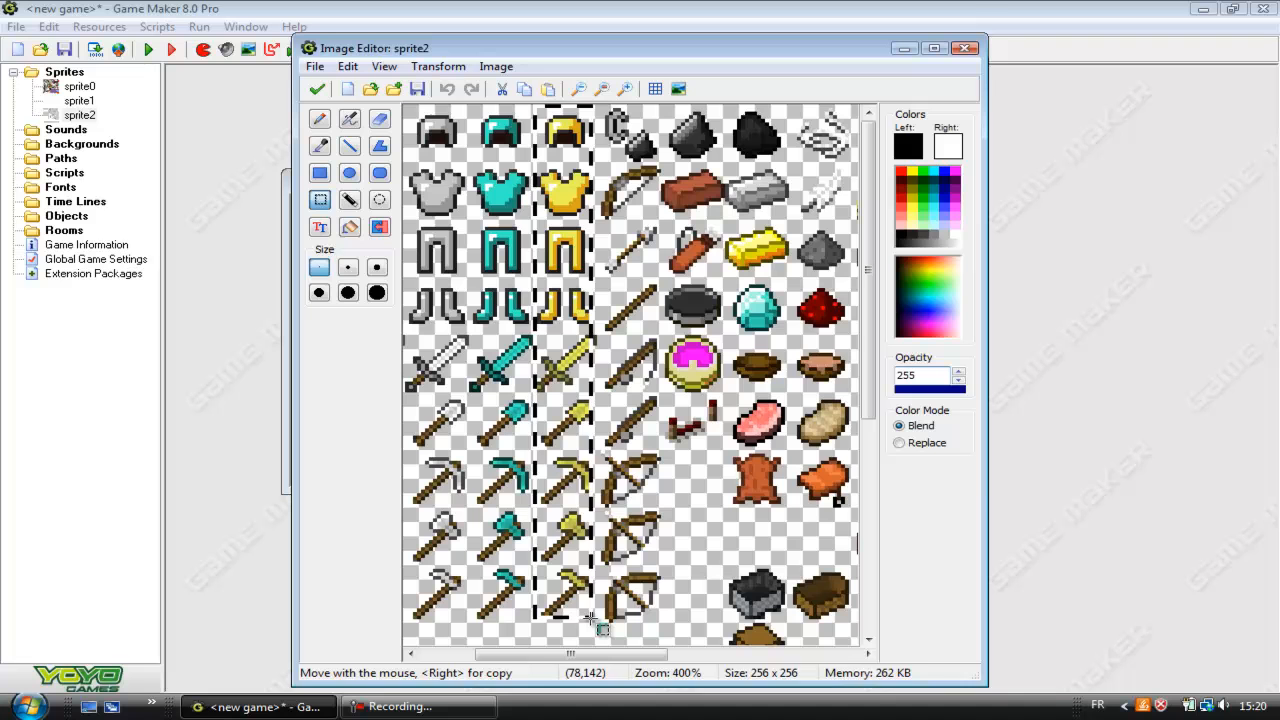
click(524, 89)
click(317, 89)
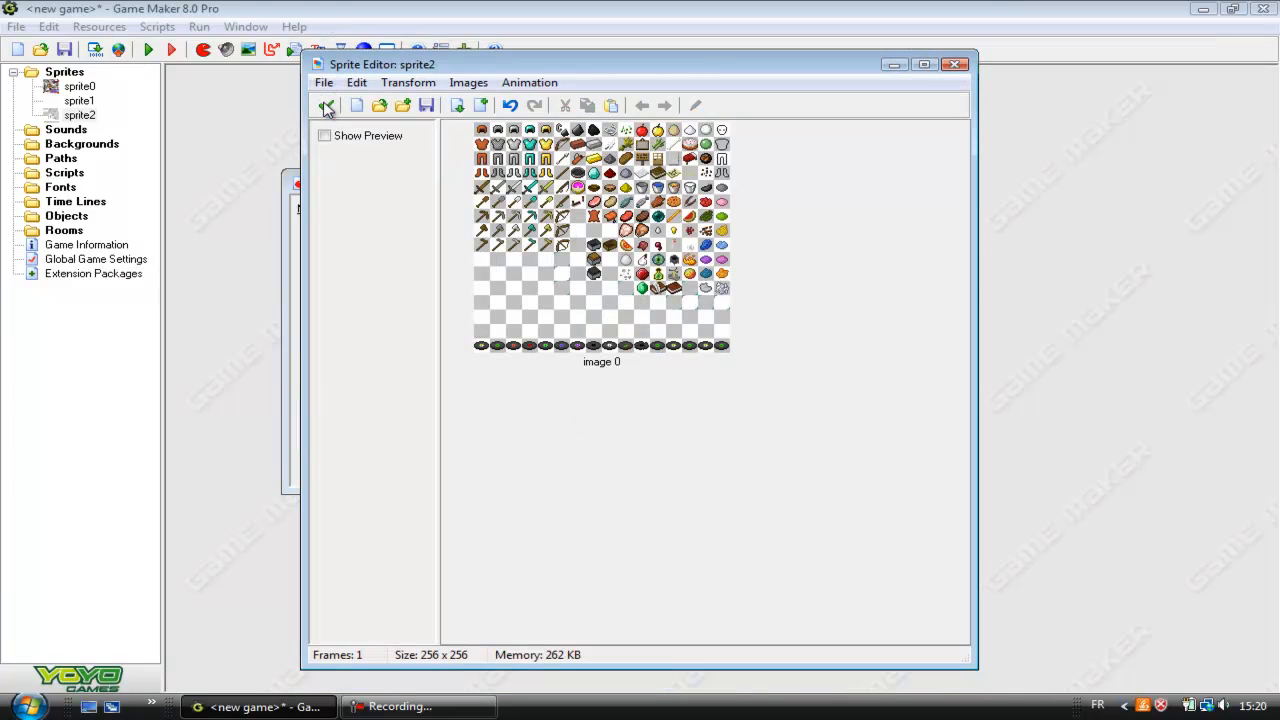
click(321, 100)
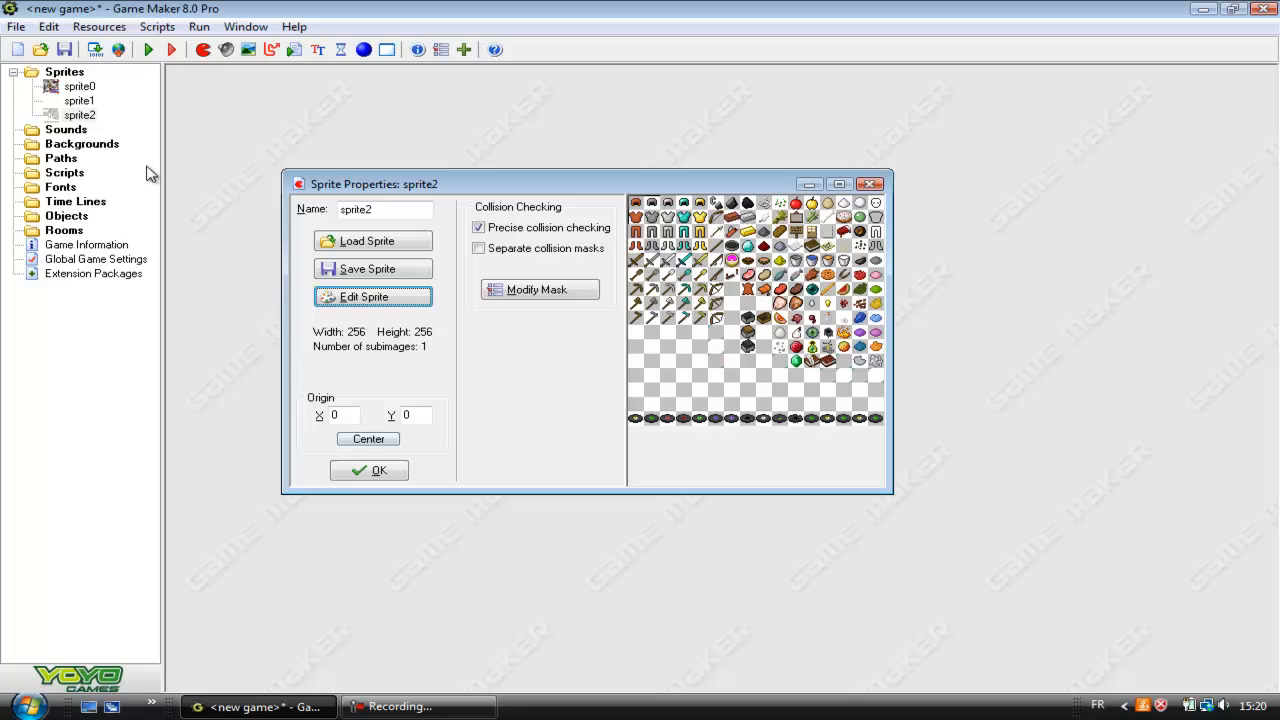
click(369, 470)
Step: Paste the copied gold column into sprite1 as its image and open it enlarged for editing
double_click(79, 100)
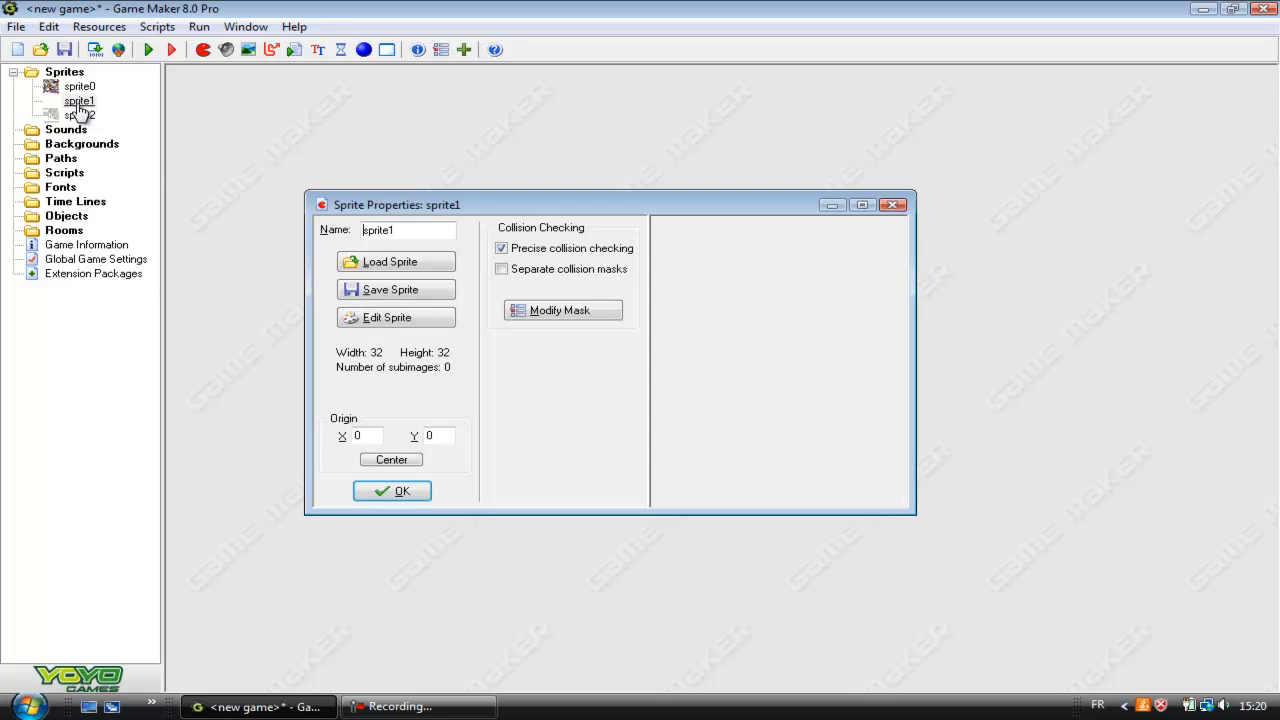
click(433, 322)
click(611, 106)
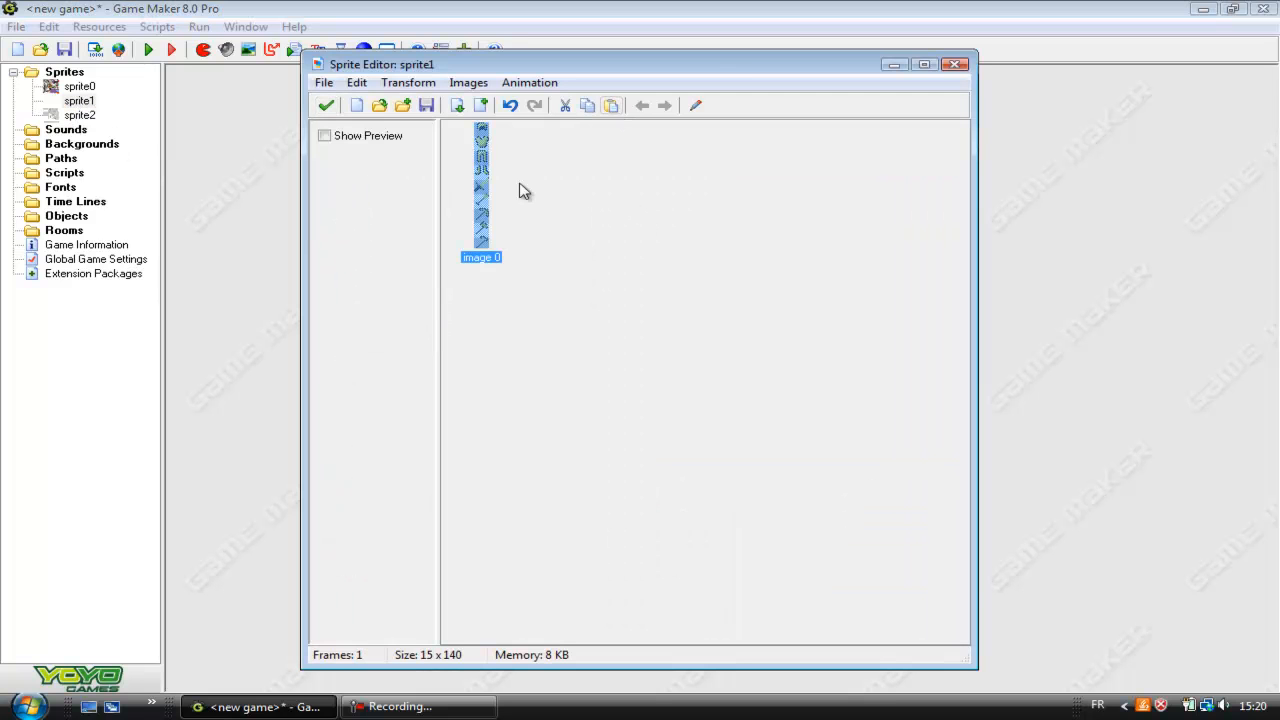
double_click(497, 190)
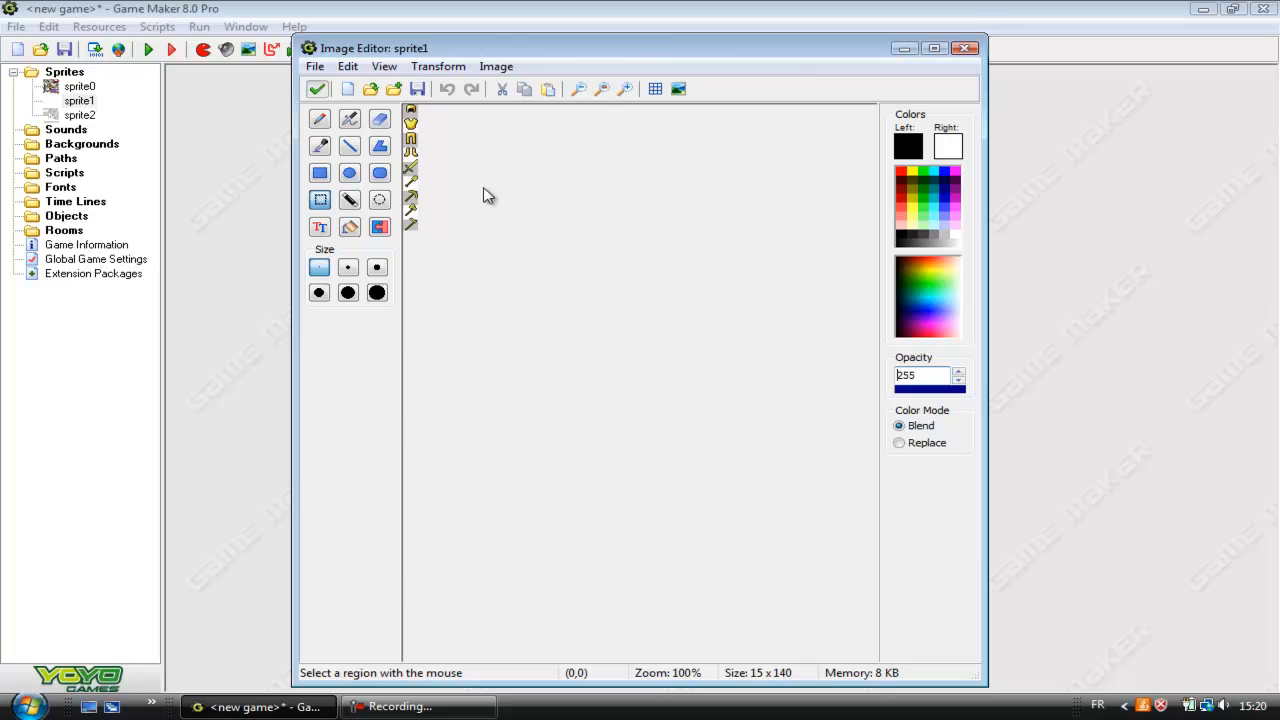
click(624, 90)
click(624, 90)
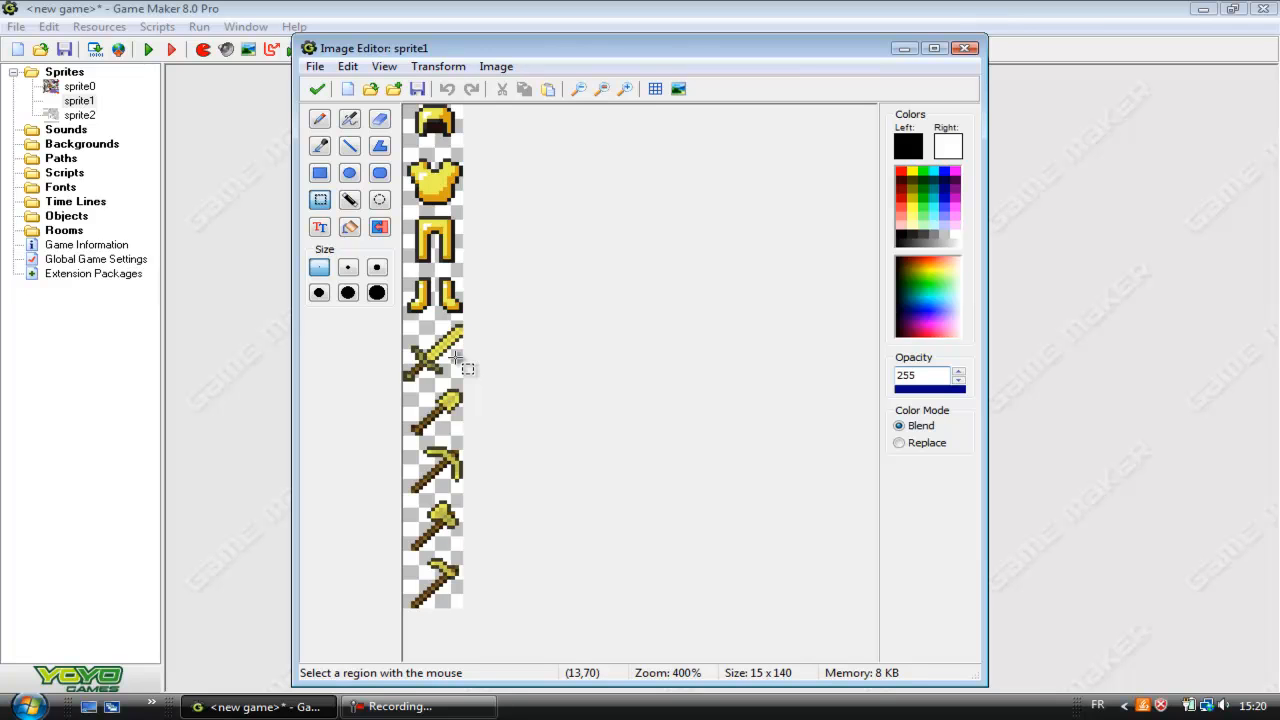
click(440, 67)
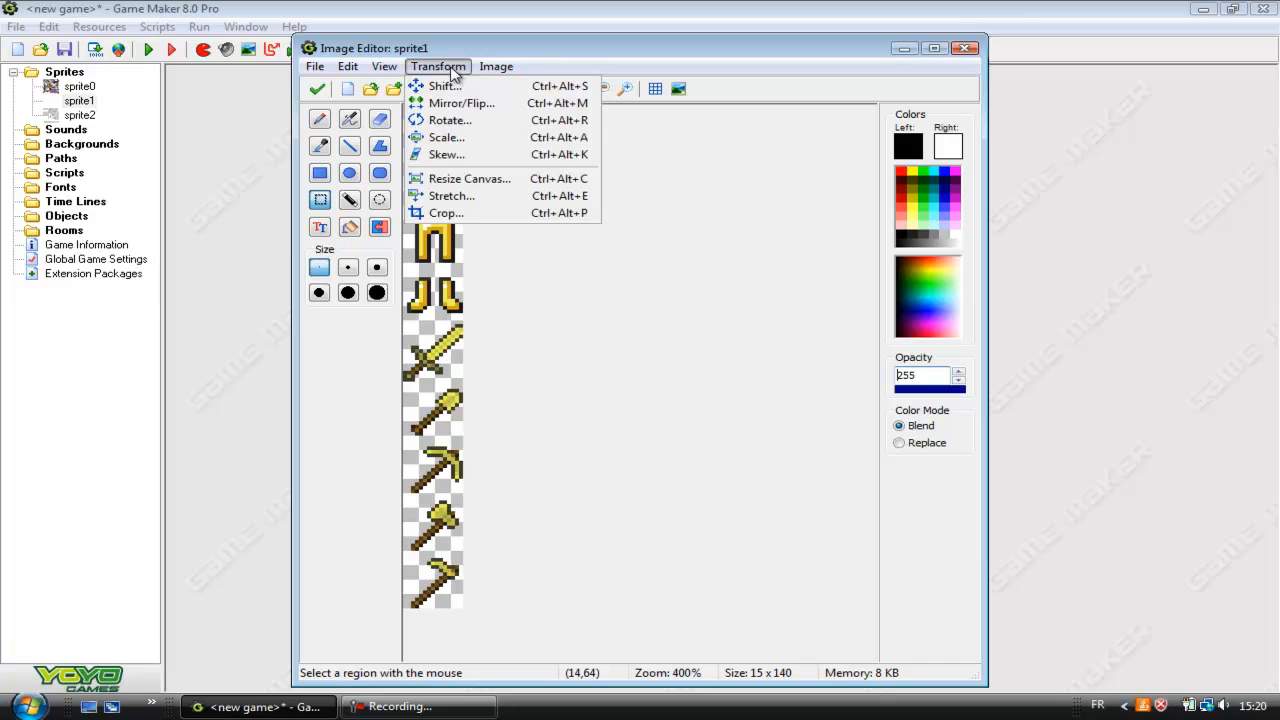
mouse_move(497, 67)
click(519, 103)
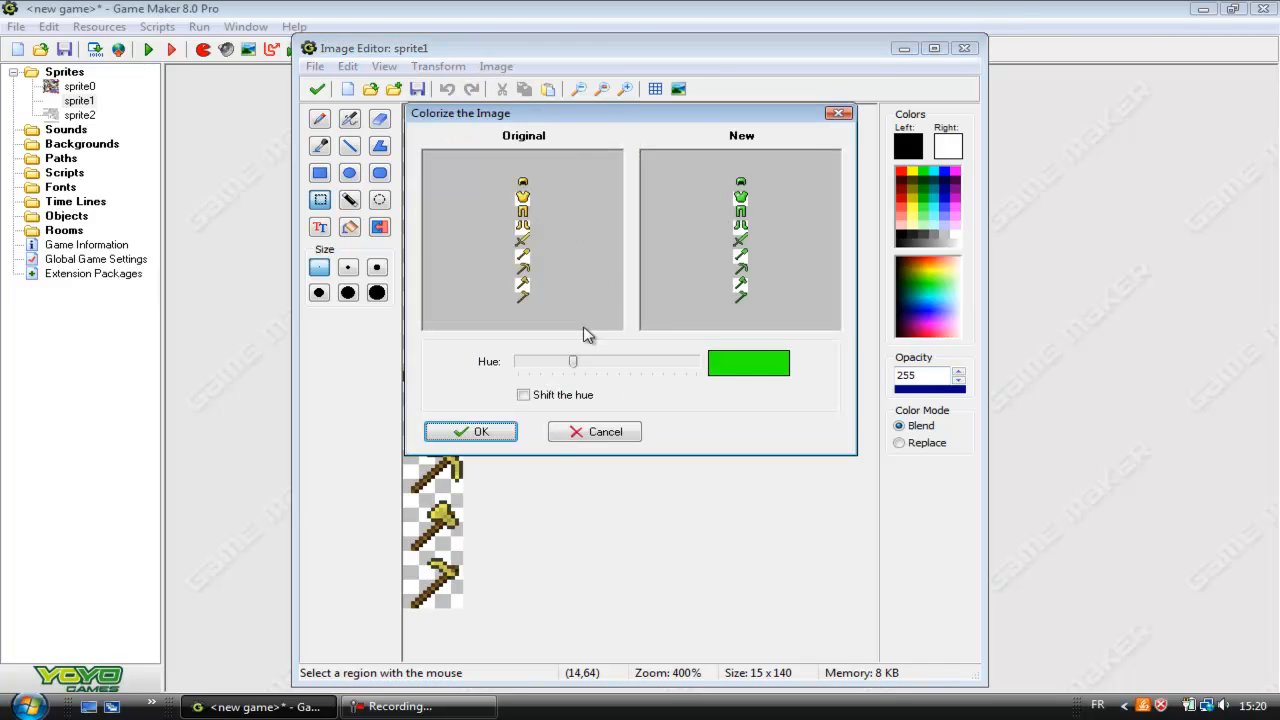
drag(578, 369, 674, 377)
click(603, 432)
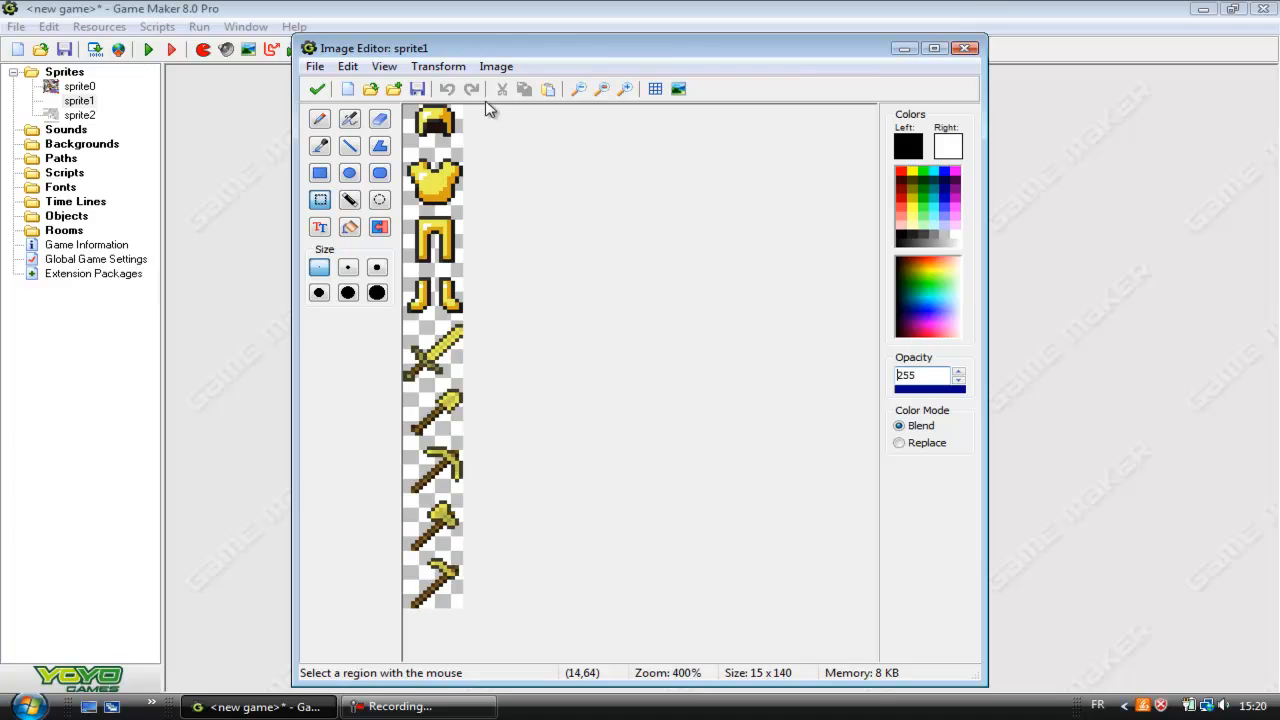
Step: Apply a red and yellow Gradient Fill at opacity 106 to the gold column, using the horizontal kind with yellow in the middle
click(492, 67)
click(491, 68)
click(500, 67)
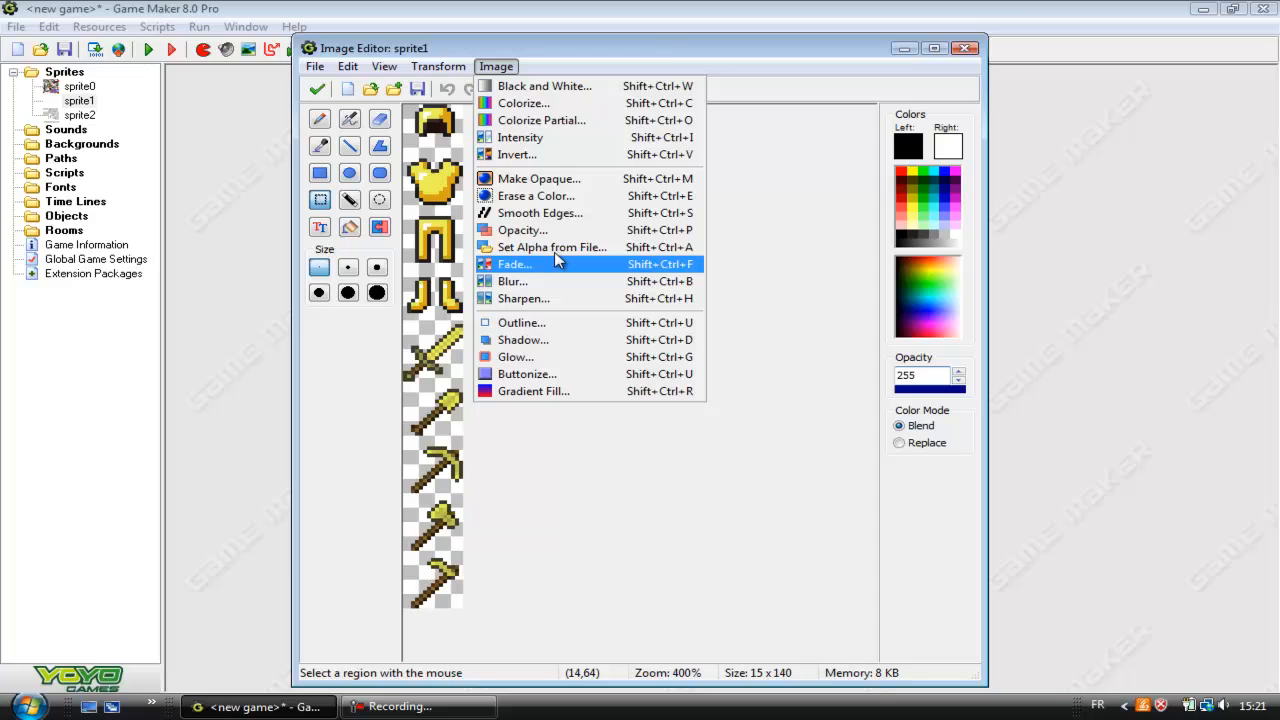
click(546, 392)
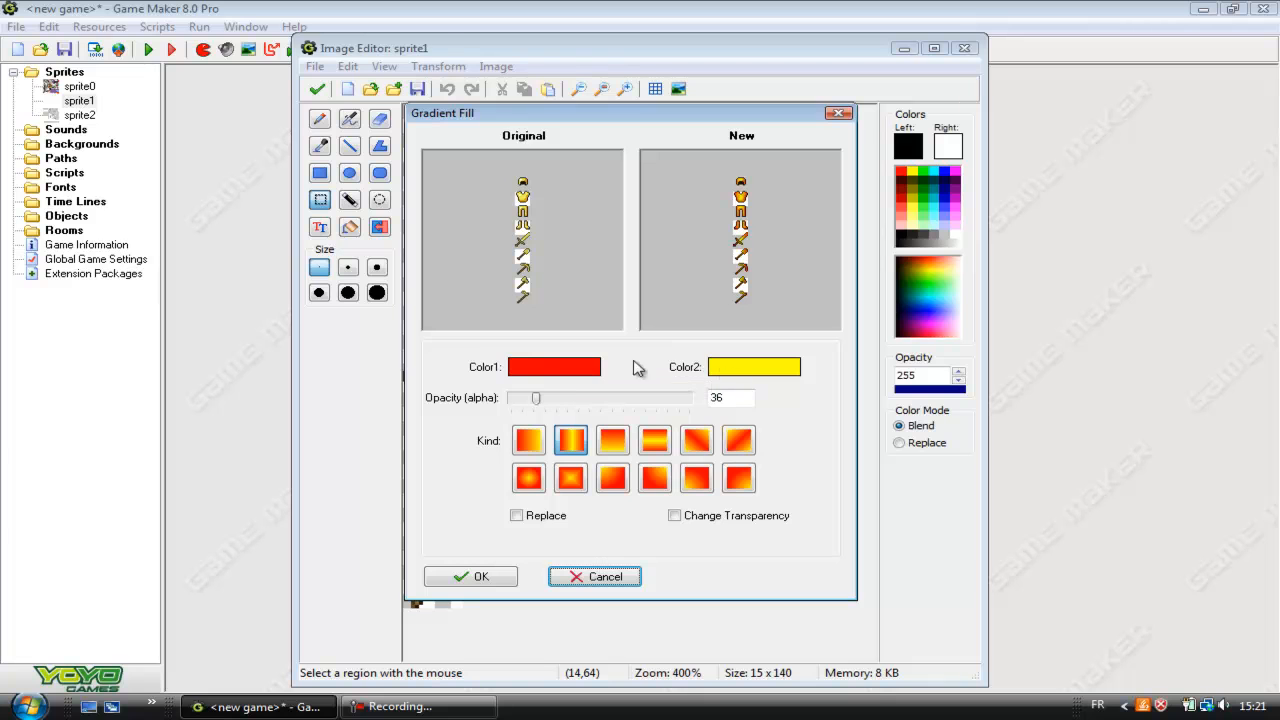
drag(538, 398, 585, 398)
click(613, 440)
click(654, 440)
click(697, 450)
click(749, 447)
click(740, 486)
click(574, 444)
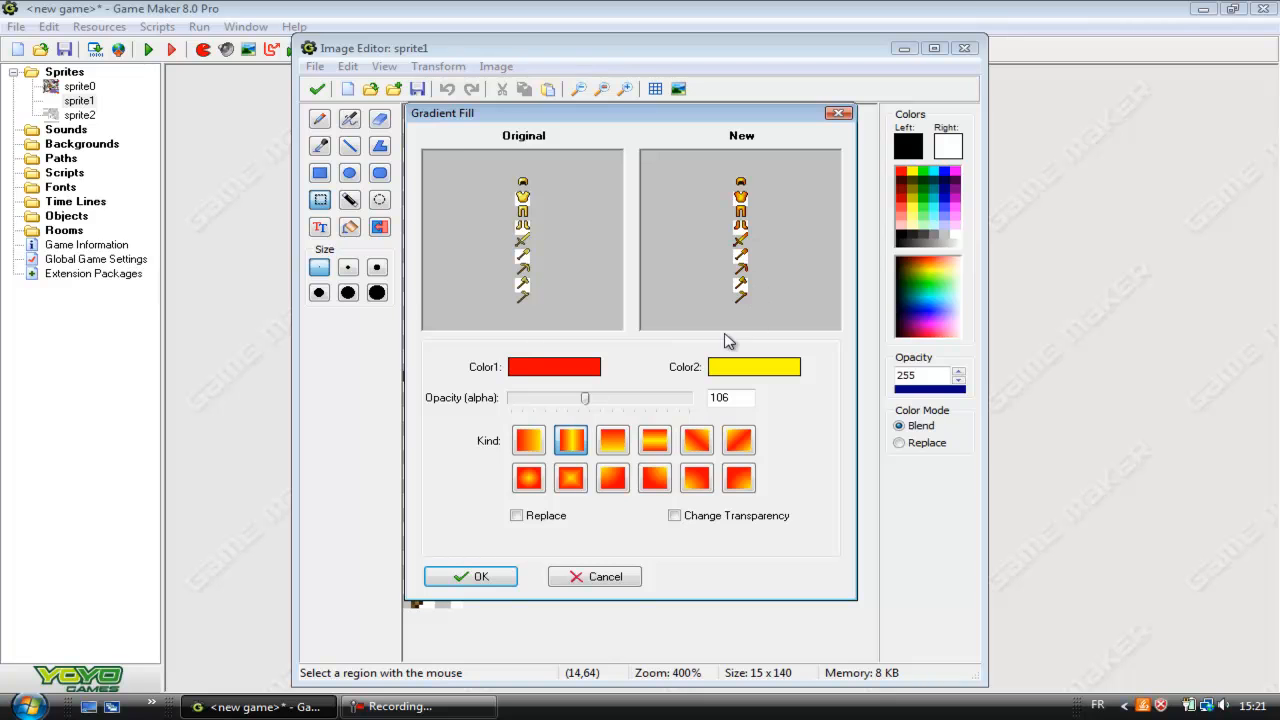
click(500, 577)
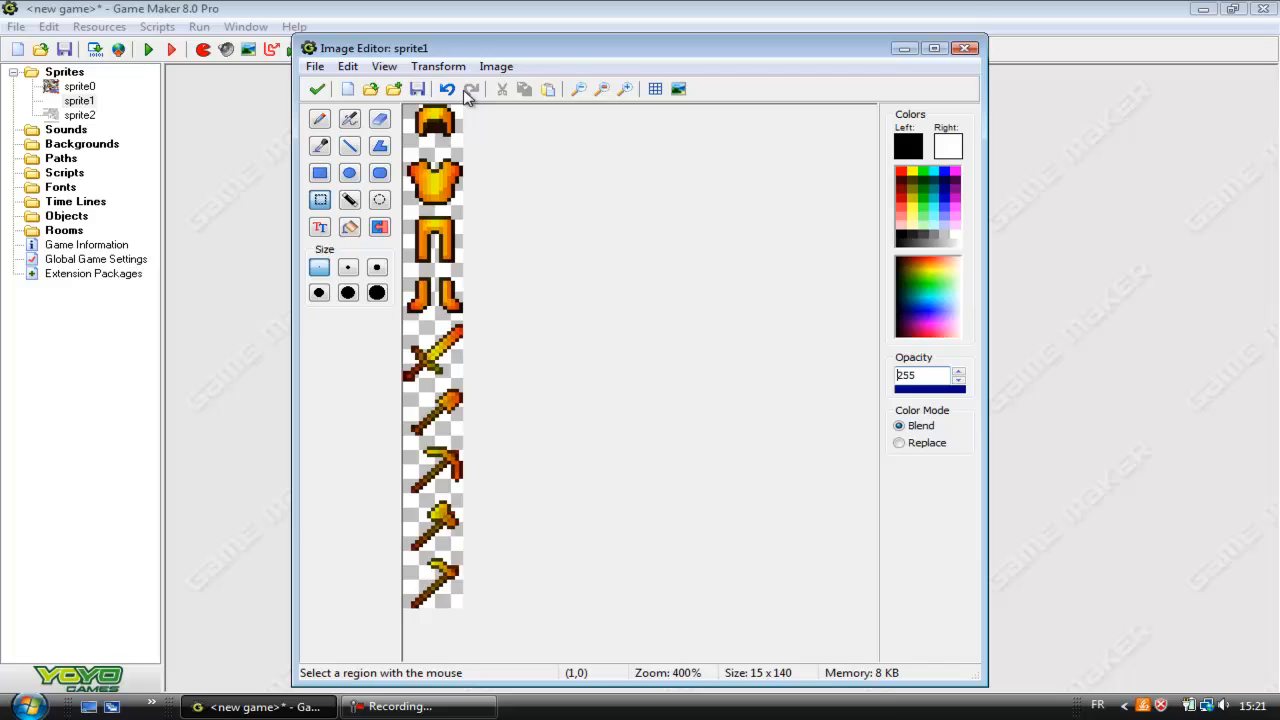
Step: Accept the recolored strip, copy it, and close sprite1 with its edits kept
click(317, 90)
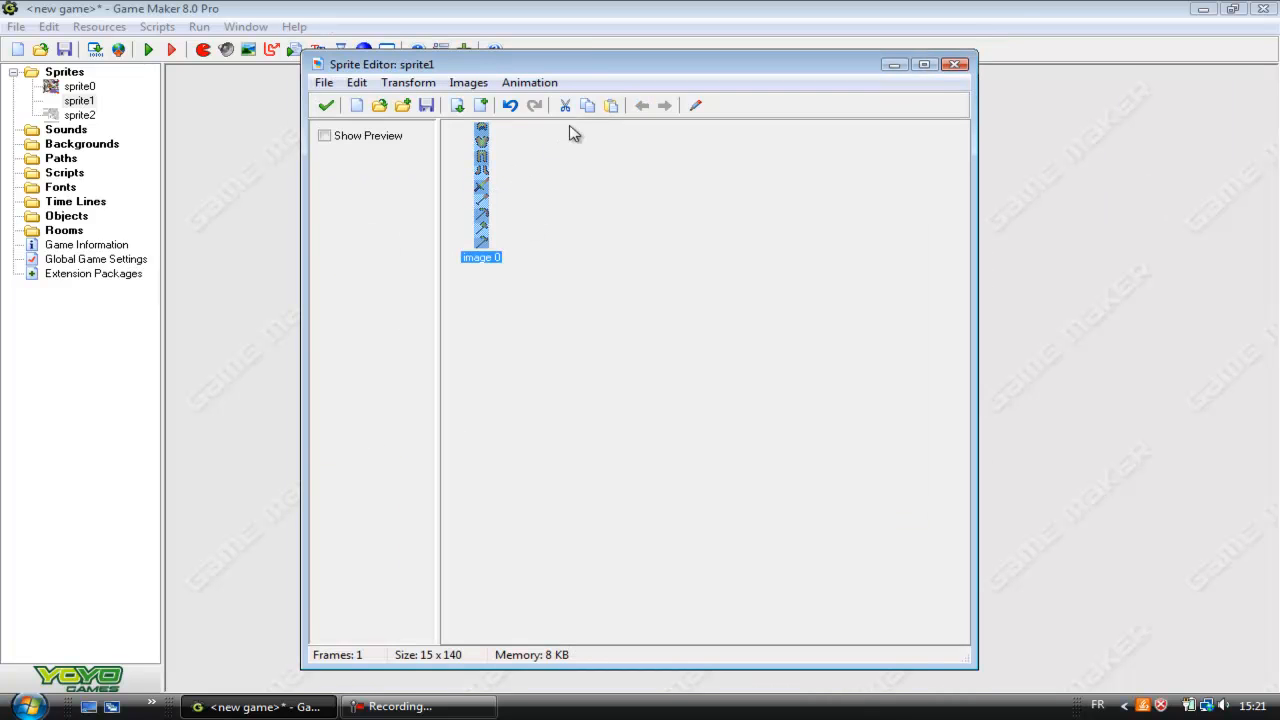
click(326, 106)
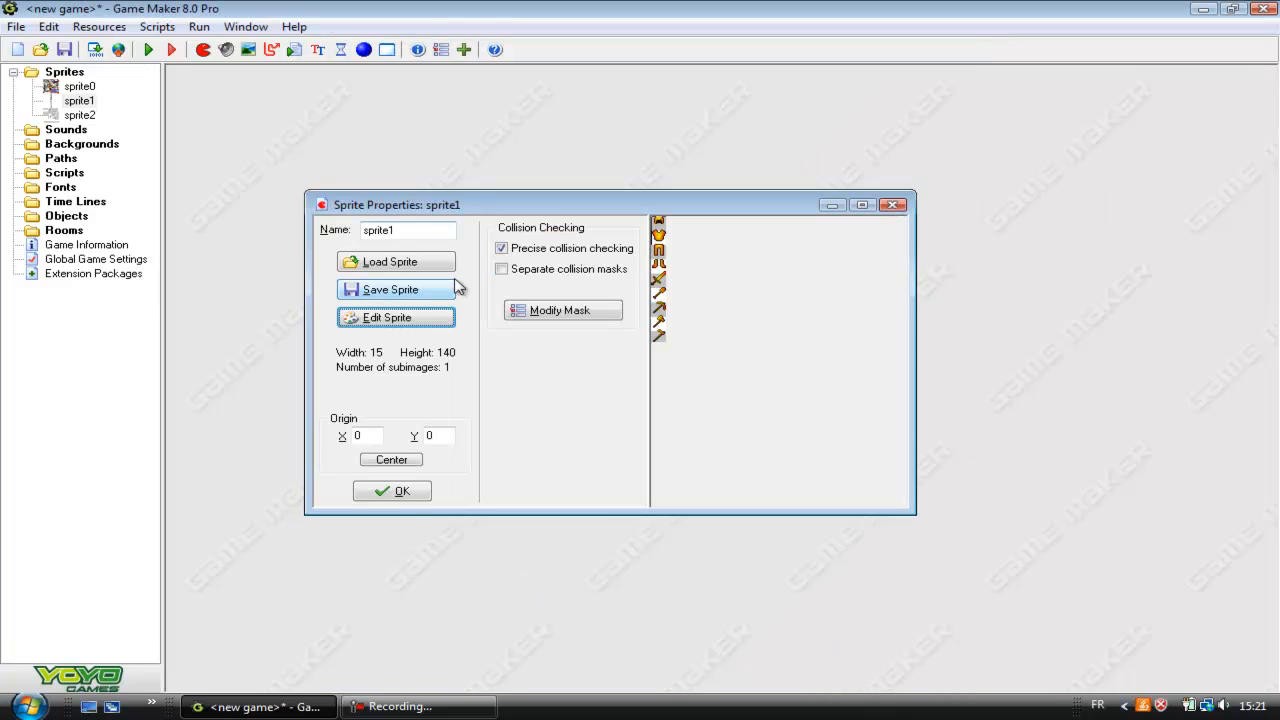
click(415, 500)
Step: Paste the recolored column into sprite2's items image and place it exactly over the original gold armor and tools
double_click(80, 115)
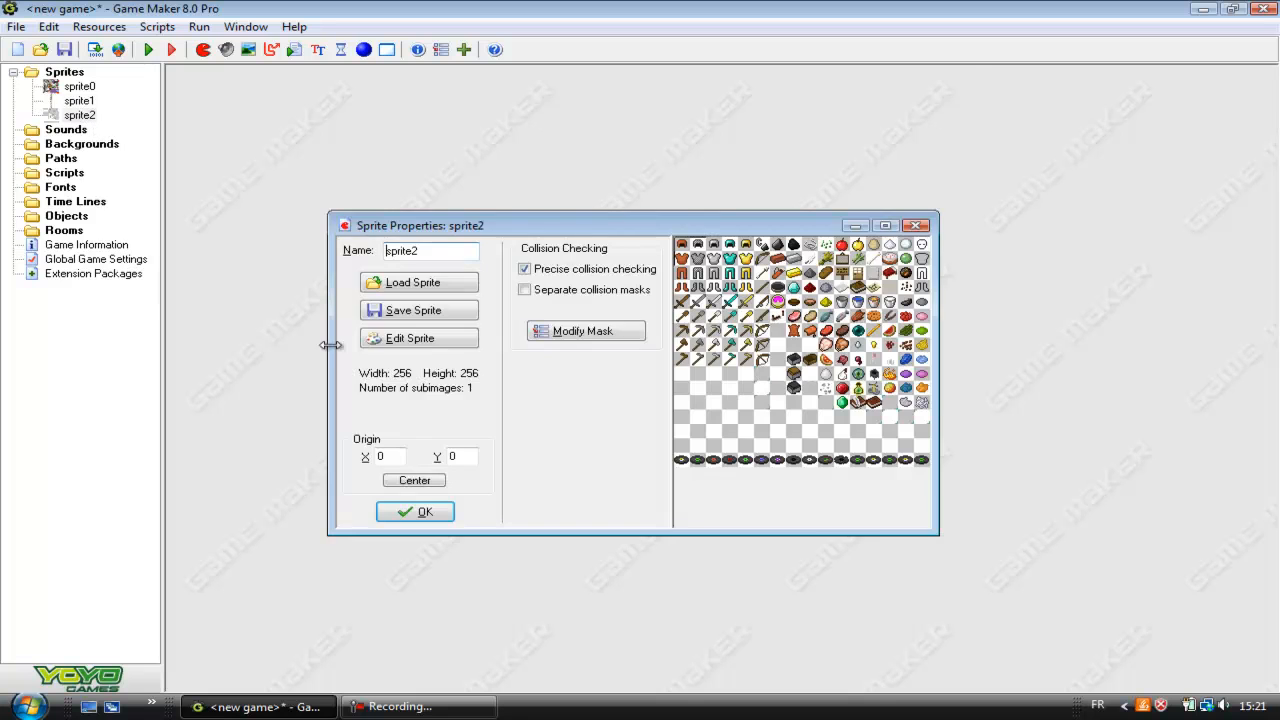
click(368, 345)
double_click(648, 248)
click(628, 89)
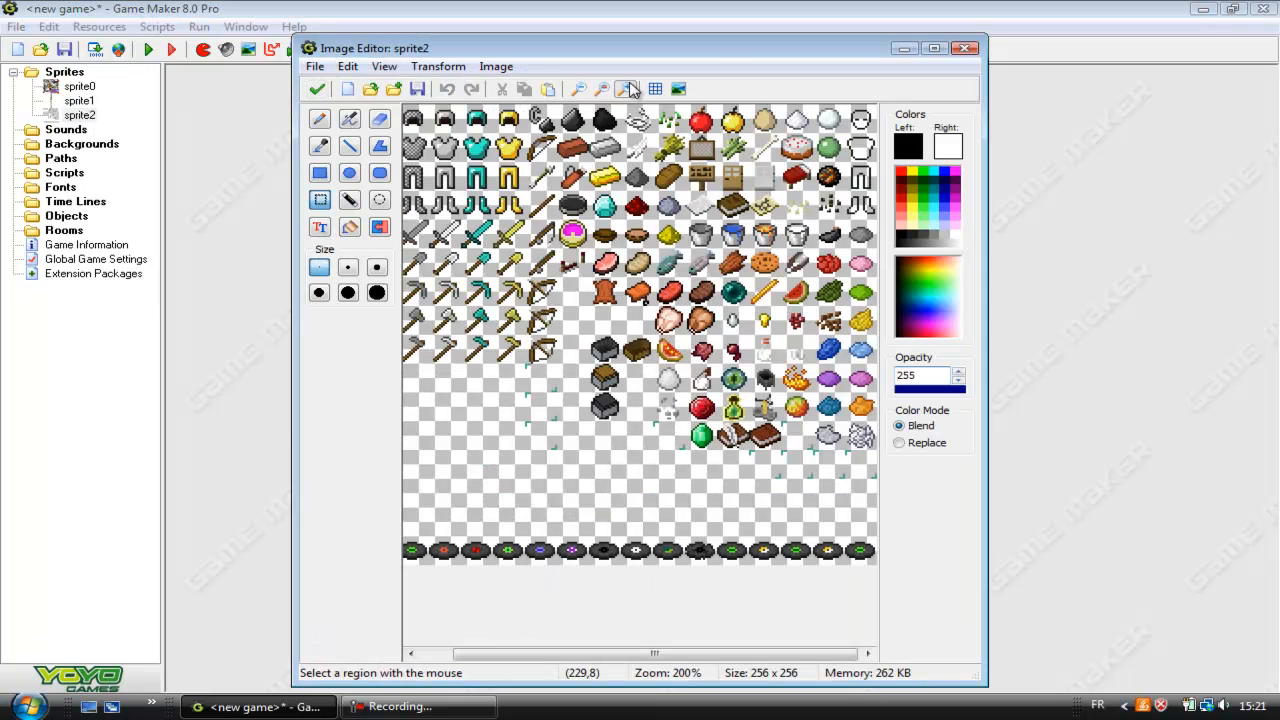
click(628, 89)
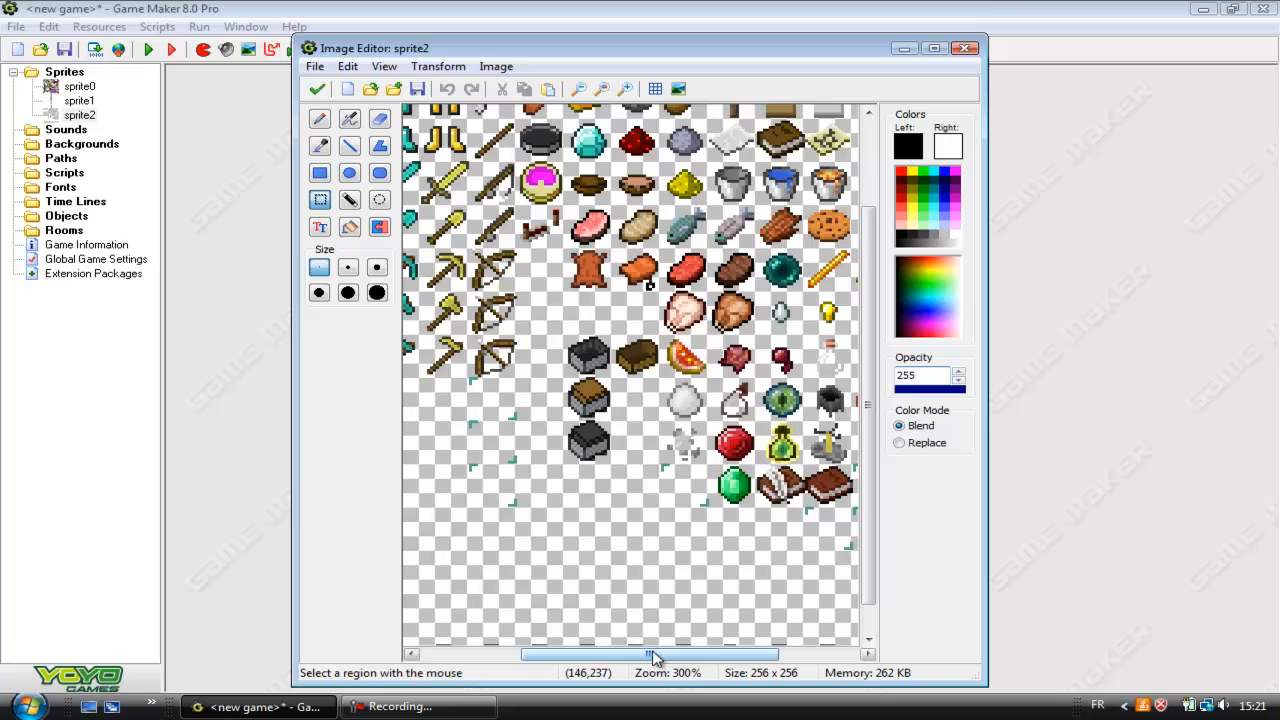
drag(650, 655, 588, 658)
drag(866, 429, 866, 350)
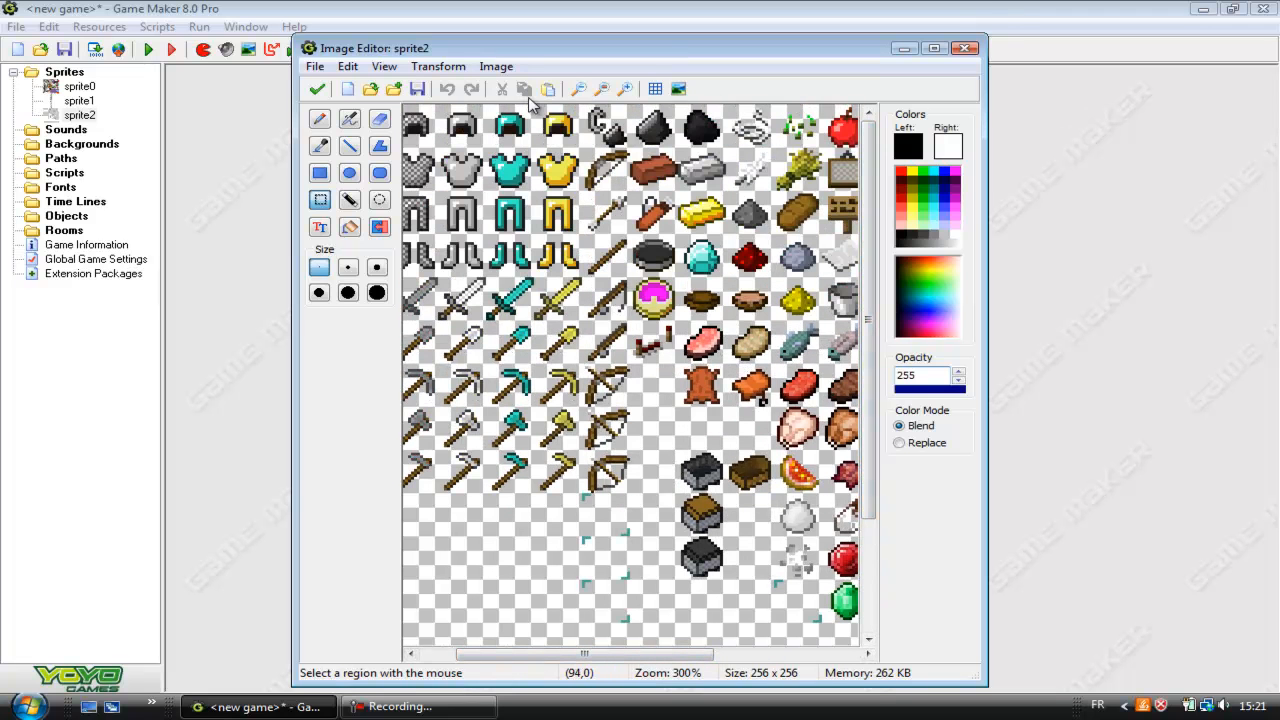
drag(420, 170, 556, 180)
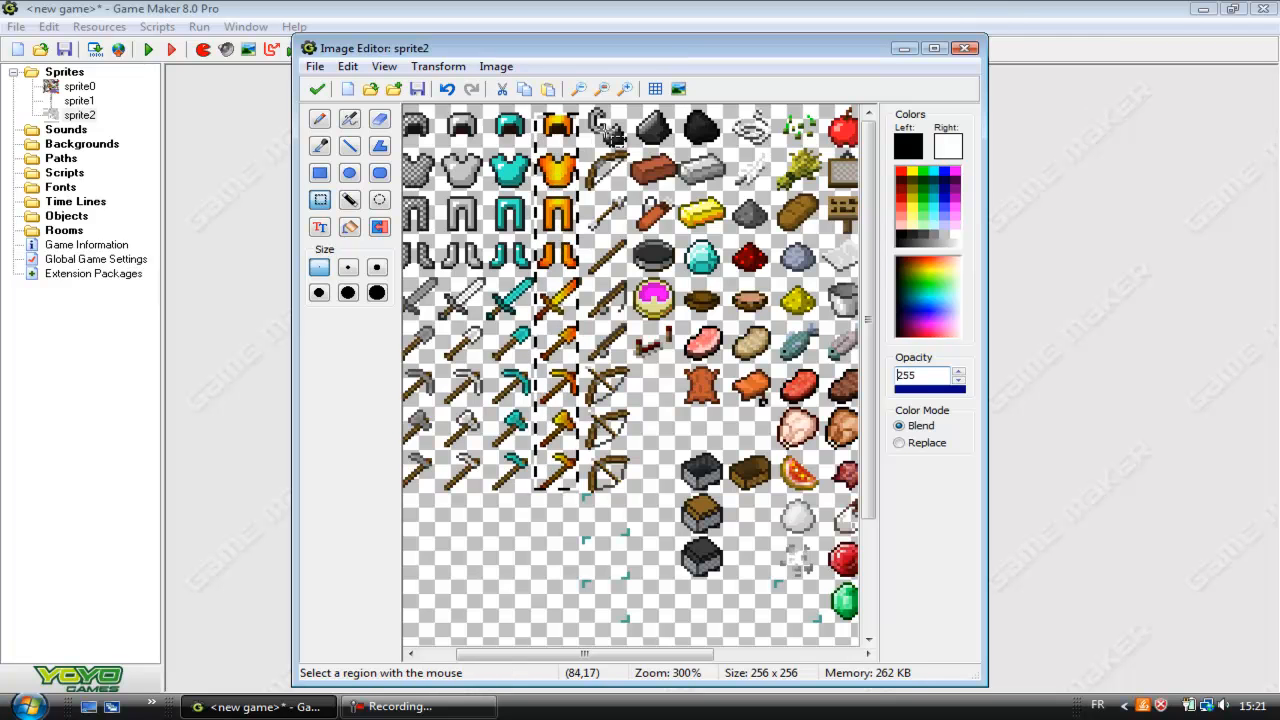
Step: Repaint the leftover outline pixels at the recolored sword's tip with the dark red sampled from its outline
click(626, 90)
click(626, 90)
click(626, 90)
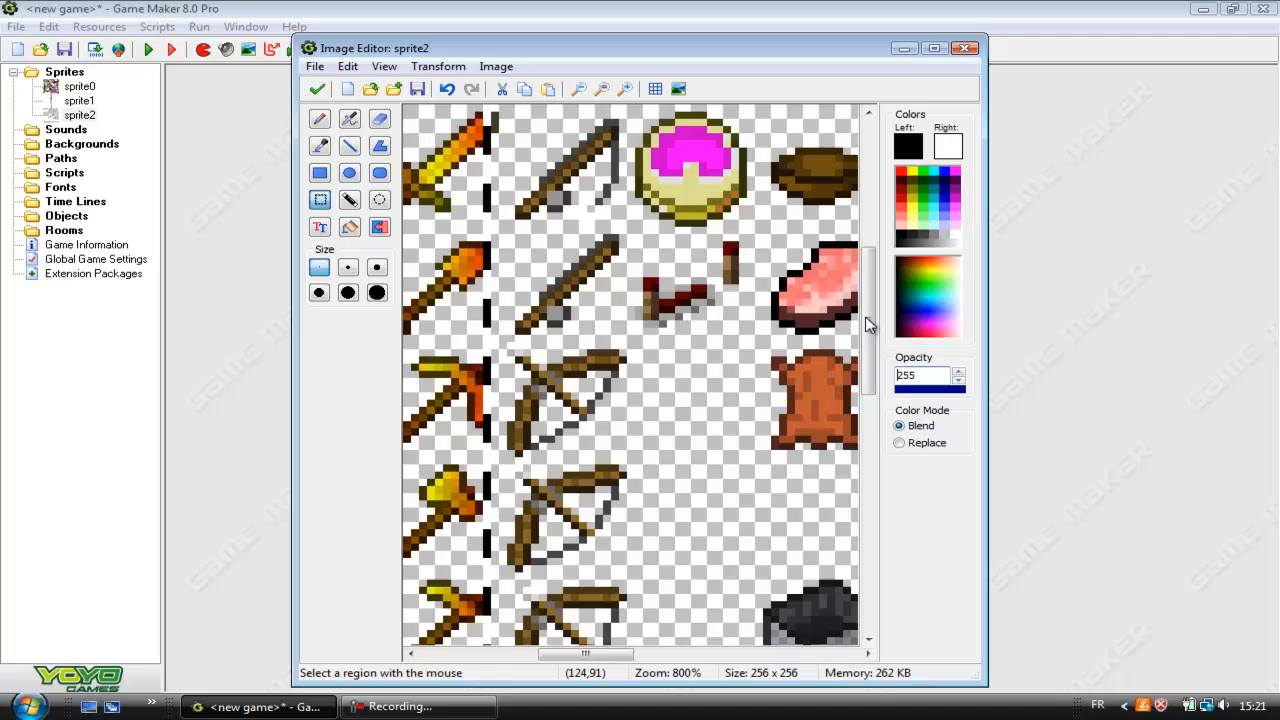
drag(870, 326, 868, 295)
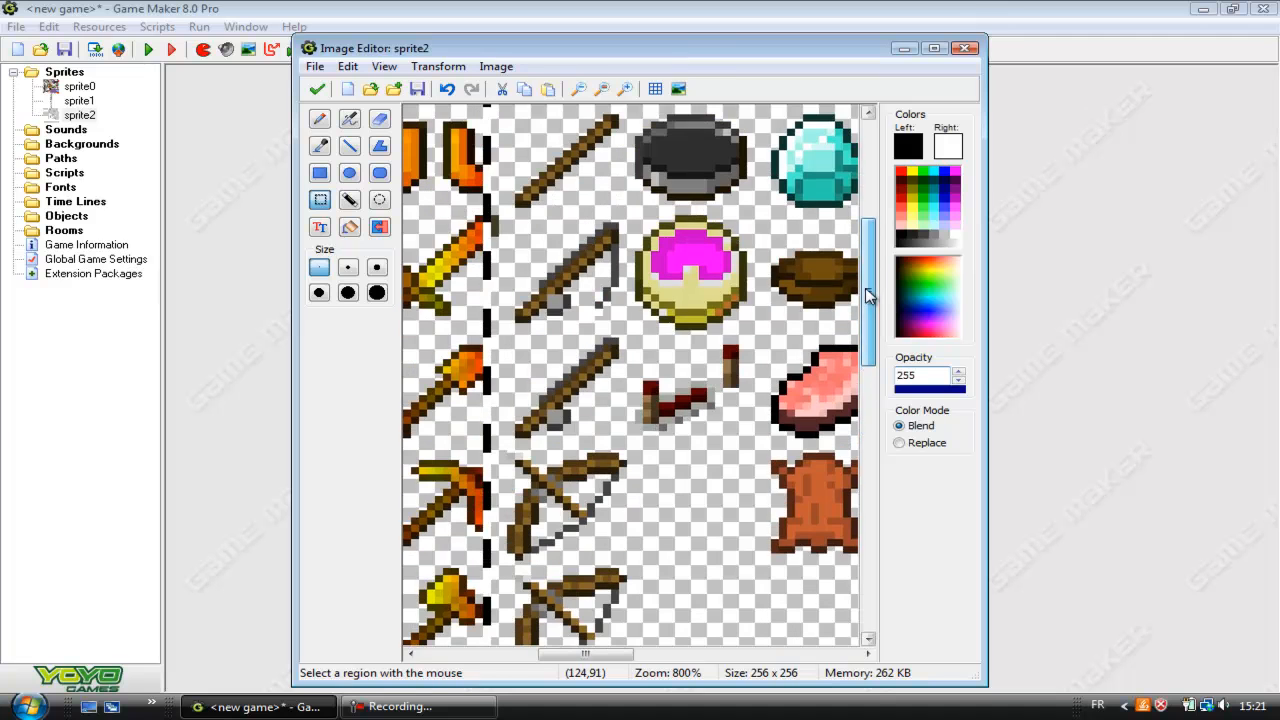
click(321, 146)
click(493, 230)
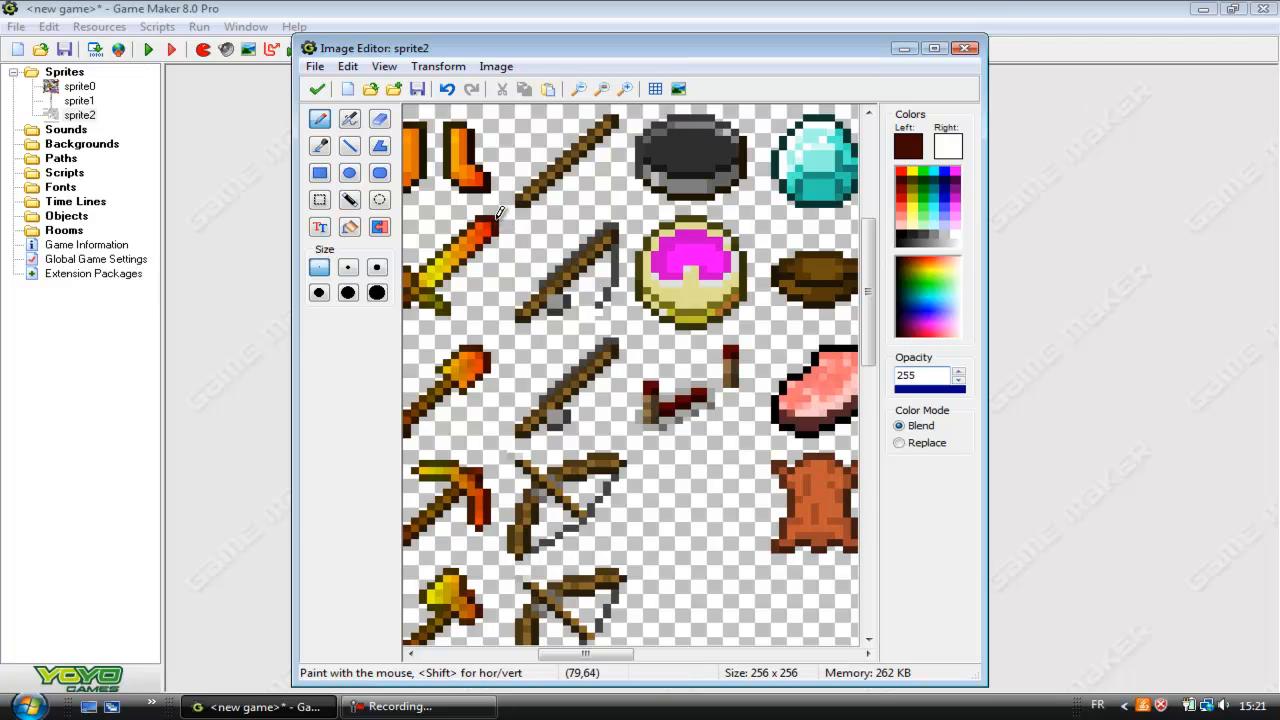
Step: Accept the edited items image and close sprite2 with its changes kept
click(318, 90)
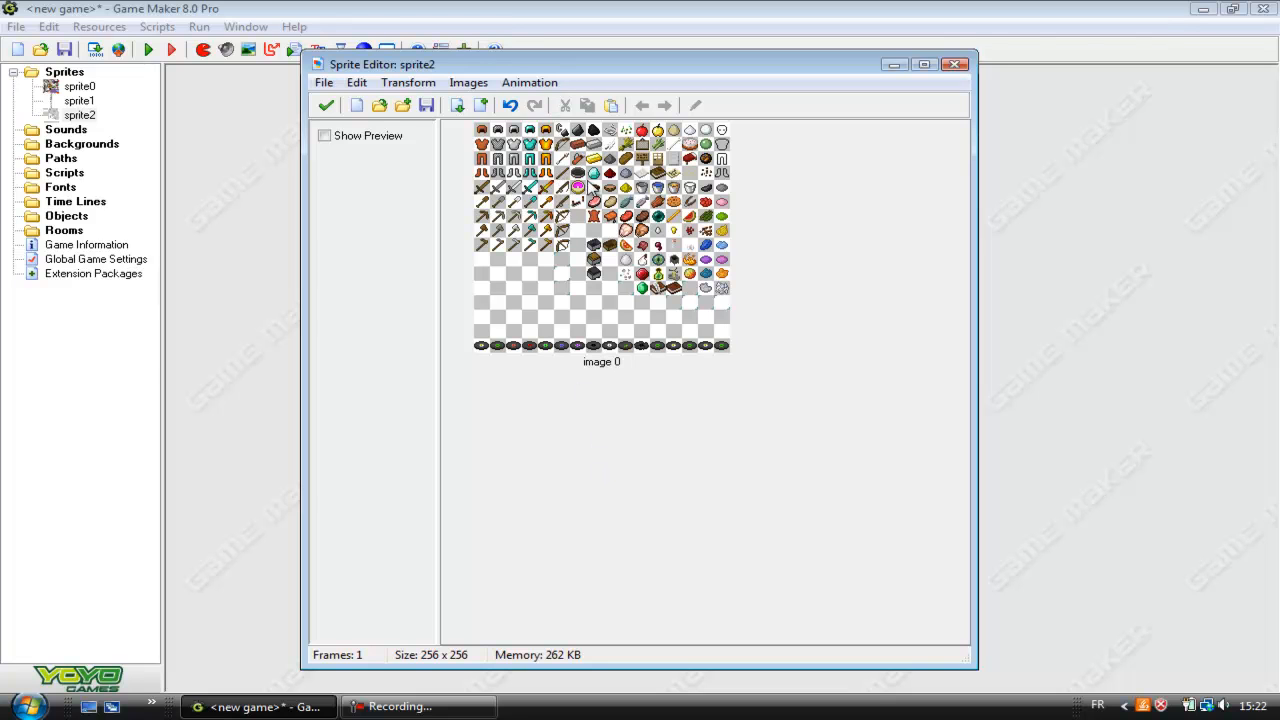
click(326, 105)
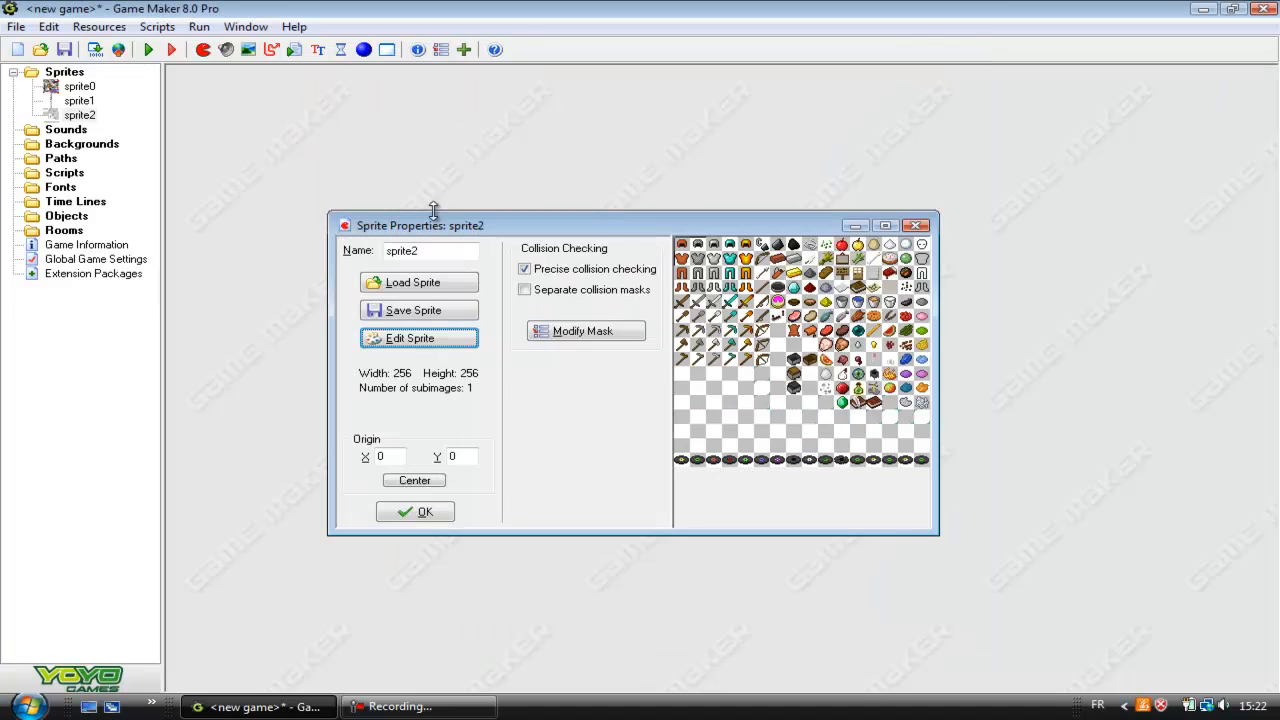
click(418, 458)
Step: Create a new sprite and load the gold_1 image into it from the texture pack's armor folder
click(203, 49)
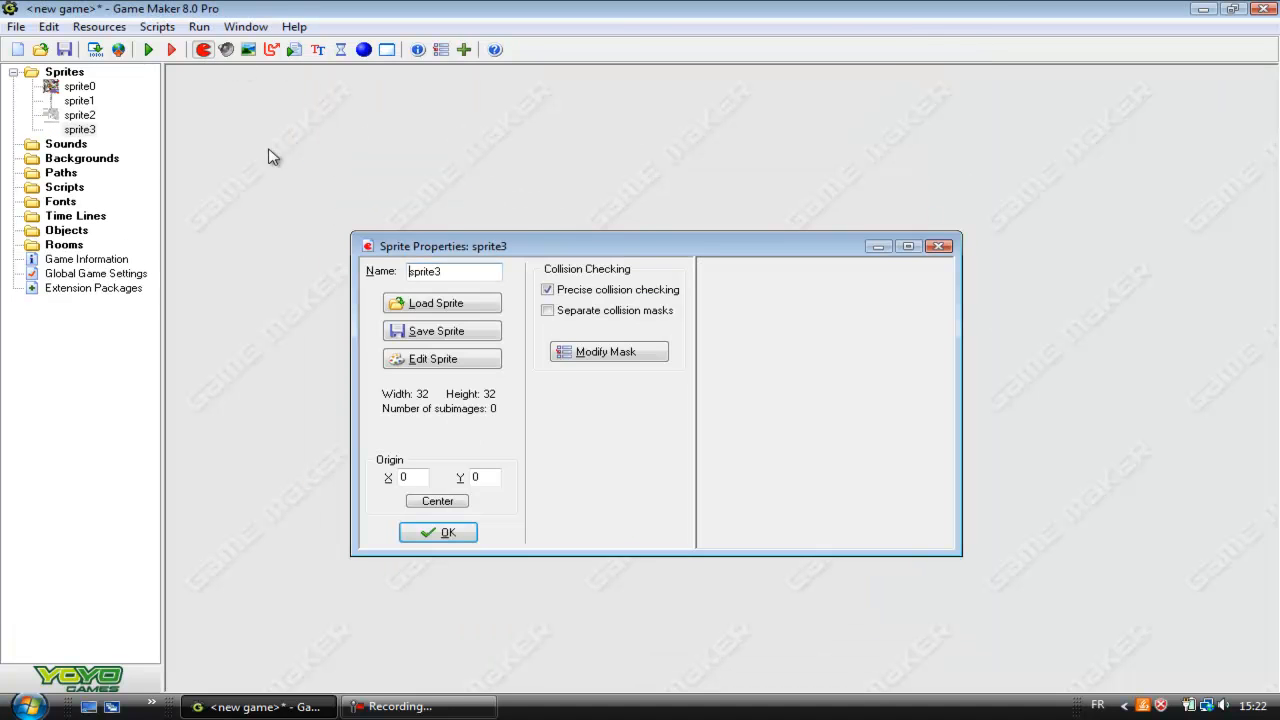
click(447, 303)
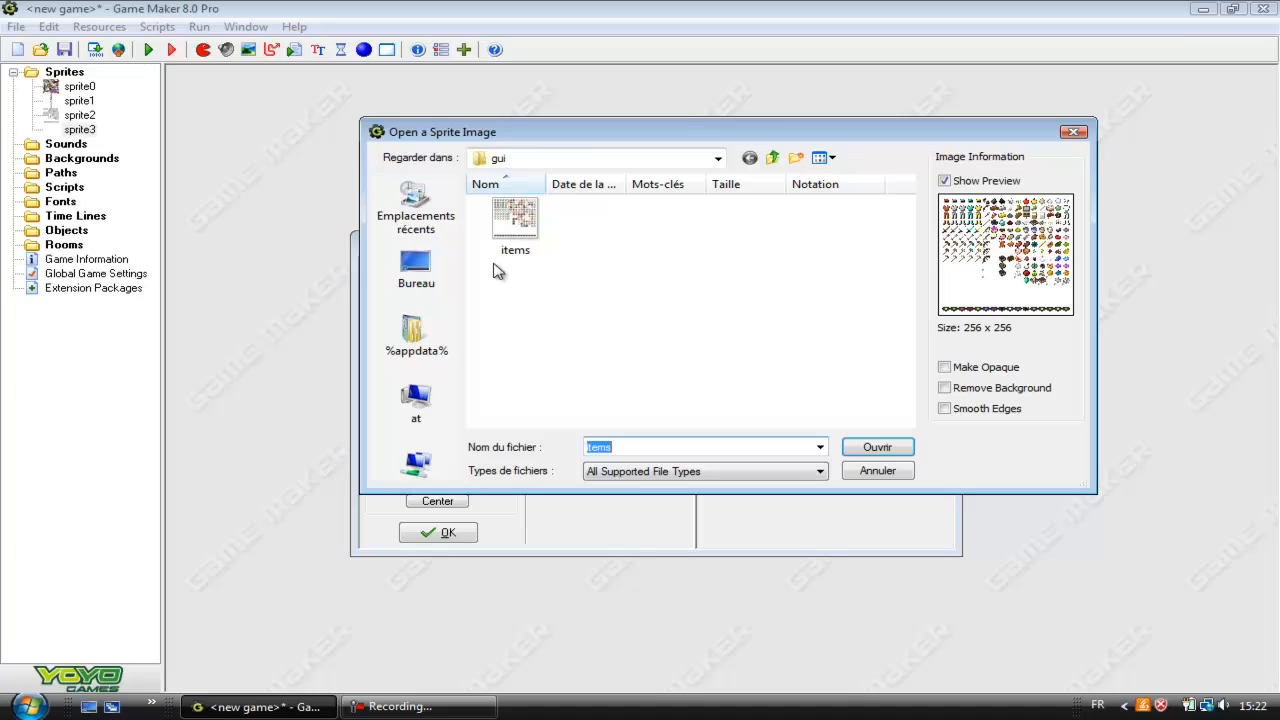
click(773, 157)
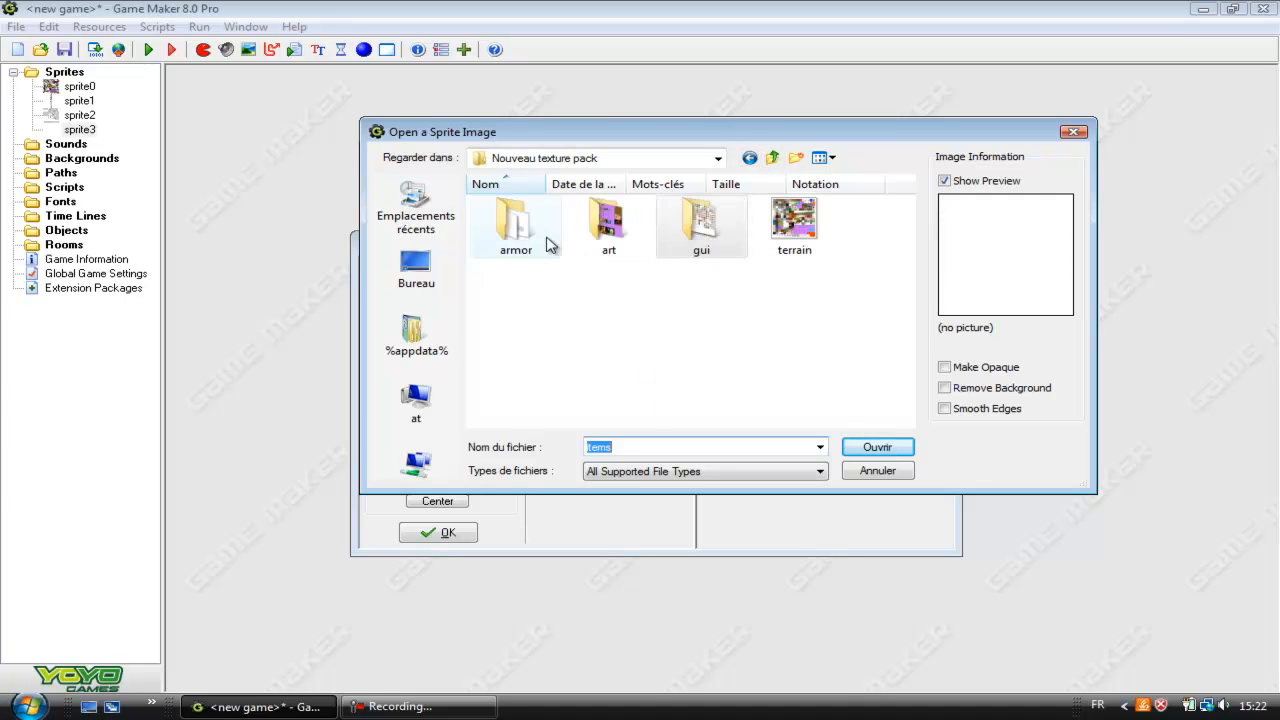
double_click(512, 228)
click(712, 328)
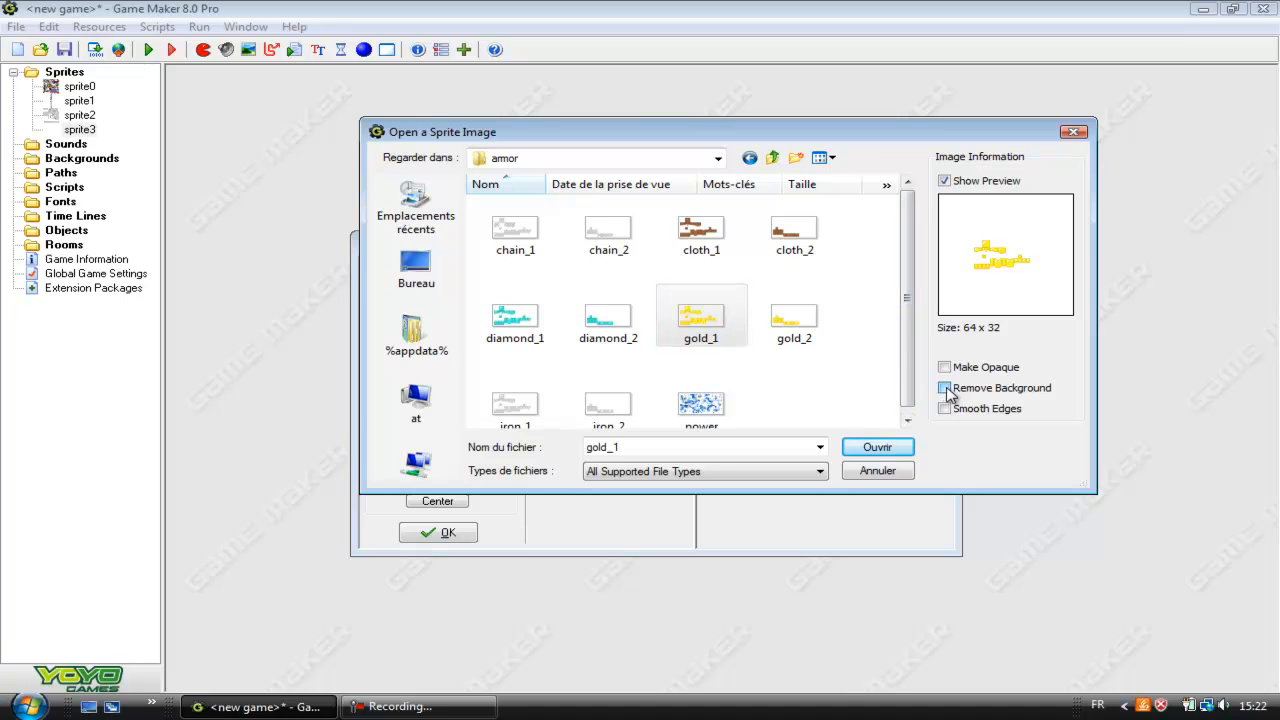
click(866, 448)
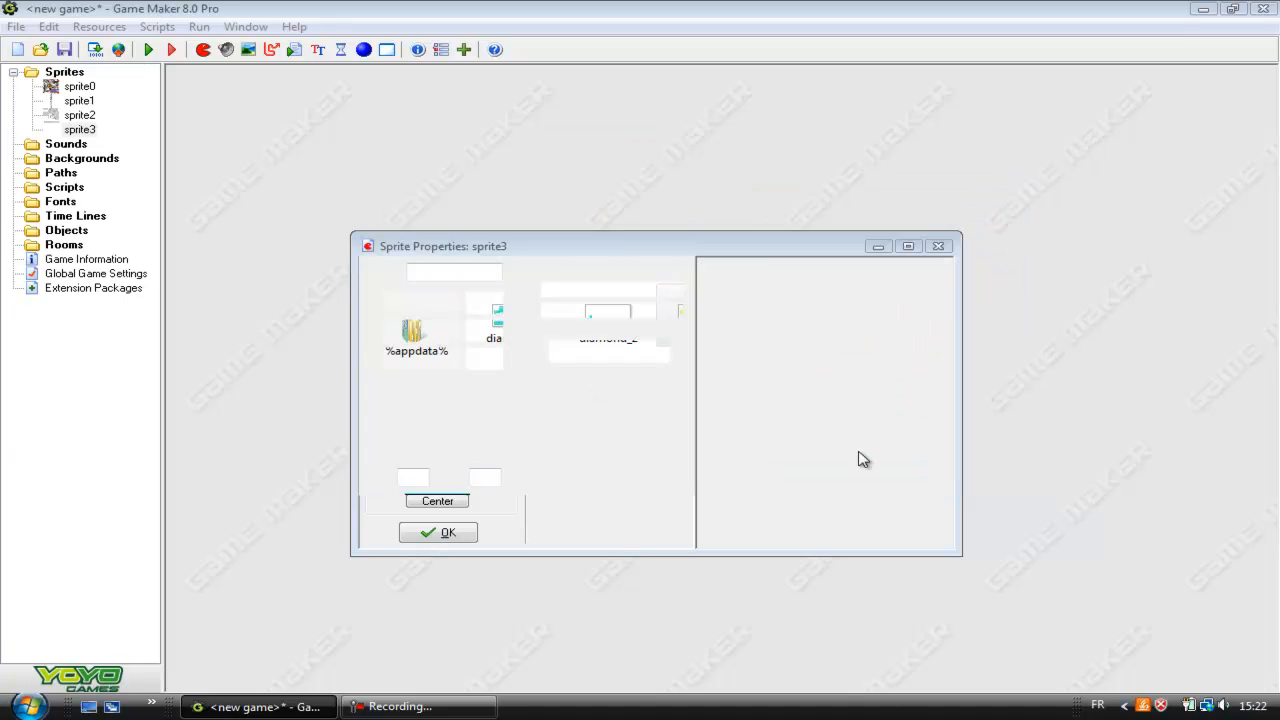
Step: Open sprite3's gold_1 armor image in the image editor
click(479, 364)
double_click(512, 143)
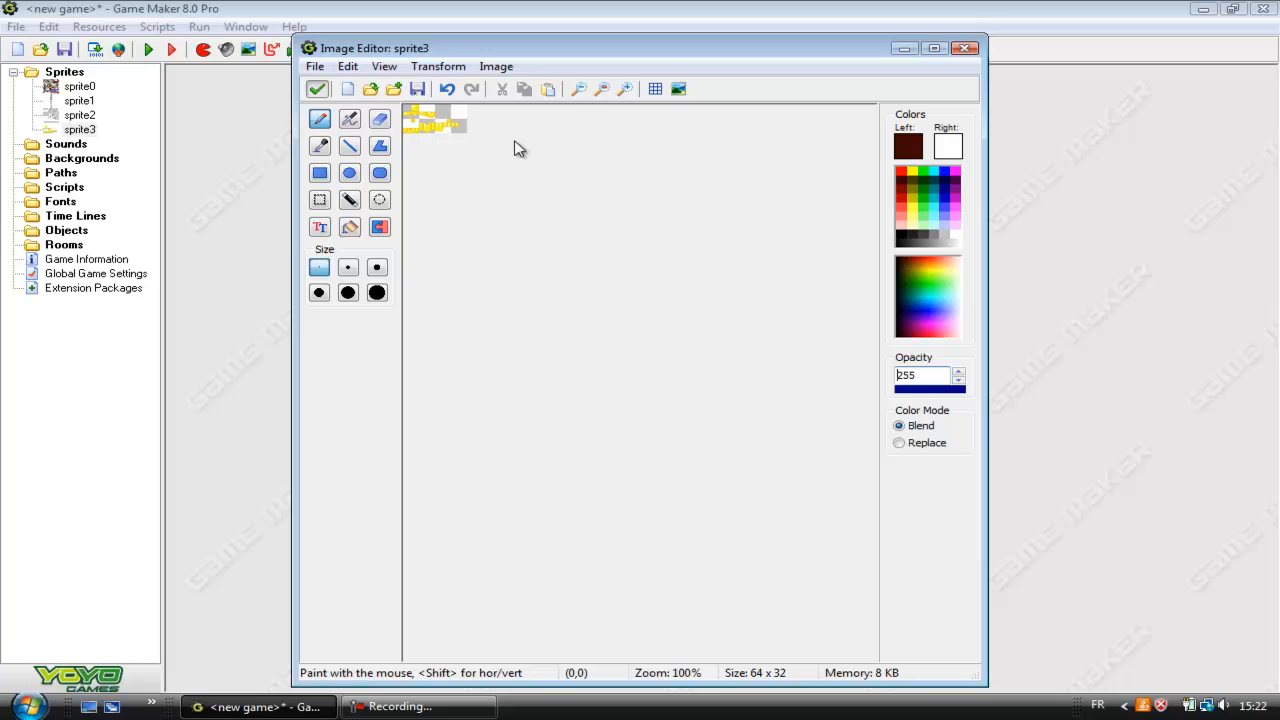
click(621, 90)
click(621, 90)
click(621, 90)
click(621, 90)
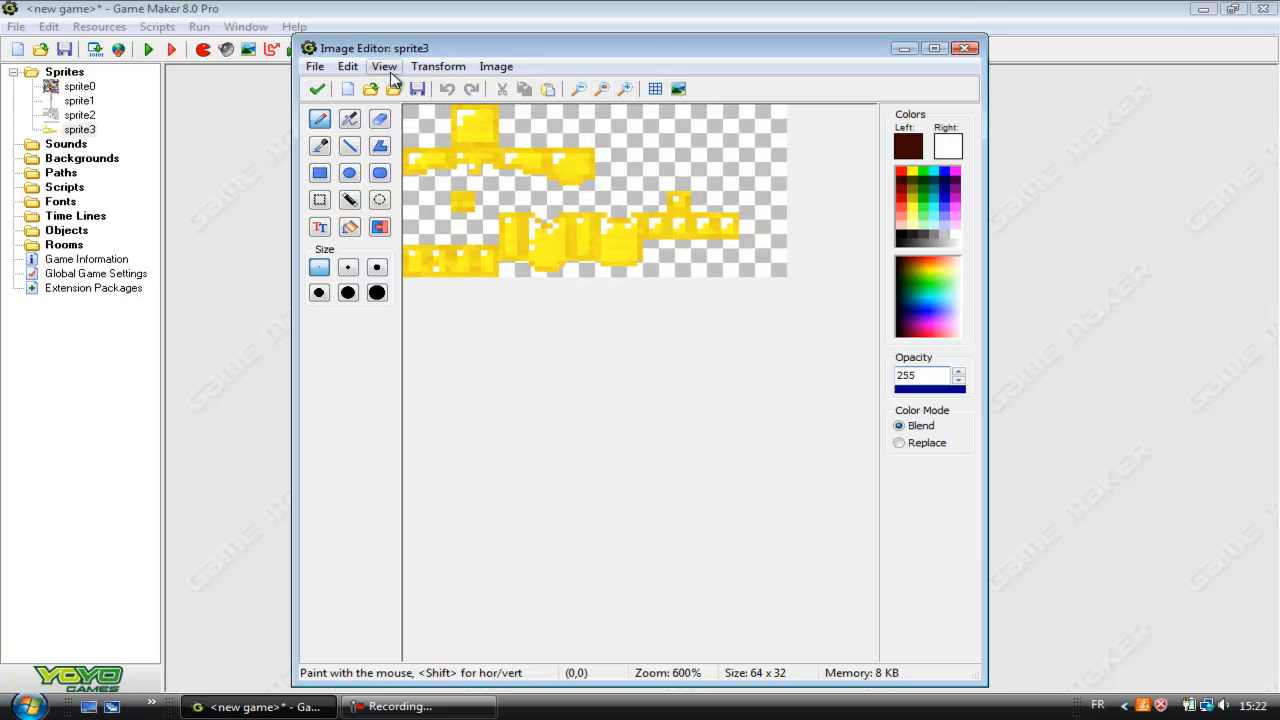
Step: Try a red-yellow-red vertical gradient fill at opacity 106 on the gold armor image and undo it
click(438, 66)
mouse_move(496, 66)
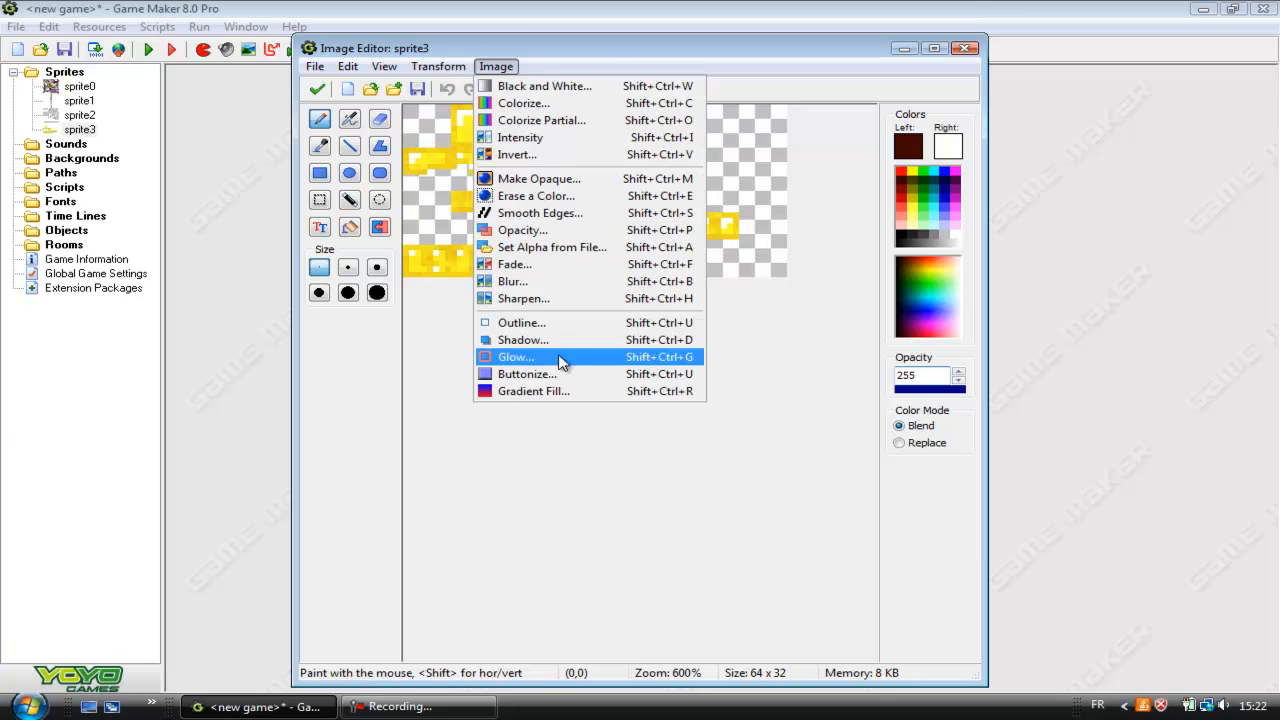
click(560, 396)
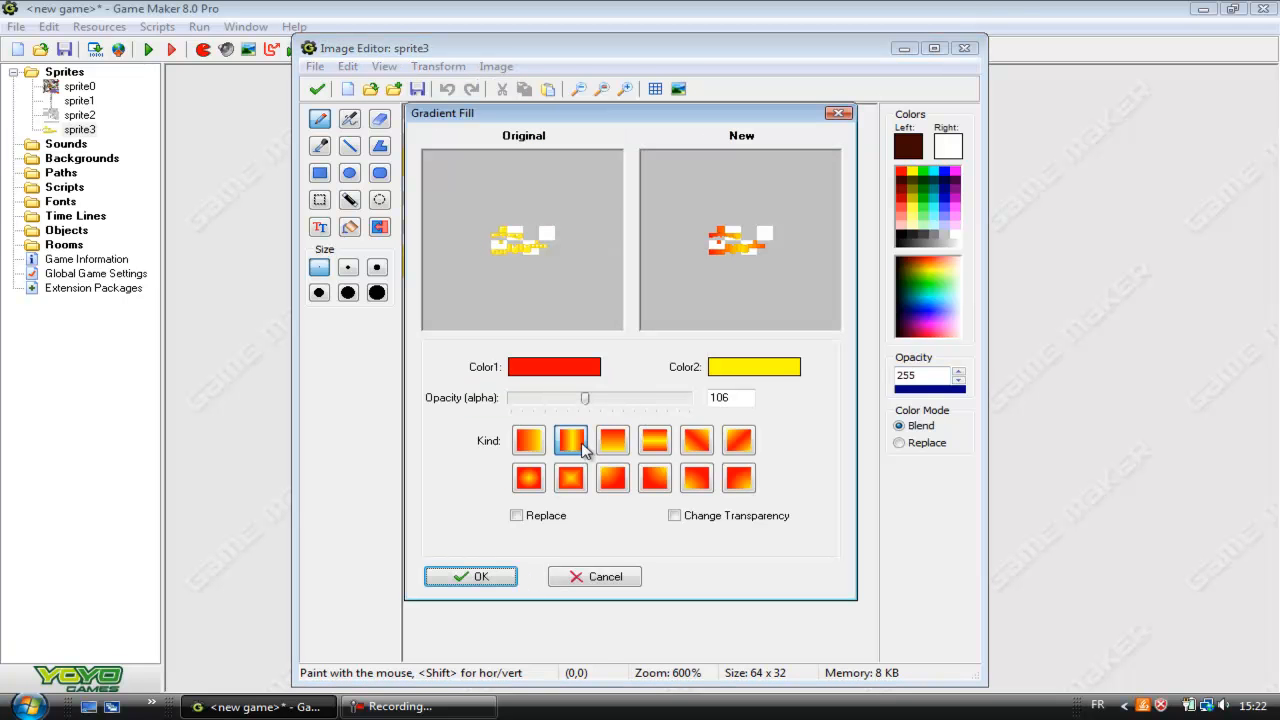
click(530, 440)
click(567, 440)
click(657, 442)
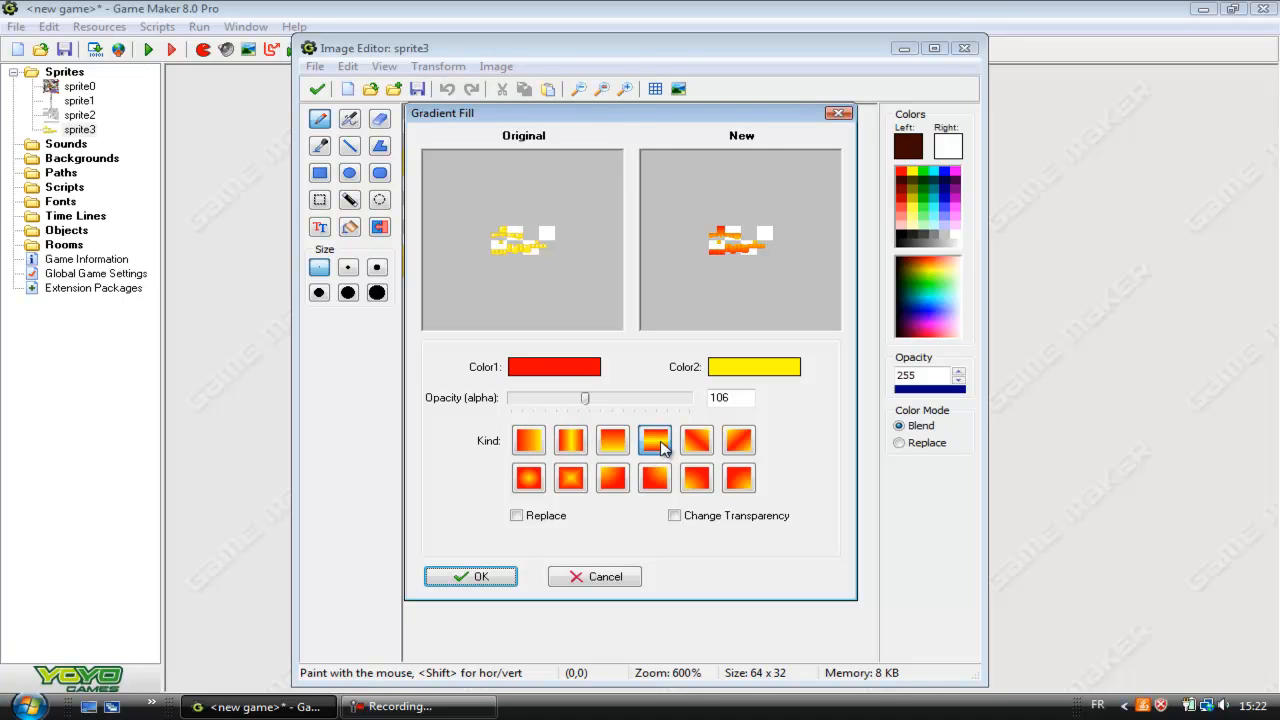
click(497, 578)
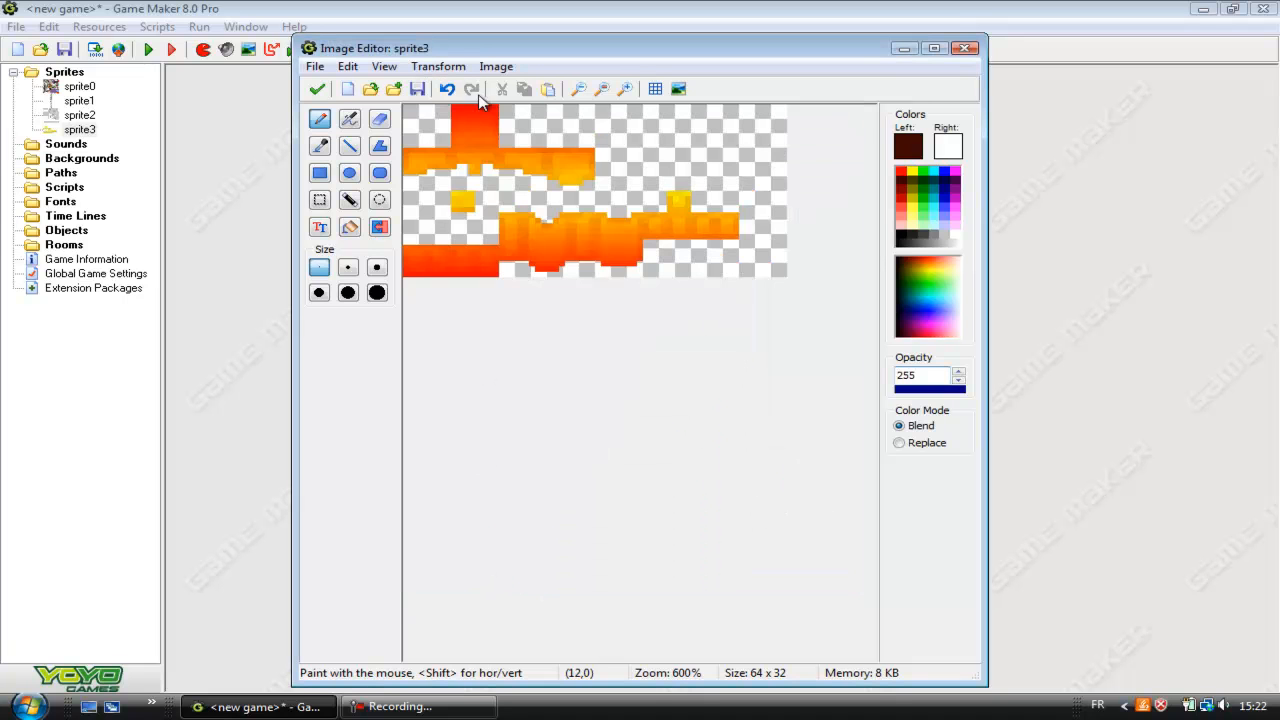
click(449, 87)
click(462, 67)
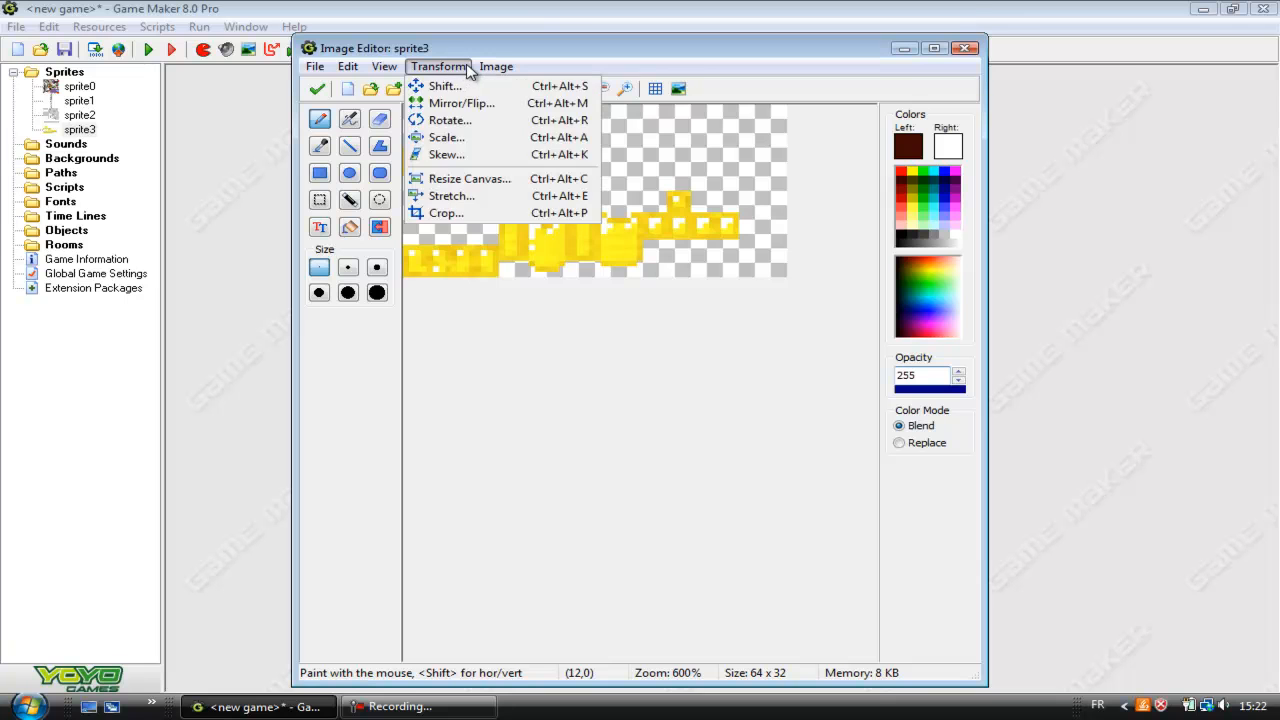
mouse_move(496, 67)
click(525, 104)
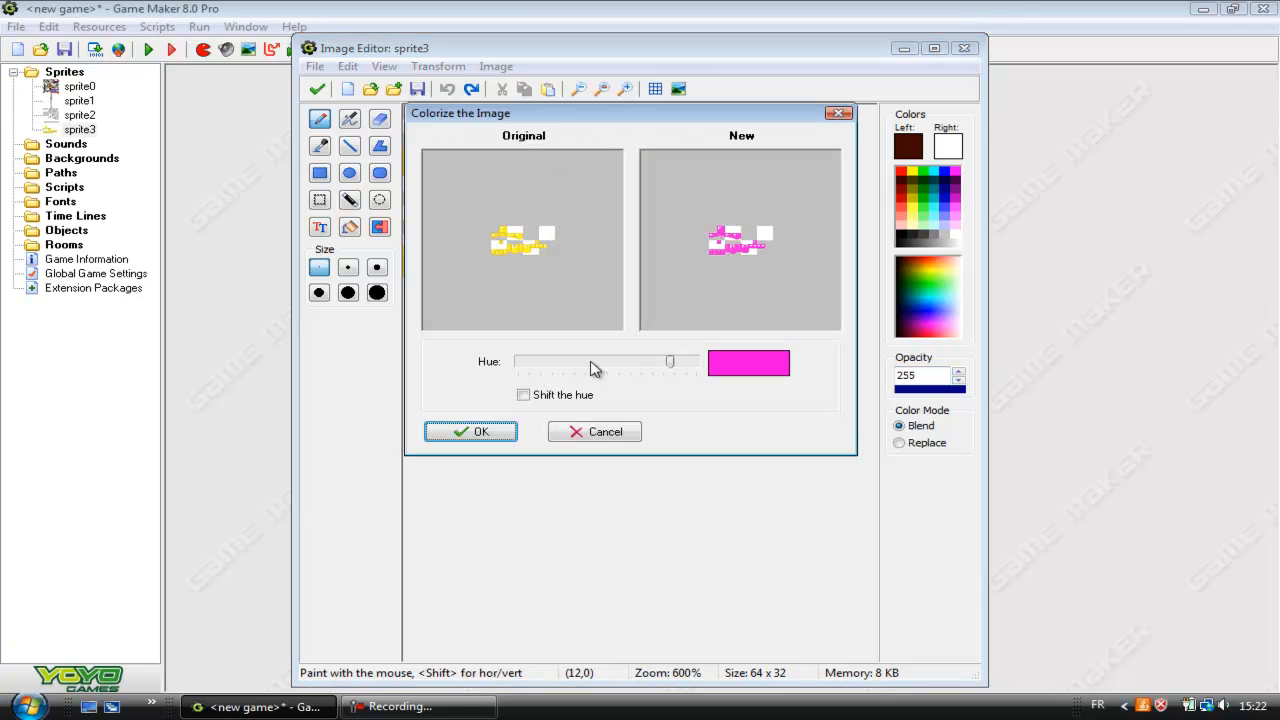
drag(672, 361, 566, 380)
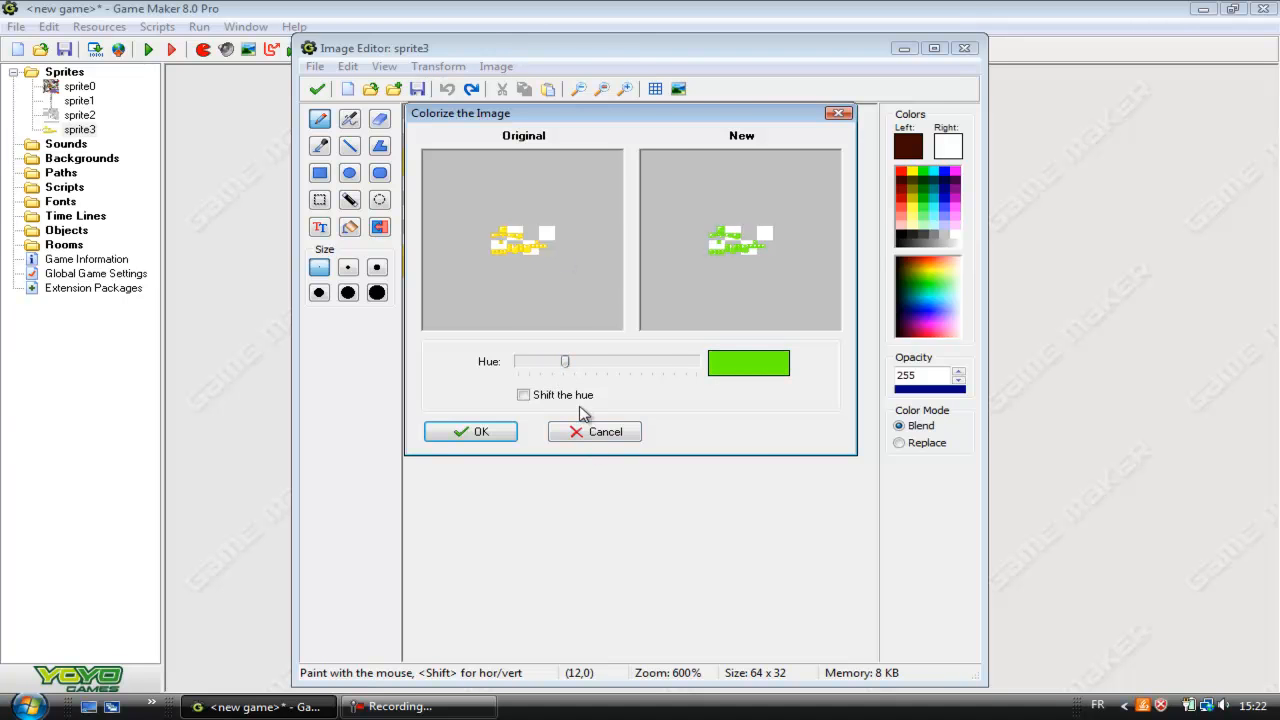
click(592, 431)
Step: Try sharpening the original gold armor image and undo the change
click(496, 66)
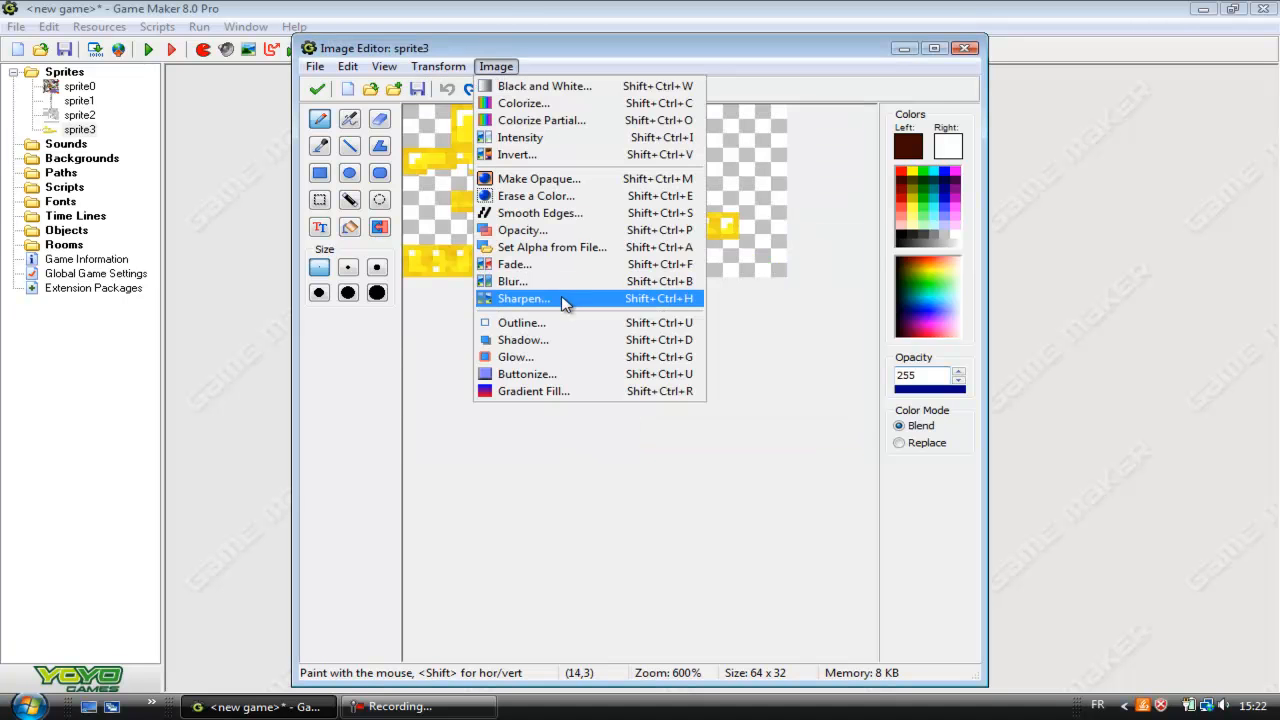
click(562, 299)
click(592, 428)
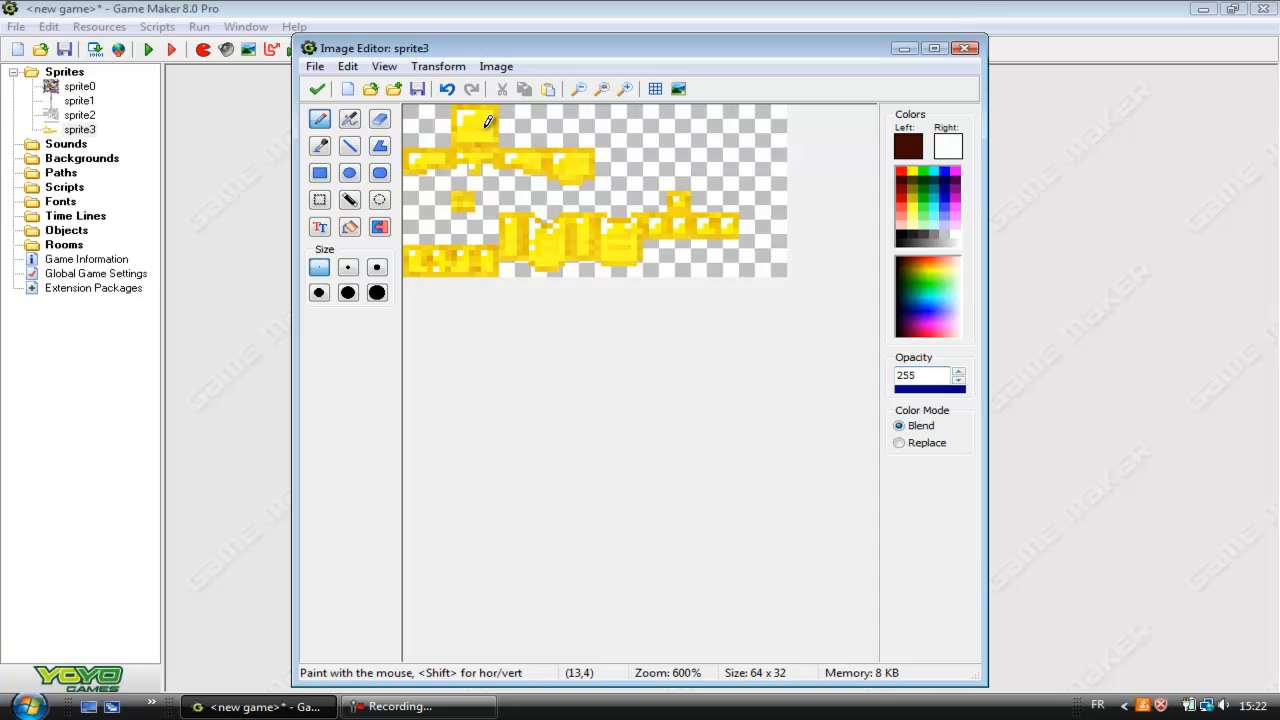
click(448, 90)
click(472, 90)
click(496, 66)
click(504, 155)
click(448, 90)
Step: Compare the gradient kinds and fill the gold_1 armor with red edges fading to a yellow horizontal middle band at opacity 106
click(496, 68)
click(495, 68)
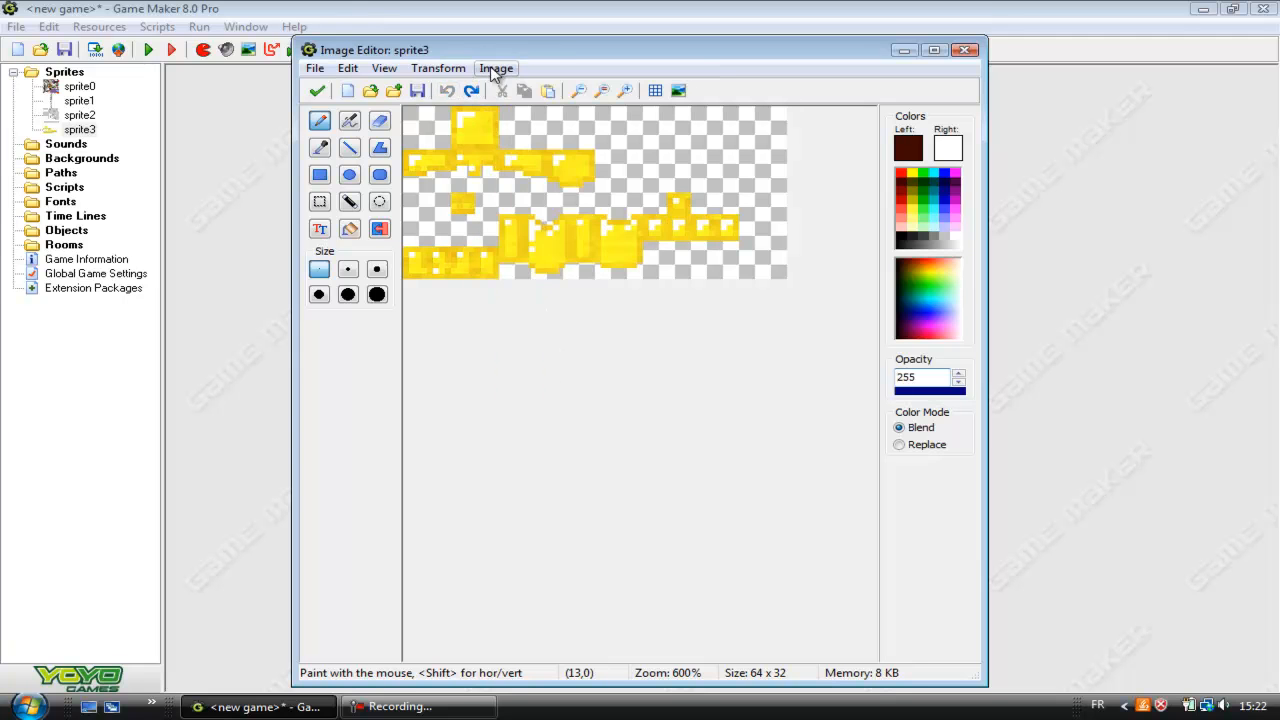
click(496, 68)
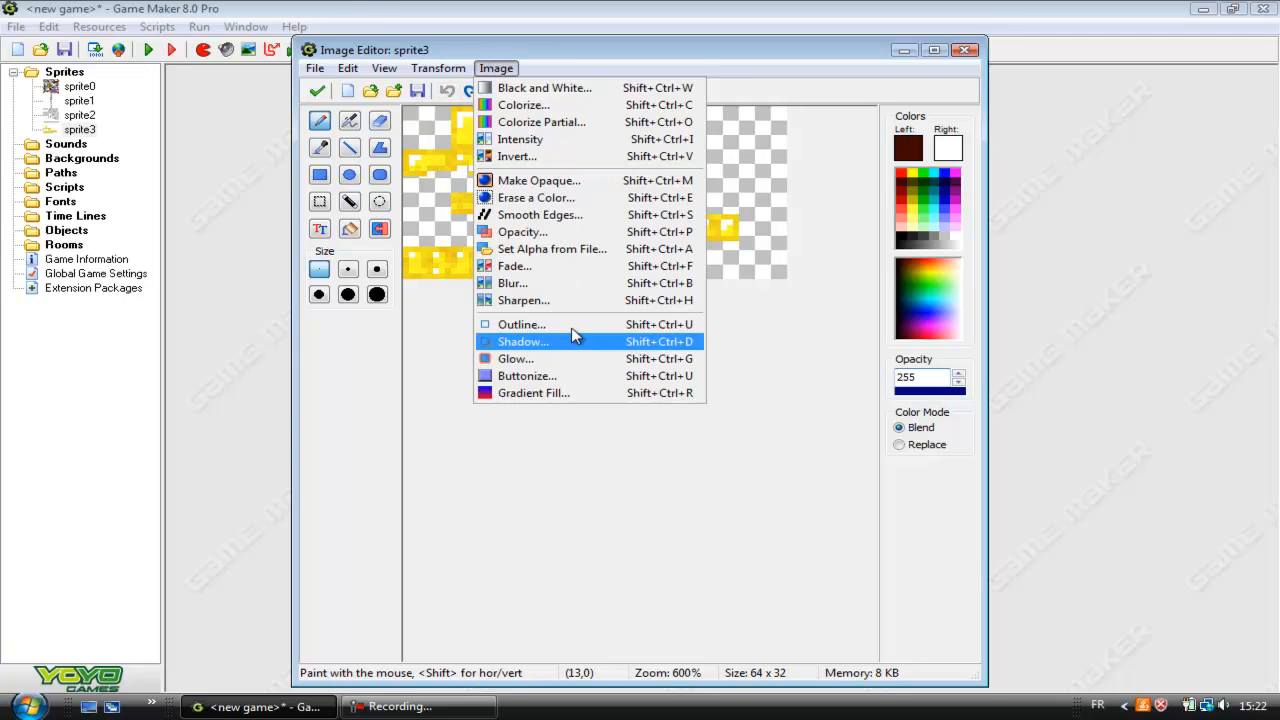
click(574, 393)
click(571, 441)
click(570, 478)
click(612, 478)
click(697, 478)
click(739, 441)
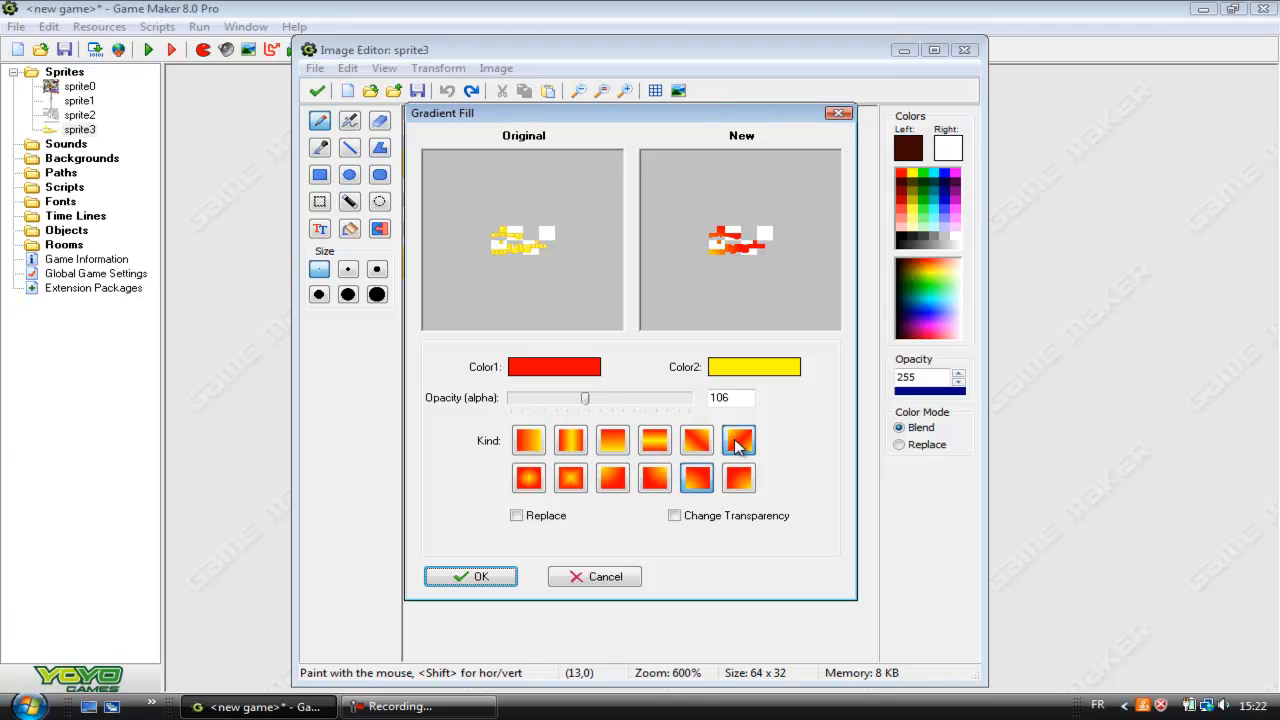
click(697, 441)
click(654, 441)
click(569, 448)
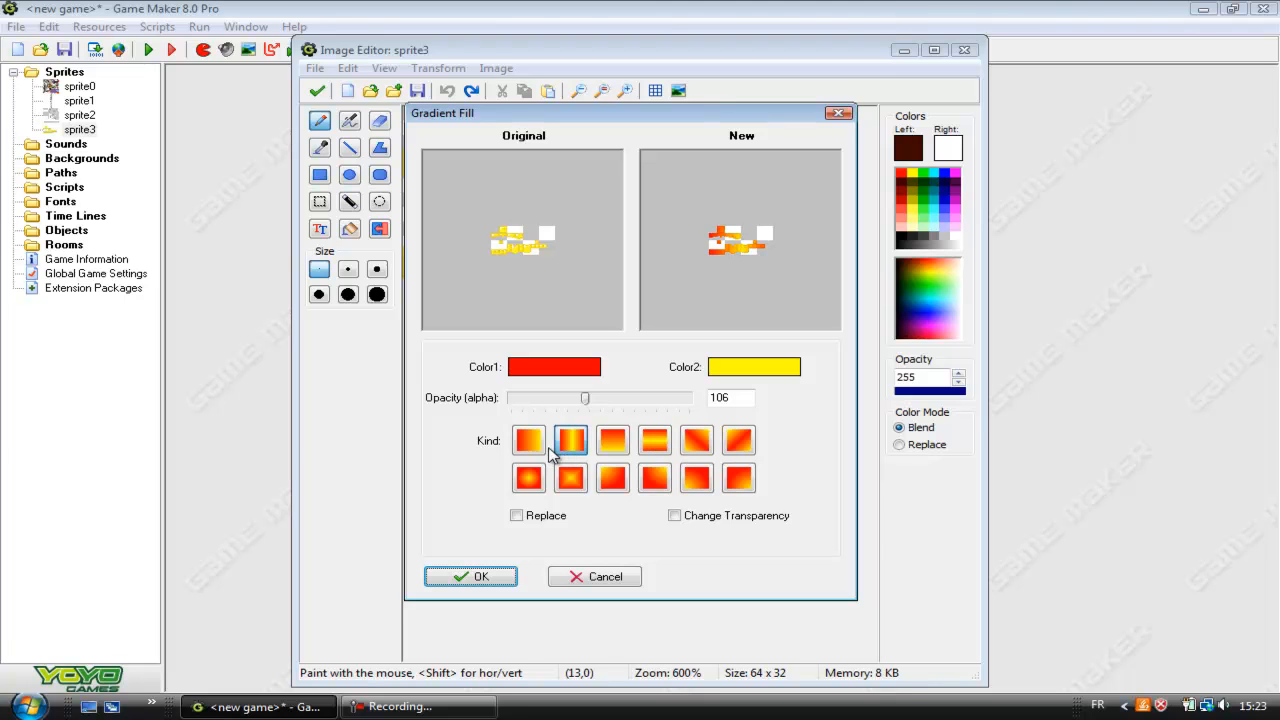
click(543, 447)
click(570, 446)
click(655, 446)
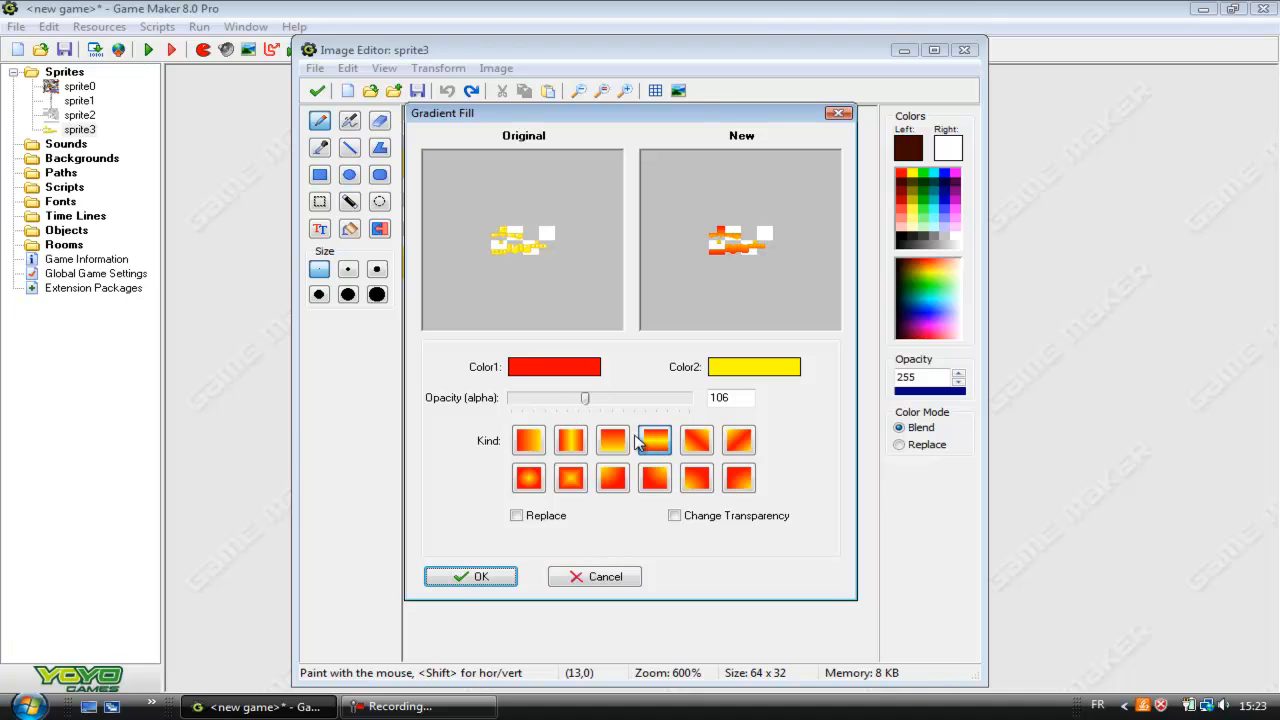
click(505, 578)
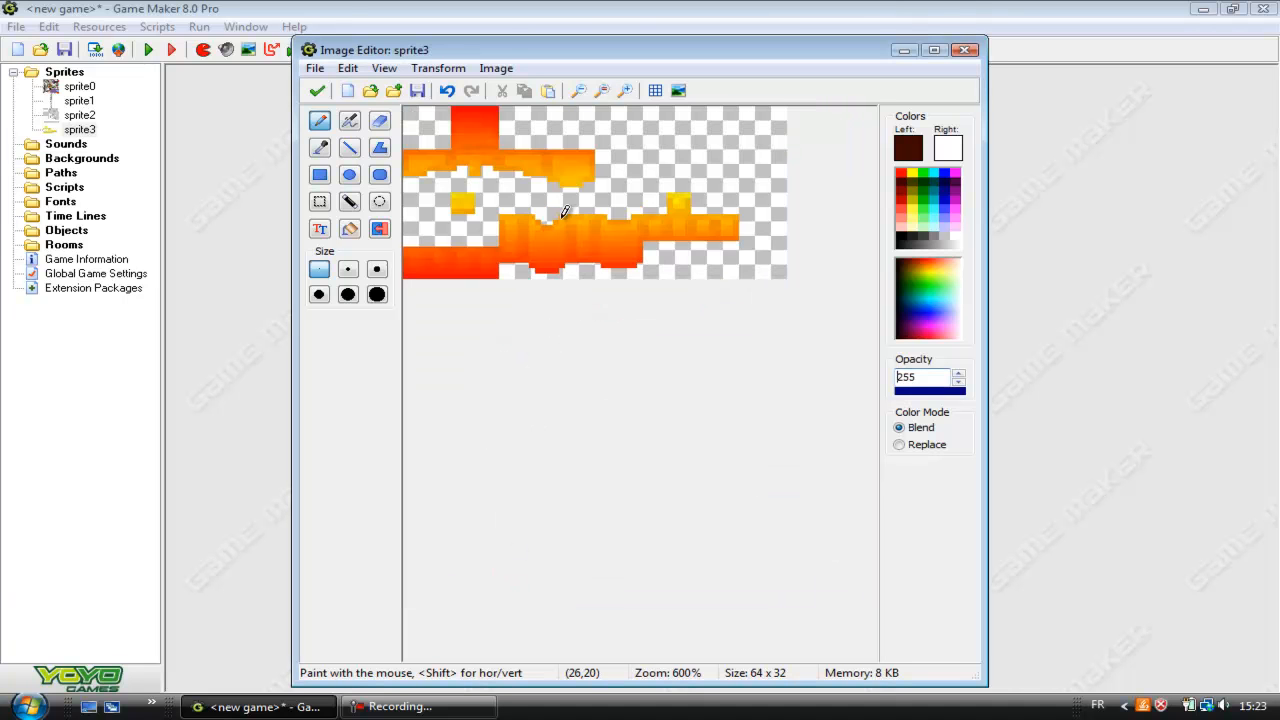
Step: Sharpen the gradient-filled gold_1 armor image
click(462, 68)
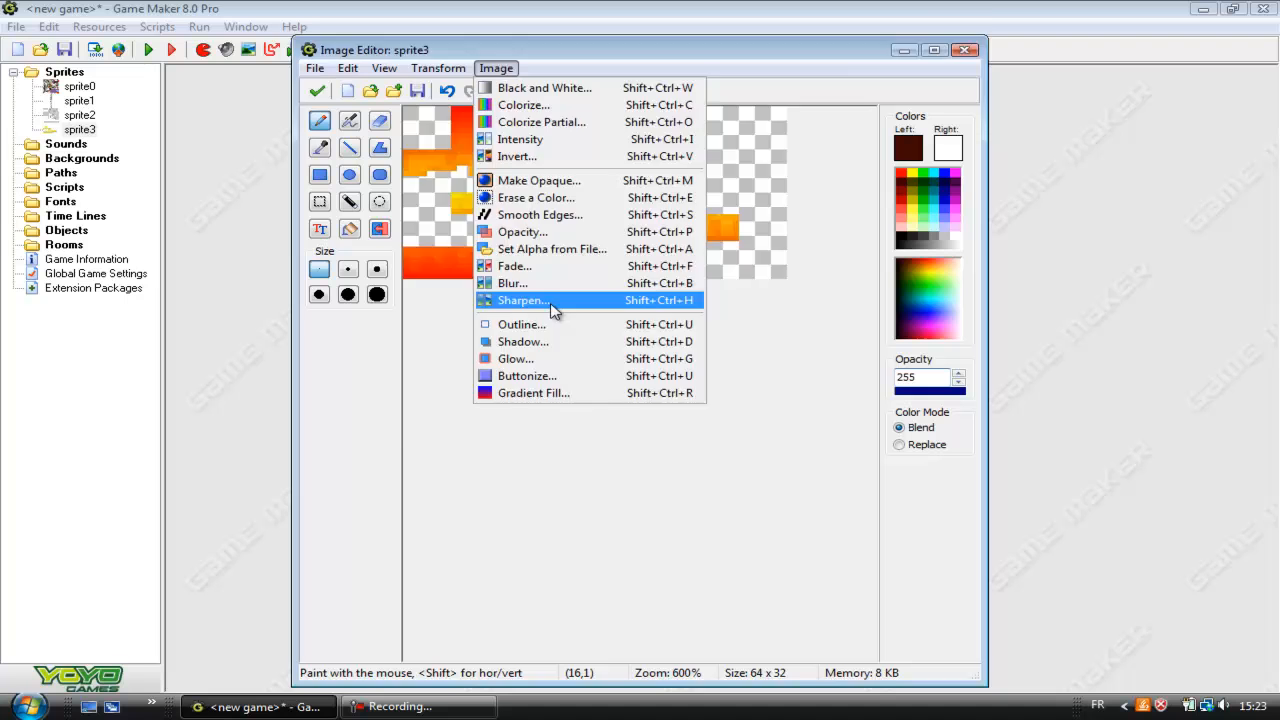
click(535, 300)
click(505, 436)
click(446, 92)
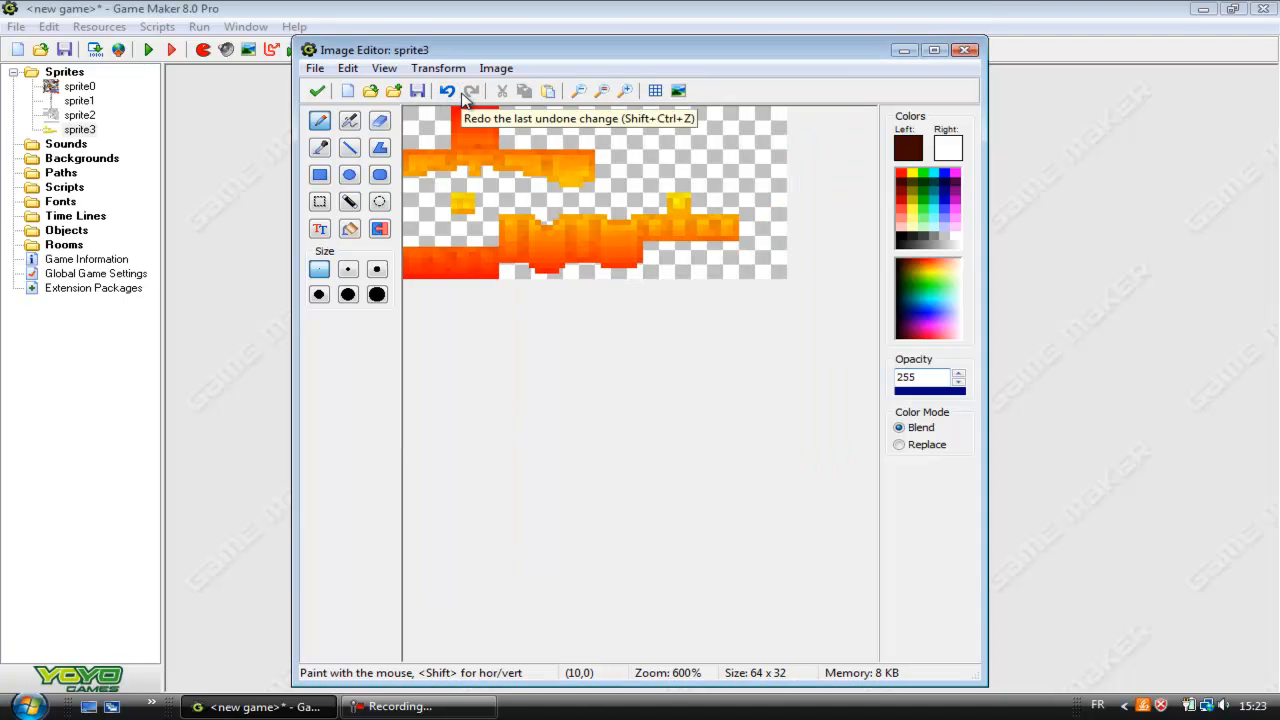
Step: Accept the recolored armor image and close sprite3 with its changes kept
click(317, 91)
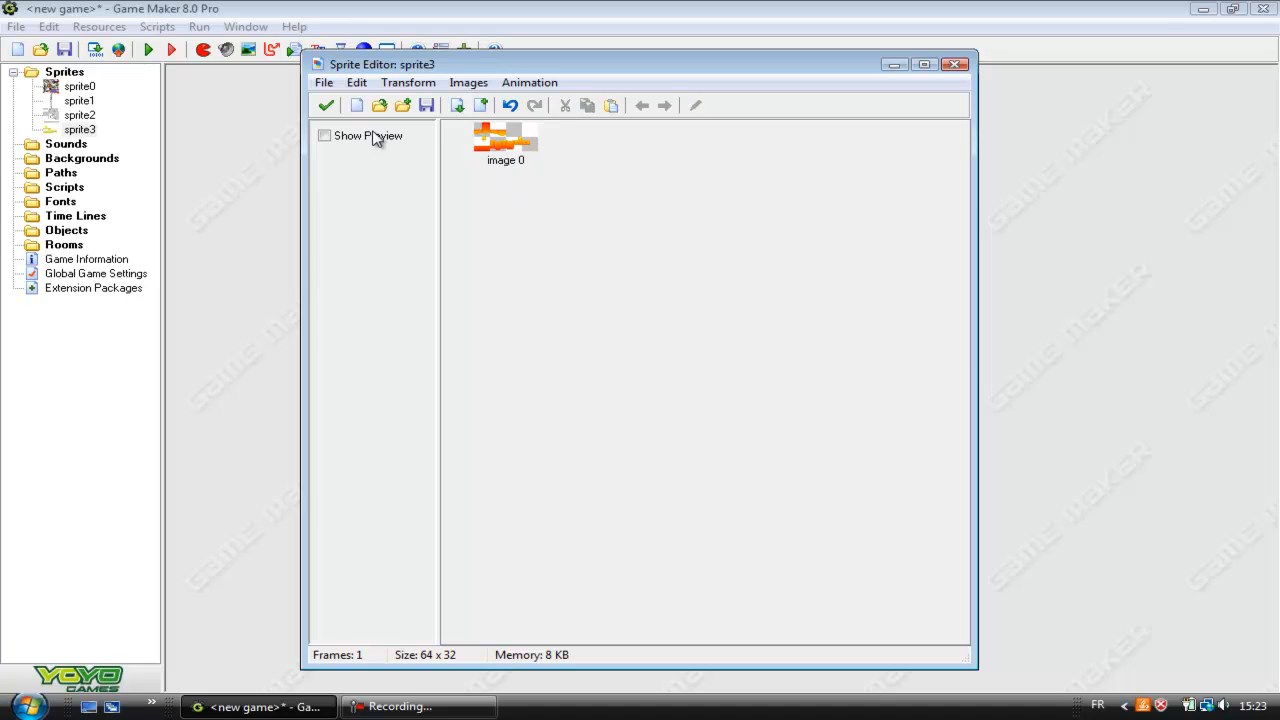
click(325, 105)
click(445, 531)
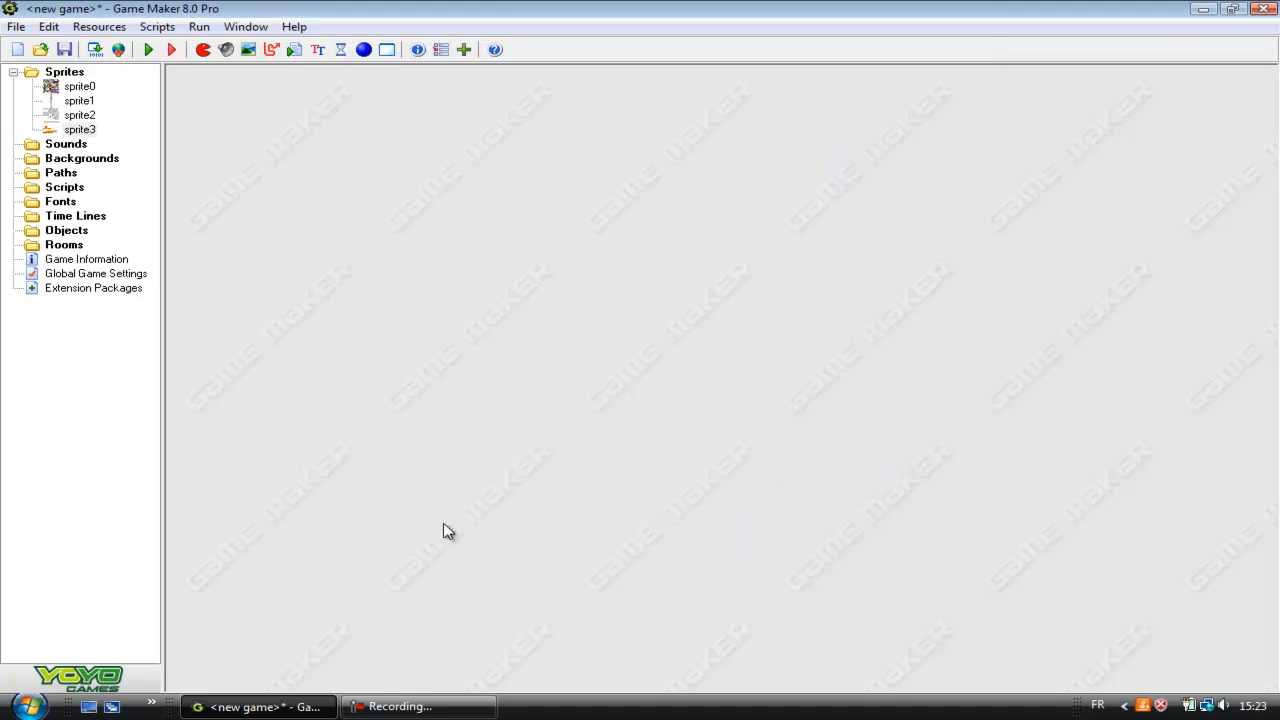
Step: Create another new sprite and load the gold_2 image from the armor folder into it
click(203, 50)
click(440, 378)
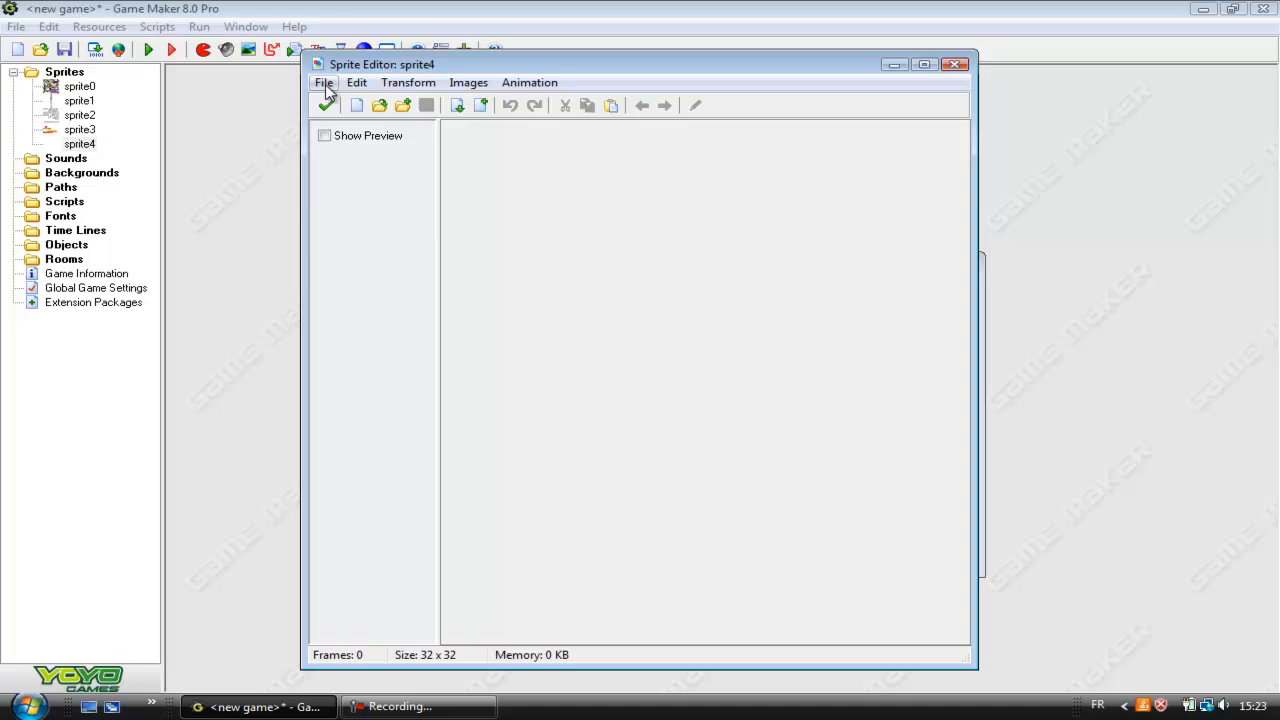
click(325, 84)
click(571, 334)
click(327, 106)
click(468, 330)
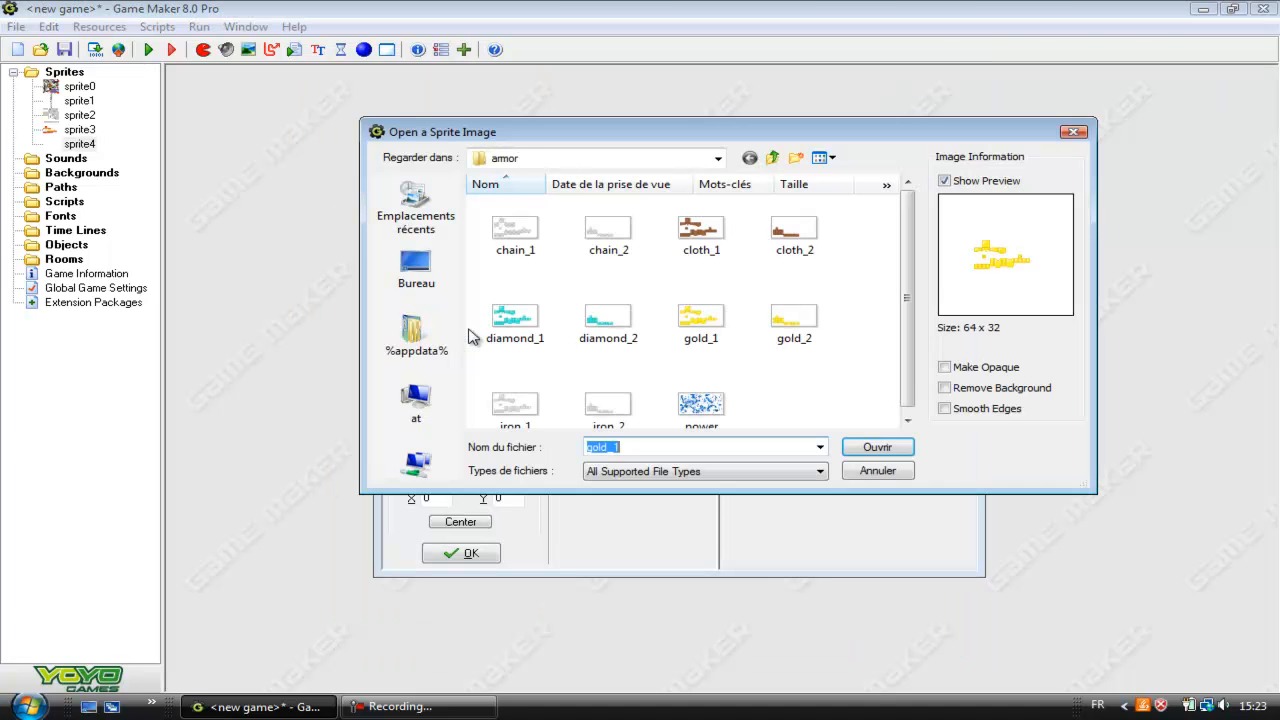
click(806, 291)
click(905, 448)
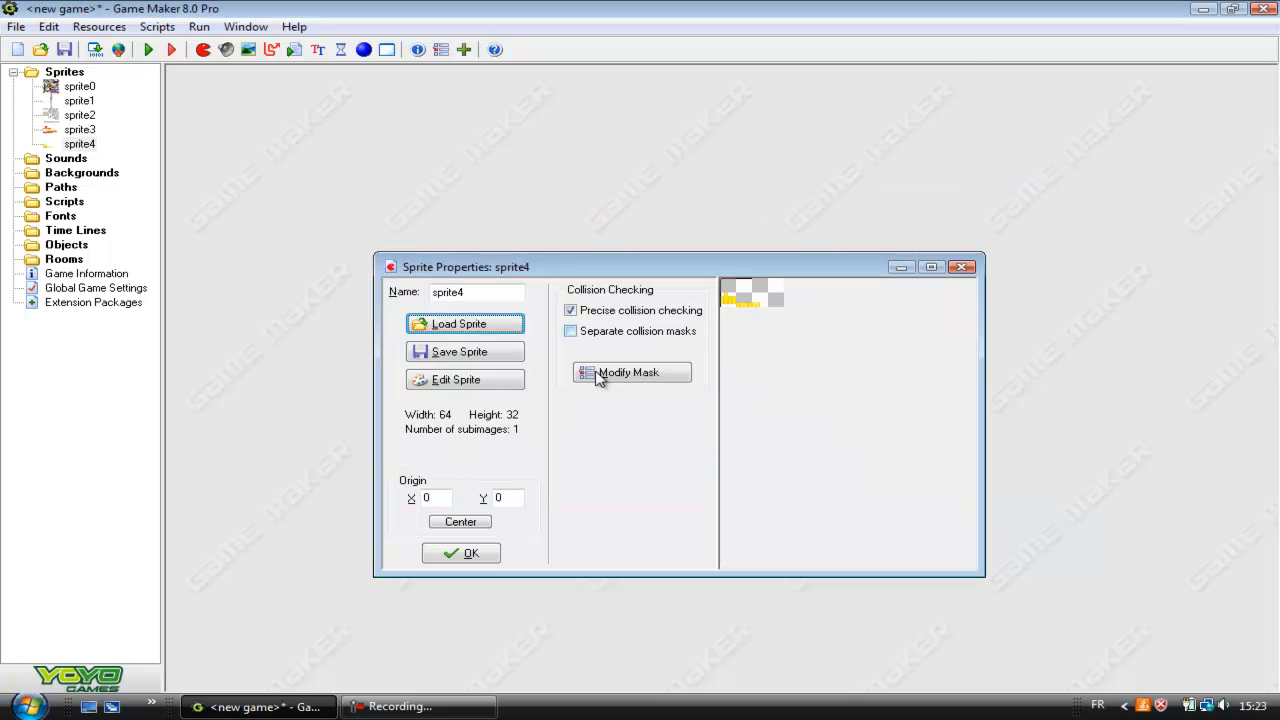
Step: Open sprite4's gold_2 image for editing and apply the same red-yellow-red vertical gradient fill at opacity 106
click(510, 381)
double_click(529, 128)
click(624, 91)
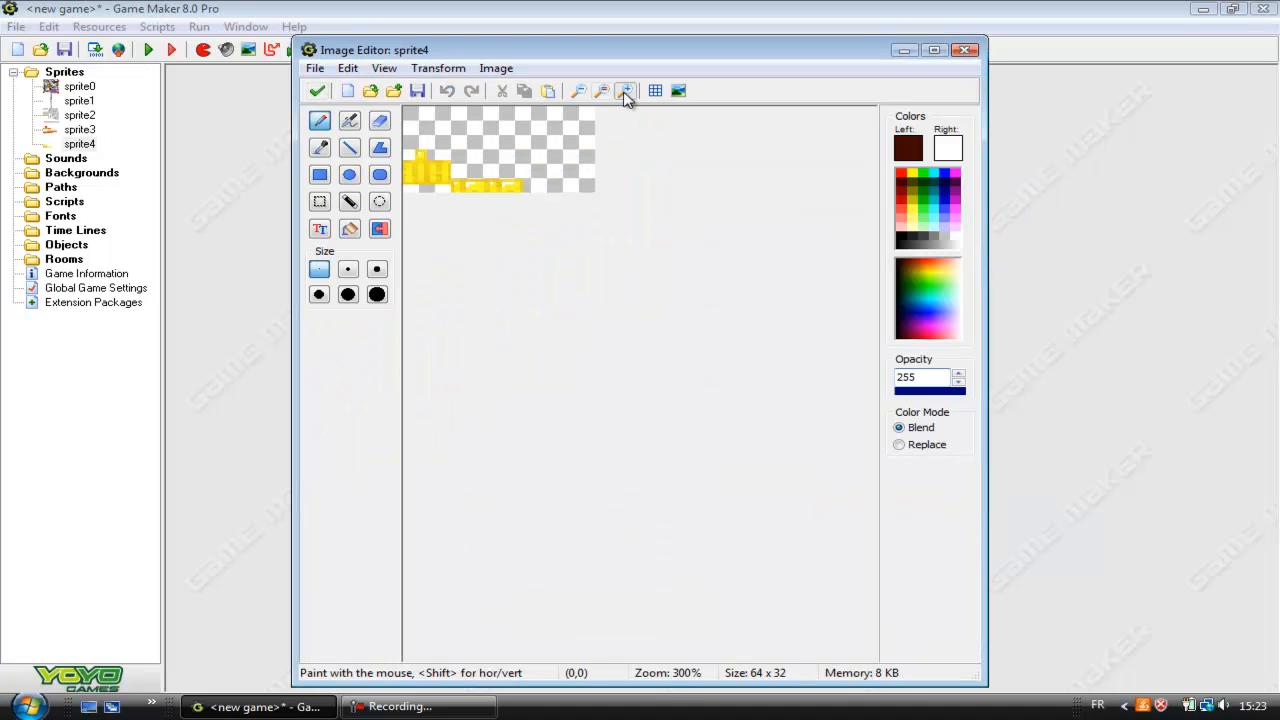
click(624, 91)
click(624, 91)
click(496, 68)
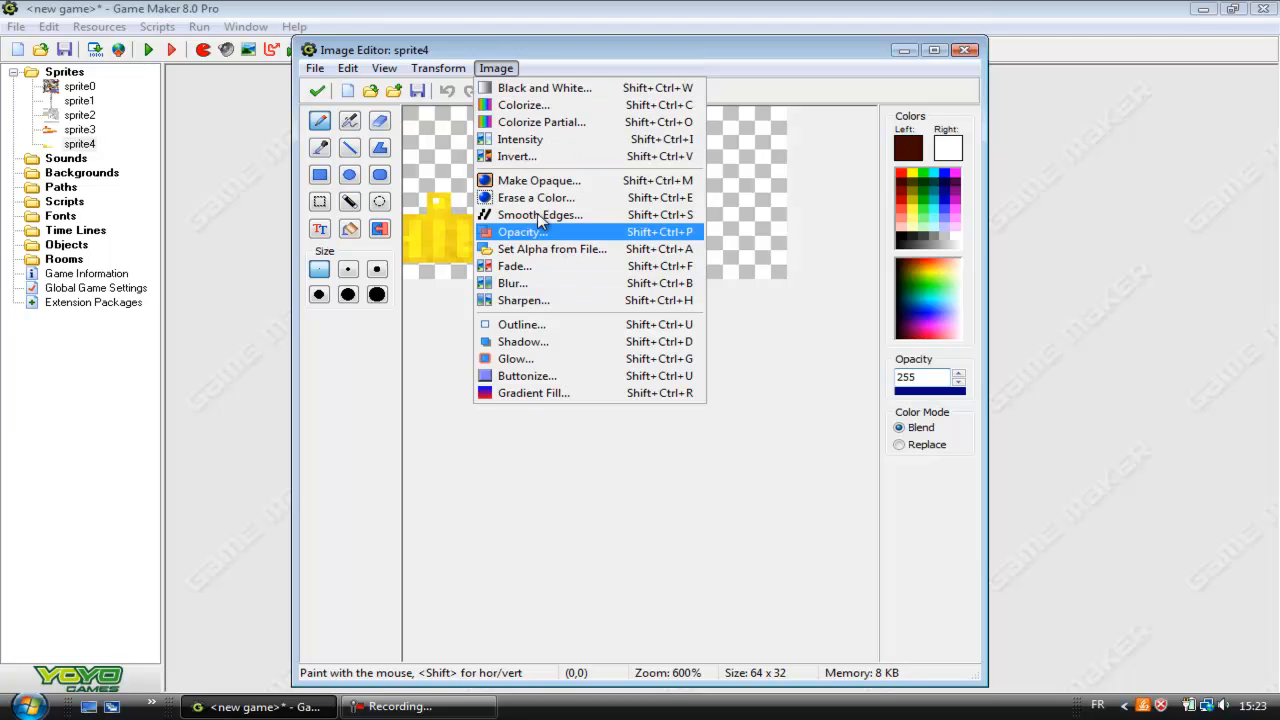
click(570, 392)
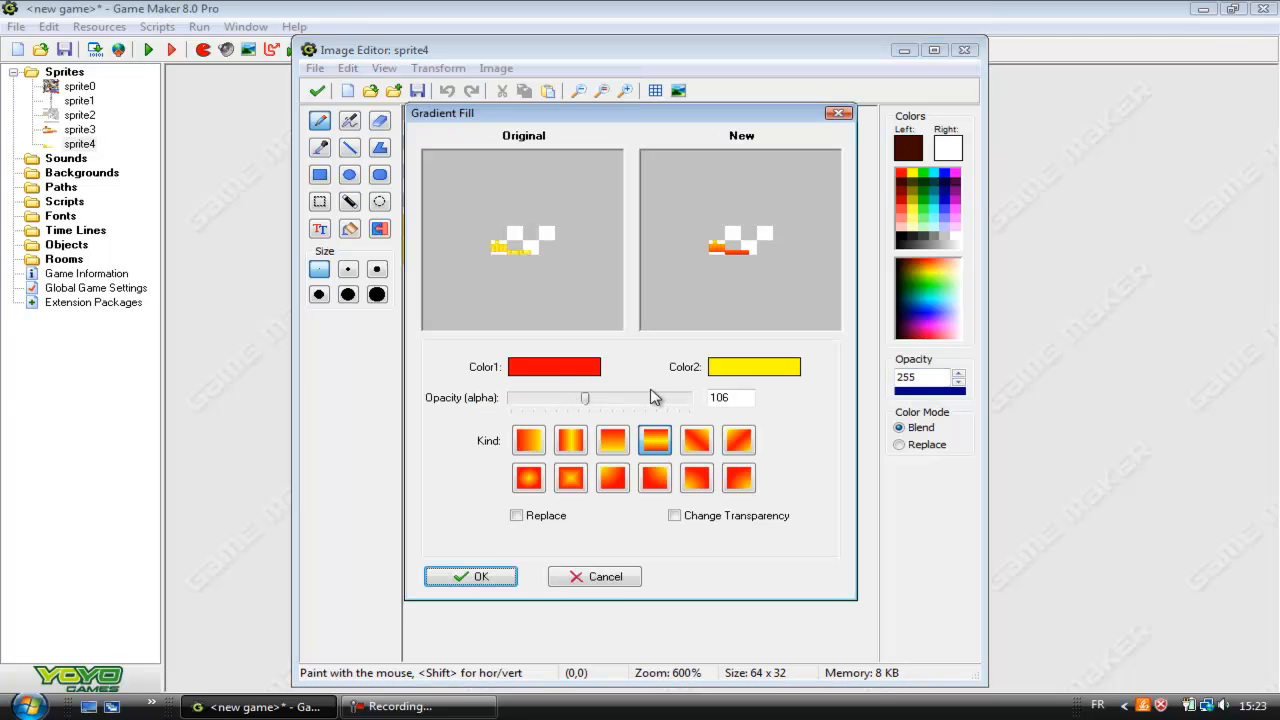
click(497, 578)
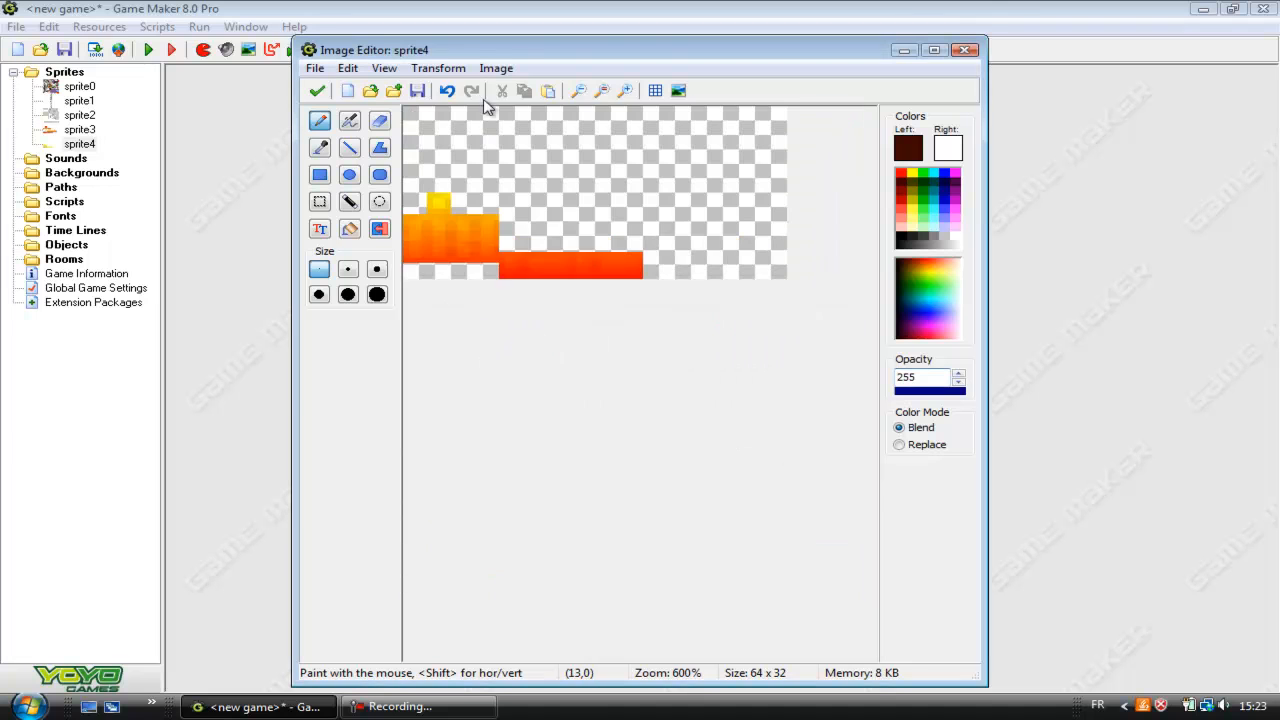
Step: Sharpen the gradient-filled gold_2 armor image
click(496, 68)
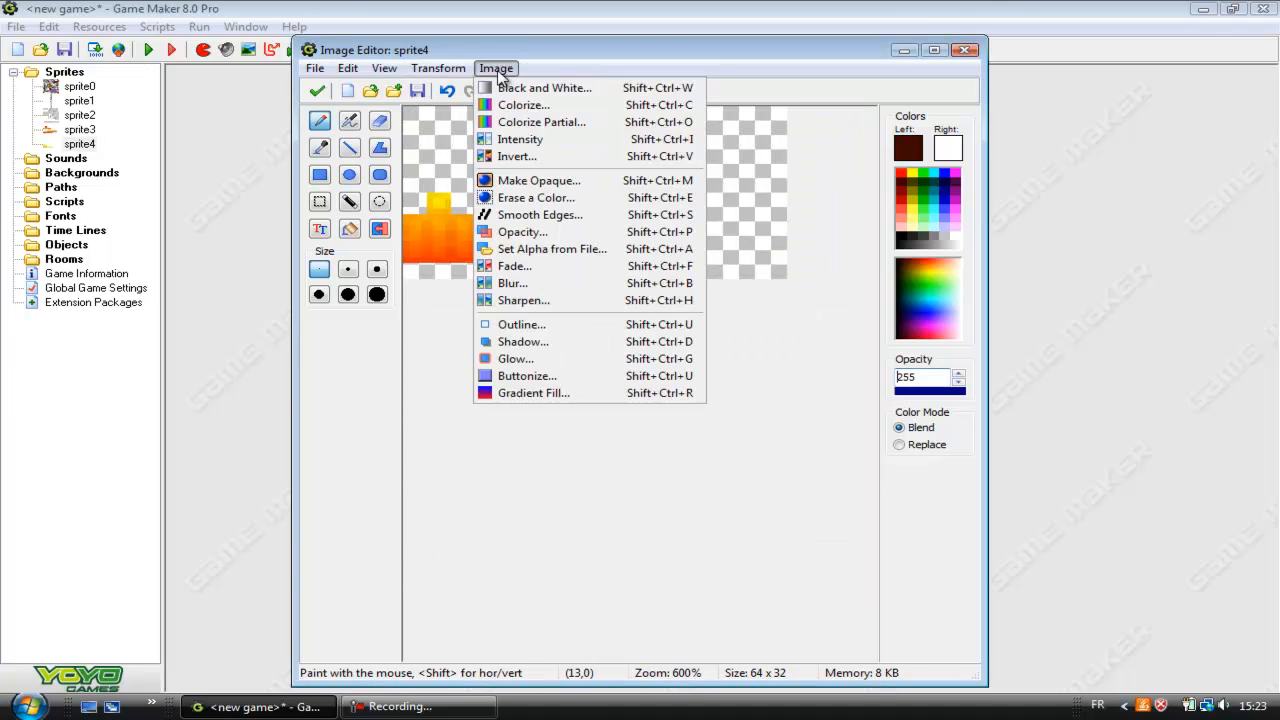
click(524, 300)
click(497, 432)
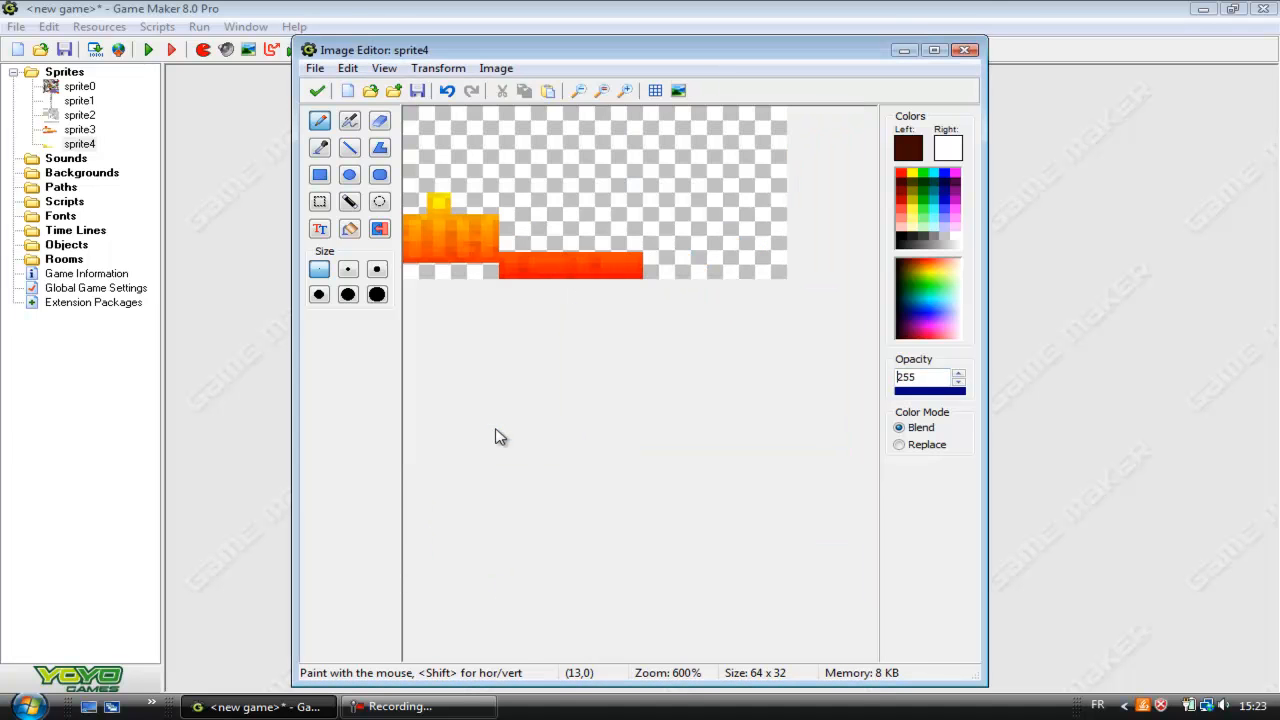
Step: Accept the recolored gold_2 armor image and close sprite4 with its changes kept
click(318, 91)
click(327, 106)
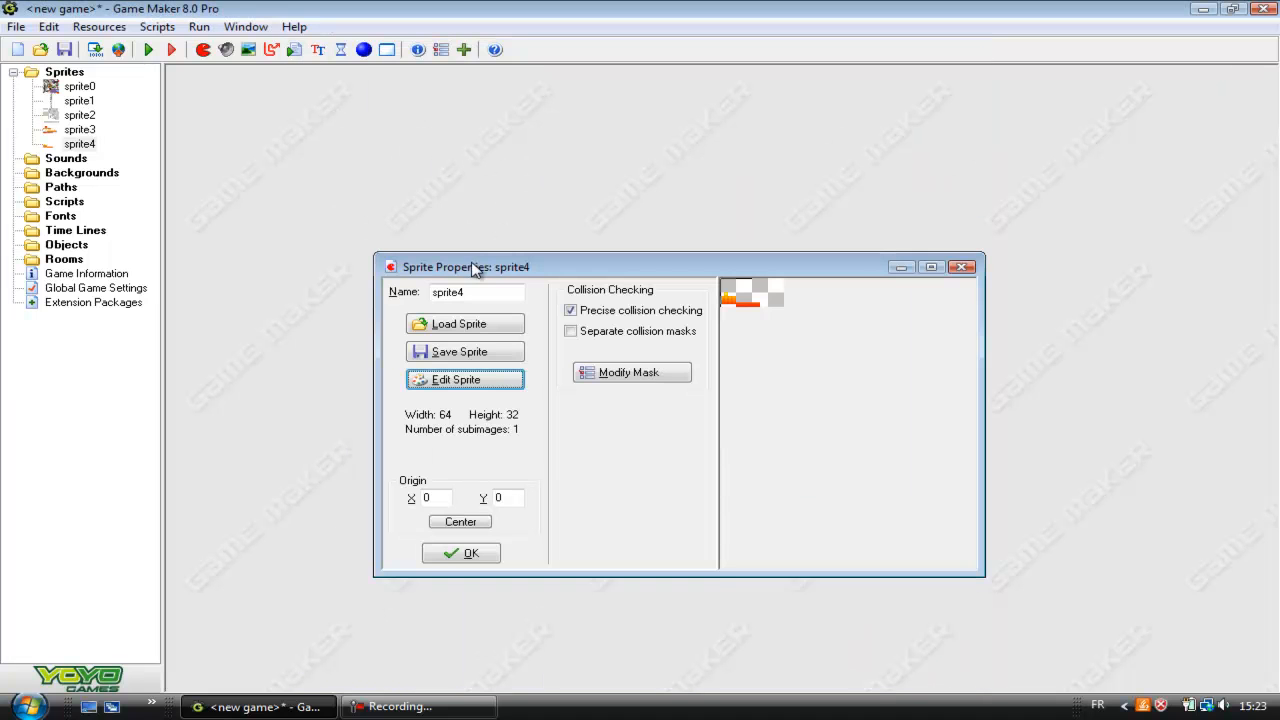
click(447, 469)
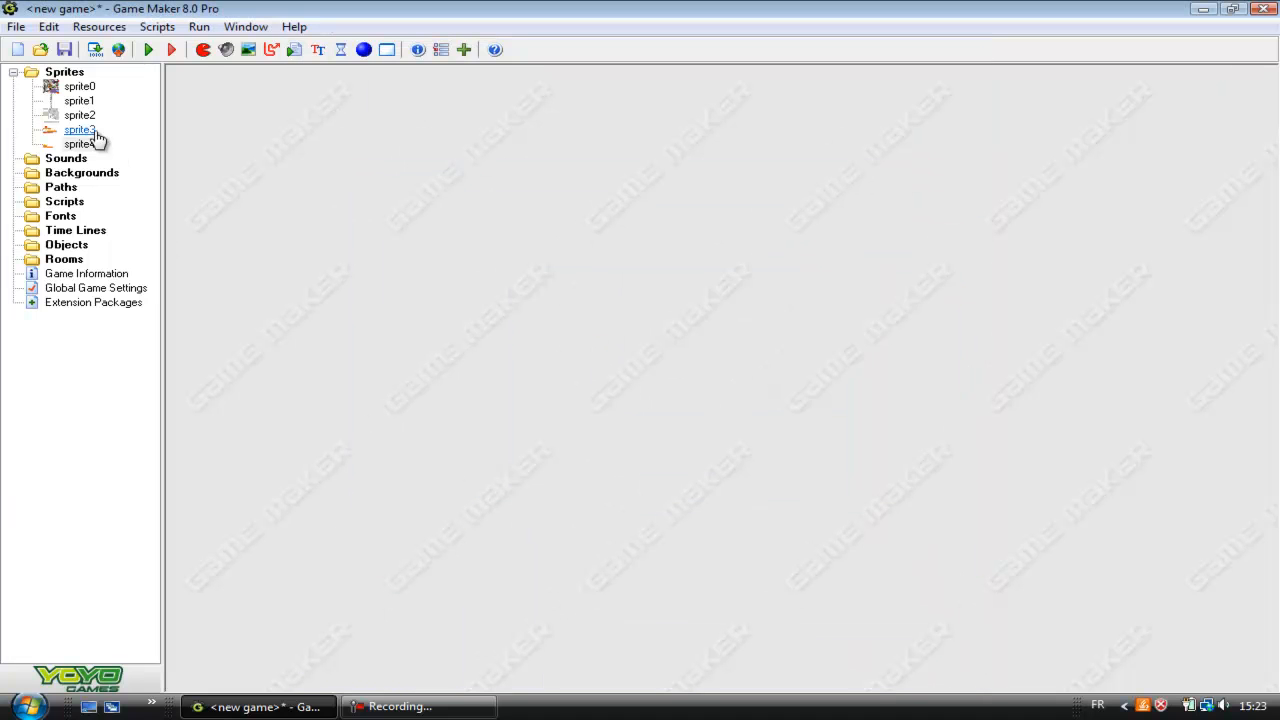
Step: Create a new sprite and load the kz painting image from the art folder into it
click(202, 50)
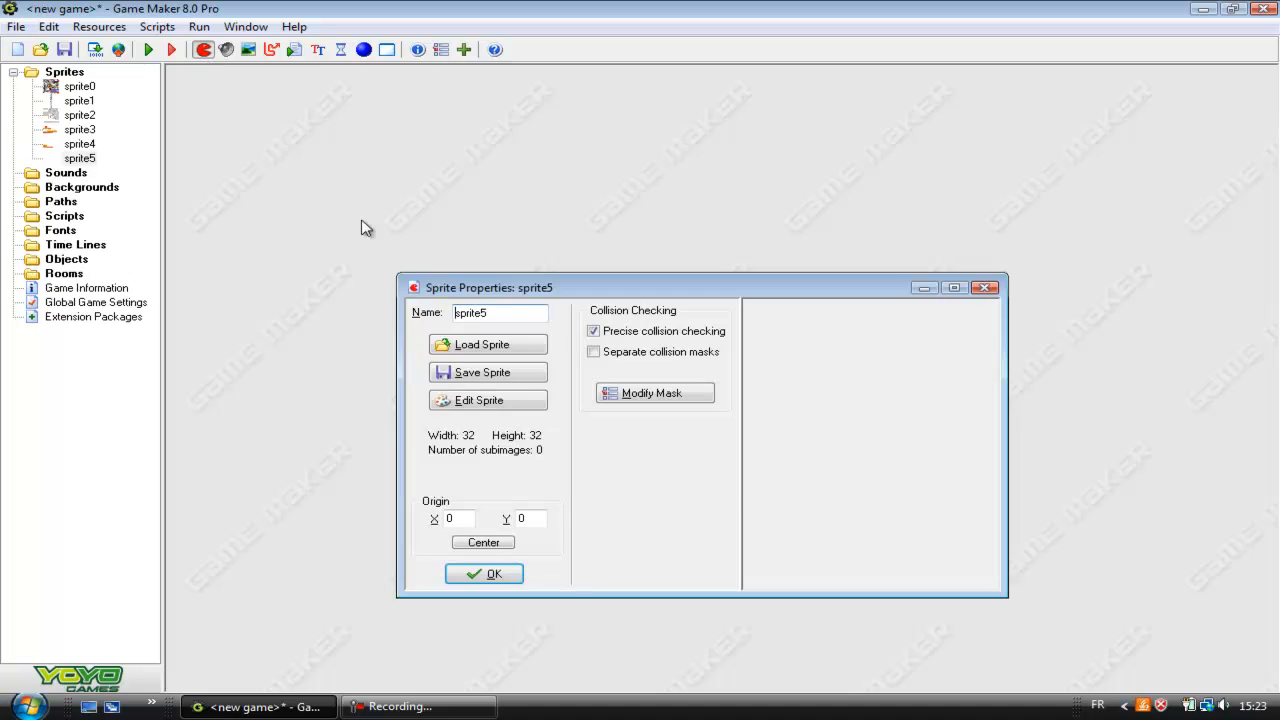
click(455, 348)
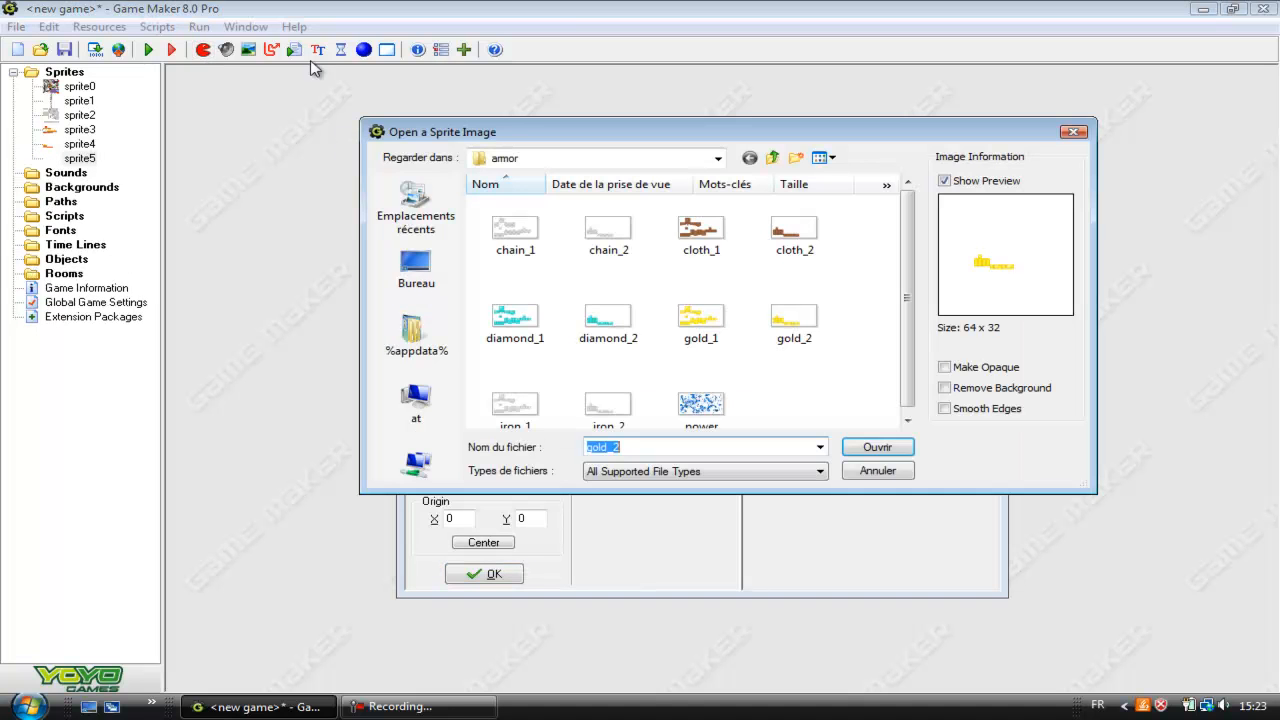
click(772, 158)
double_click(610, 222)
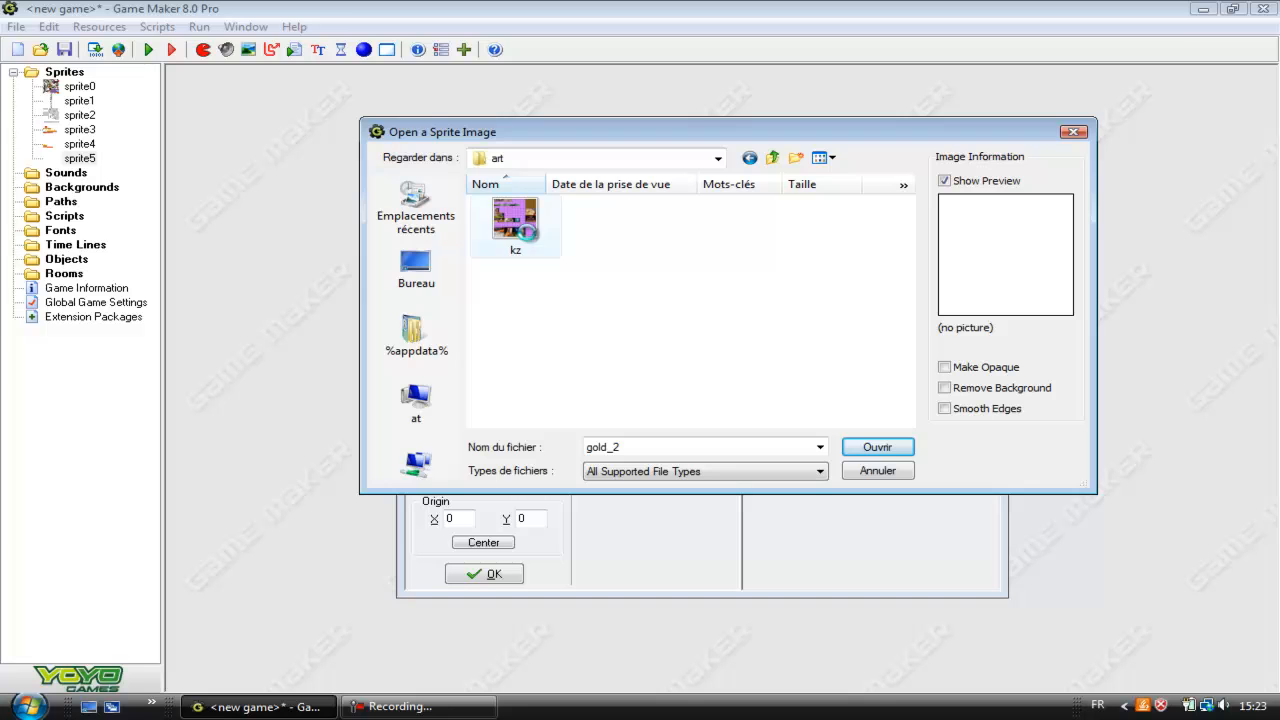
click(515, 220)
click(877, 447)
Step: Open sprite5's kz image for editing and set up the Rectangle tool with black as the drawing color
click(515, 399)
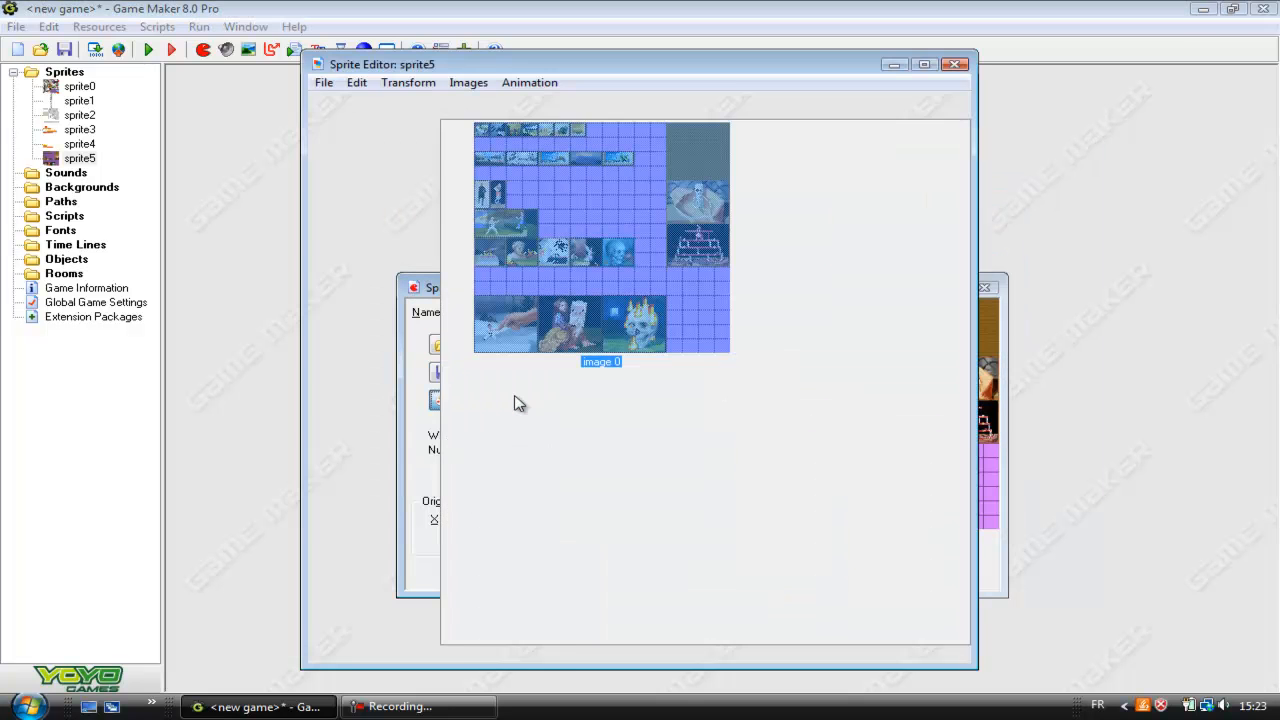
double_click(730, 322)
click(625, 90)
click(625, 90)
click(625, 90)
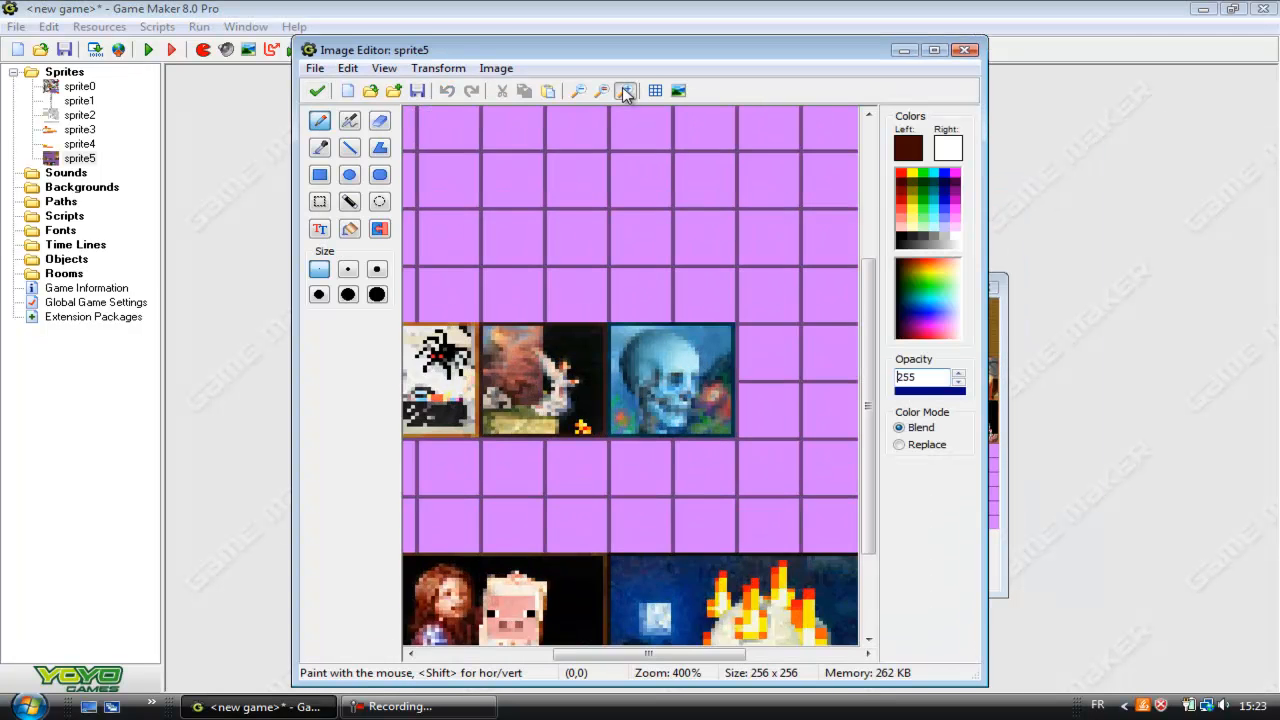
click(625, 90)
drag(697, 660, 544, 656)
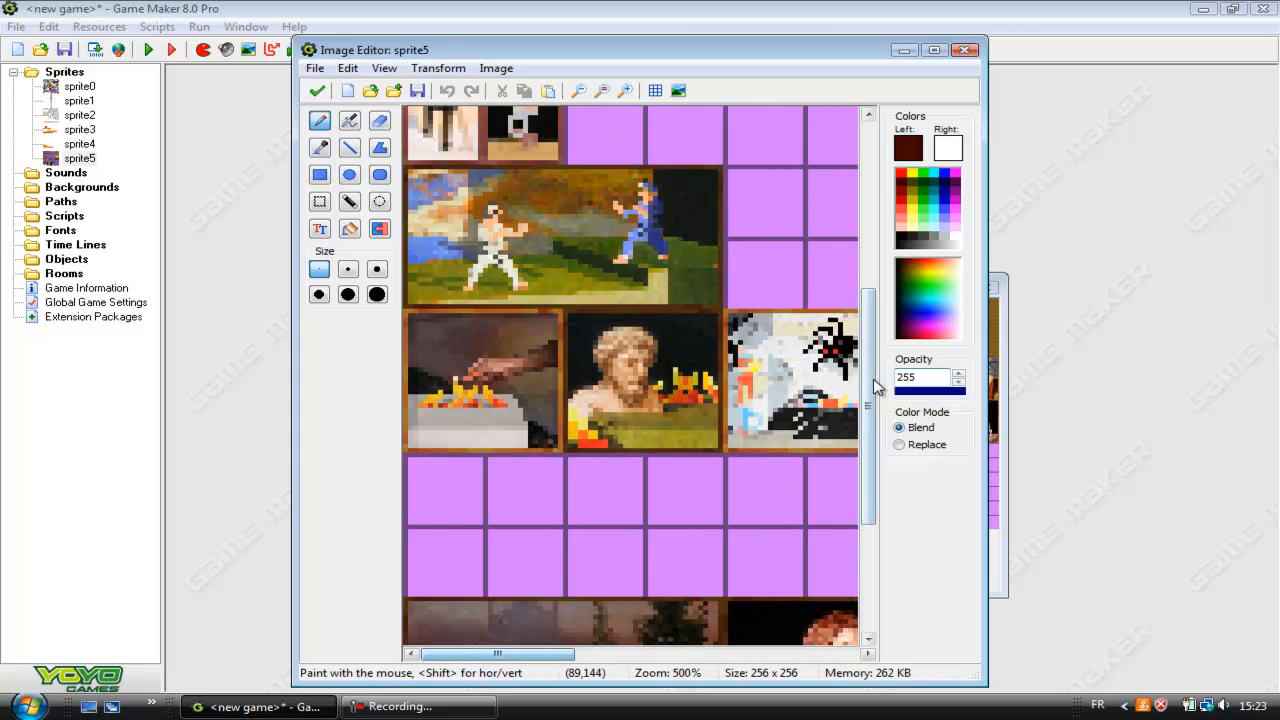
drag(870, 400, 842, 219)
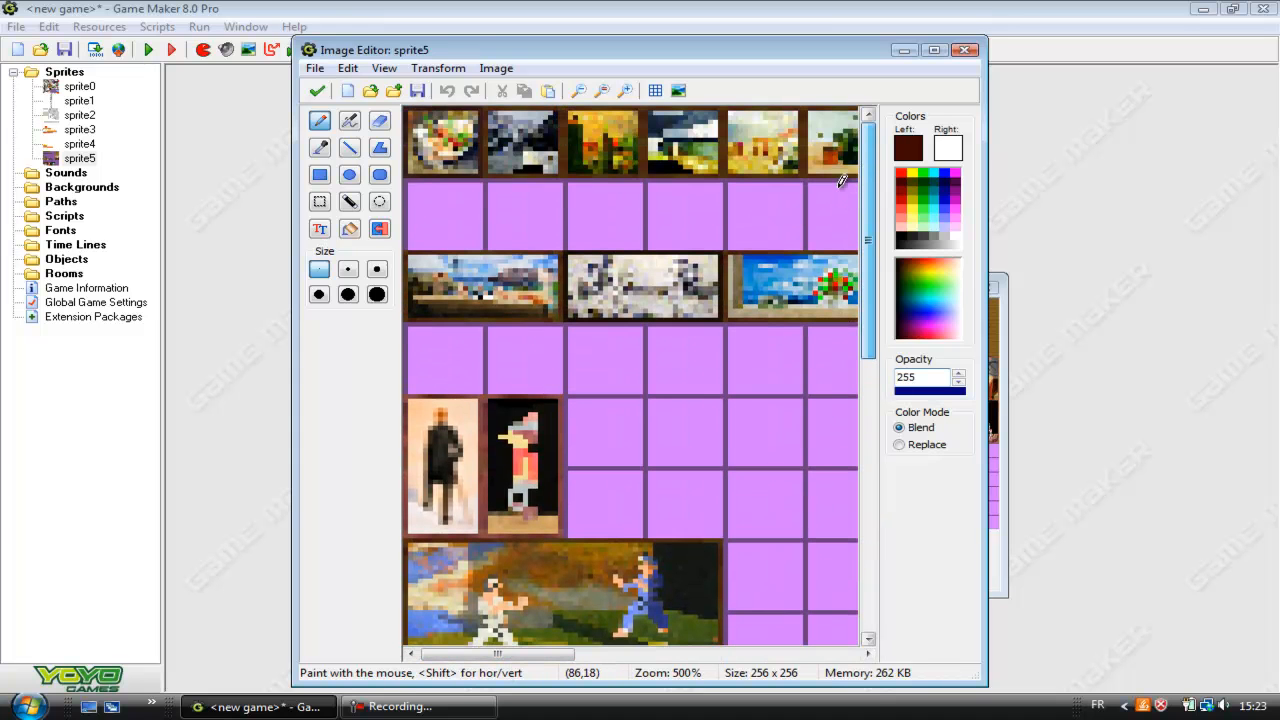
click(321, 202)
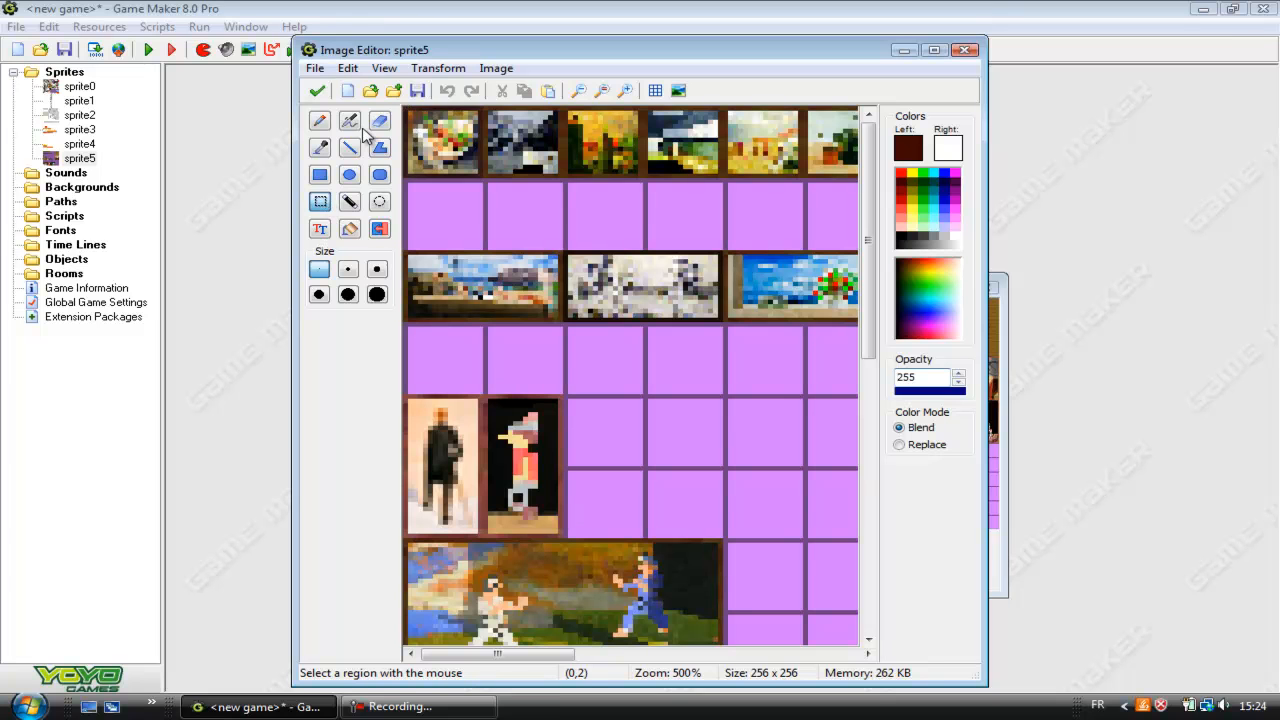
click(320, 175)
click(908, 234)
Step: Cover the first three small paintings in the top row with filled black rectangles, keeping their frames
drag(409, 112, 473, 171)
drag(490, 113, 555, 171)
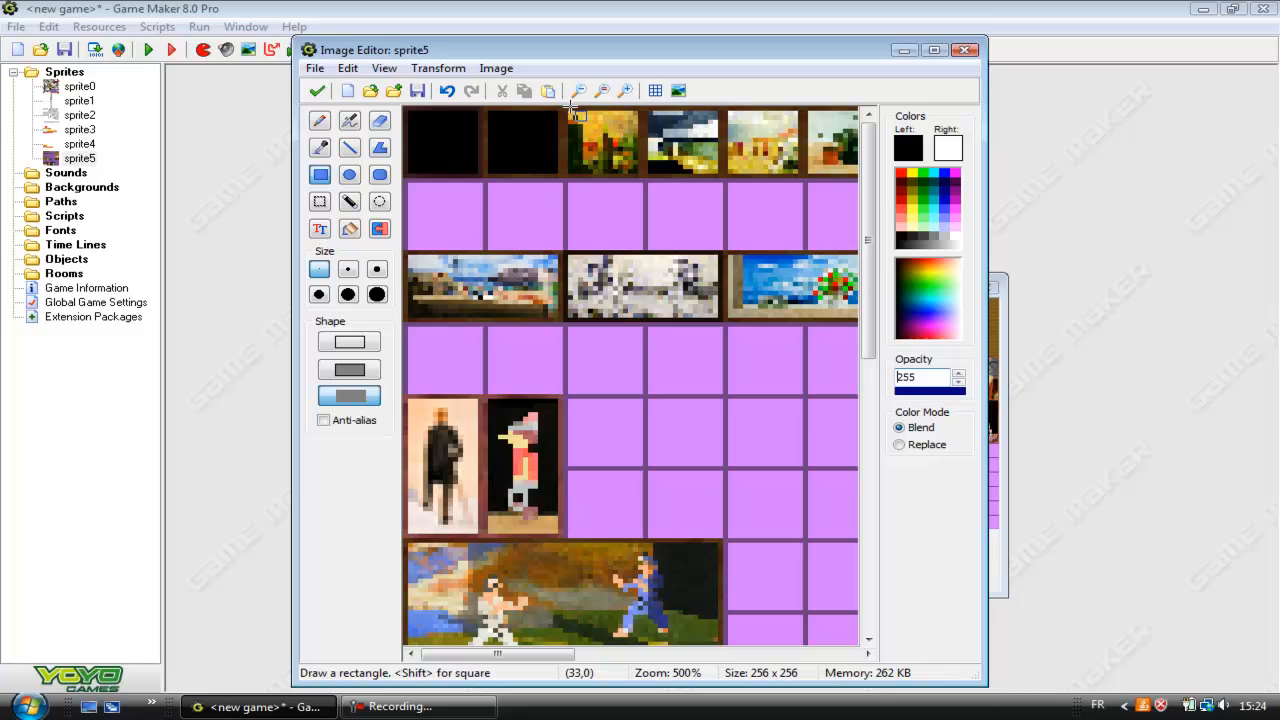
drag(572, 113, 629, 166)
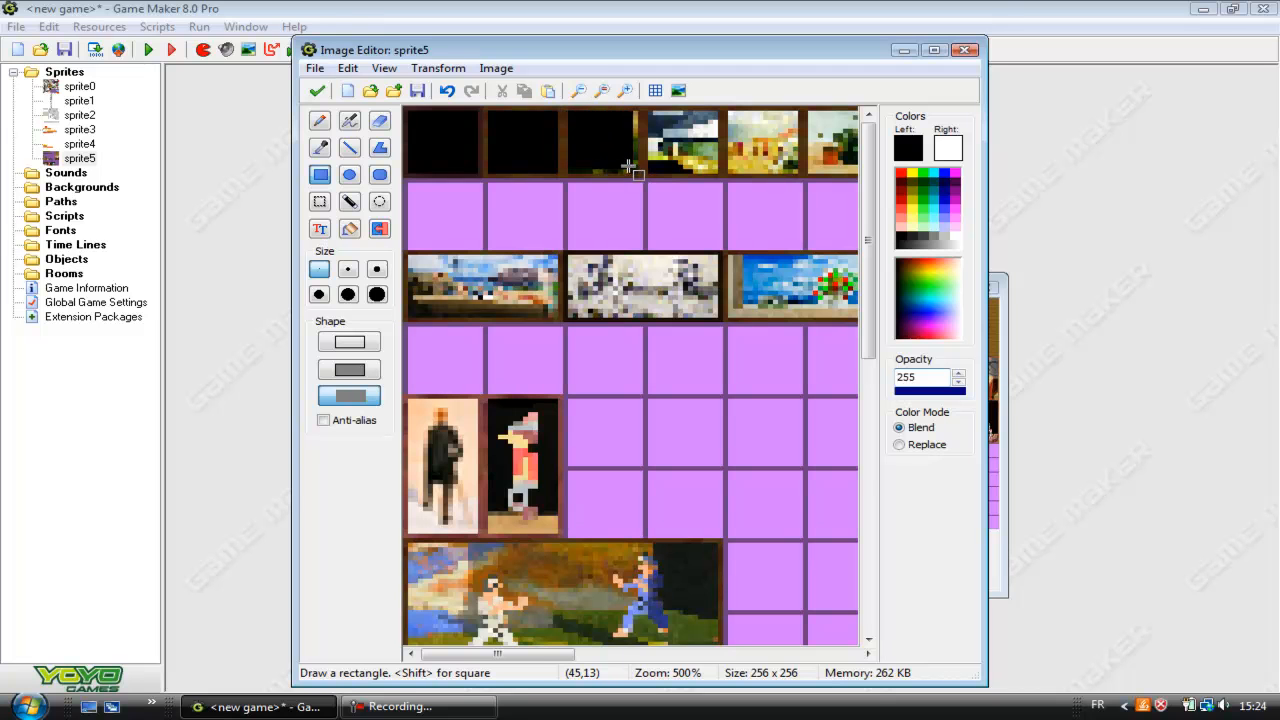
drag(651, 109, 686, 152)
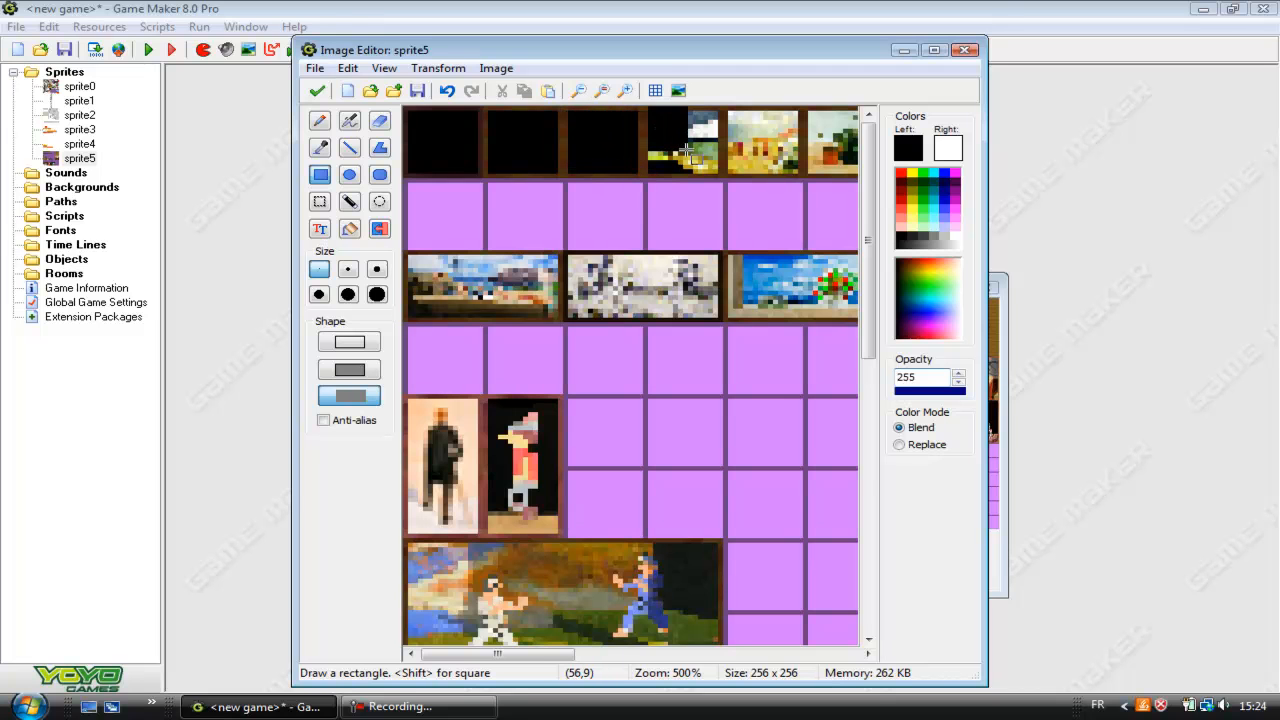
click(452, 94)
click(452, 94)
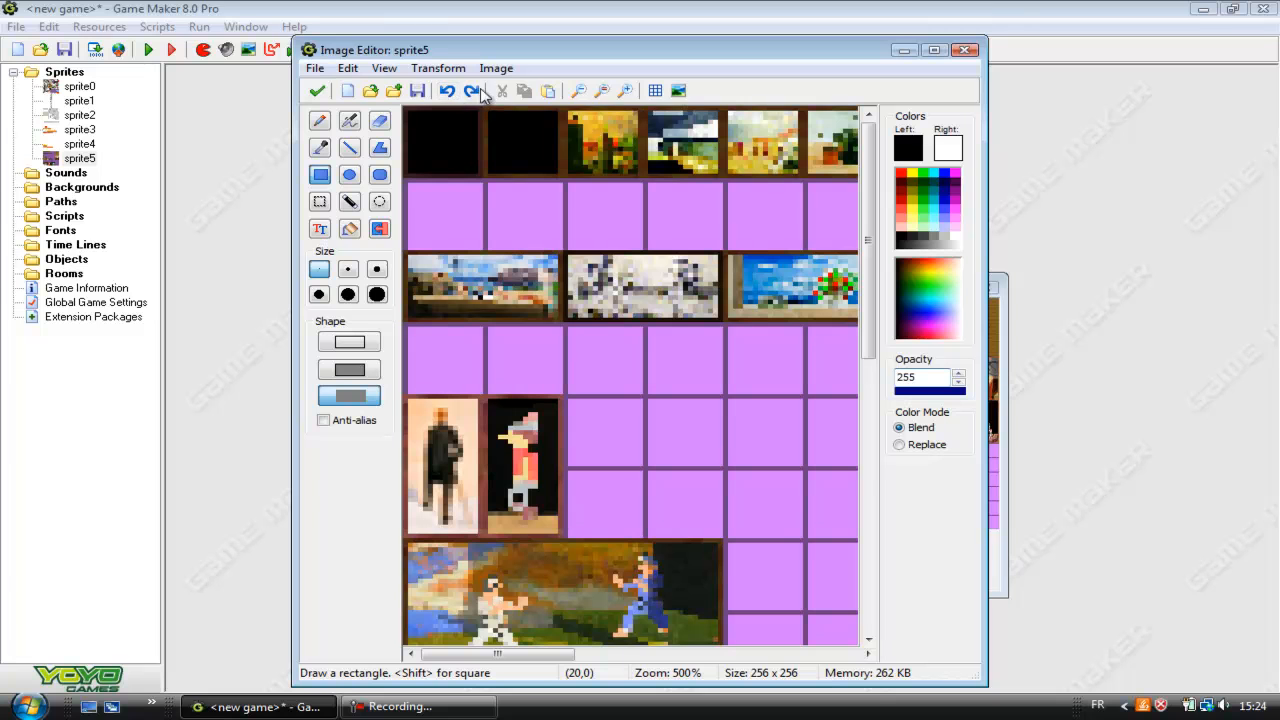
click(476, 91)
Step: Cover the remaining four small paintings in the top row with filled black rectangles inside their frames
drag(652, 112, 713, 165)
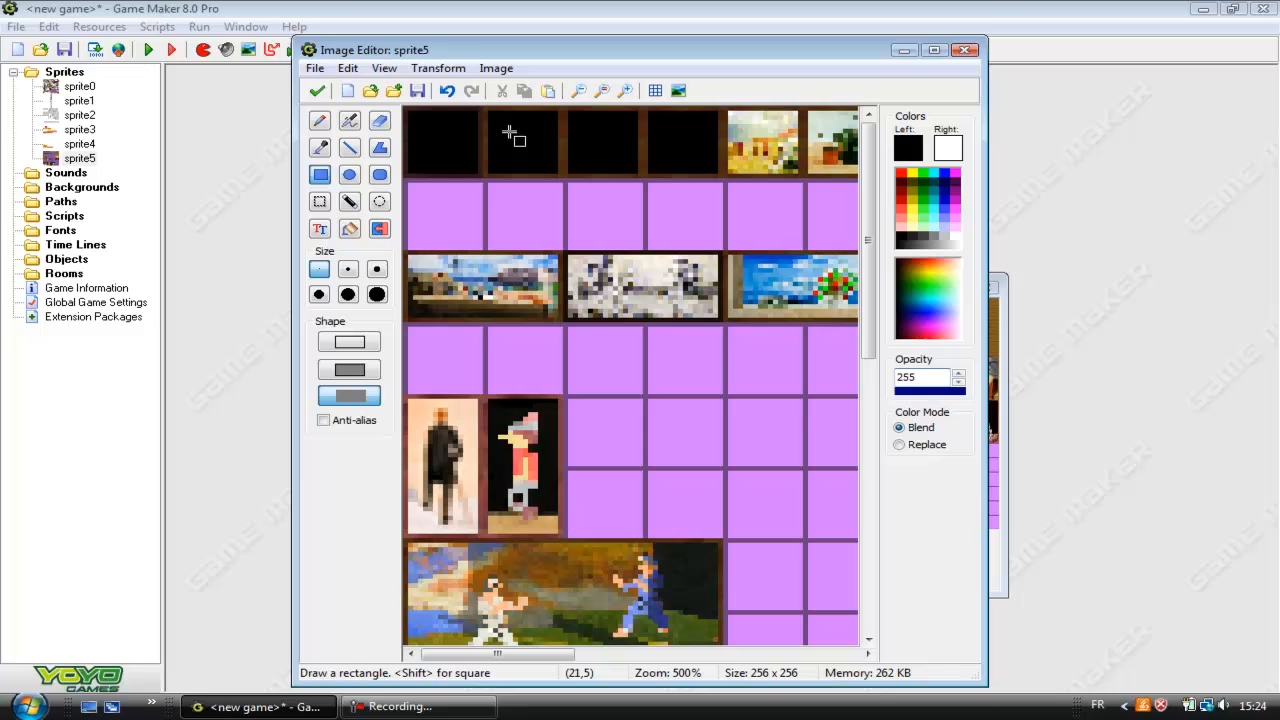
drag(731, 112, 793, 171)
drag(563, 655, 667, 654)
drag(514, 110, 578, 170)
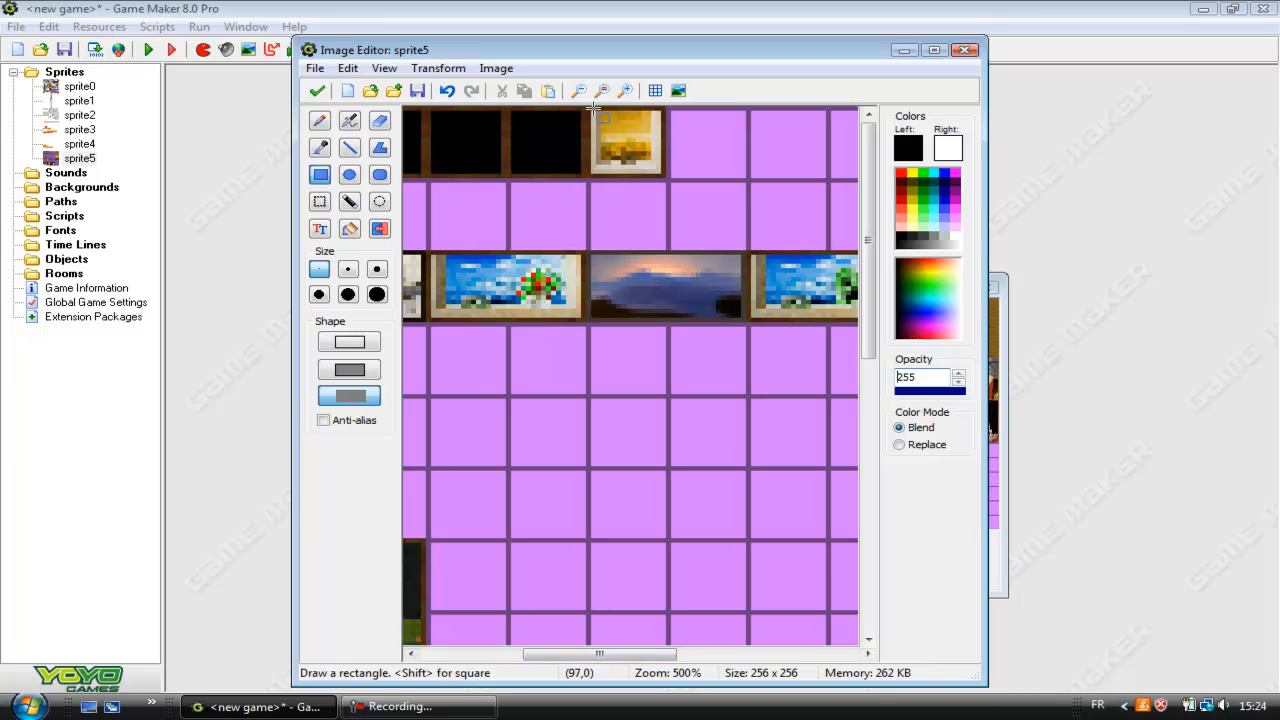
drag(593, 116, 656, 170)
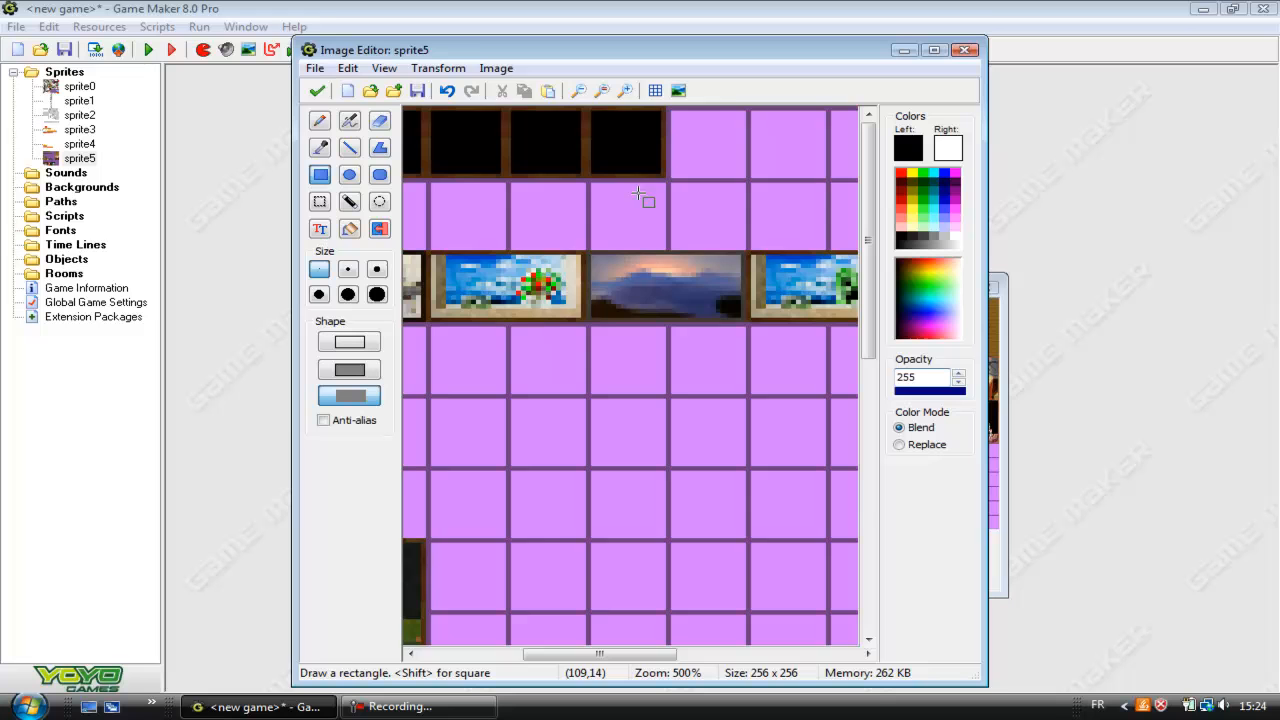
Step: Accept the blackened painting image and return to sprite5's properties
drag(552, 655, 406, 668)
click(322, 98)
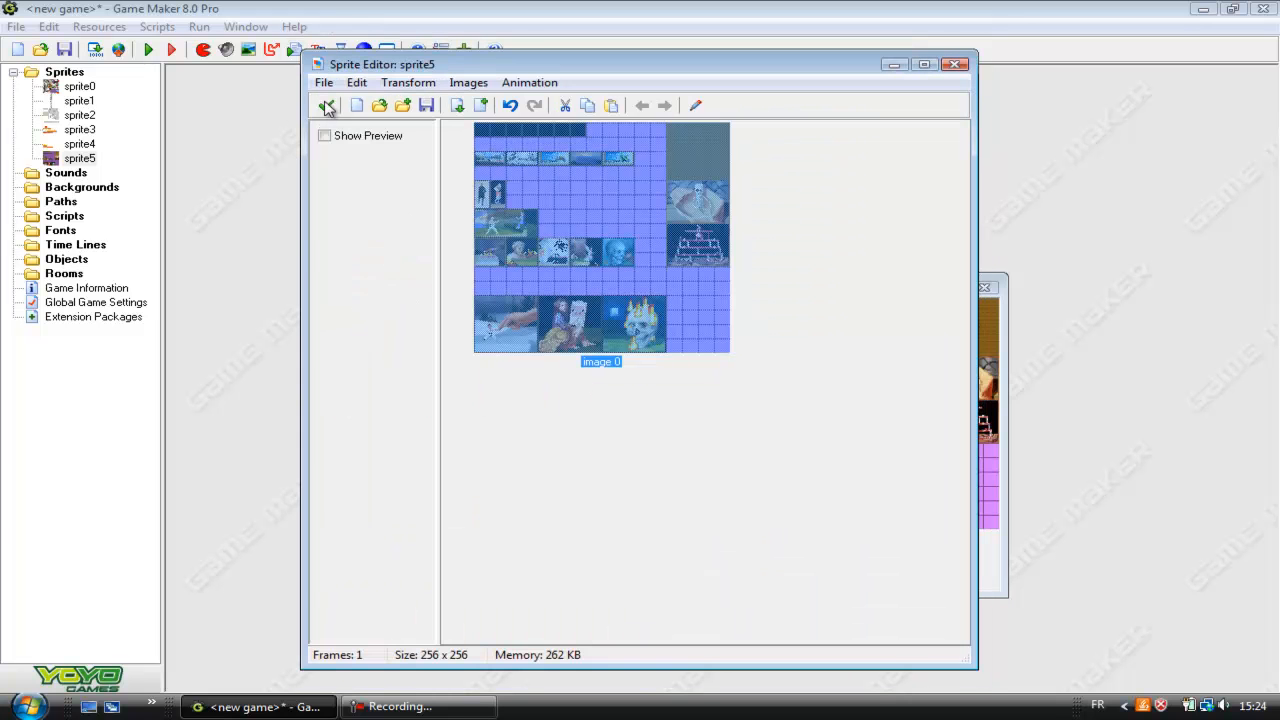
click(327, 106)
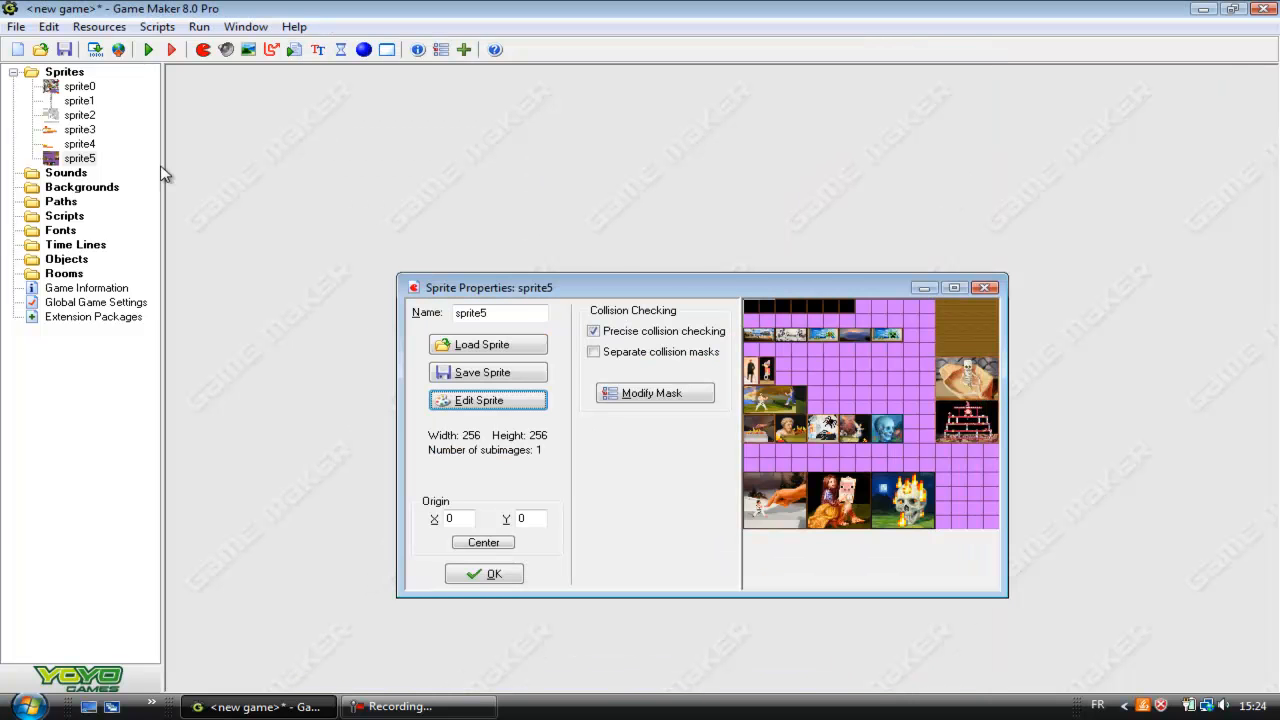
Step: Open sprite0's terrain image for editing and bring the bookshelf tile into view
double_click(72, 88)
click(249, 193)
double_click(617, 236)
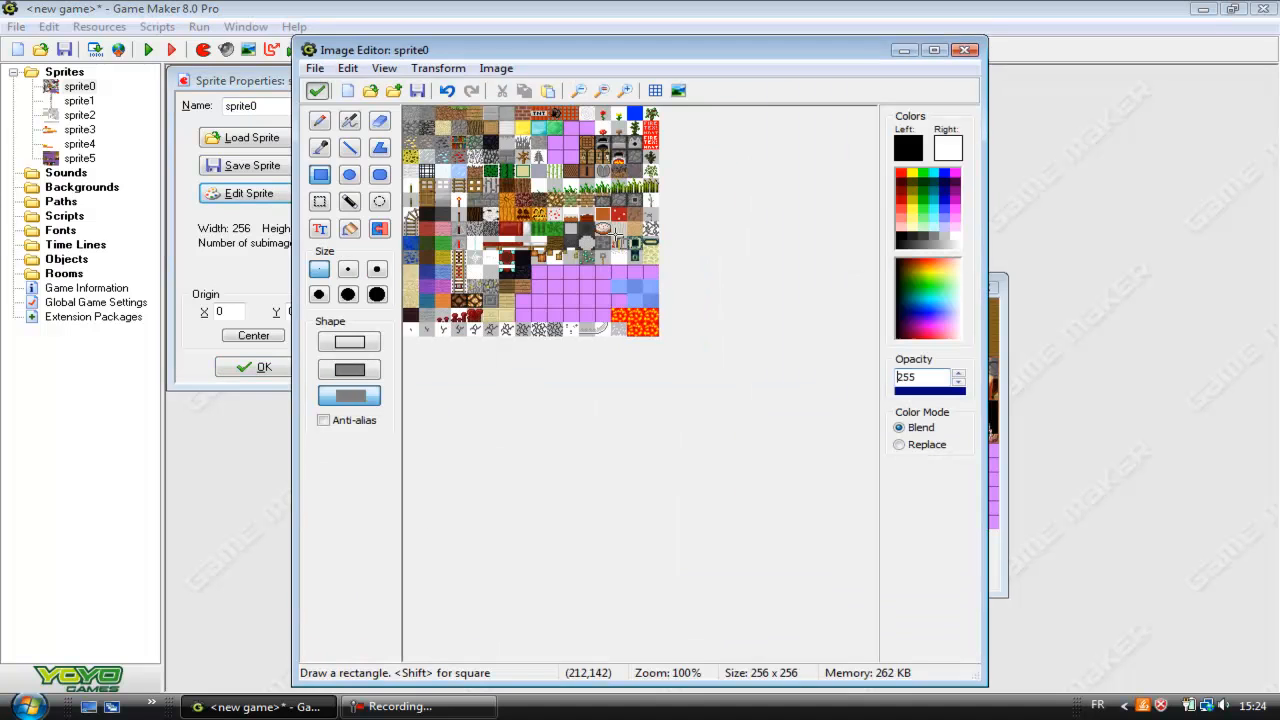
click(625, 91)
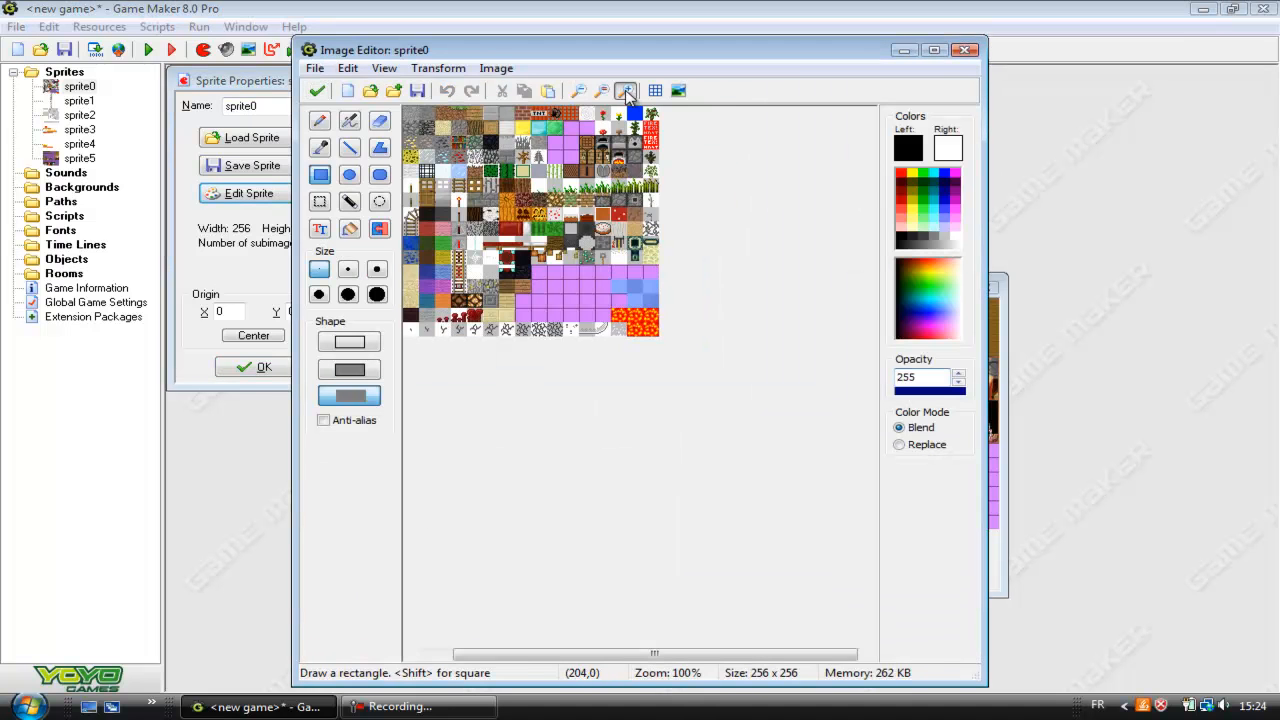
click(625, 91)
click(625, 91)
drag(668, 662, 536, 662)
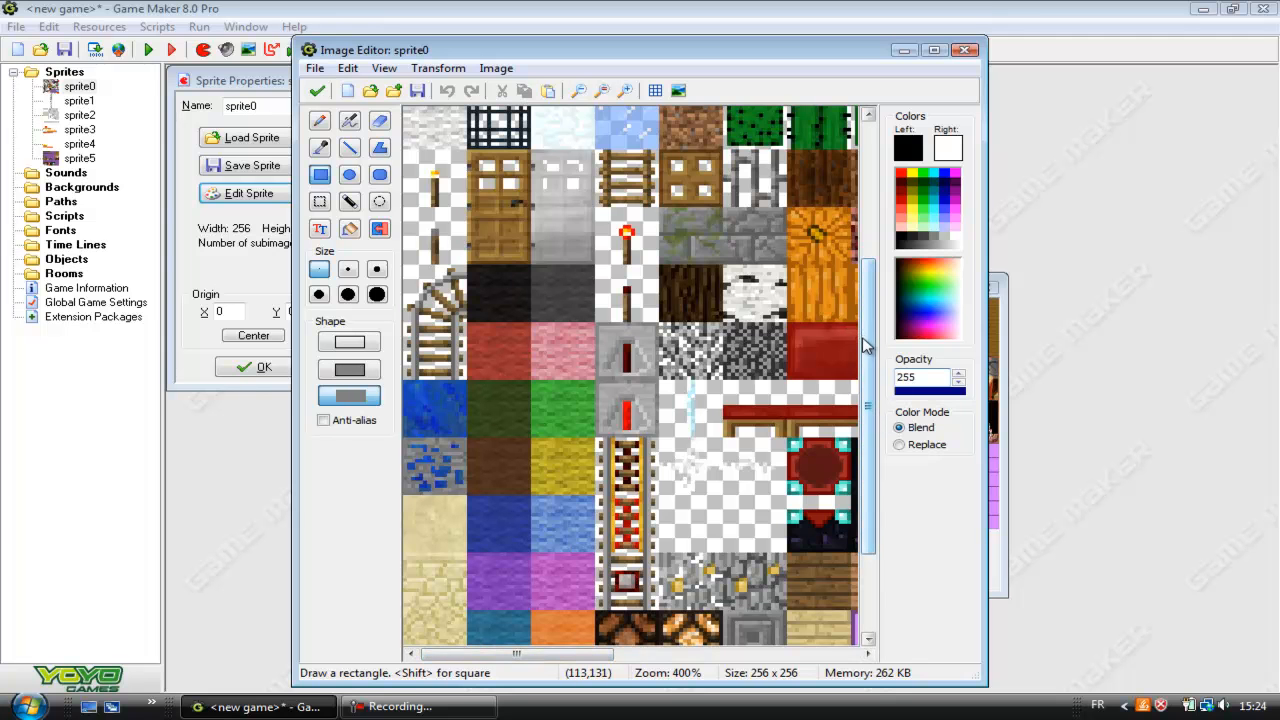
drag(866, 360, 850, 156)
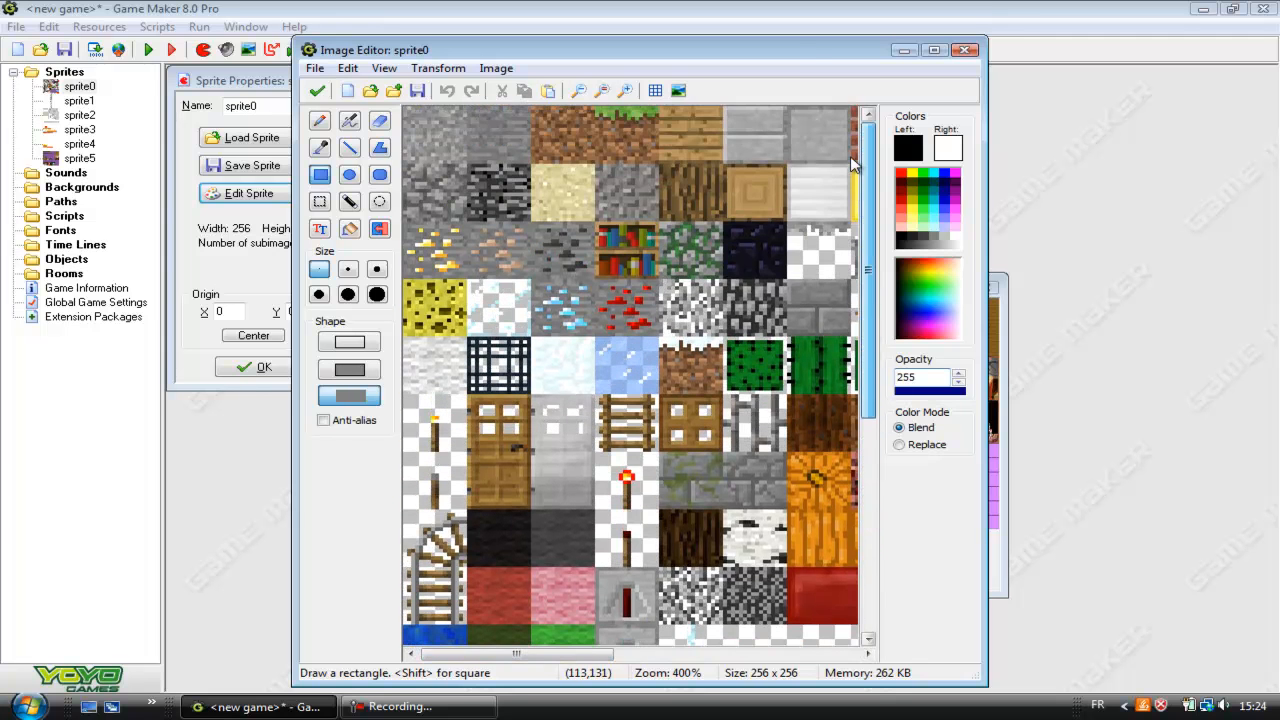
drag(516, 660, 582, 652)
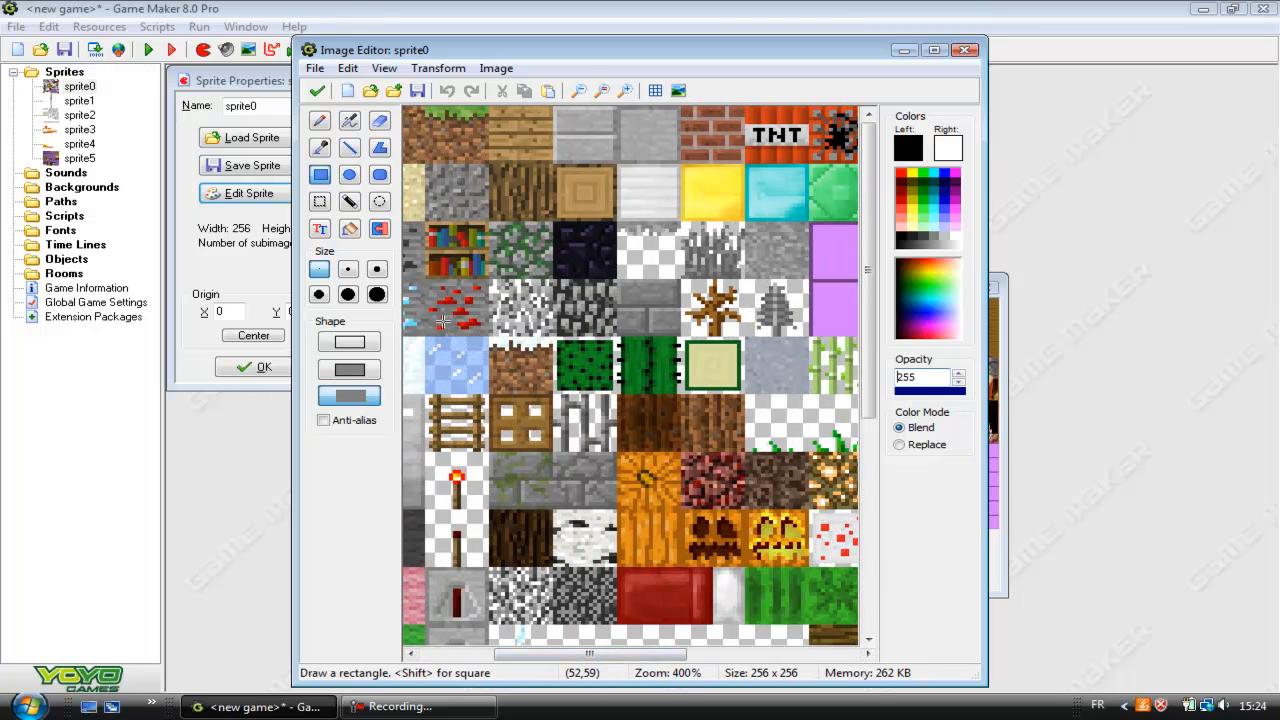
drag(428, 270, 484, 230)
key(ctrl+z)
key(ctrl+z)
Step: Select and copy the bookshelf tile, then close sprite0's image editor
click(320, 202)
drag(432, 228, 483, 272)
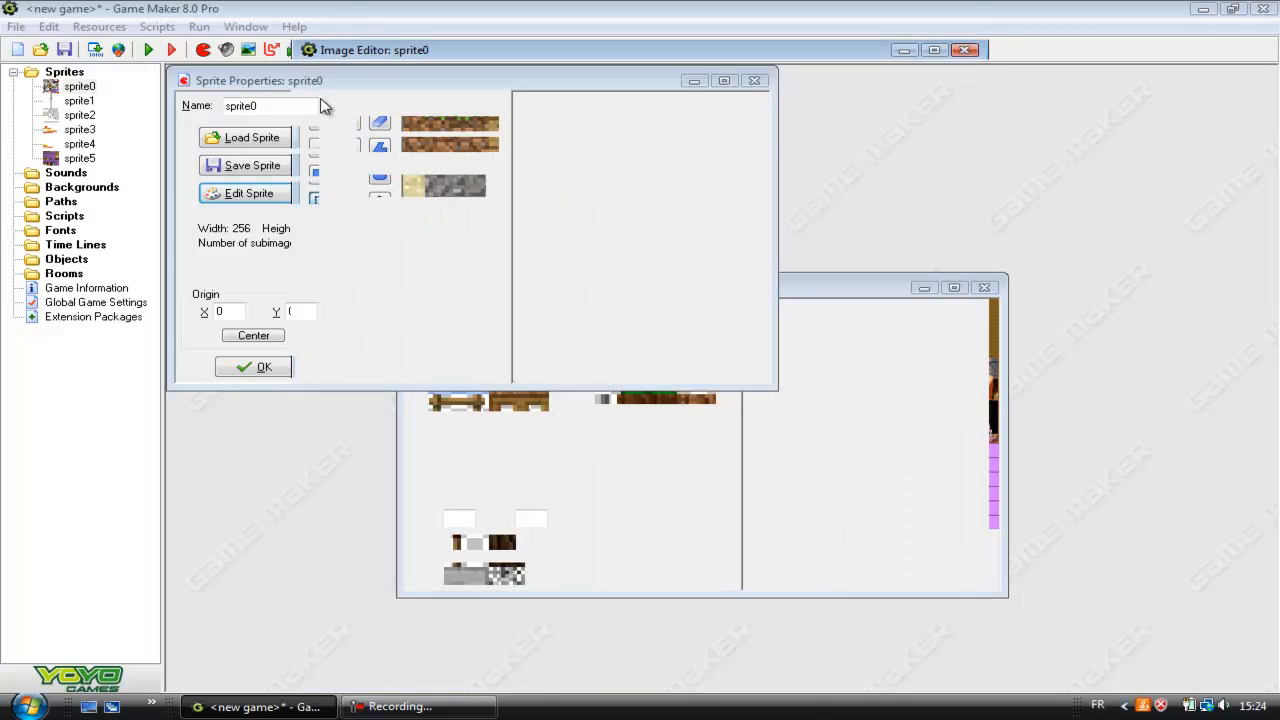
click(317, 90)
Step: Paste the copied bookshelf tile over the first black square in the top row of sprite5's painting image and accept the edit
click(532, 512)
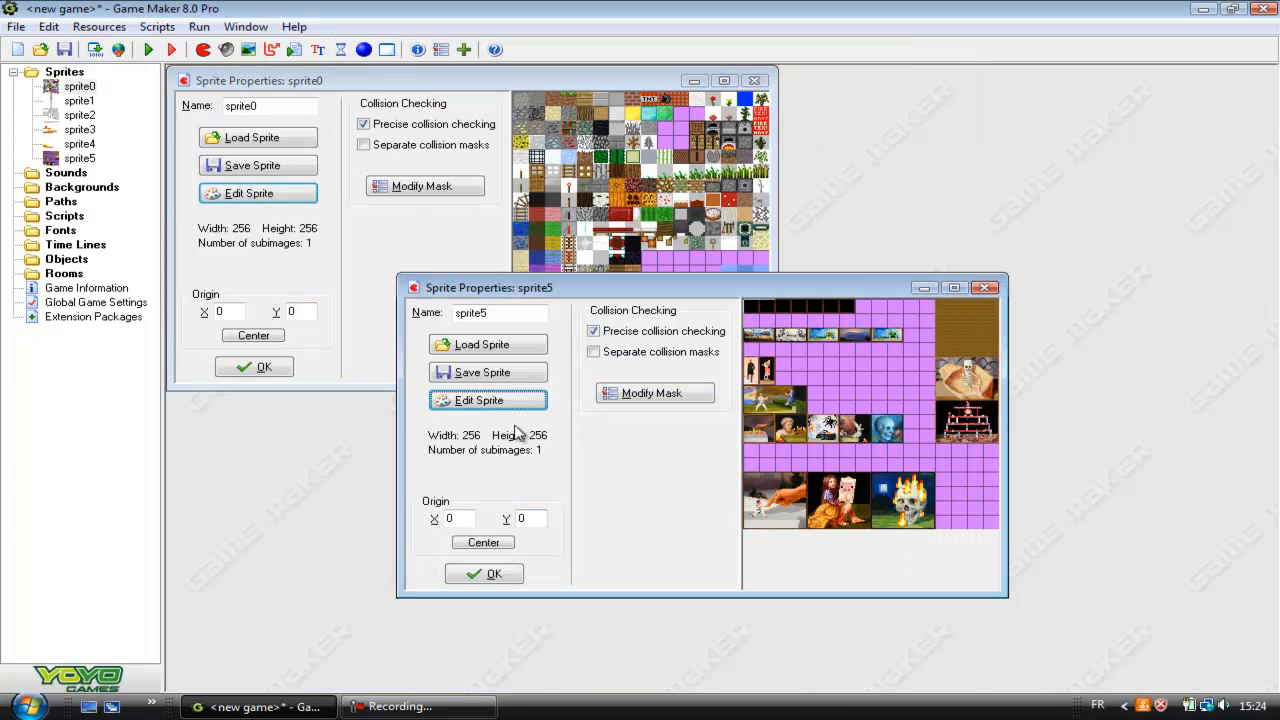
click(488, 400)
double_click(600, 286)
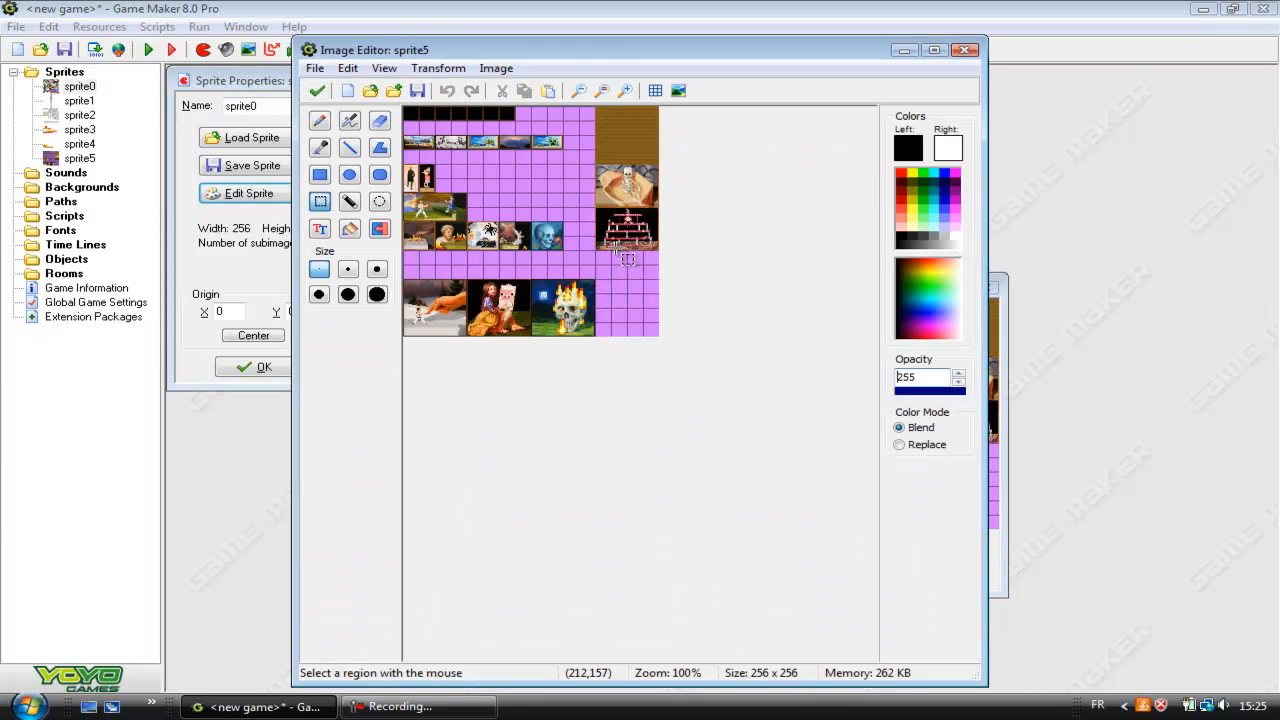
click(624, 90)
click(624, 90)
drag(863, 345, 866, 212)
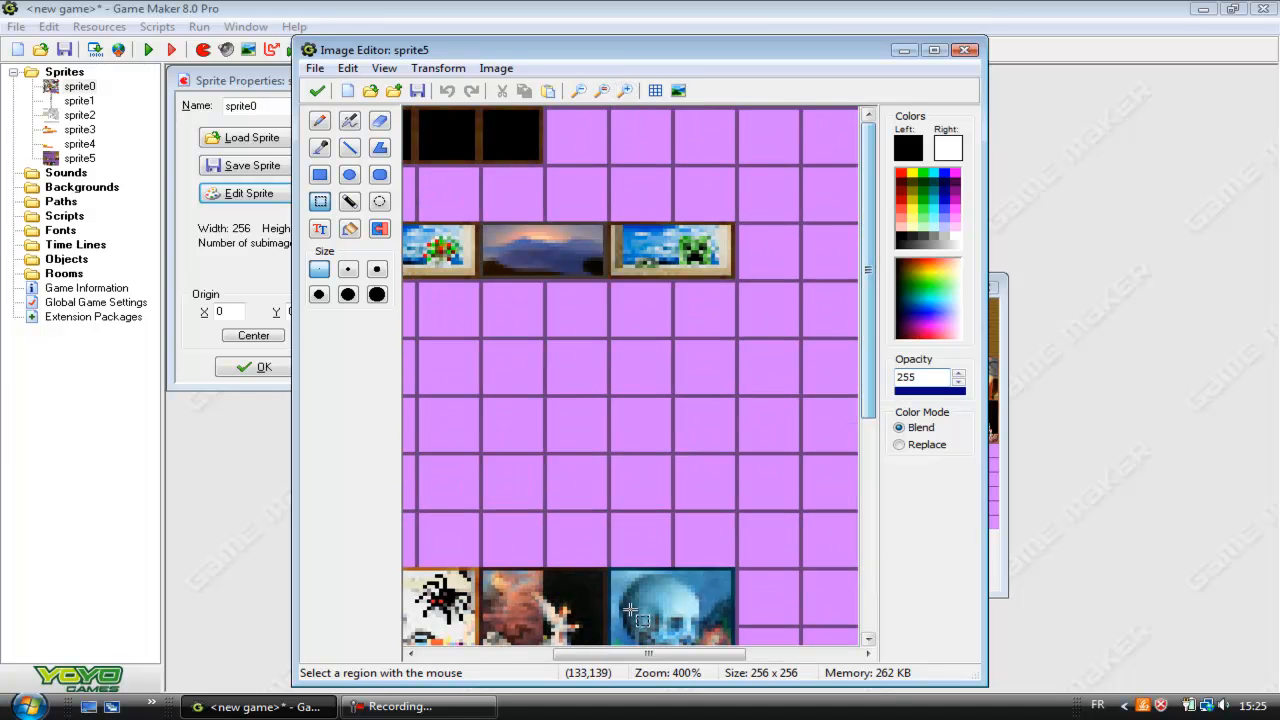
drag(640, 653, 510, 653)
click(548, 90)
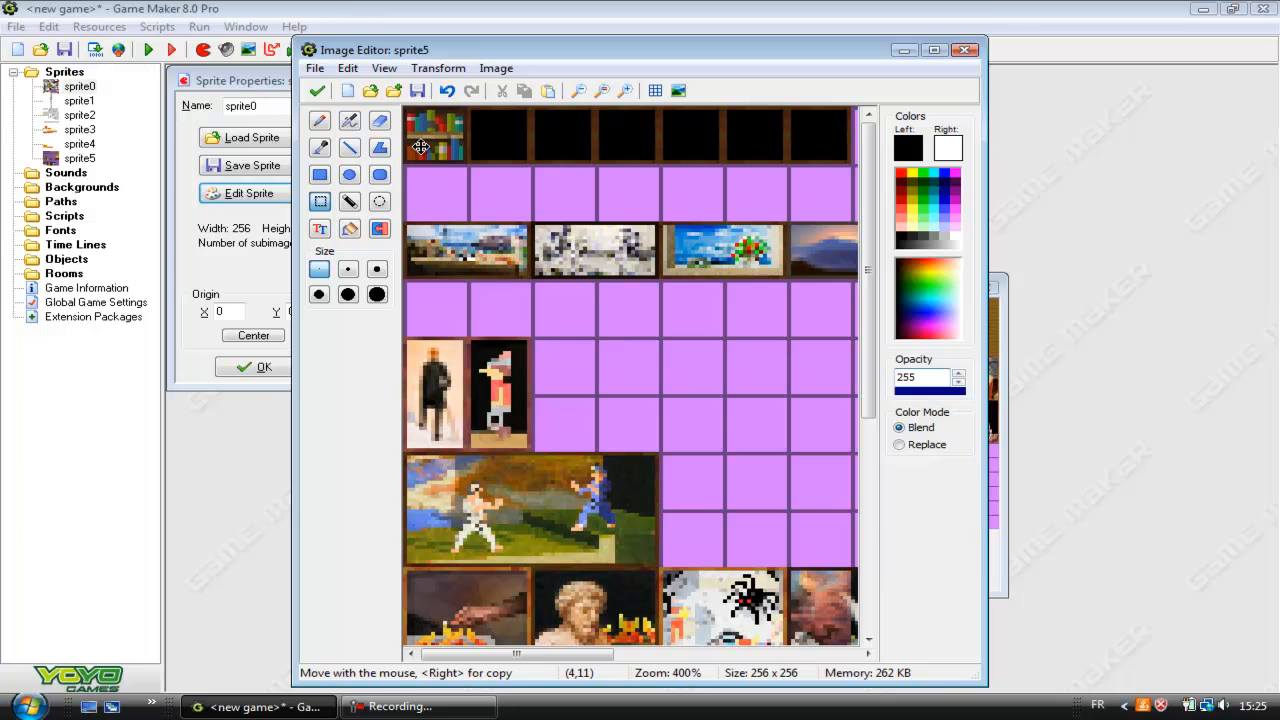
click(421, 147)
click(317, 90)
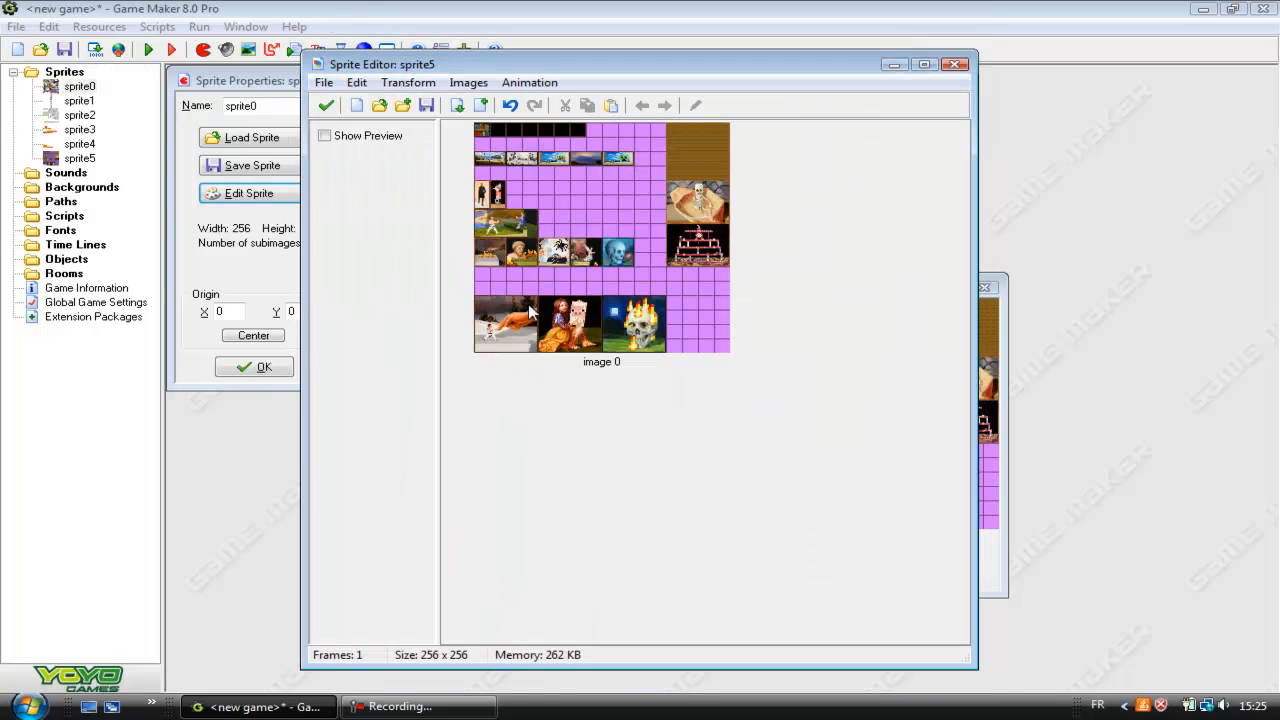
click(331, 102)
Step: Reopen sprite0's terrain image and copy the glowing pumpkin face tile from it
click(326, 356)
click(272, 190)
double_click(609, 316)
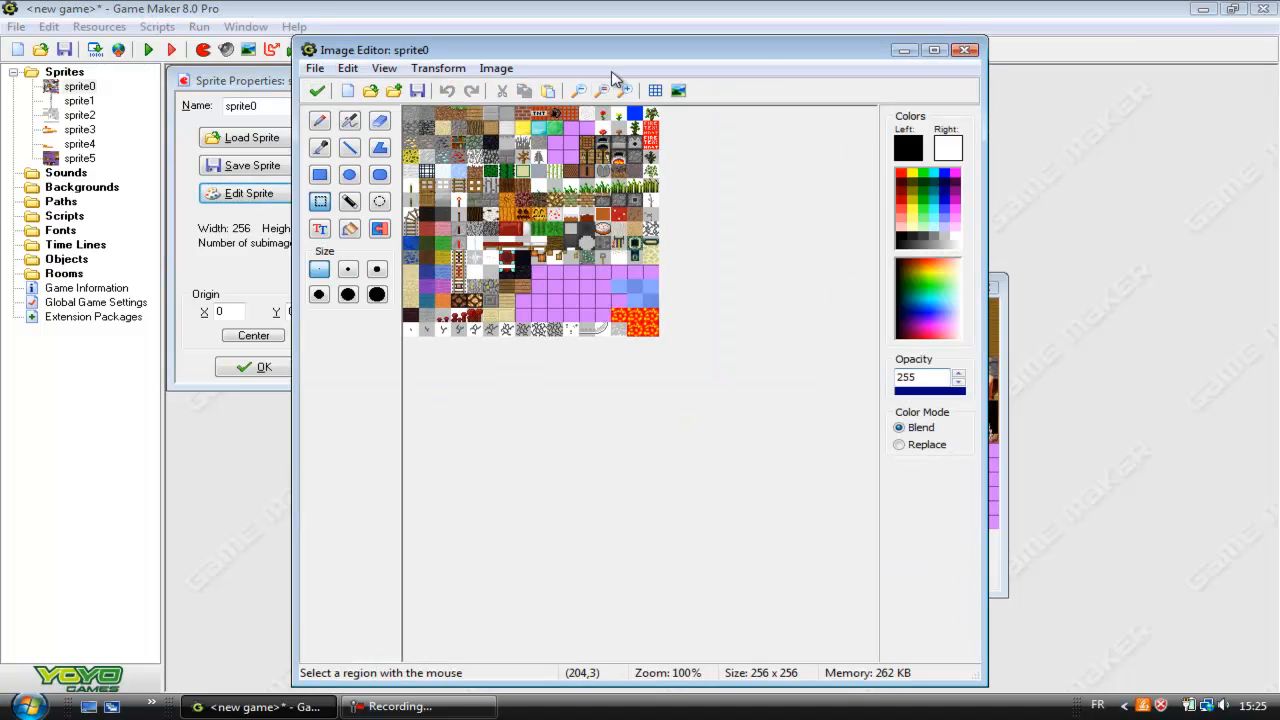
click(624, 90)
click(624, 90)
click(623, 90)
drag(869, 323, 868, 170)
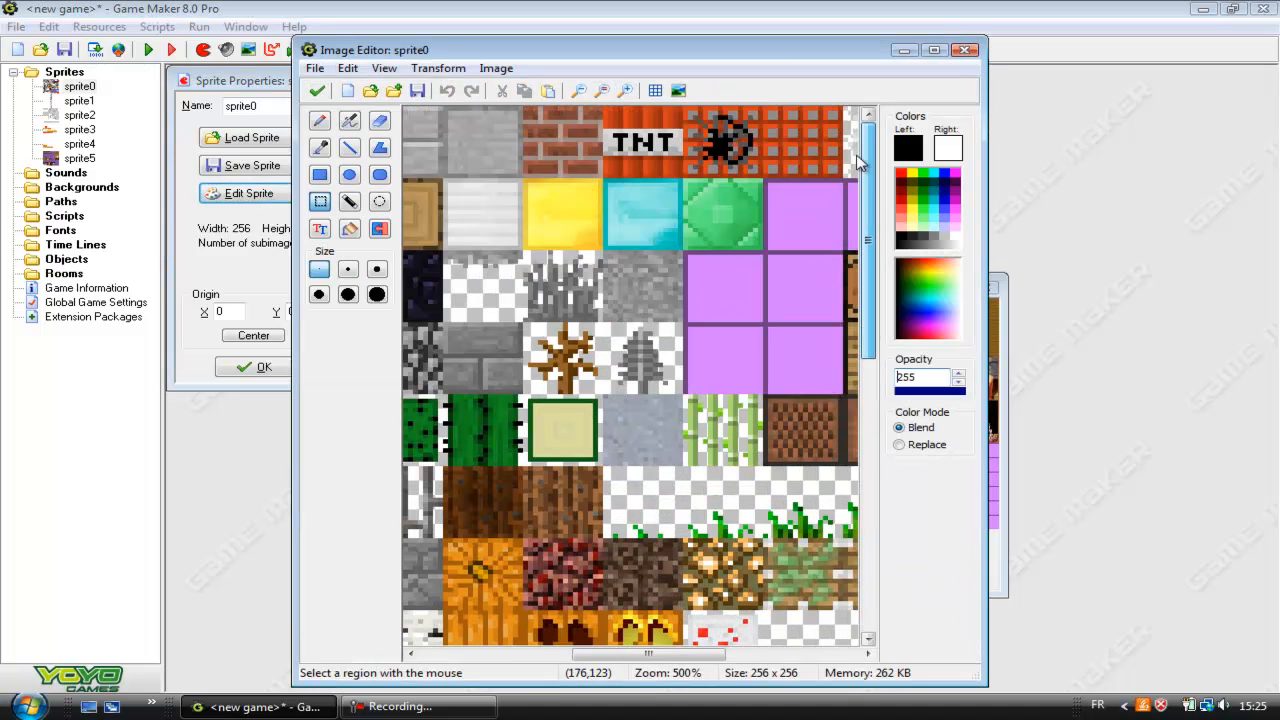
drag(871, 329, 872, 393)
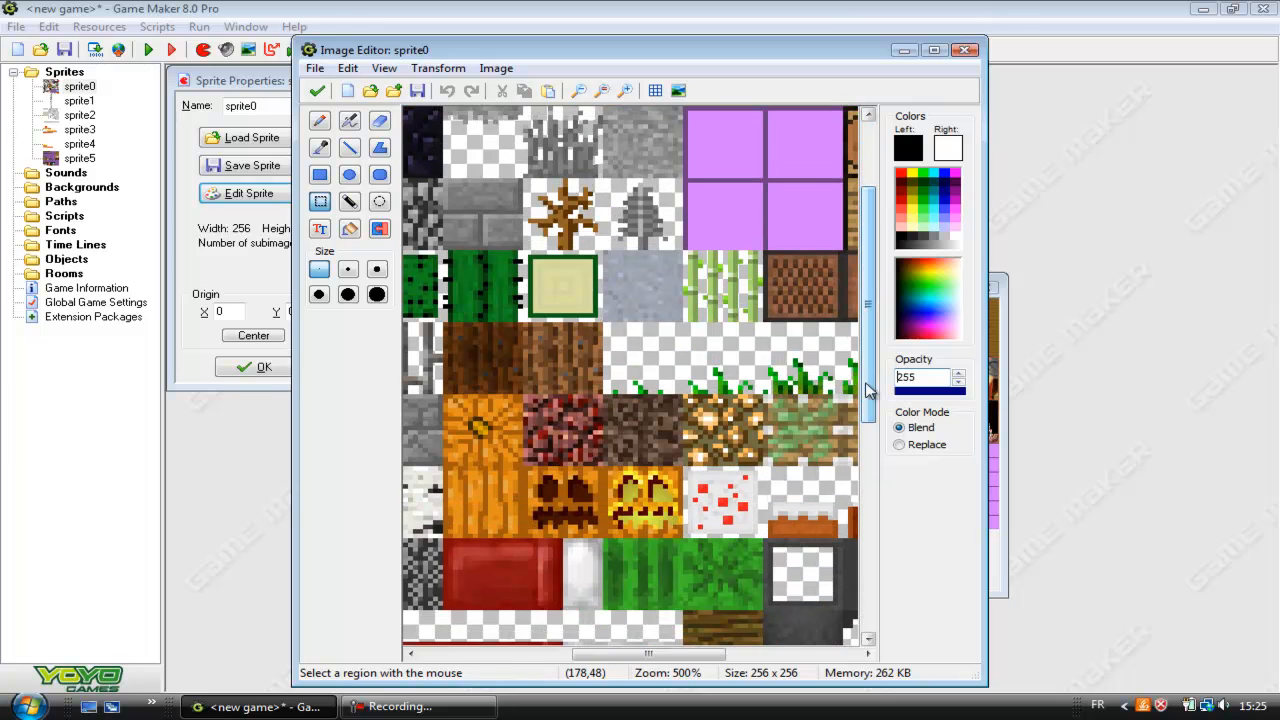
drag(610, 472, 679, 542)
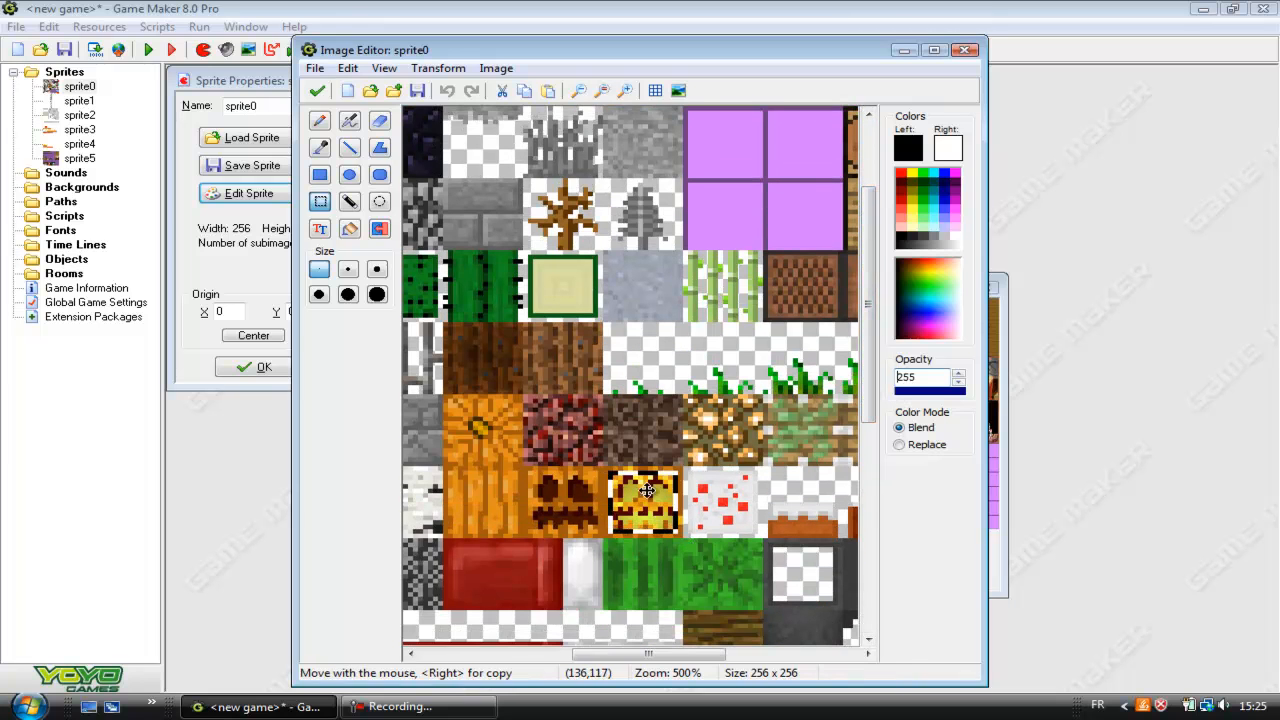
click(524, 91)
click(317, 91)
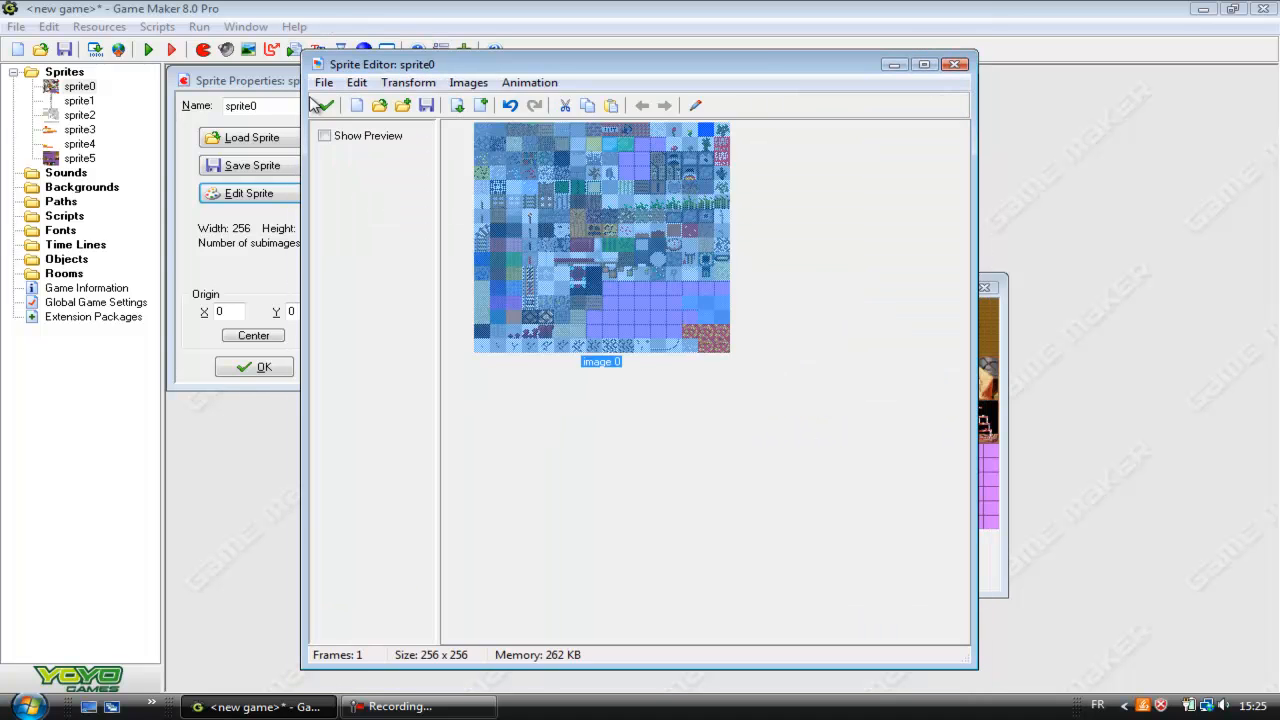
Step: Close sprite0's sprite editor and open sprite5's painting image for editing
click(318, 102)
click(625, 510)
click(538, 396)
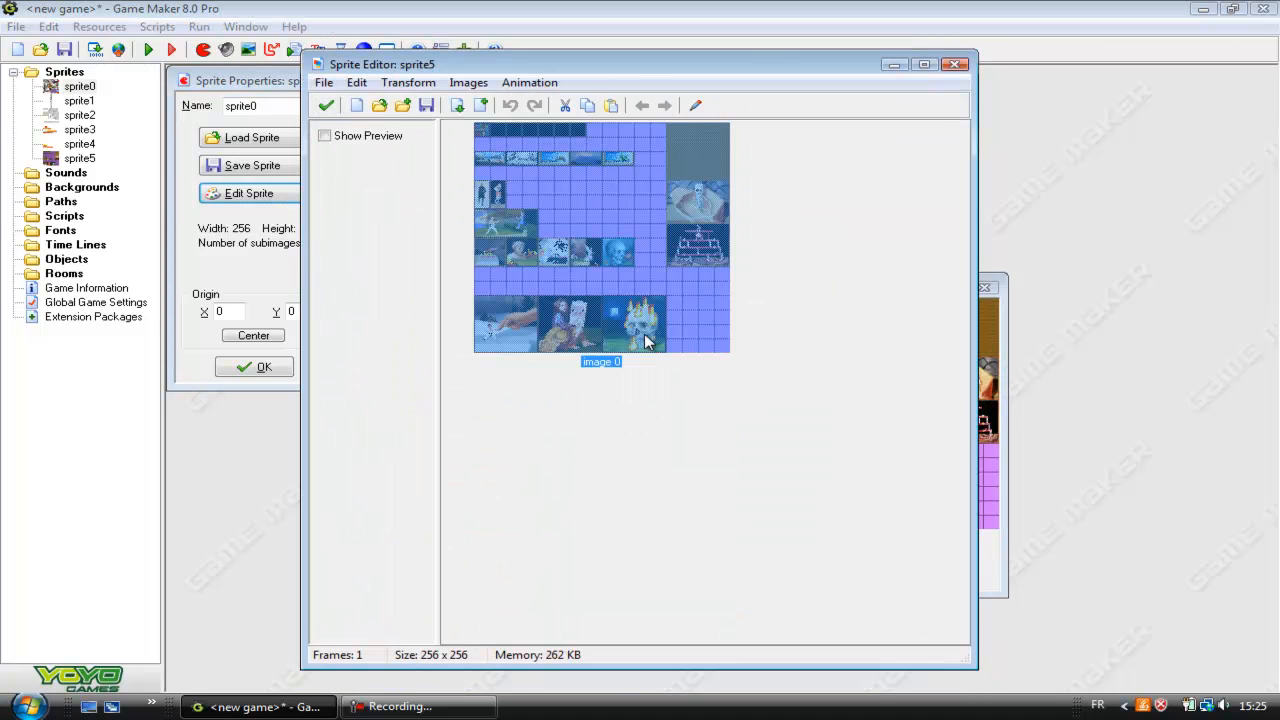
double_click(645, 338)
Step: Paste the copied glowing pumpkin tile over the second black square in the top row of sprite5's image and accept the edit
click(626, 89)
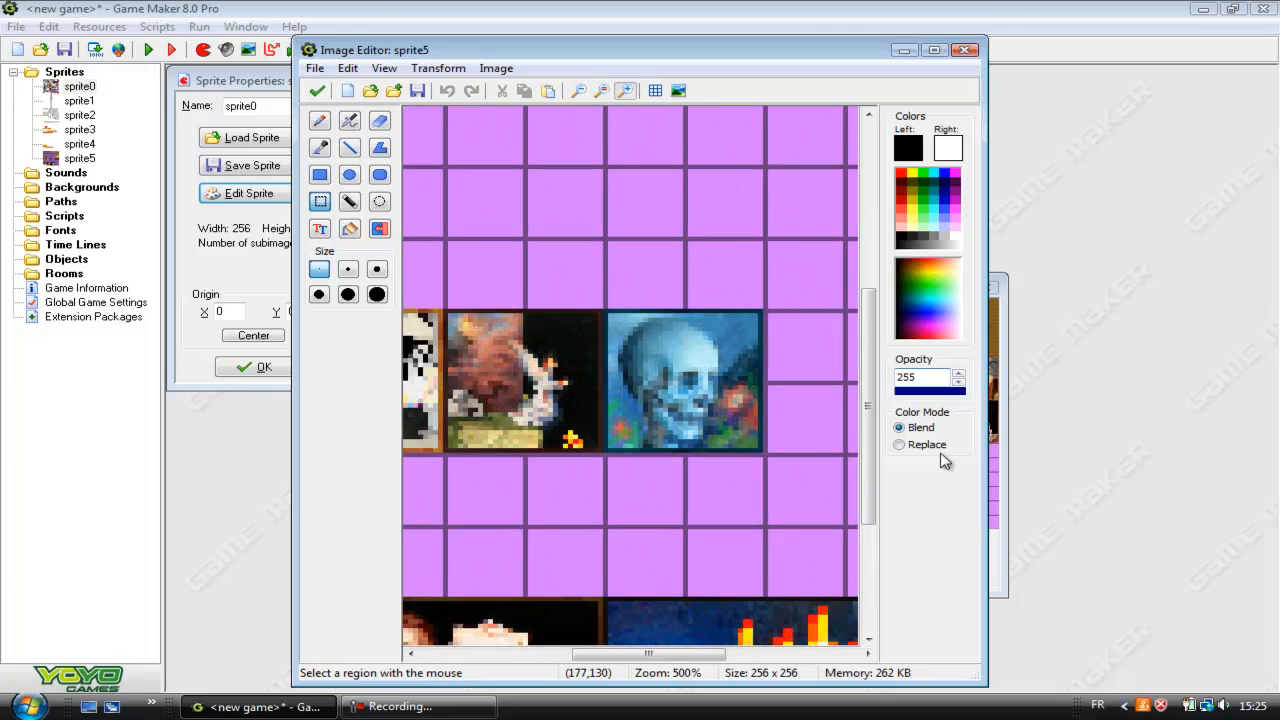
drag(868, 402, 868, 237)
drag(611, 657, 508, 657)
click(547, 90)
drag(454, 118, 526, 142)
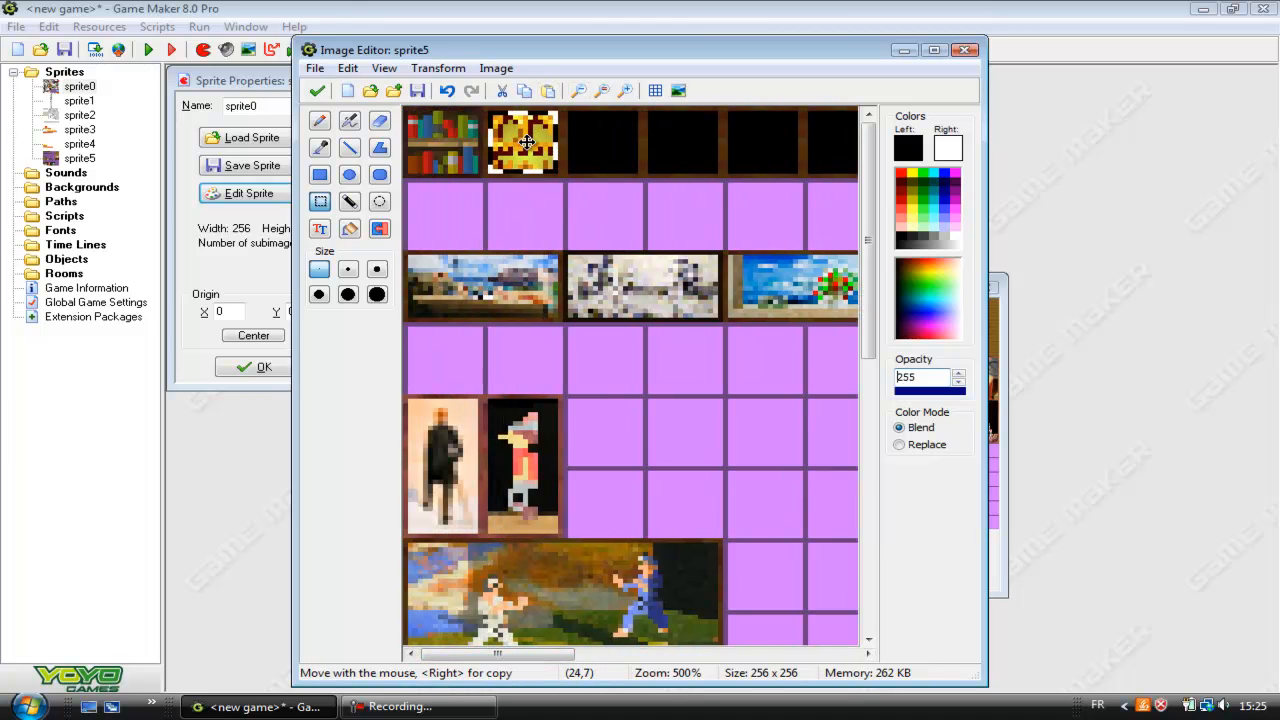
click(318, 91)
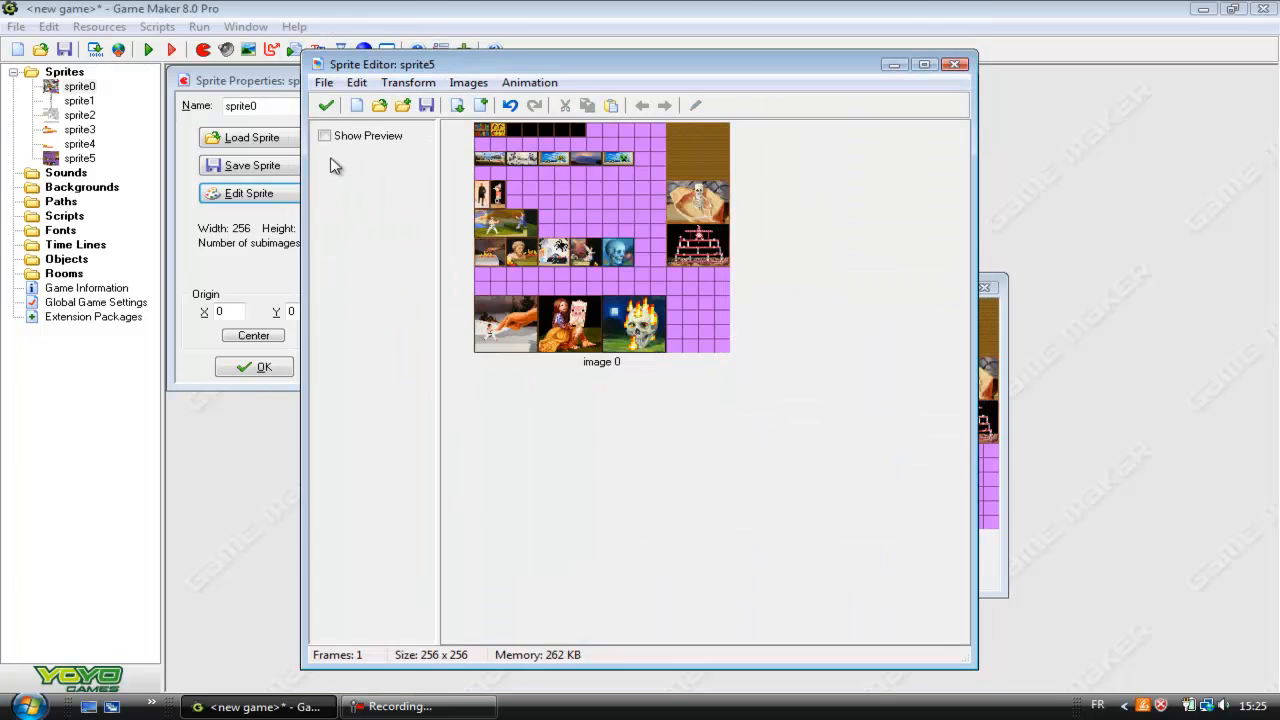
click(327, 106)
Step: Reopen sprite0's terrain image, copy the whole cake tile with red dots from it, and close its editors
click(343, 277)
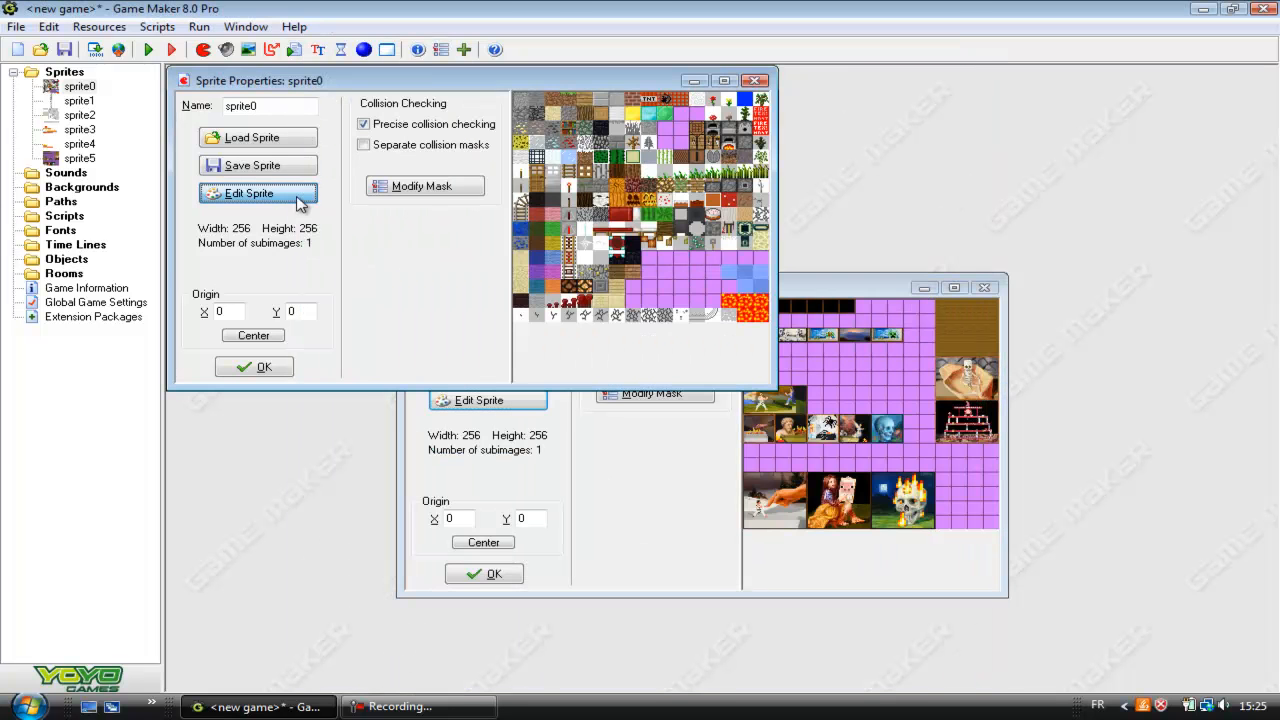
click(249, 195)
double_click(657, 315)
click(625, 91)
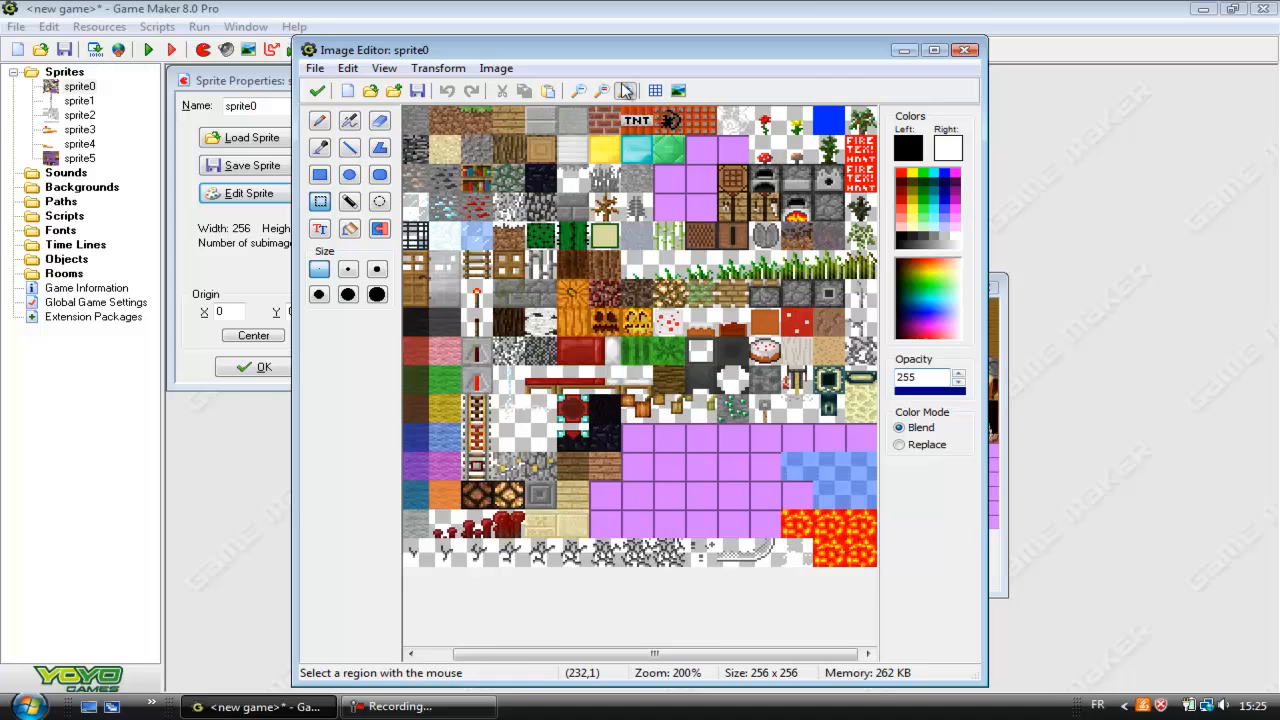
click(625, 91)
drag(583, 656, 698, 645)
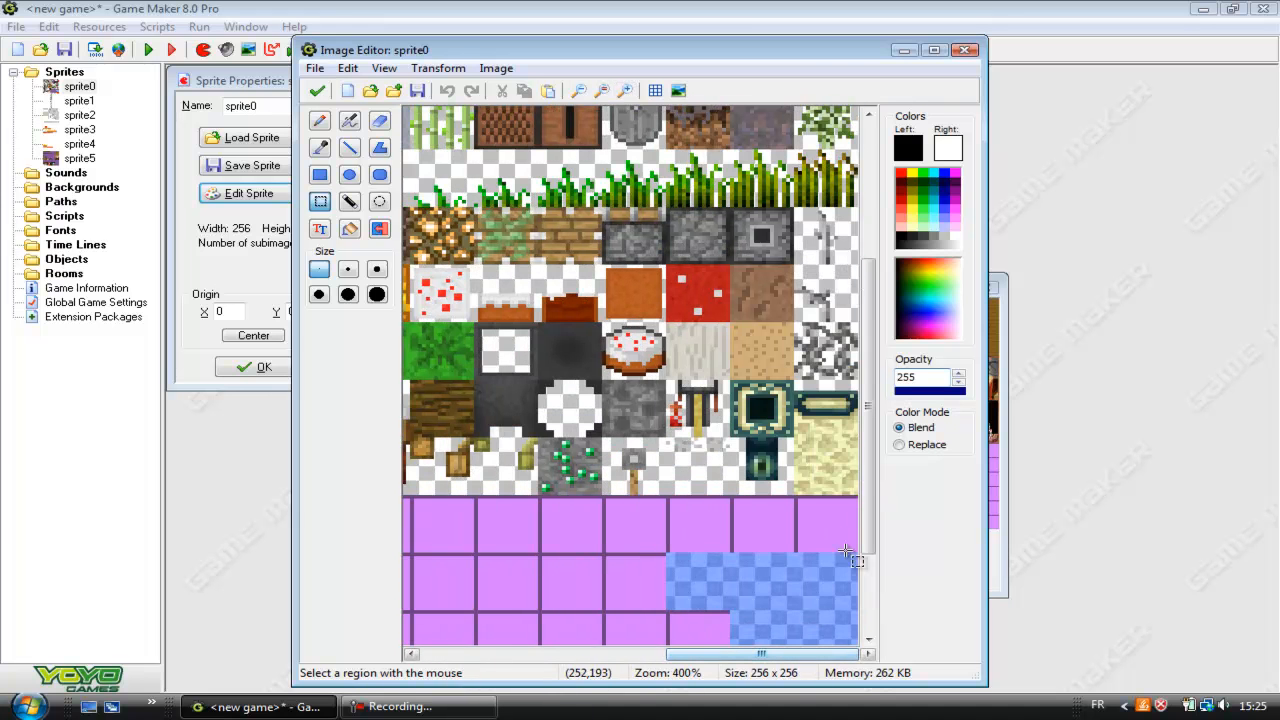
mouse_move(869, 522)
mouse_down()
mouse_move(868, 535)
mouse_move(868, 501)
mouse_up()
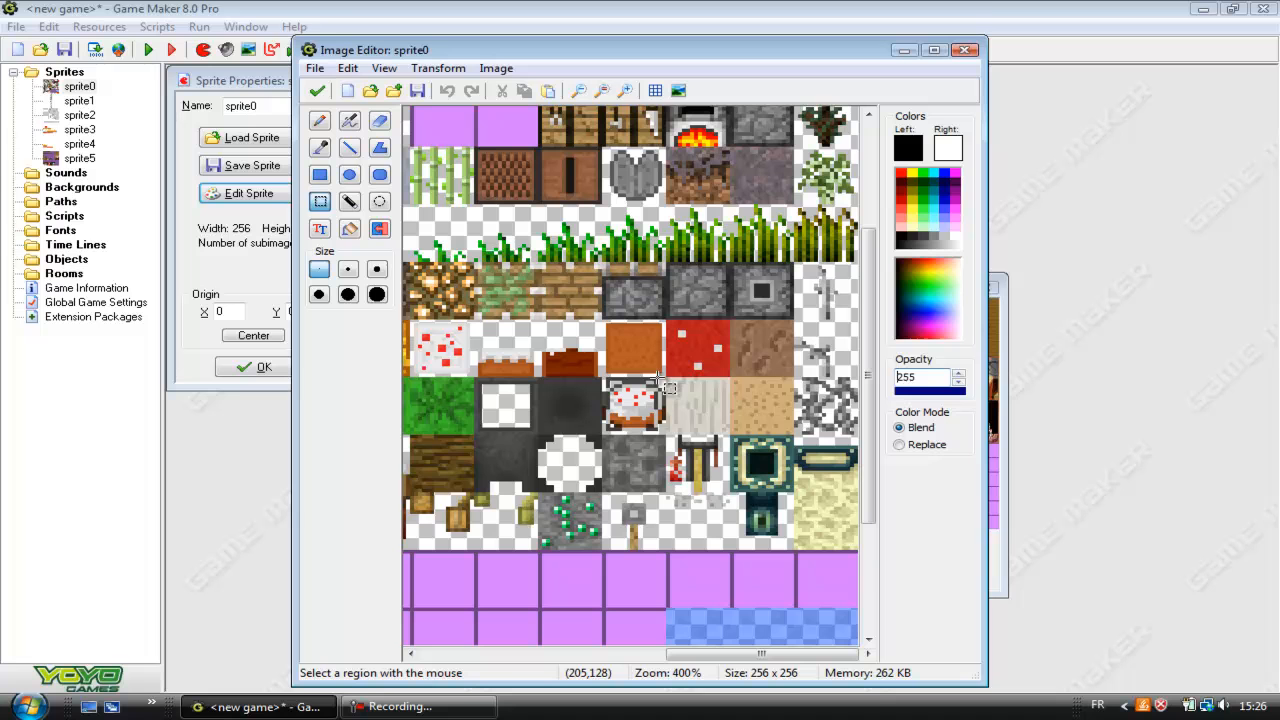
drag(670, 390, 664, 381)
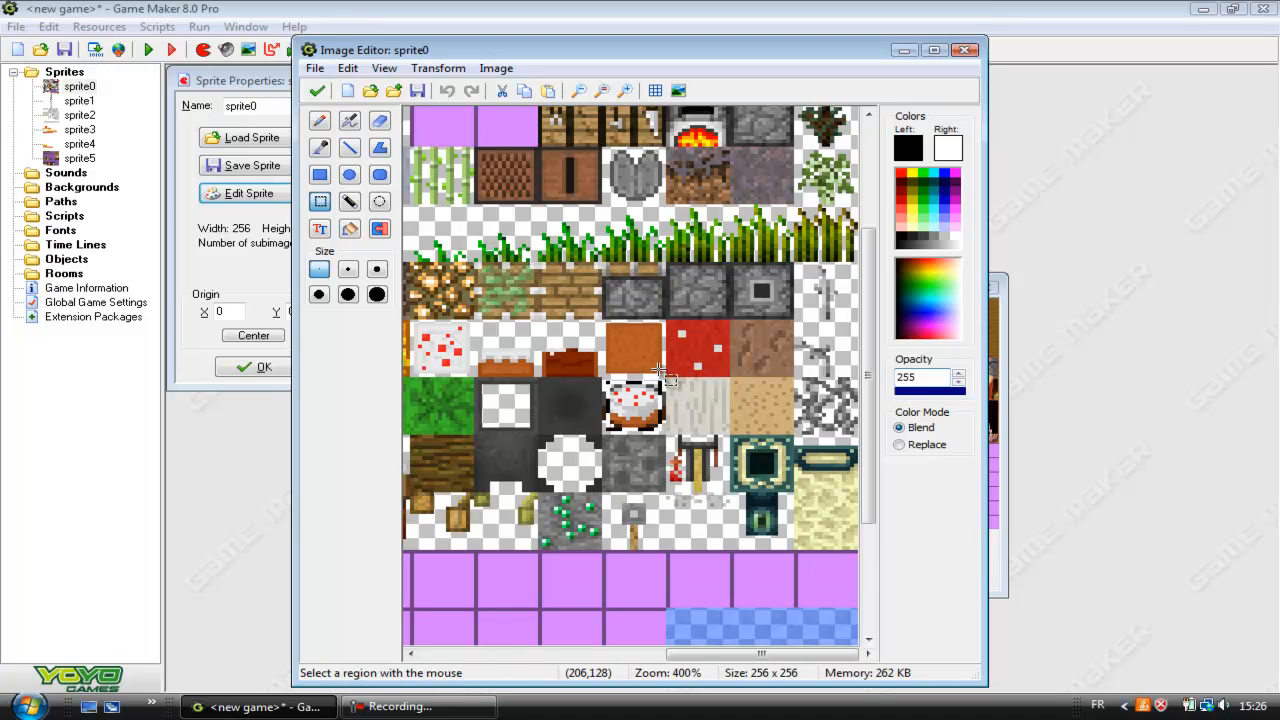
click(314, 92)
click(329, 100)
Step: Bring up sprite5 again and open its painting image for editing
click(527, 437)
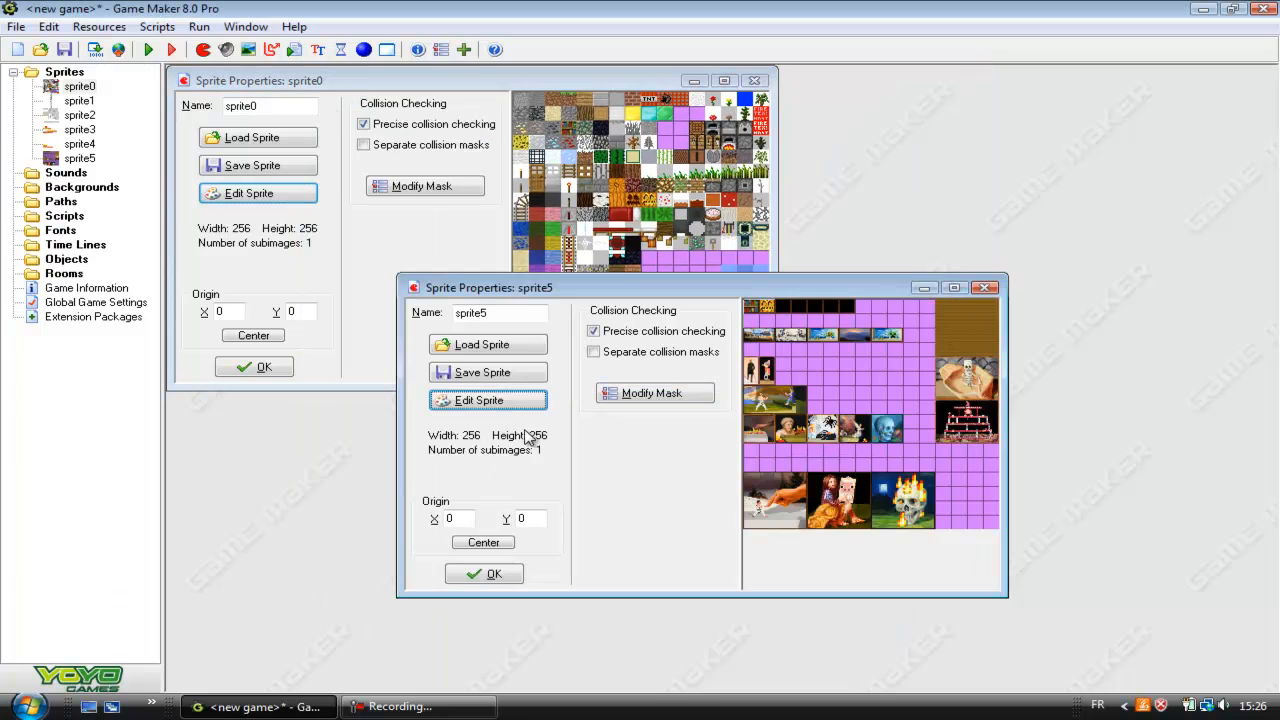
click(488, 400)
double_click(600, 240)
Step: Paste the copied cake tile over the third square in the top row of sprite5's painting image and accept the edit
click(625, 91)
click(625, 91)
click(626, 91)
drag(866, 321, 853, 148)
drag(625, 656, 510, 662)
click(548, 90)
drag(448, 147, 503, 144)
click(317, 90)
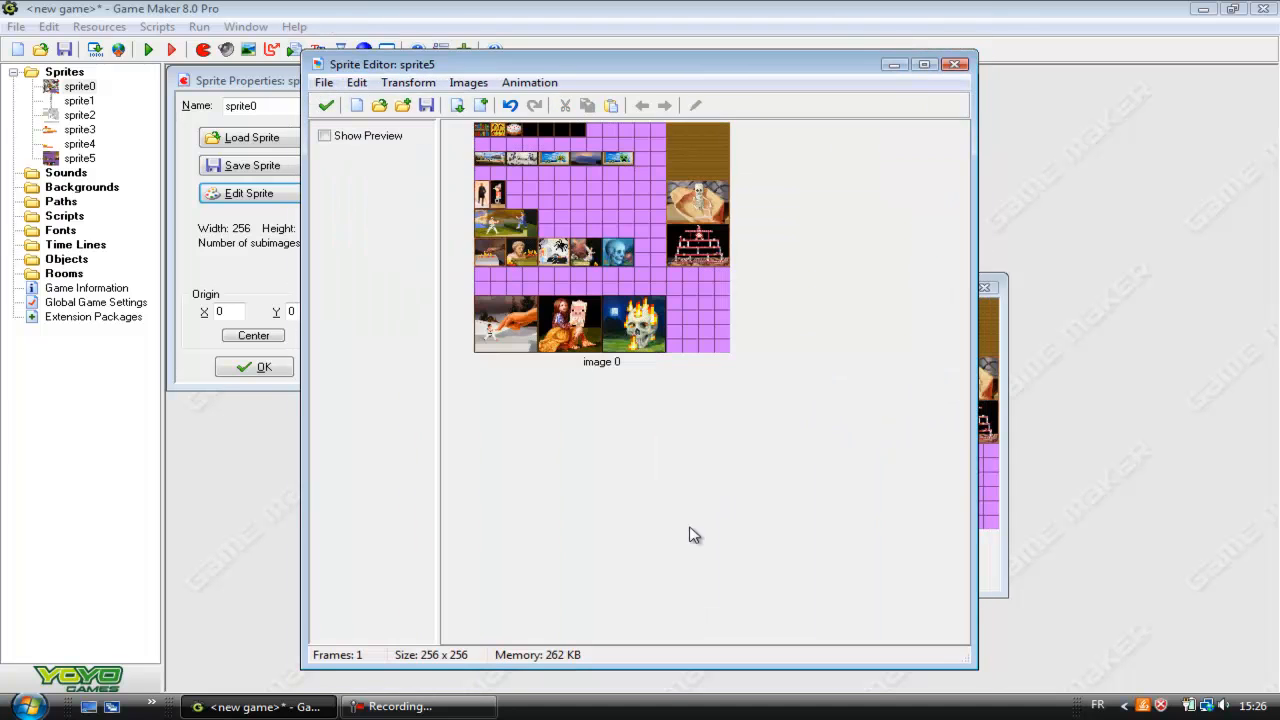
click(446, 709)
click(328, 106)
Step: Confirm and close the properties of sprite5 and sprite0
drag(615, 281, 558, 175)
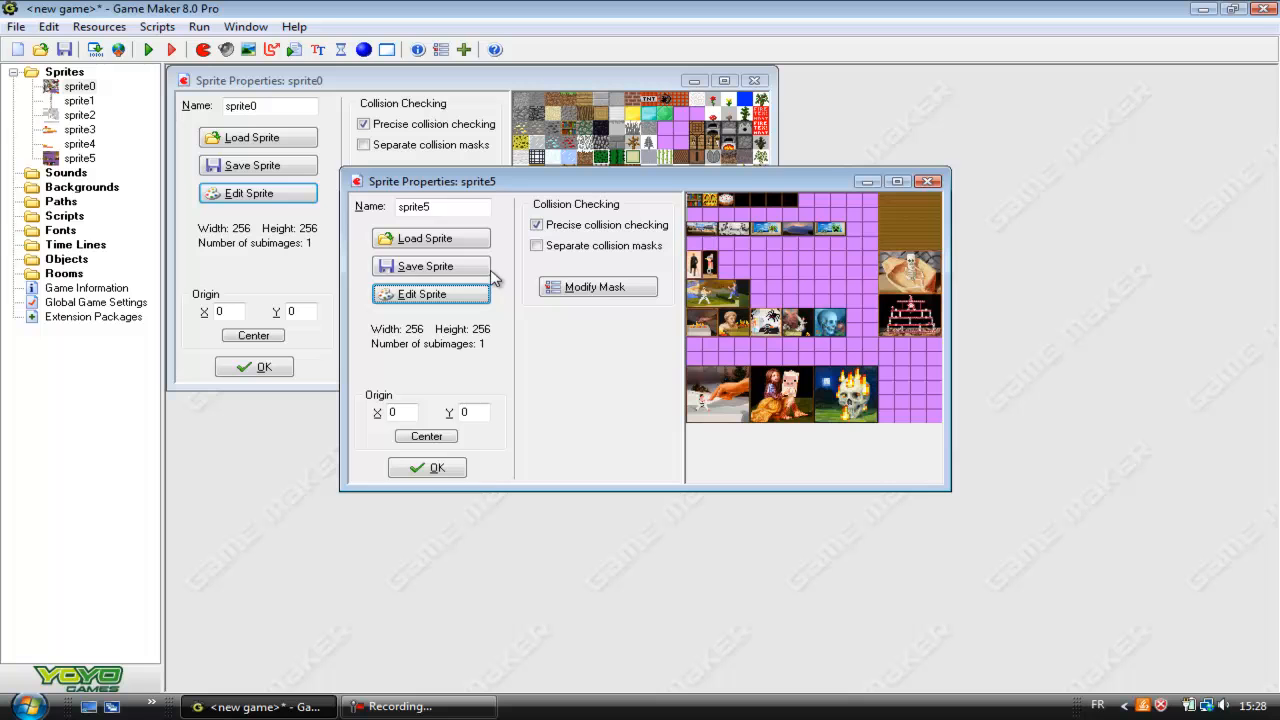
click(445, 467)
click(275, 368)
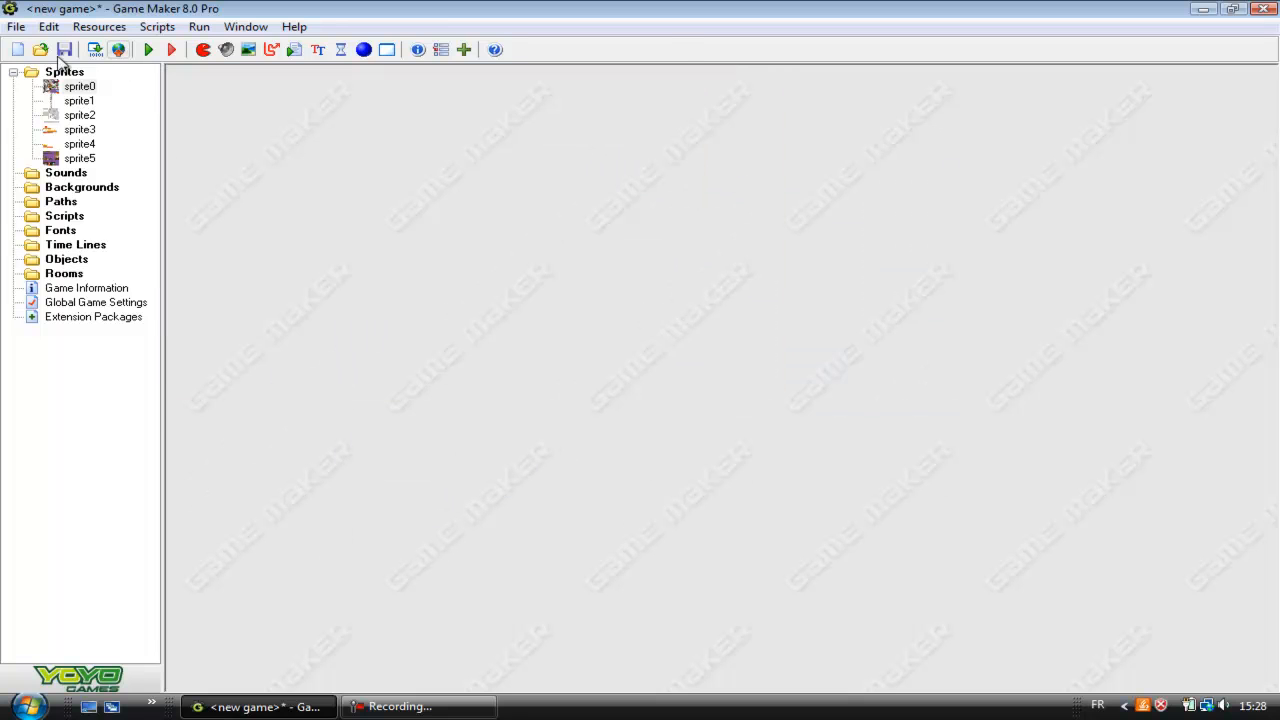
click(30, 72)
click(65, 49)
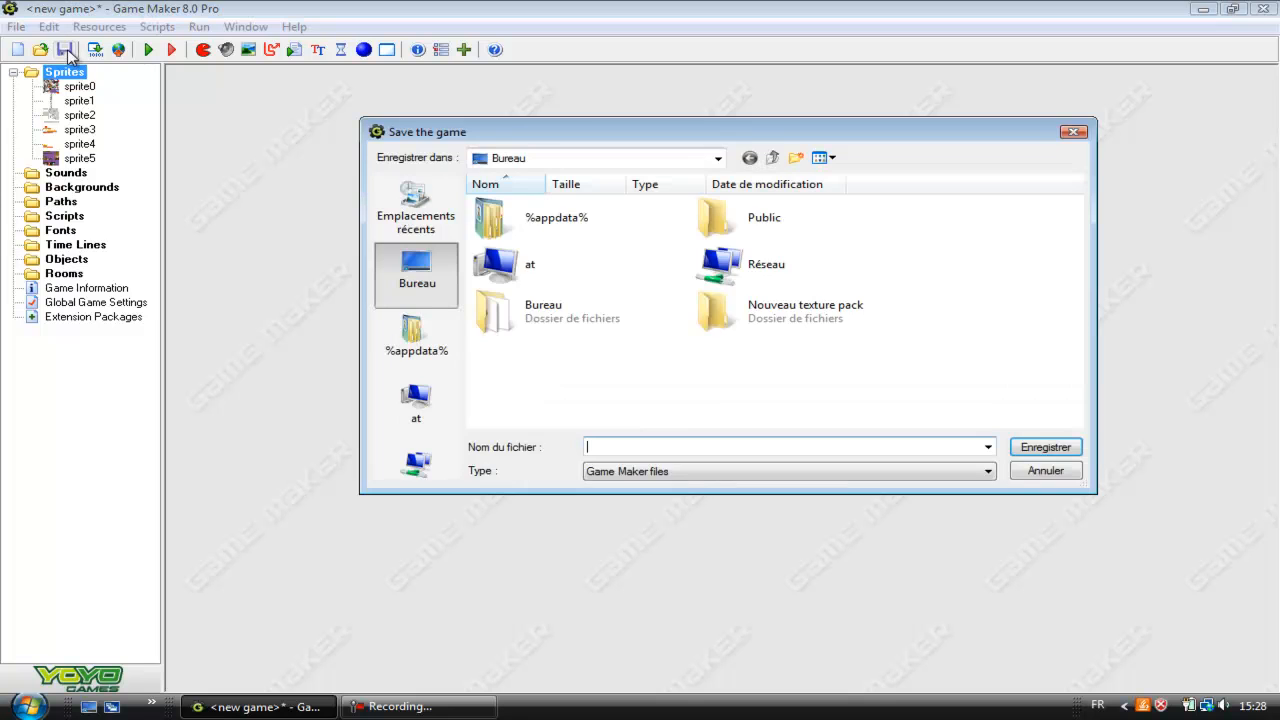
click(1025, 472)
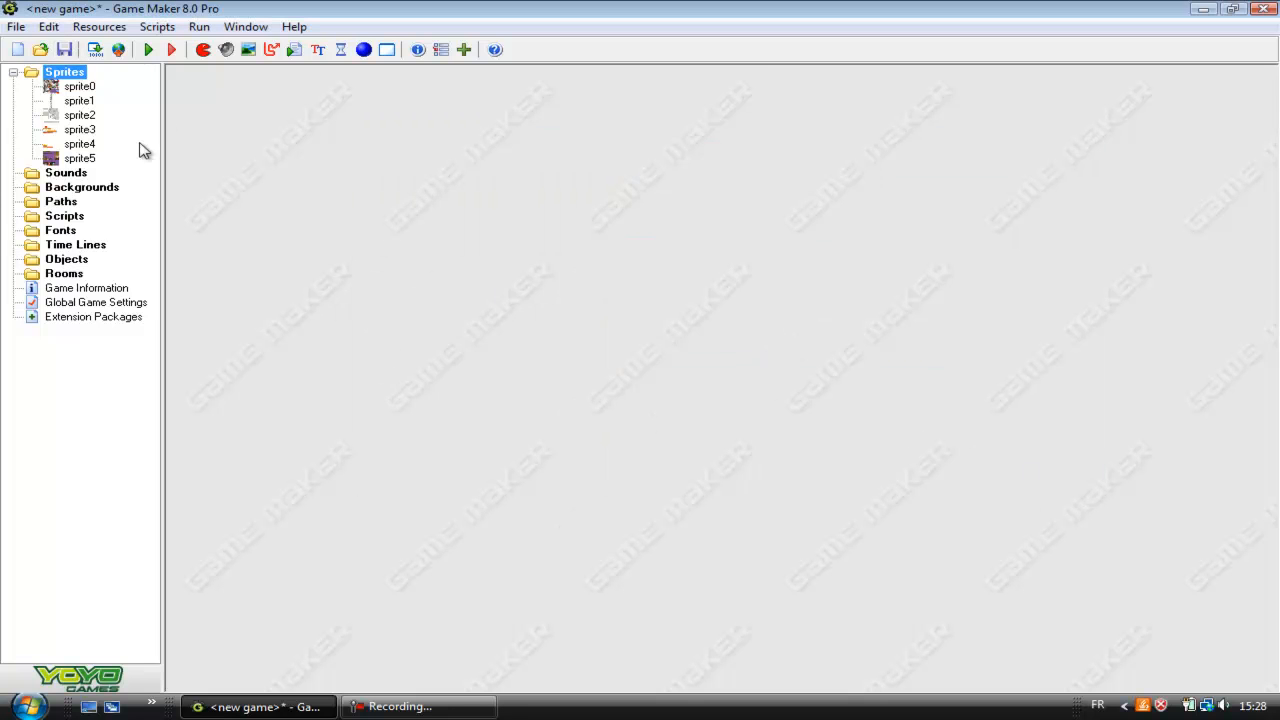
Step: Export sprite0's image to the desktop as a PNG file named terrain, then close the sprite
double_click(80, 86)
click(279, 214)
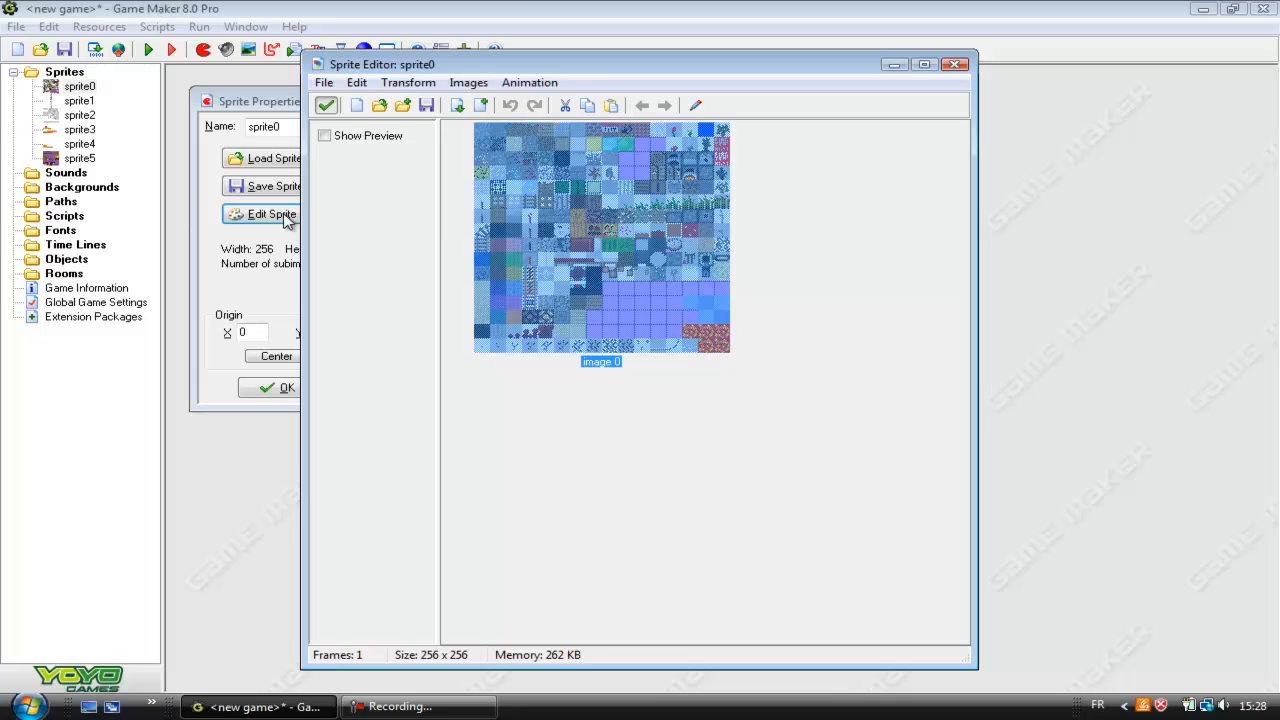
click(325, 83)
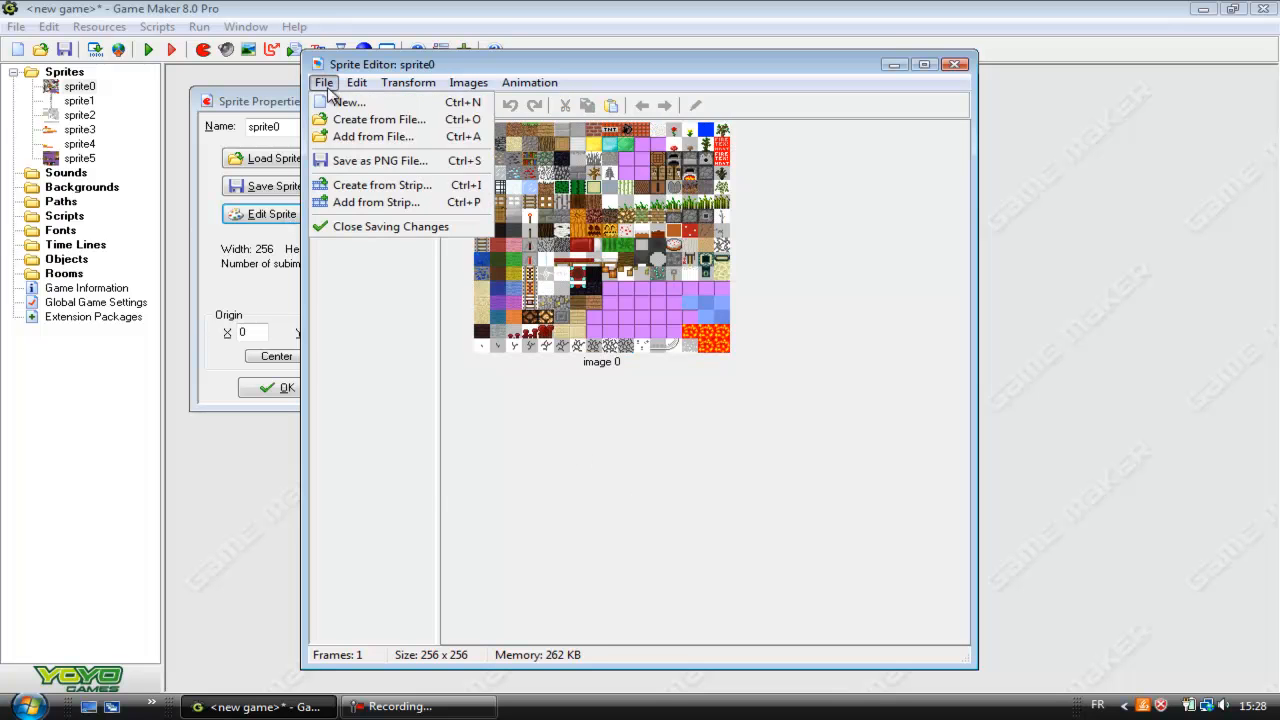
click(378, 162)
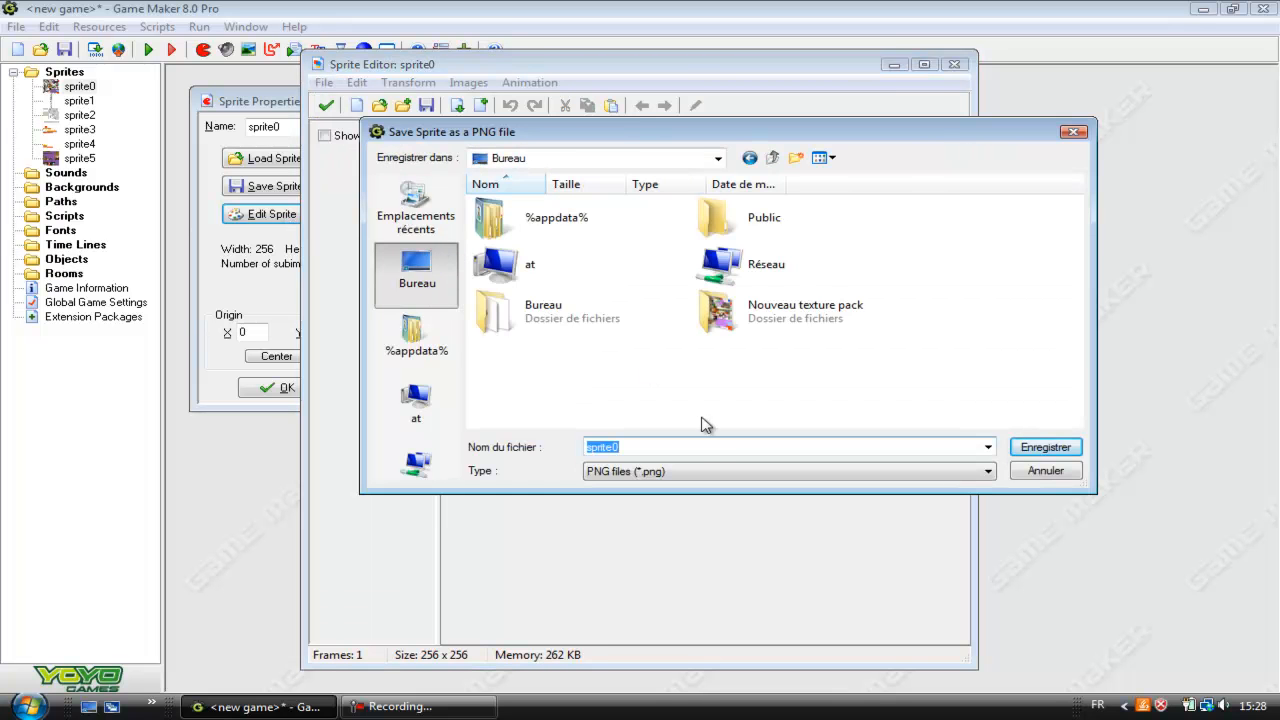
click(1045, 447)
click(325, 105)
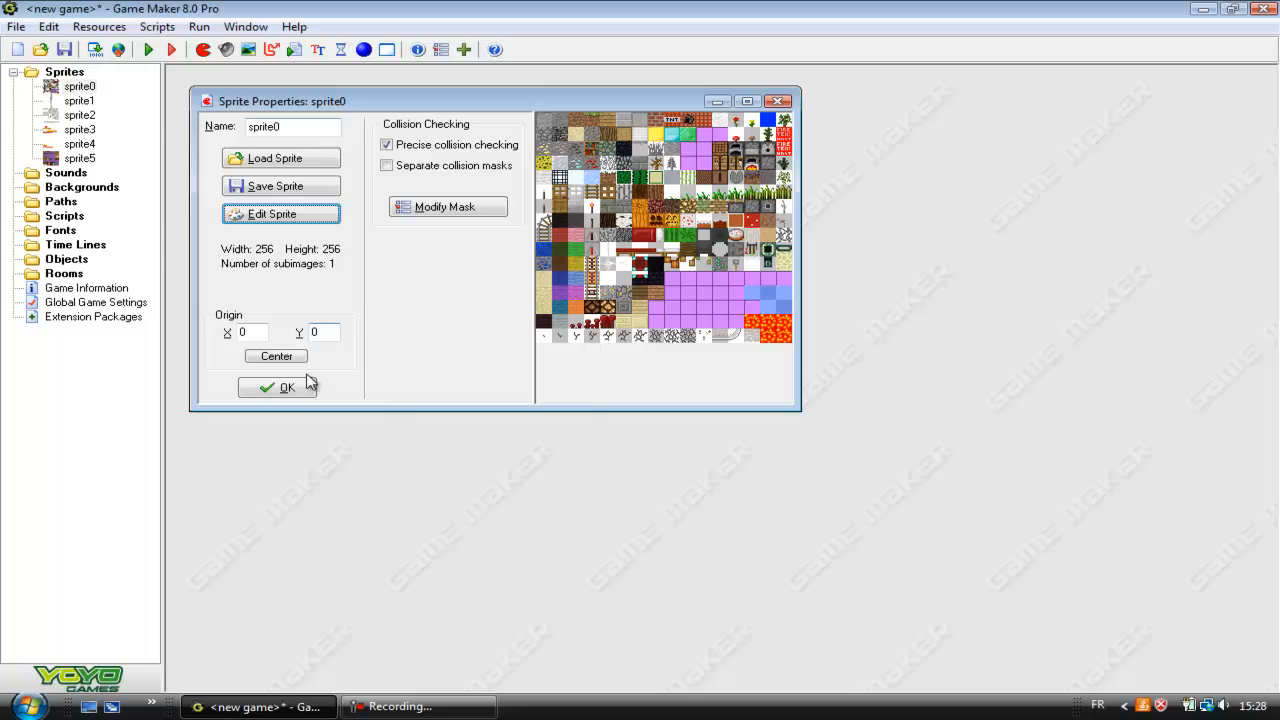
click(285, 387)
Step: Export sprite2's image to the desktop as a PNG file named items, then close the sprite
double_click(80, 115)
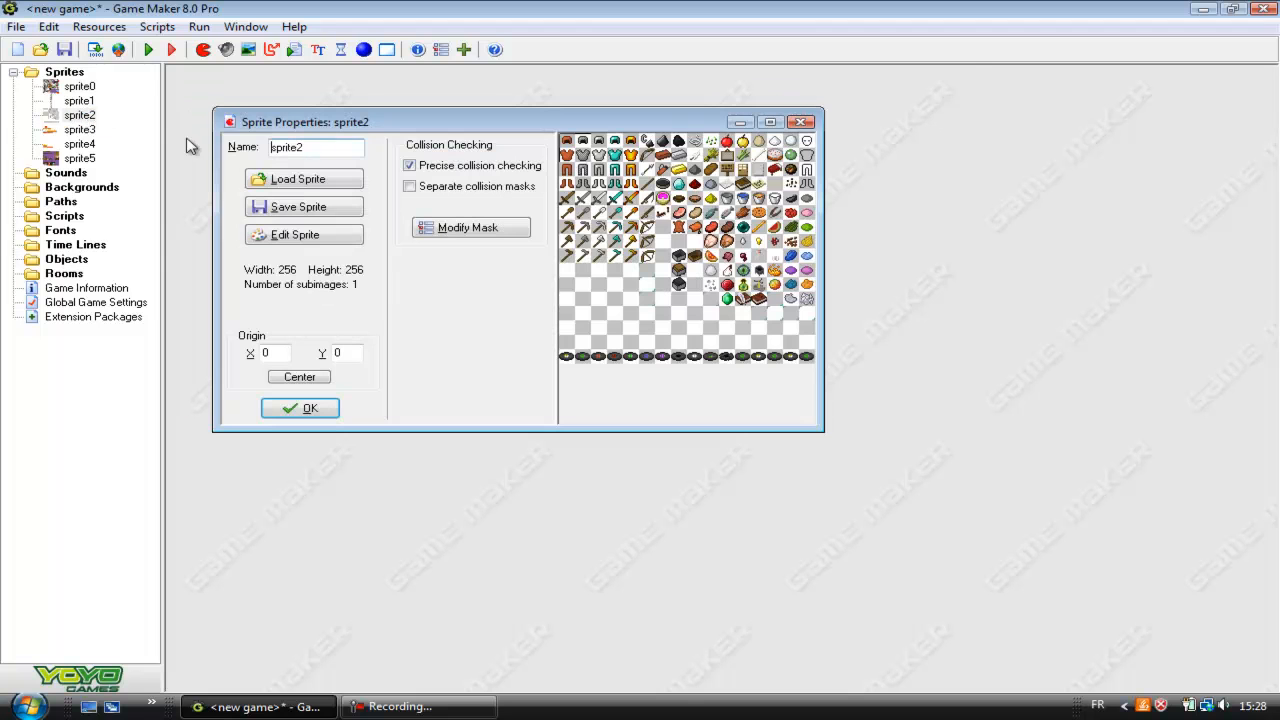
click(338, 238)
click(325, 83)
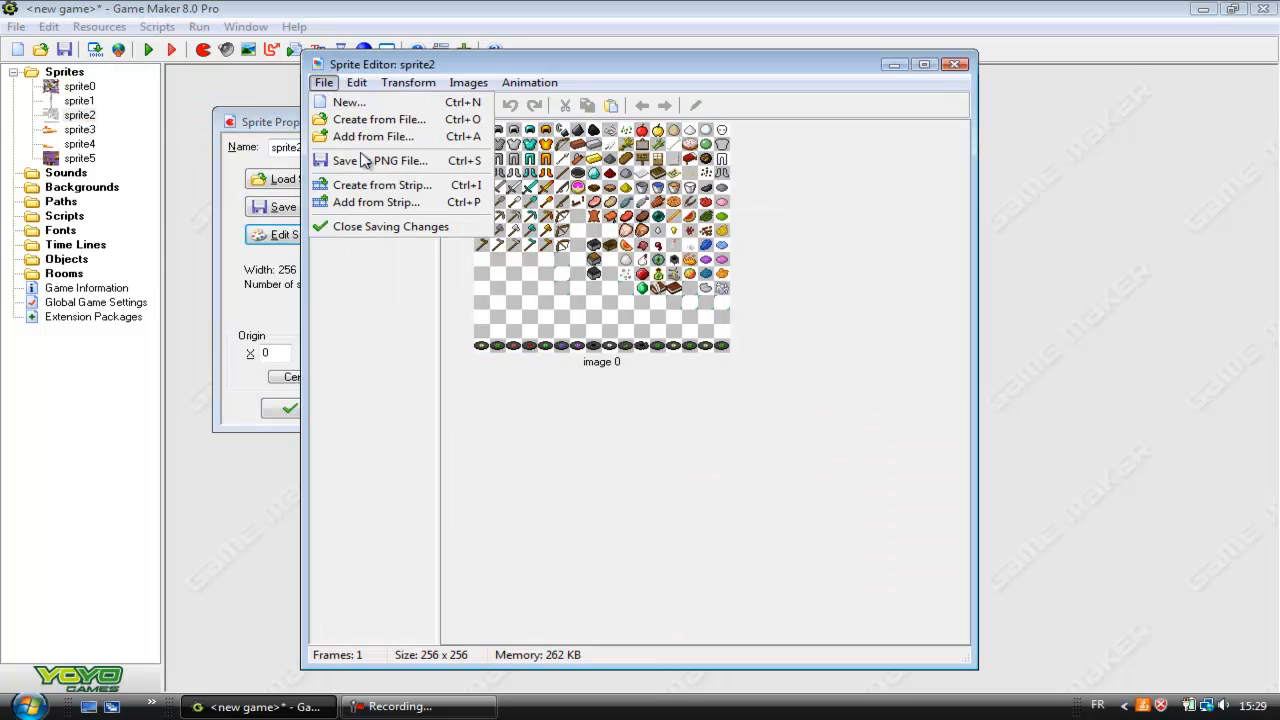
click(382, 162)
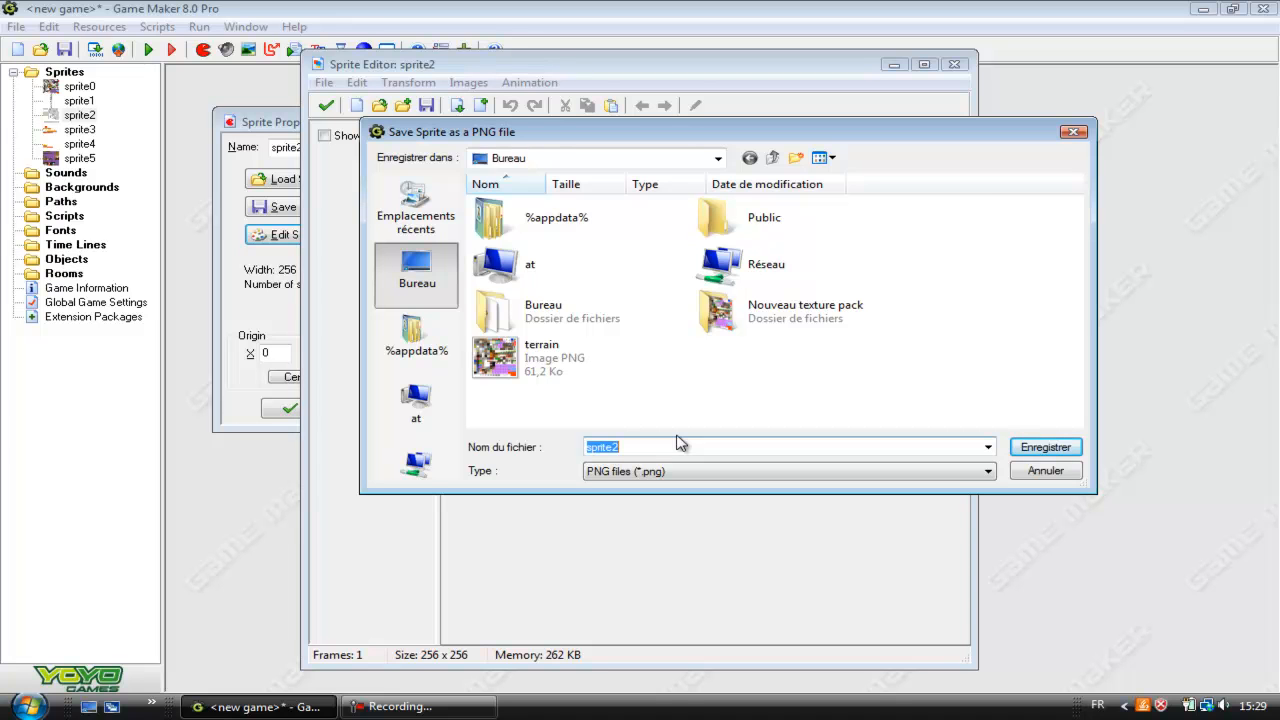
text(items)
click(1044, 450)
click(328, 107)
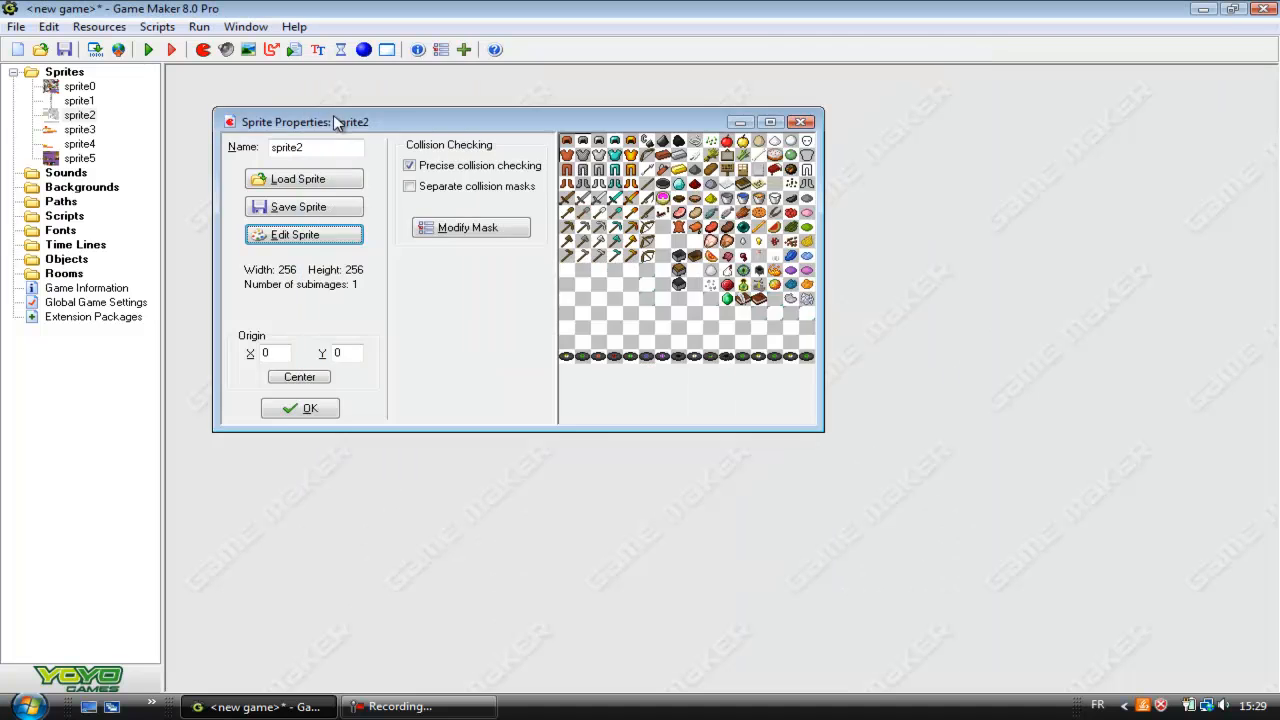
click(297, 409)
Step: Start exporting sprite3 as a PNG file and check the original names in the armor folder of Nouveau texture pack
double_click(90, 132)
click(368, 260)
click(324, 83)
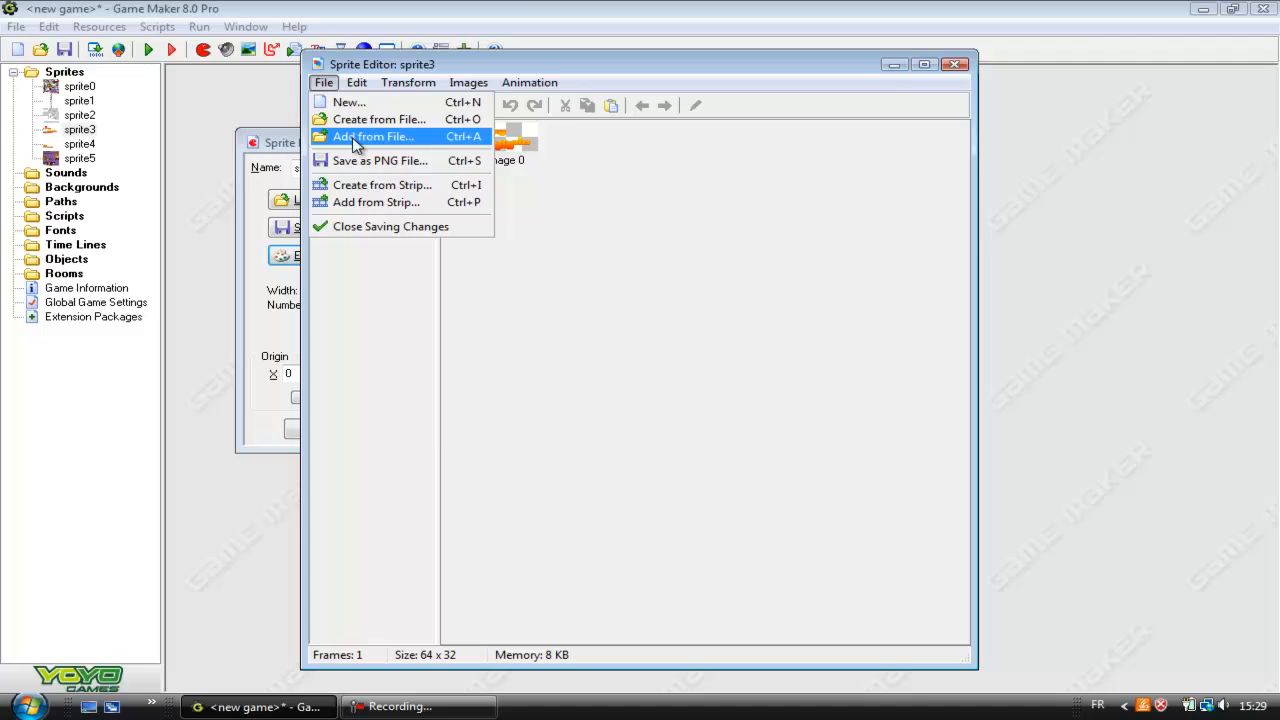
click(362, 163)
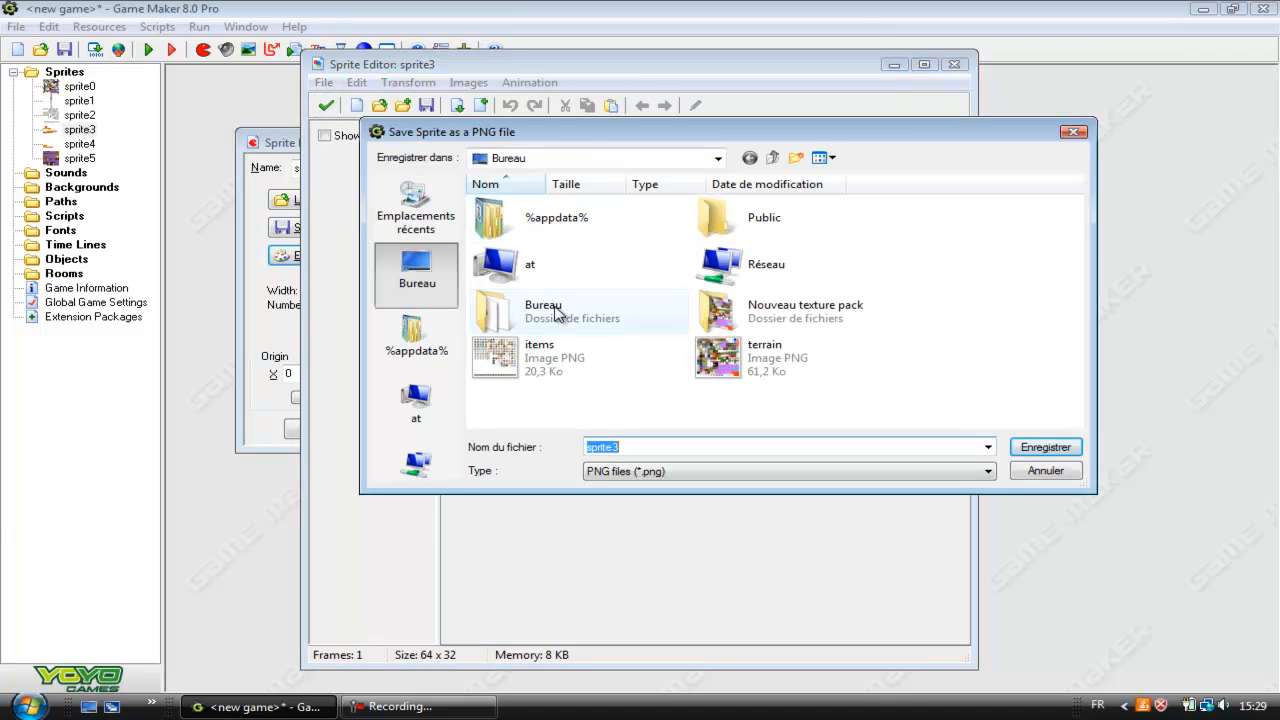
double_click(712, 334)
double_click(515, 225)
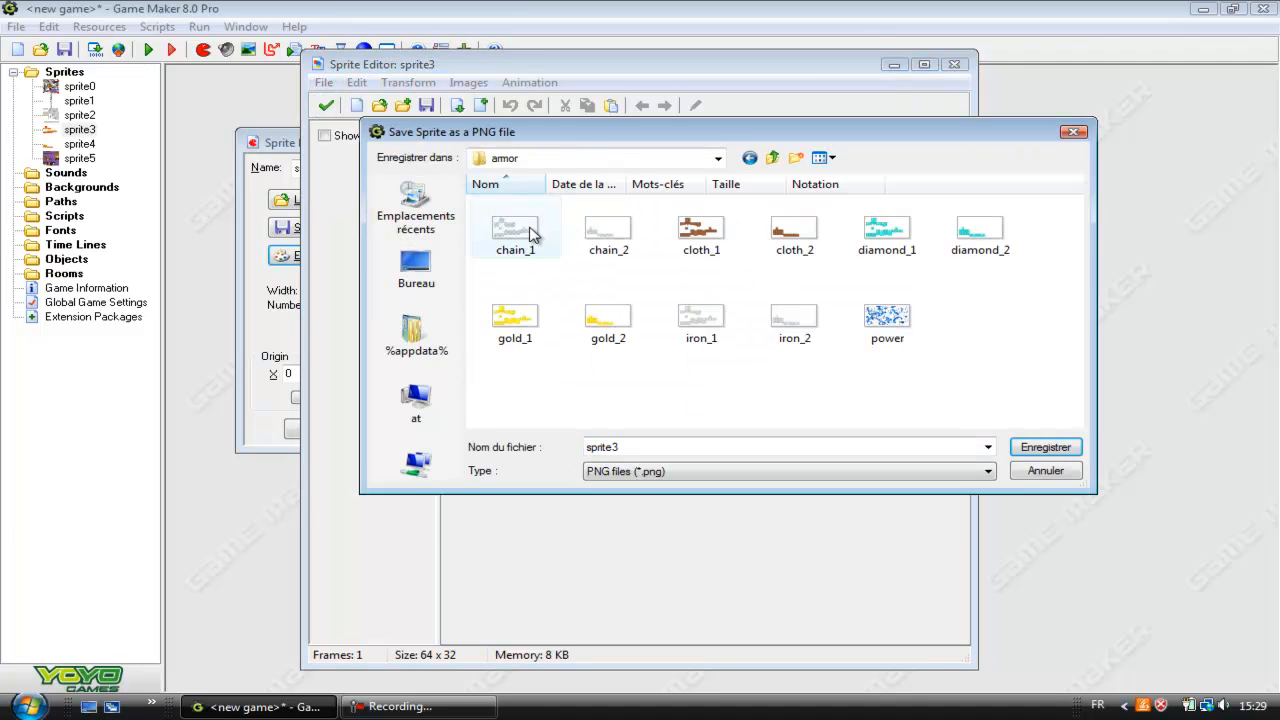
double_click(772, 159)
Step: Save sprite3's armor image on the desktop as gold_1 and close the sprite
click(753, 446)
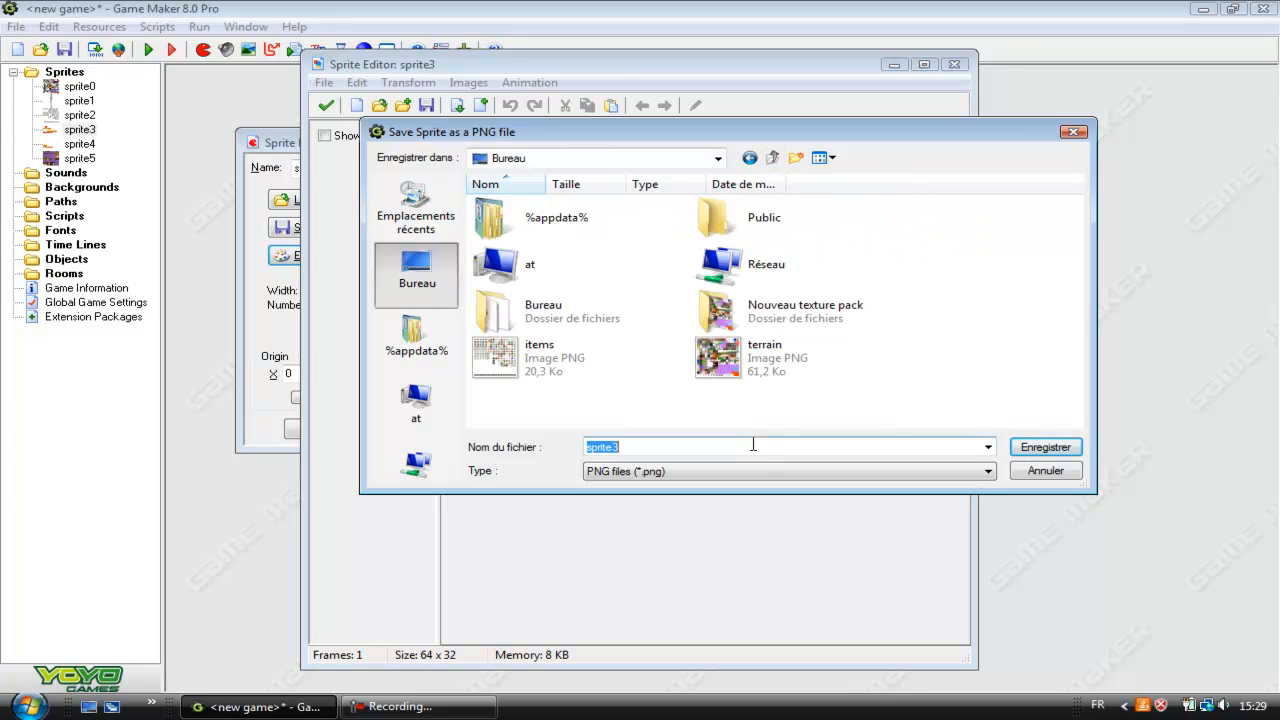
text(gold_)
click(1050, 450)
click(327, 106)
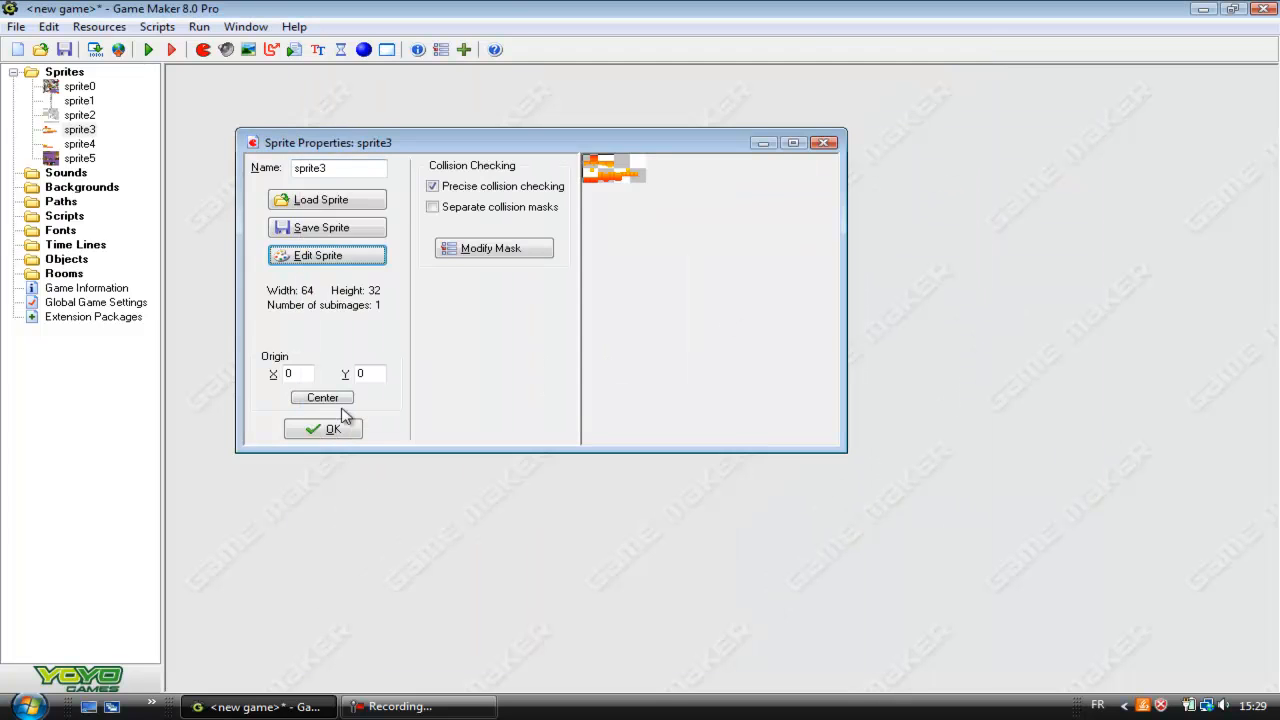
click(331, 427)
Step: Export sprite4's armor image to the desktop as a PNG file named gold_2, then close the sprite
double_click(88, 145)
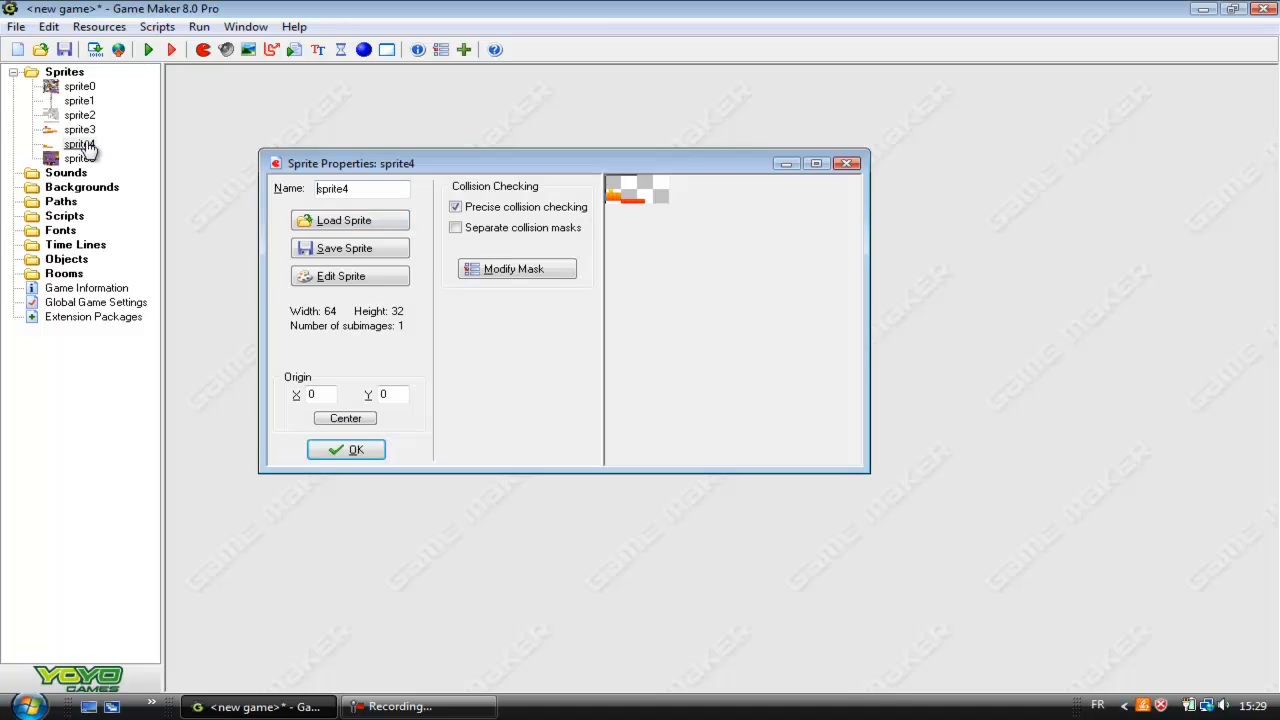
click(380, 278)
click(408, 82)
mouse_move(470, 90)
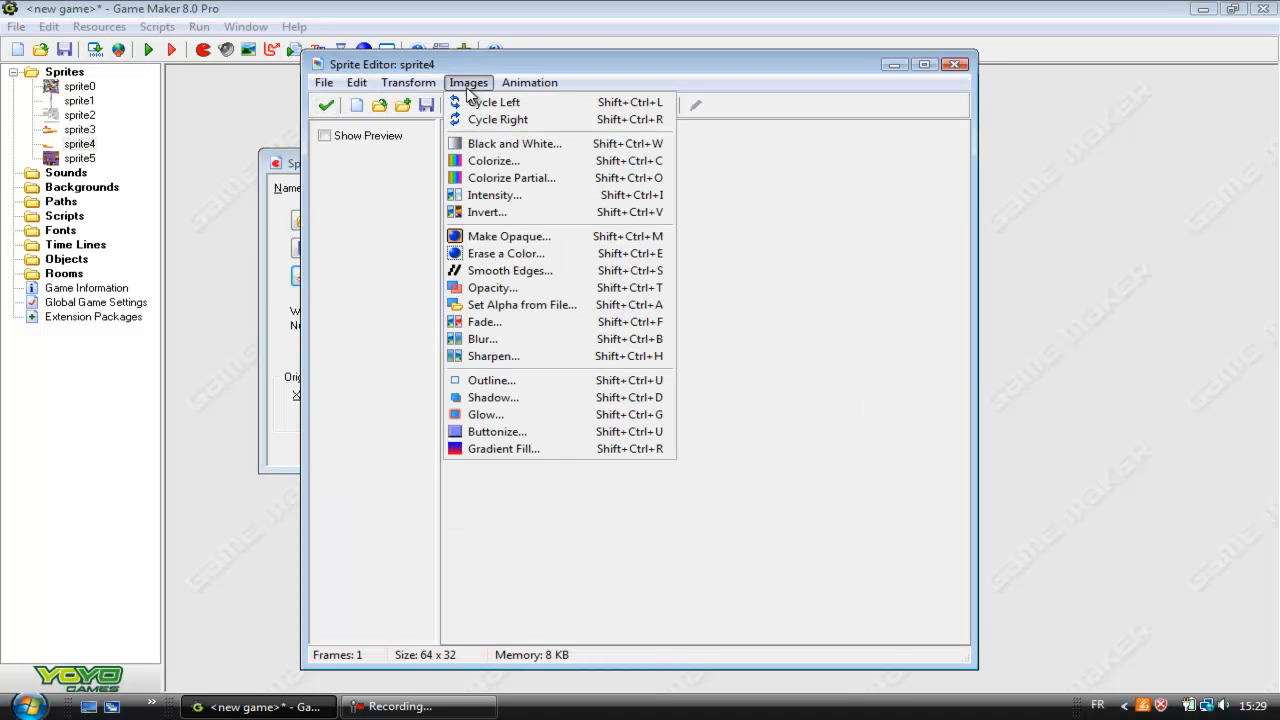
mouse_move(323, 80)
click(386, 163)
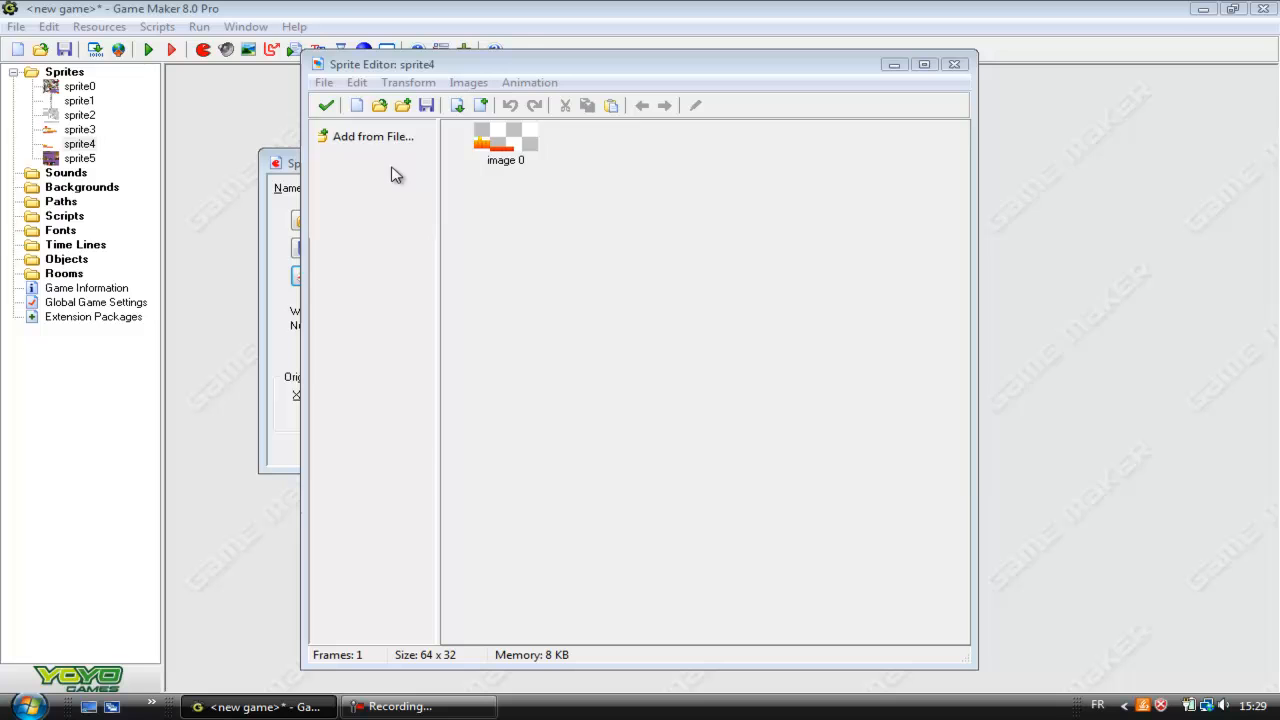
text(gold_2)
click(1020, 449)
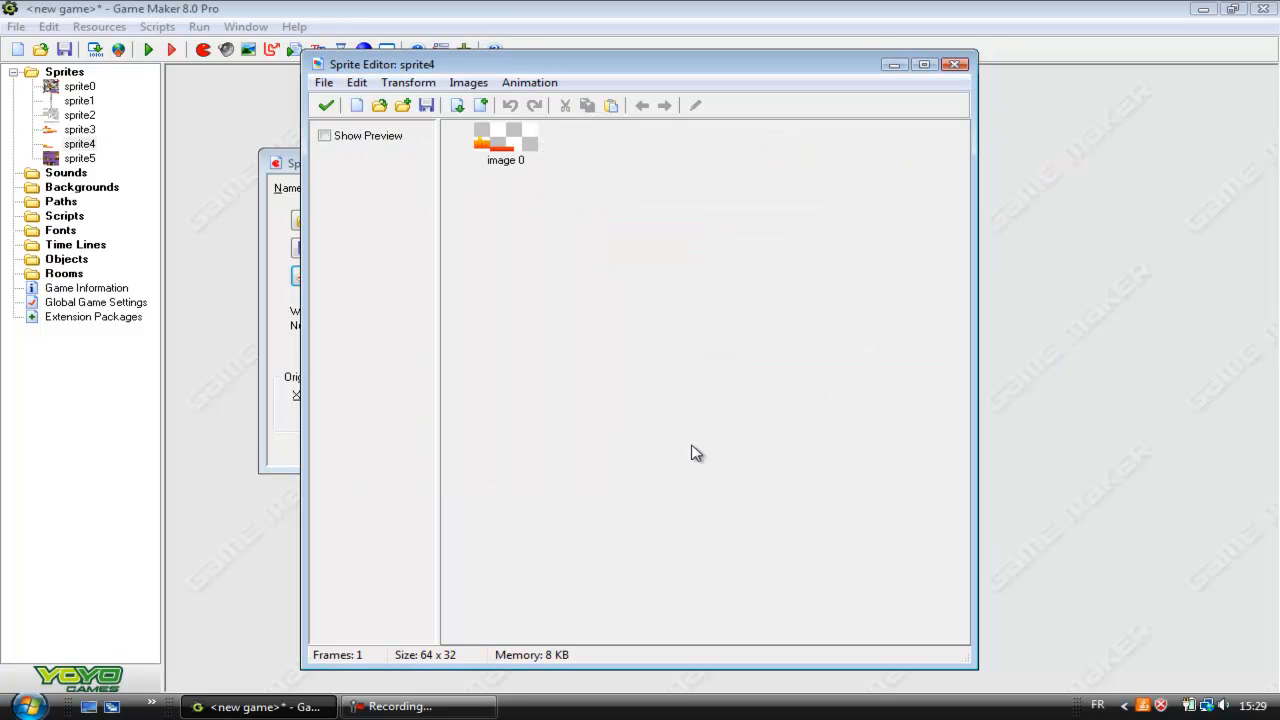
click(326, 106)
click(380, 450)
Step: Export sprite5's paintings image to the desktop as a PNG file named kz, then close the sprite
double_click(82, 158)
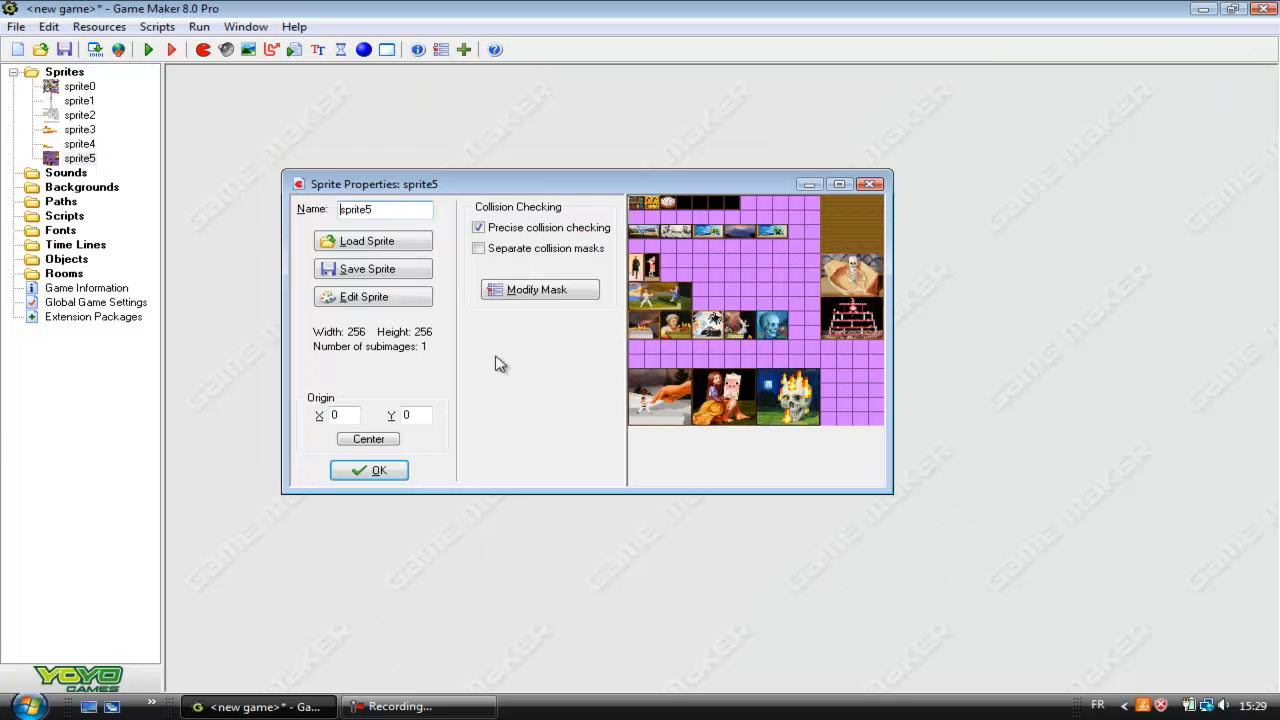
click(405, 299)
click(323, 82)
click(365, 162)
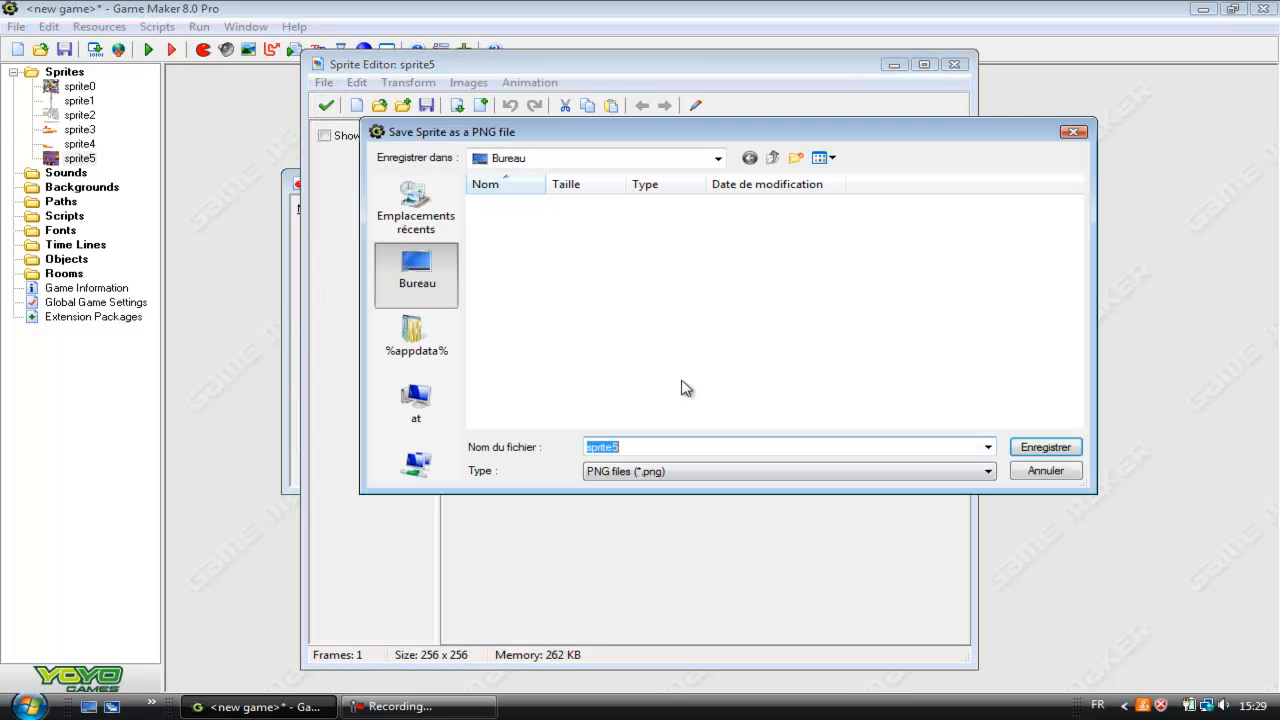
text(kz)
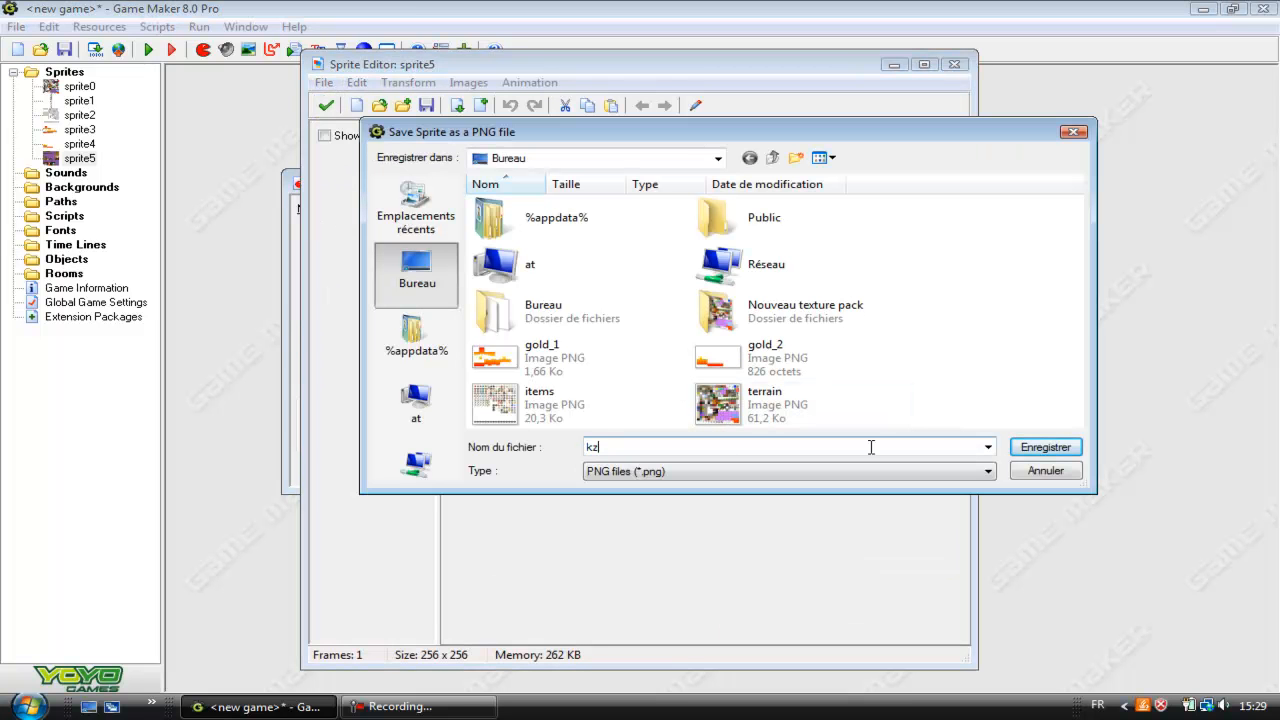
click(1045, 449)
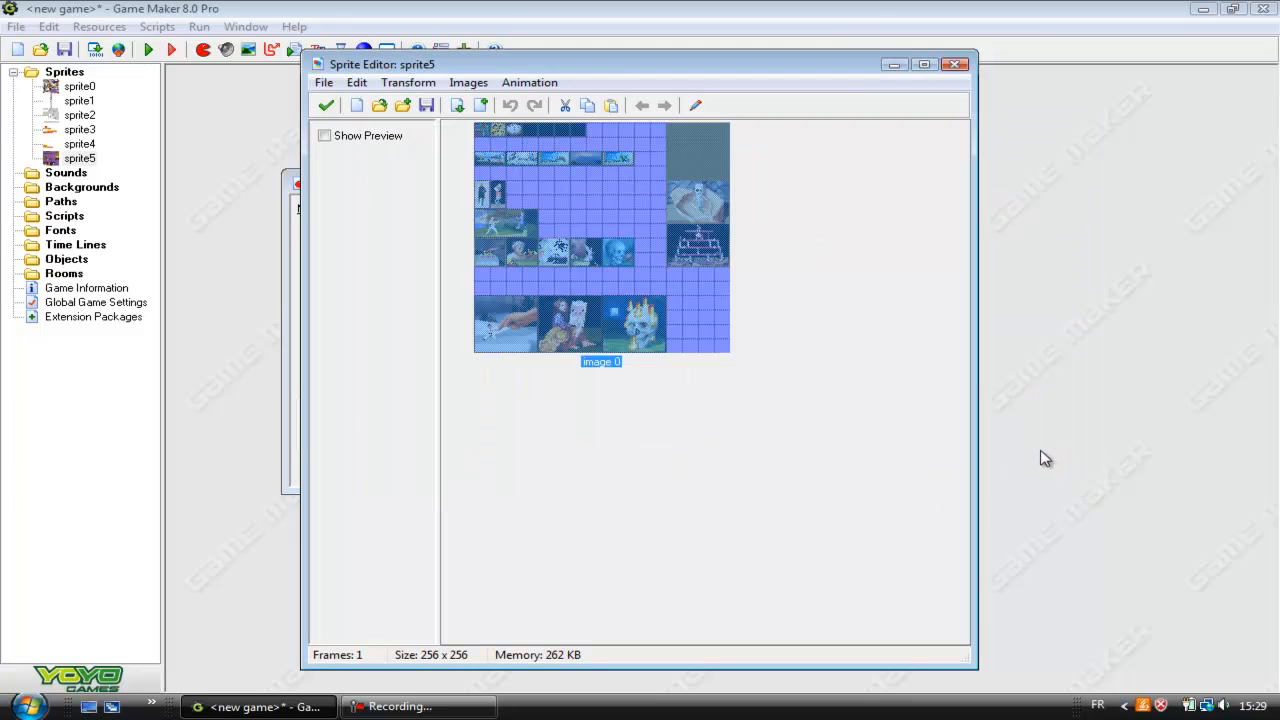
click(326, 104)
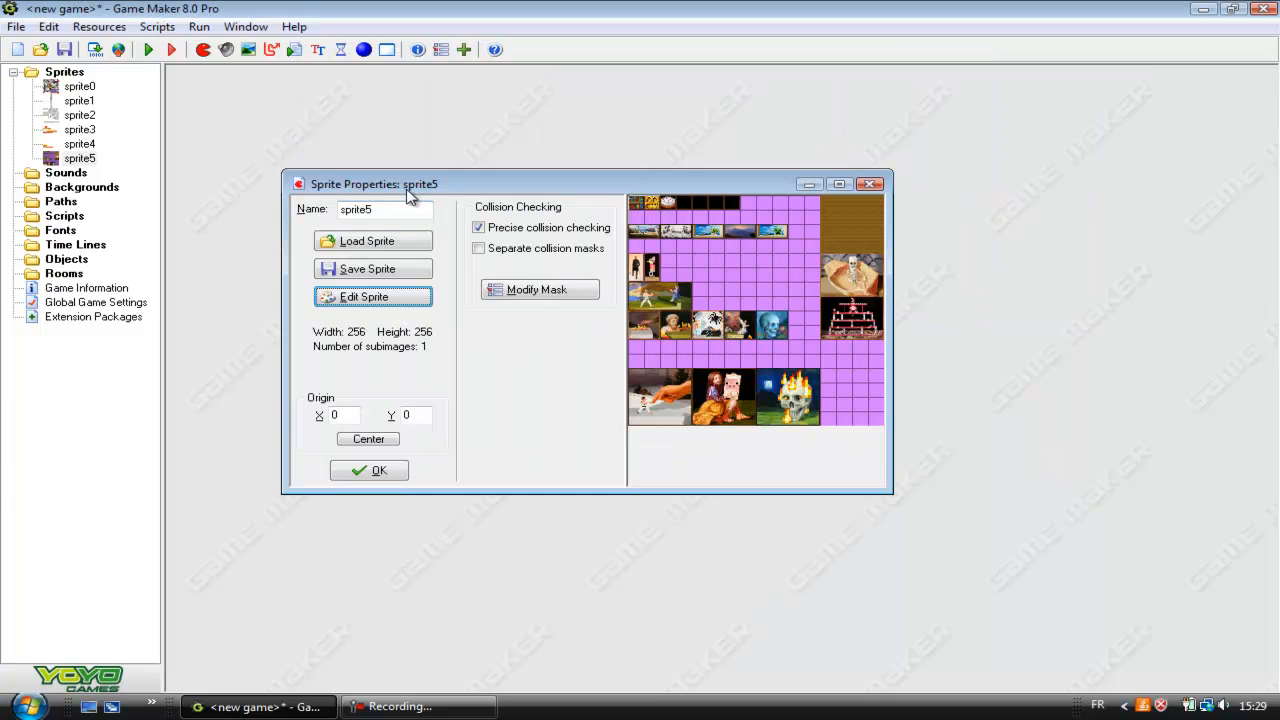
click(360, 374)
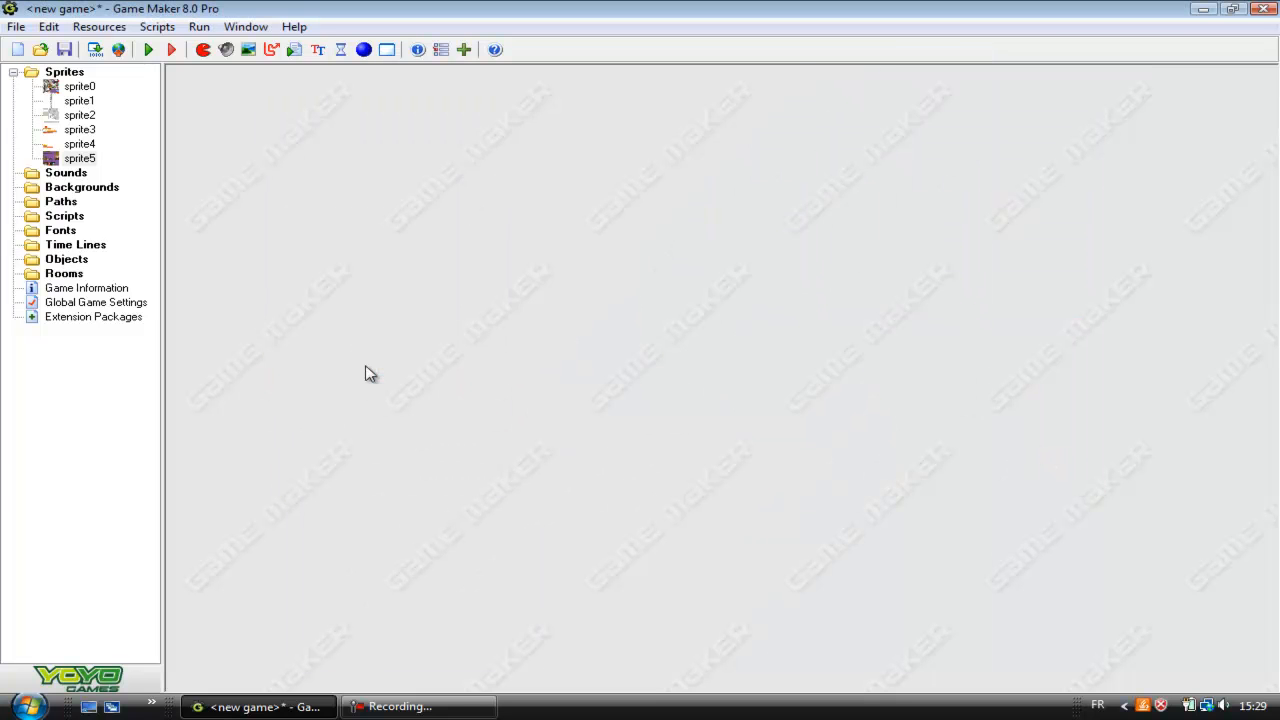
Step: Switch to the desktop and create a new folder there named gui
click(14, 73)
click(88, 706)
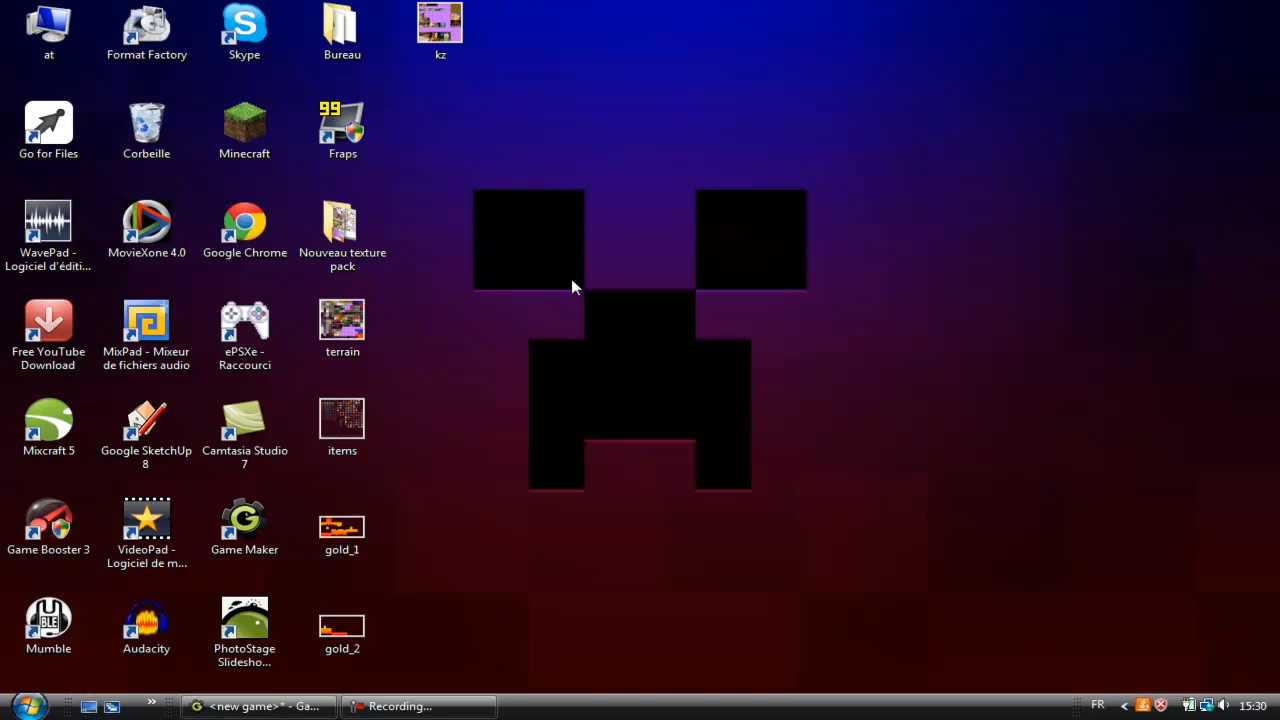
right_click(570, 279)
mouse_move(800, 477)
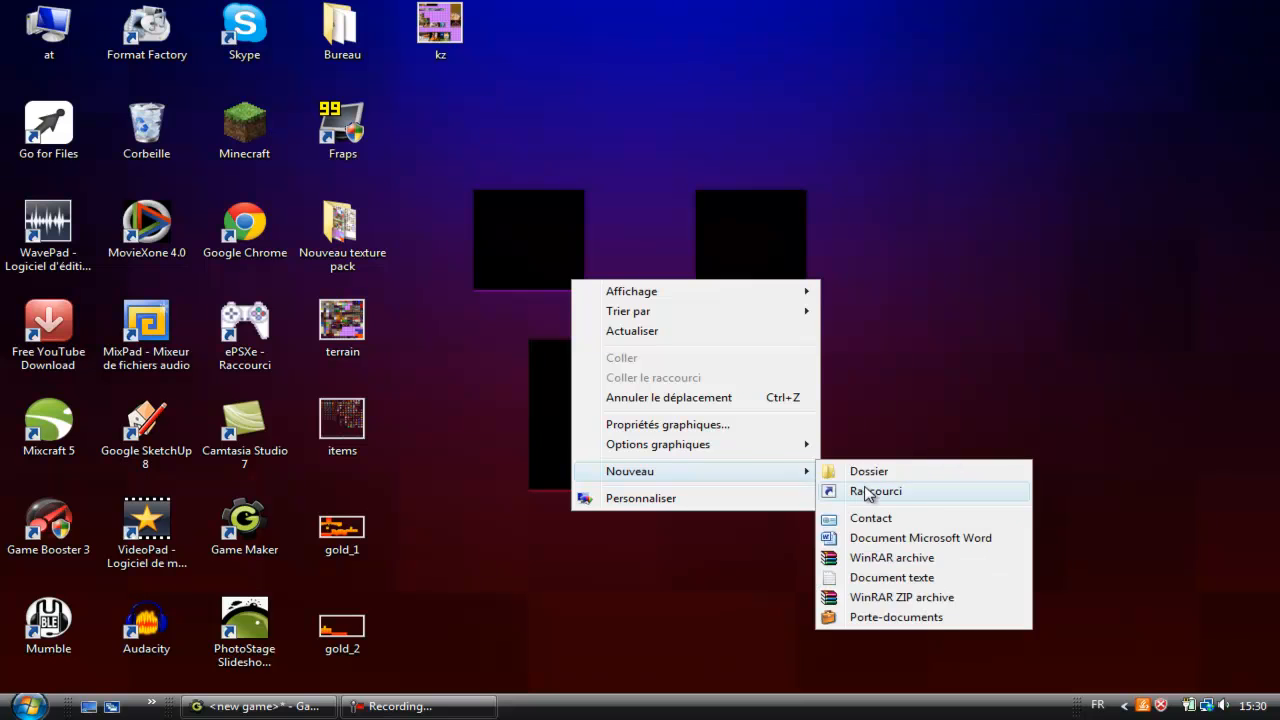
click(867, 477)
text(gui)
key(Return)
Step: Create a second new folder on the desktop named armor
right_click(642, 411)
mouse_move(843, 594)
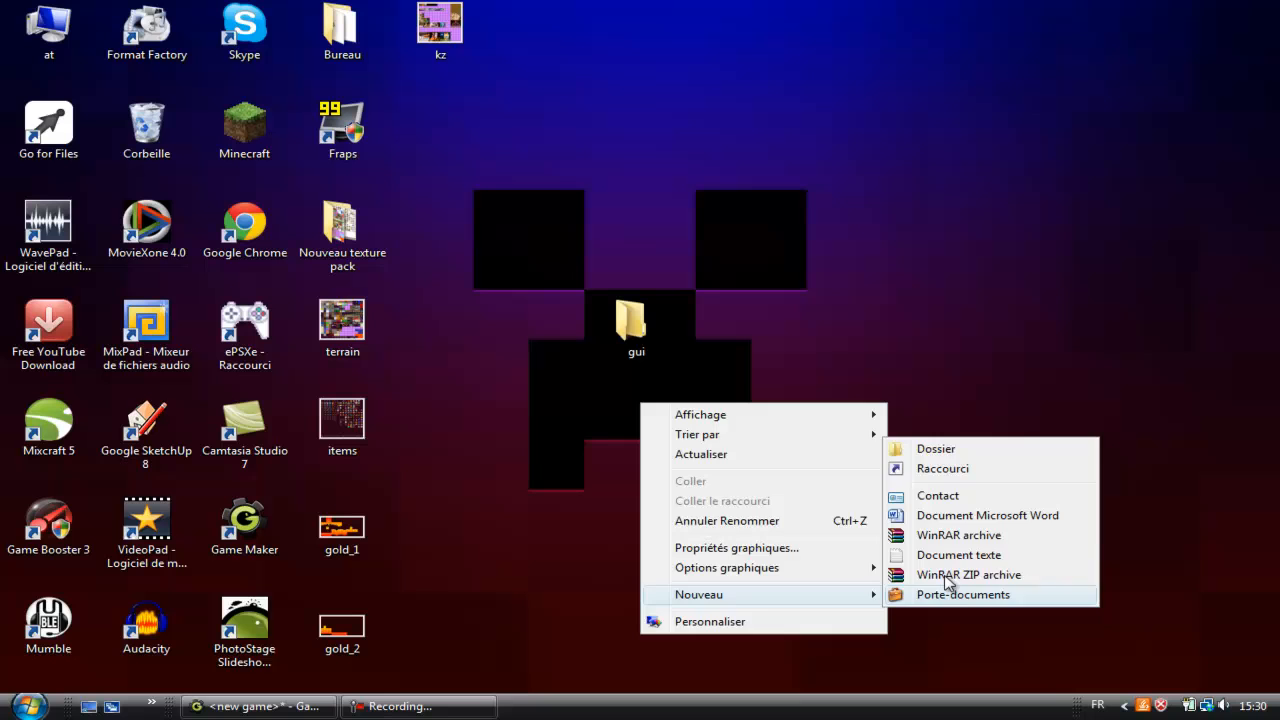
click(953, 452)
text(armor)
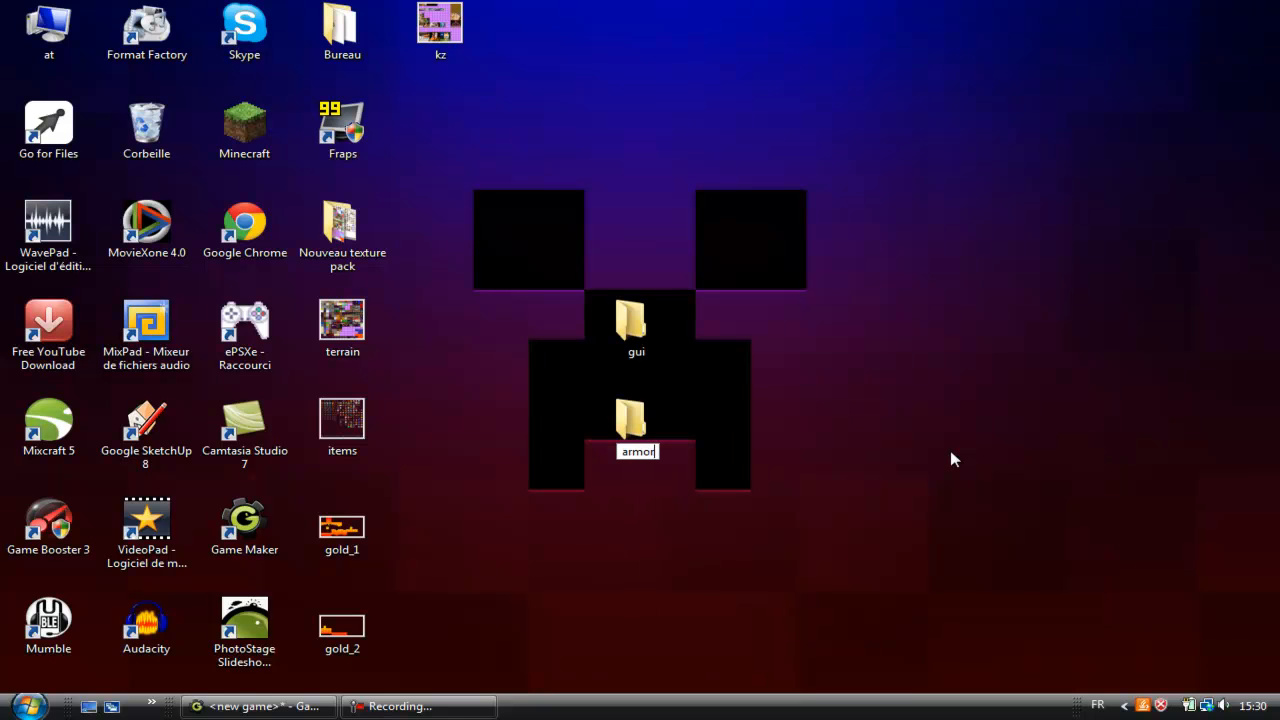
key(Return)
Step: Create a third new folder on the desktop named art
right_click(851, 462)
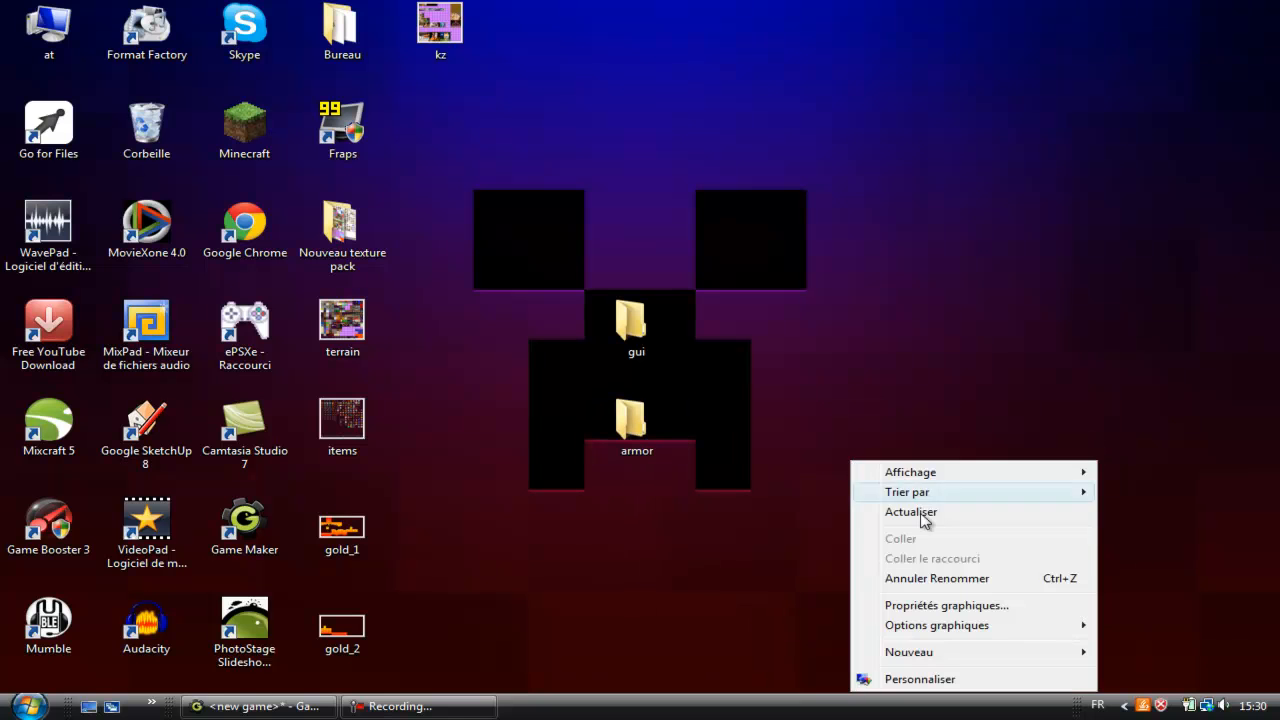
mouse_move(951, 653)
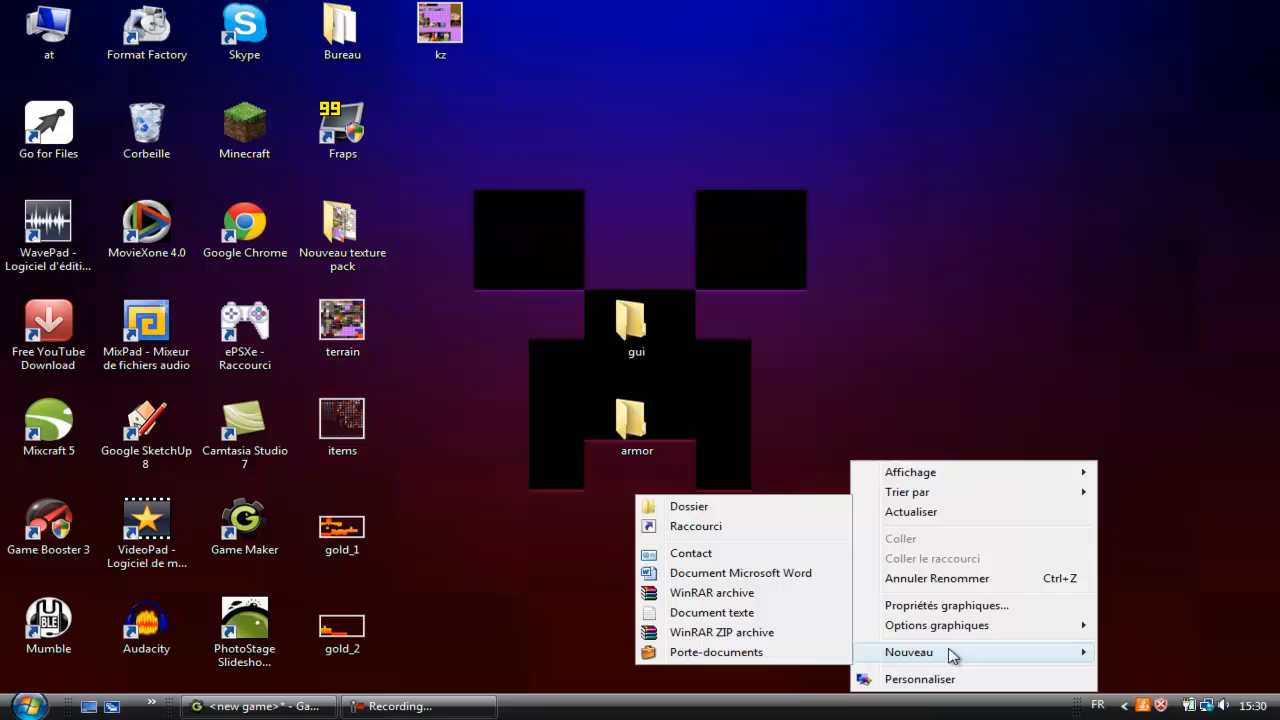
click(776, 504)
text(art)
key(Return)
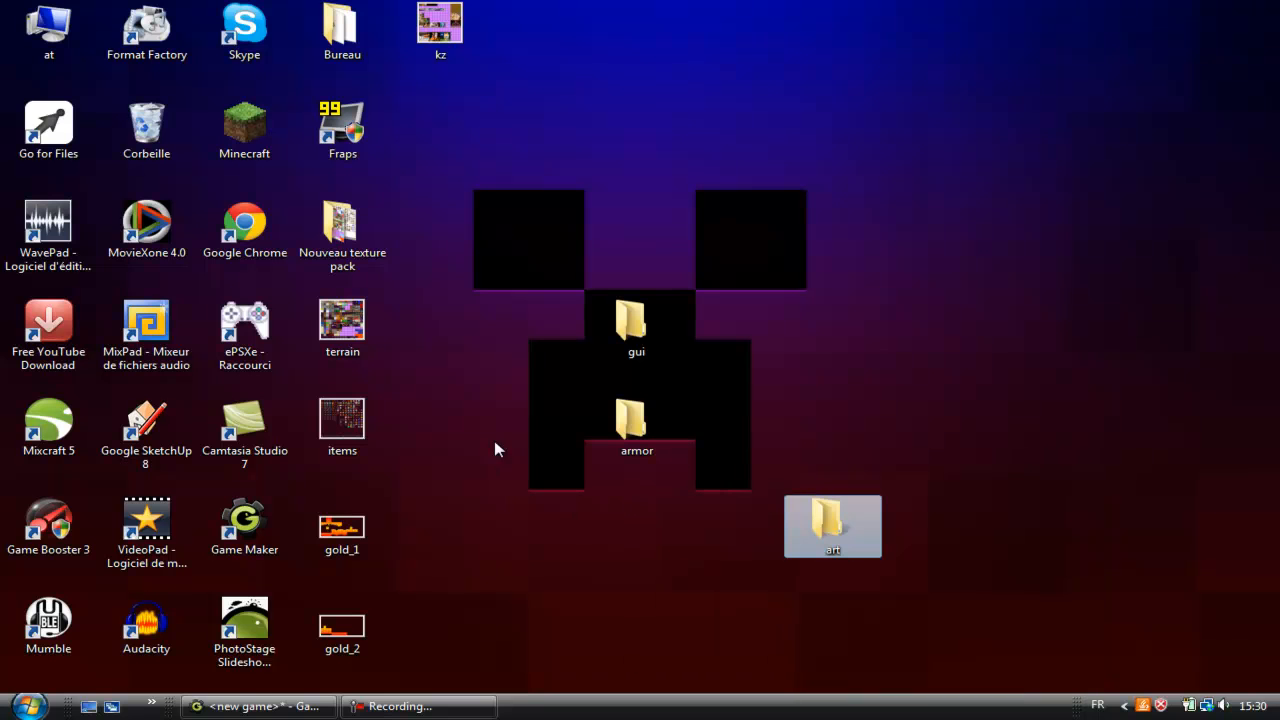
Step: Move the kz image into the art folder, and gold_1 and gold_2 into the armor folder
click(460, 70)
click(436, 30)
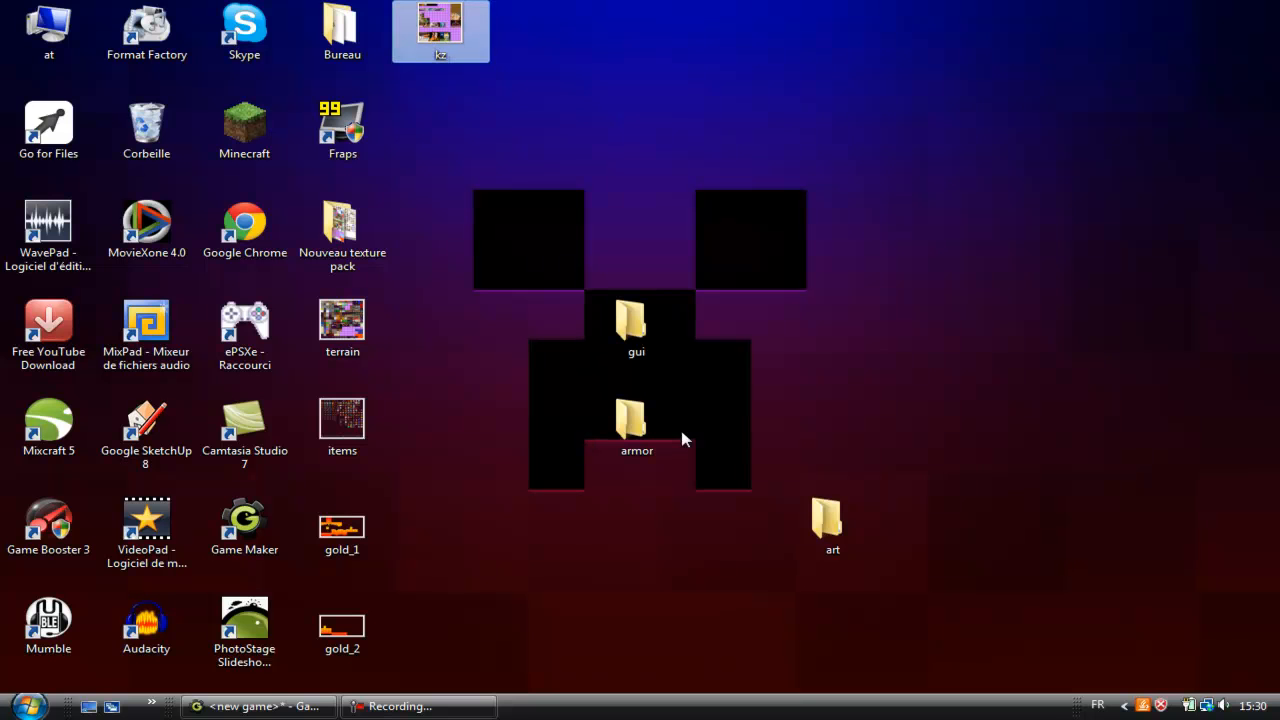
drag(449, 634, 325, 522)
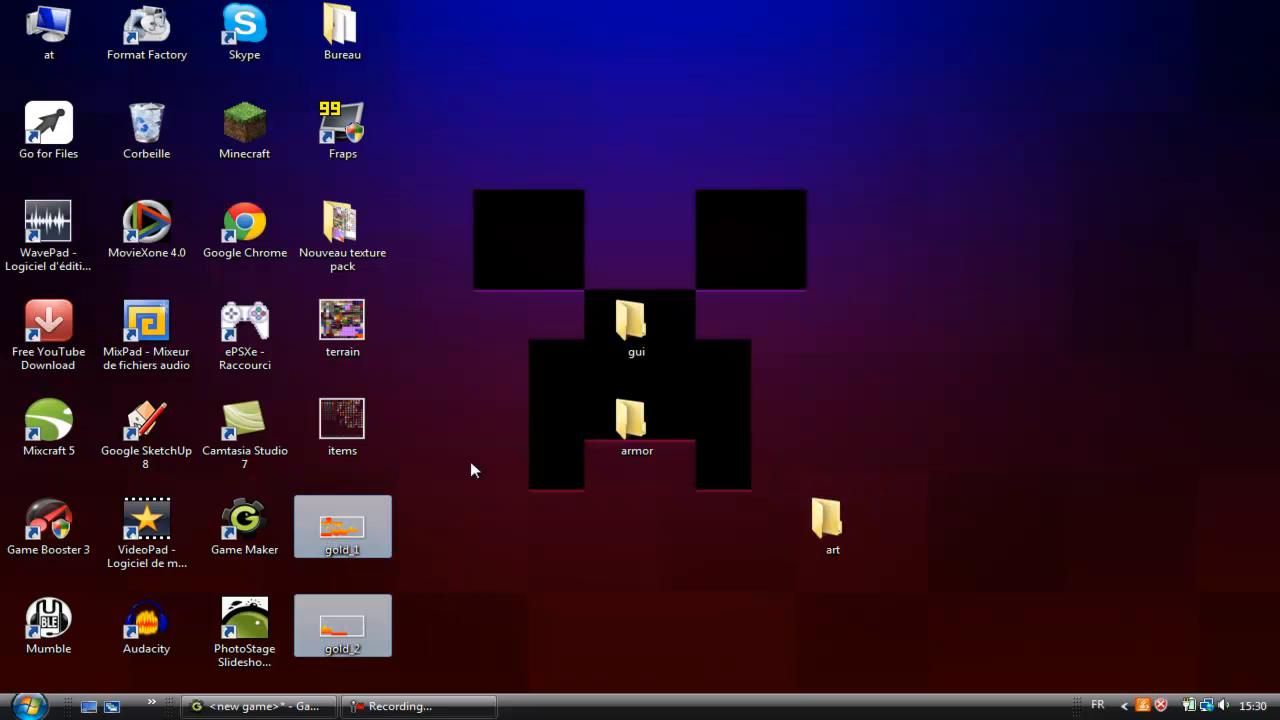
key(Delete)
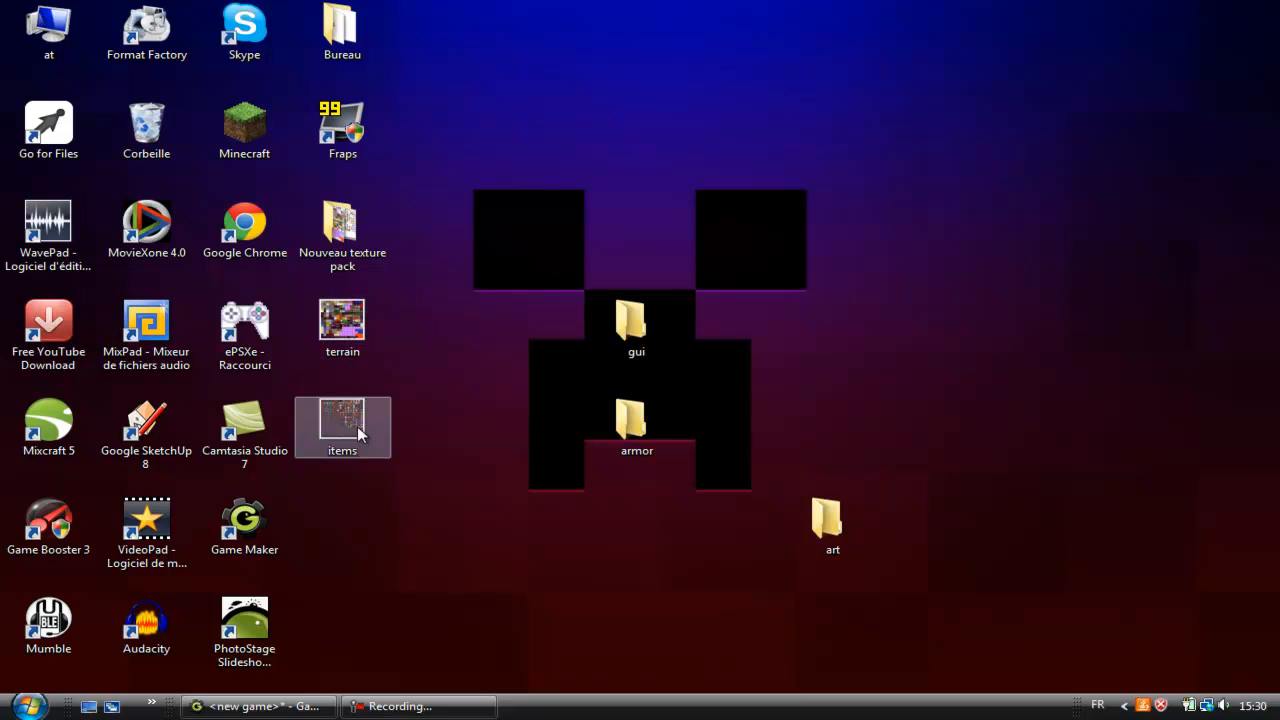
Step: Move the items image into the gui folder and place the terrain image near the new folders
drag(348, 442, 633, 326)
drag(311, 317, 545, 515)
click(378, 343)
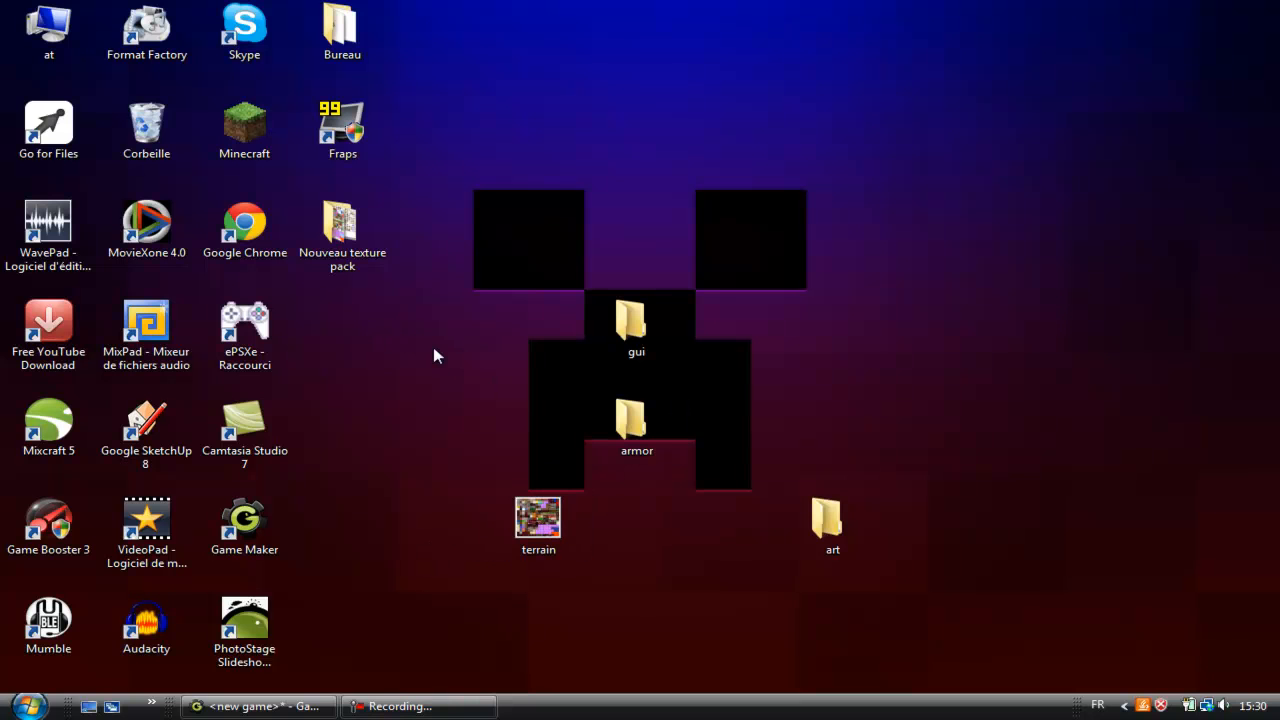
Step: Create a WinRAR ZIP archive on the desktop named Montexturepack and place it beside the gui folder
right_click(521, 379)
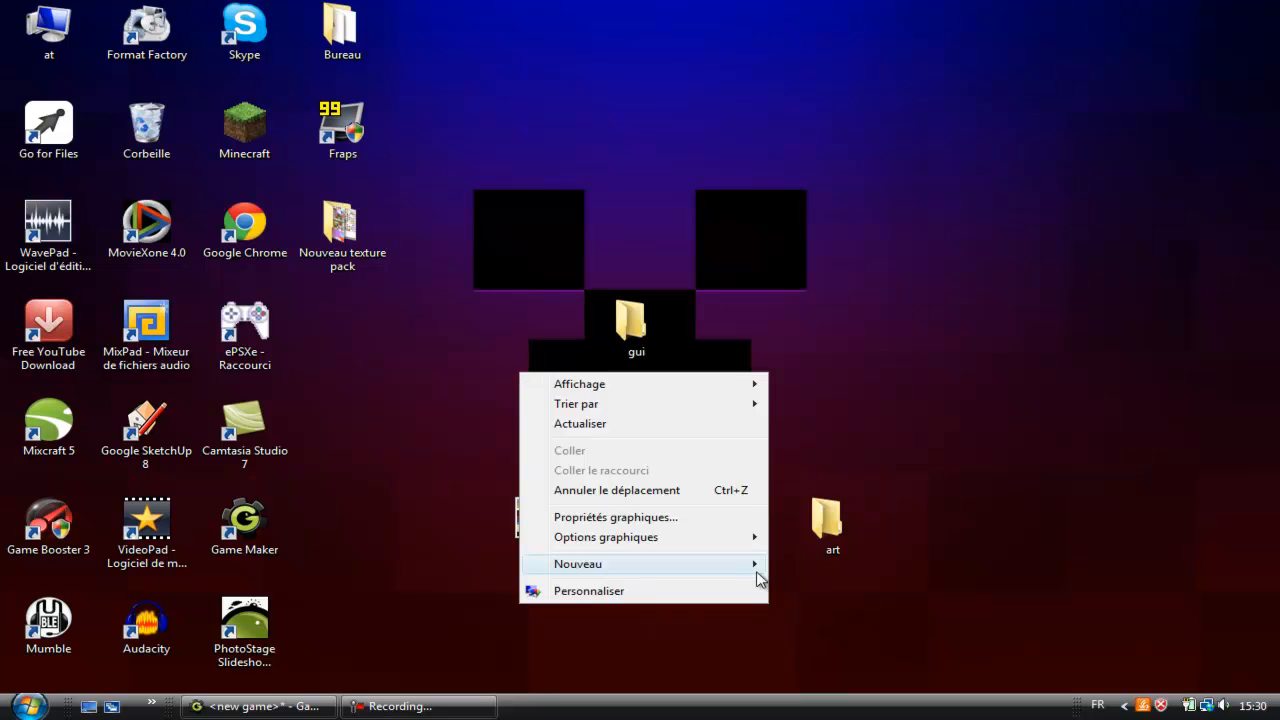
mouse_move(757, 566)
click(818, 550)
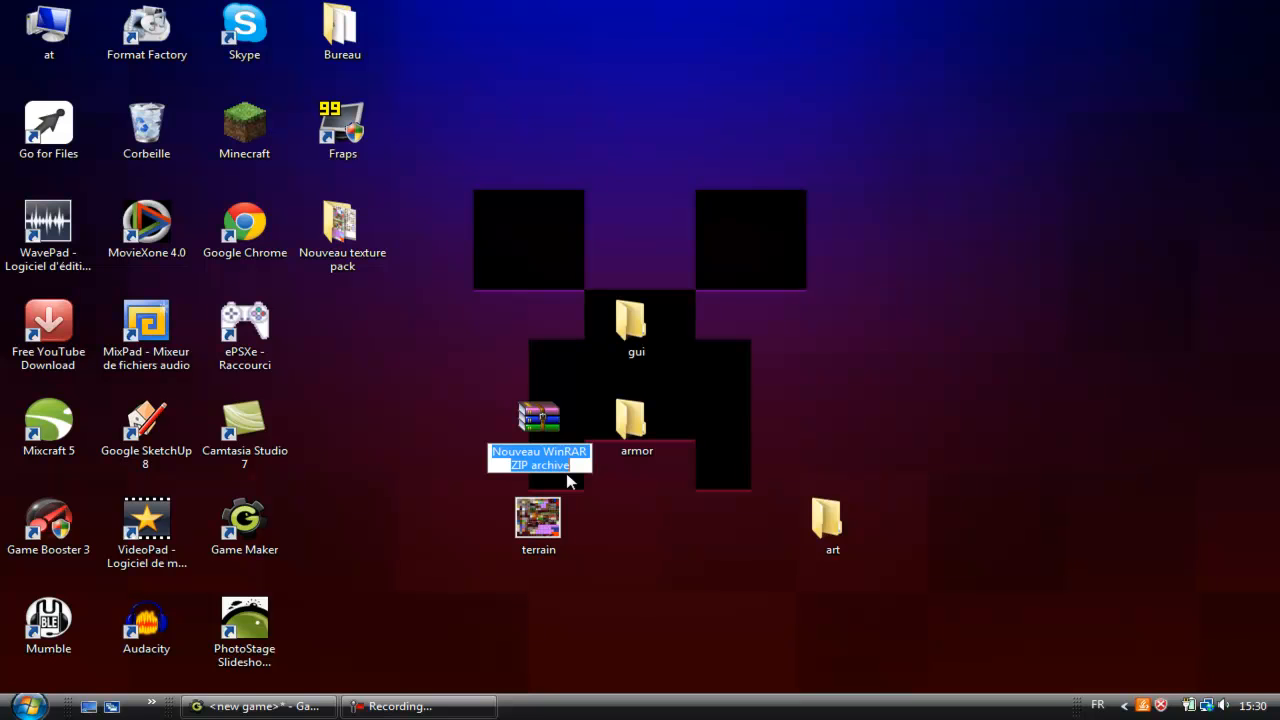
text(Montexturepack)
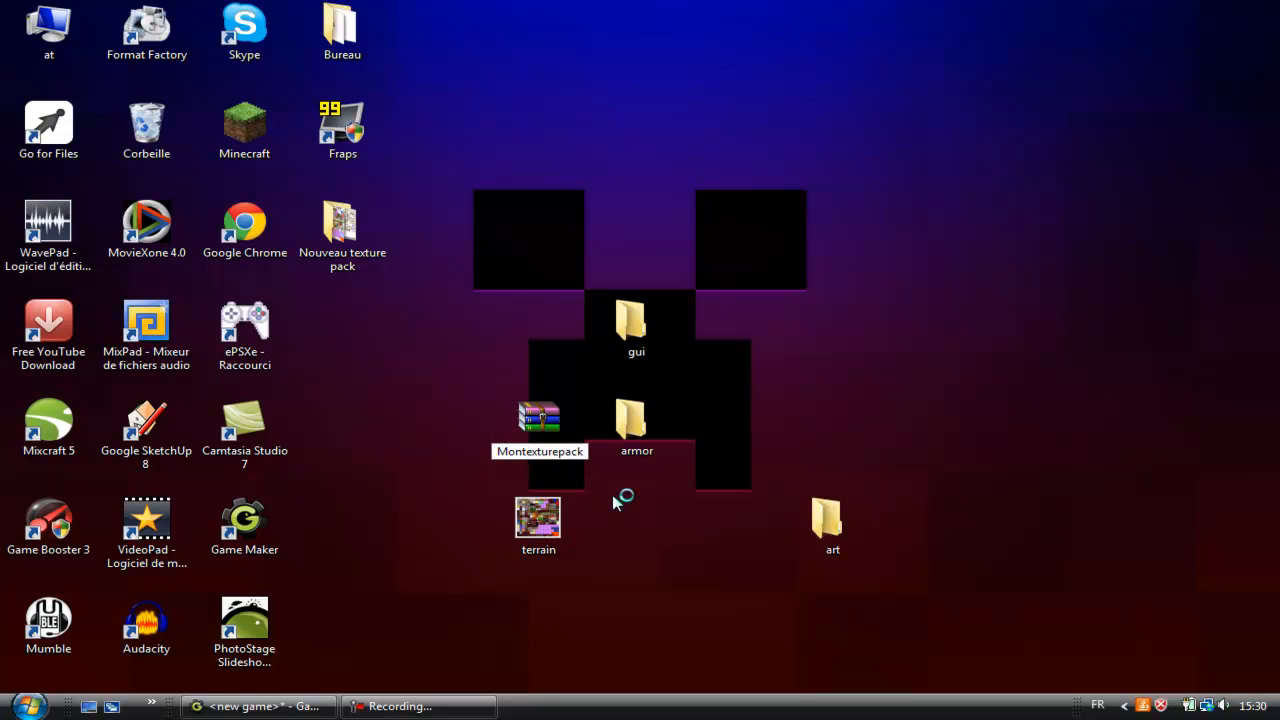
key(Return)
drag(560, 430, 577, 345)
click(765, 408)
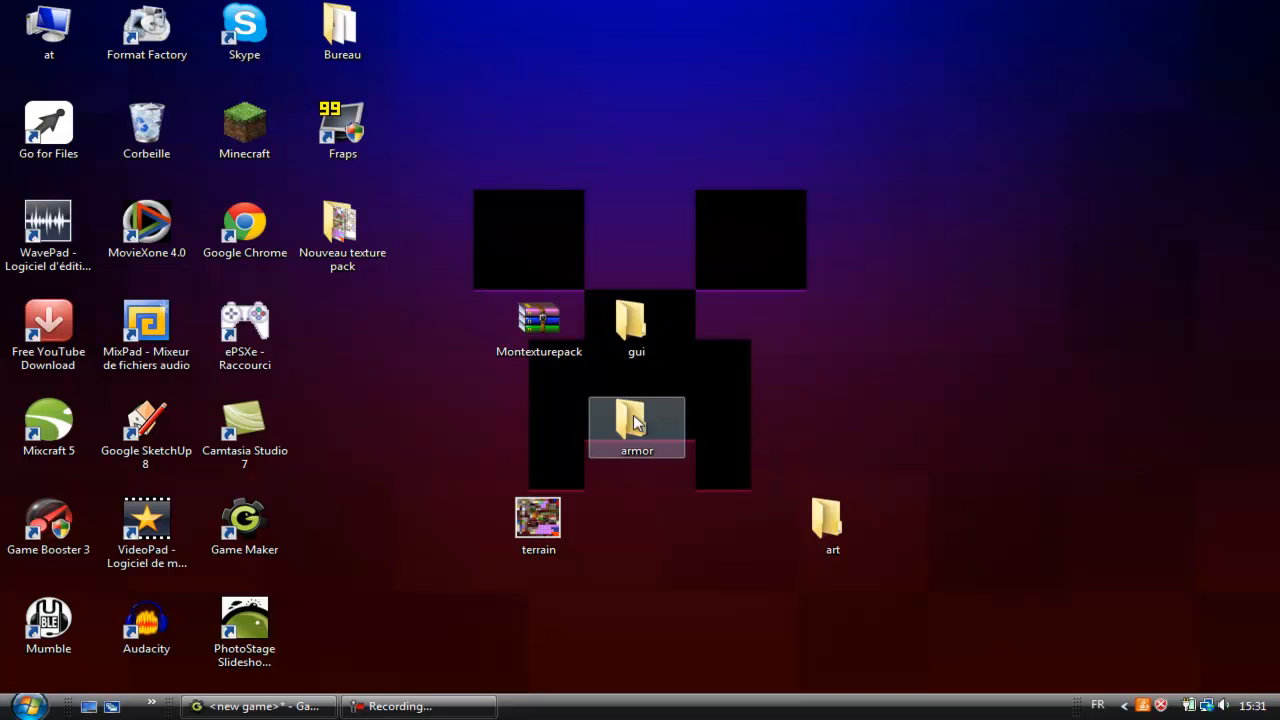
Step: Check the contents of the gui folder, close it, and open the Montexturepack archive
double_click(640, 325)
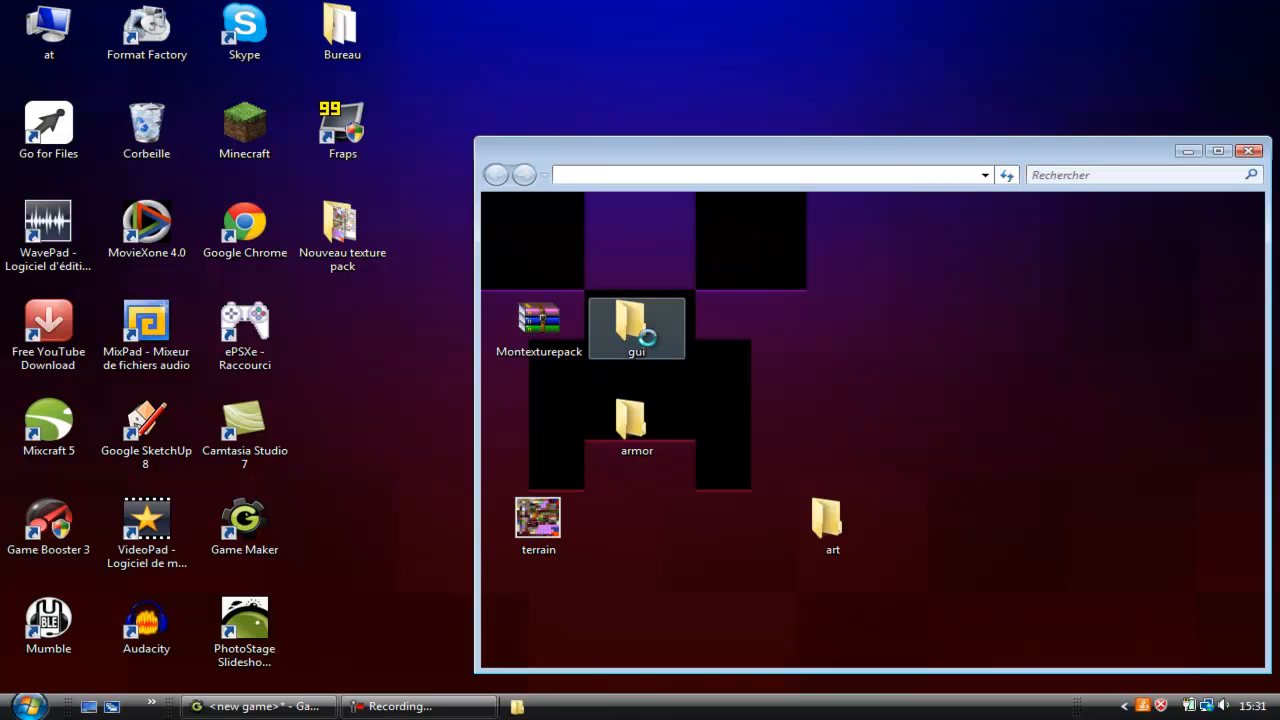
click(1250, 153)
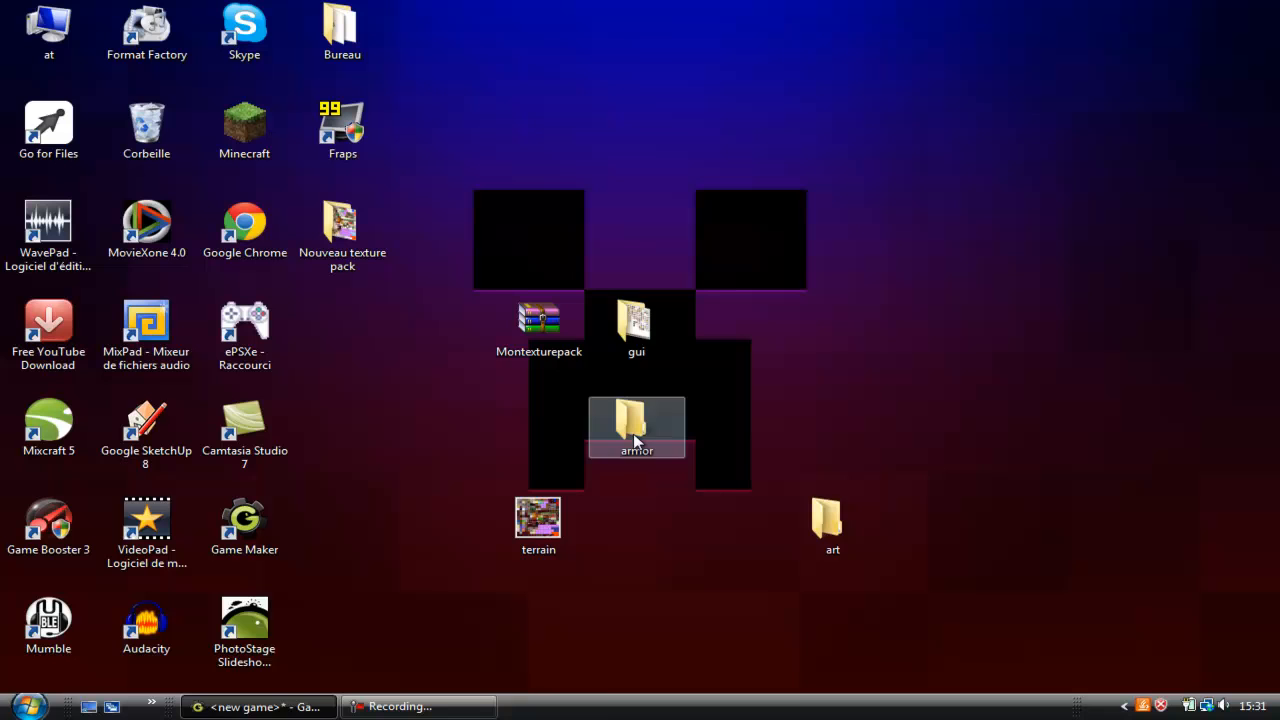
double_click(530, 305)
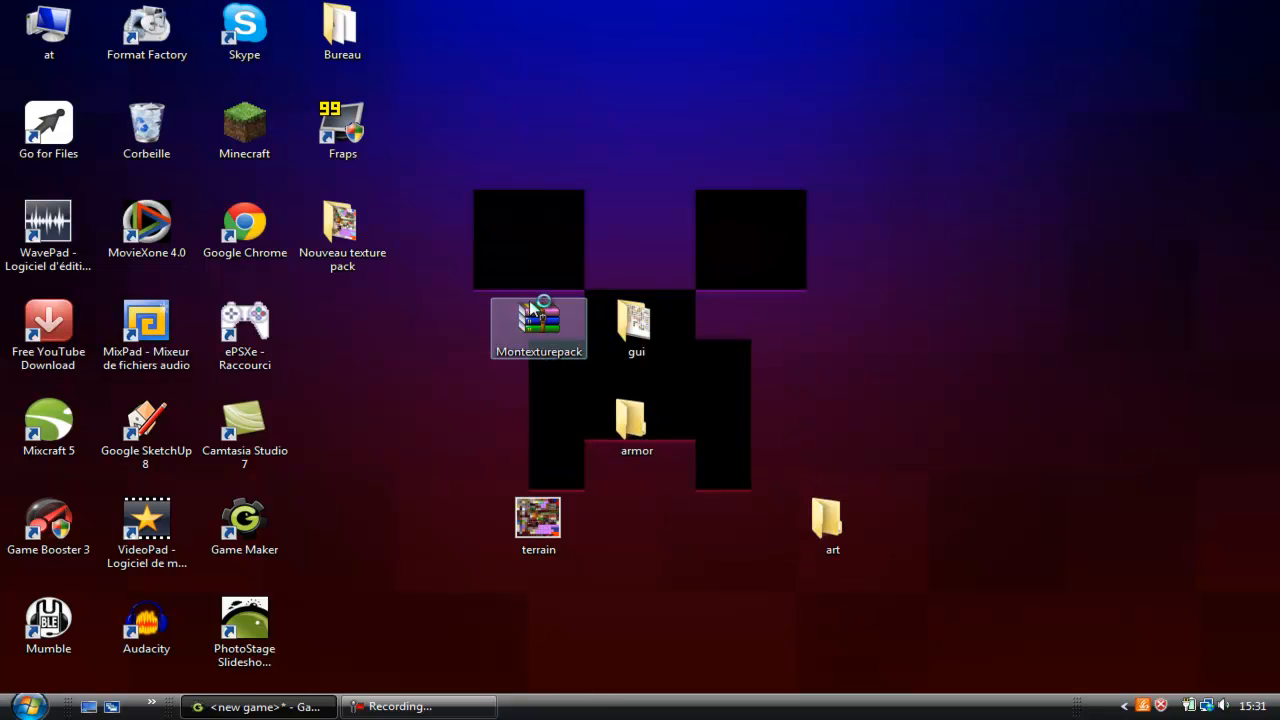
Step: Create a new text document on the desktop named pack
right_click(508, 431)
mouse_move(745, 625)
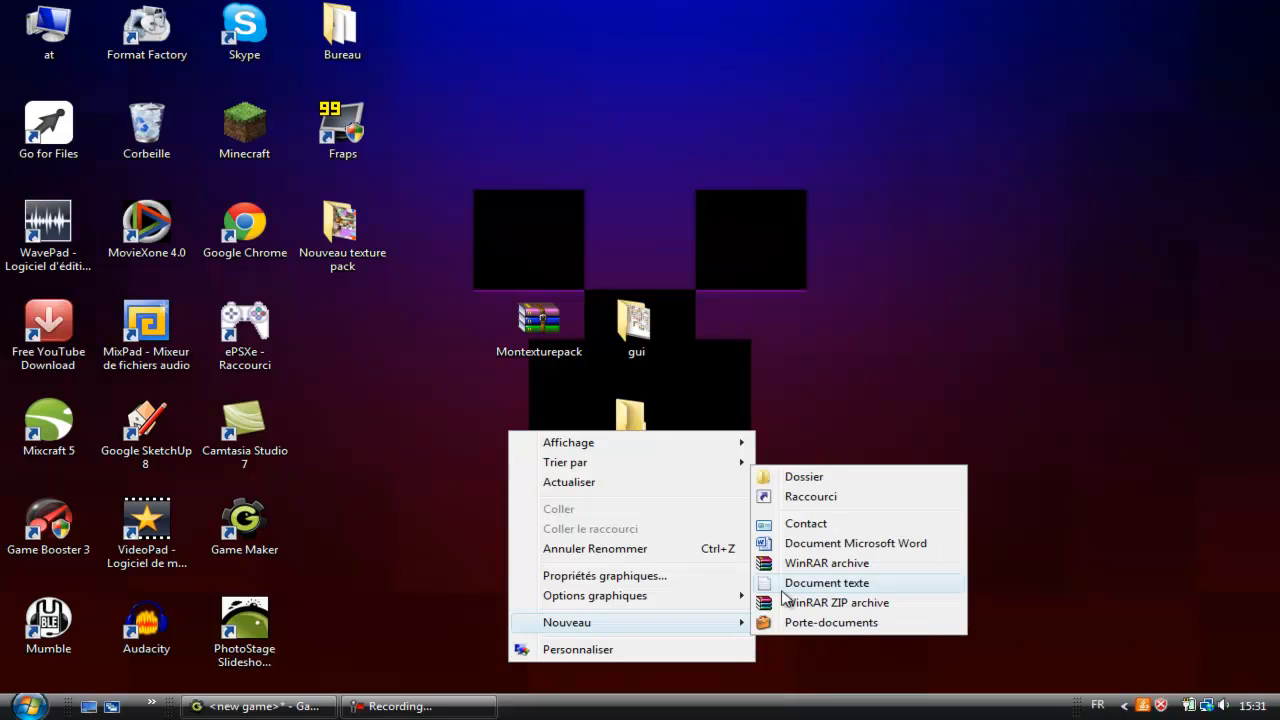
click(789, 584)
text(pack)
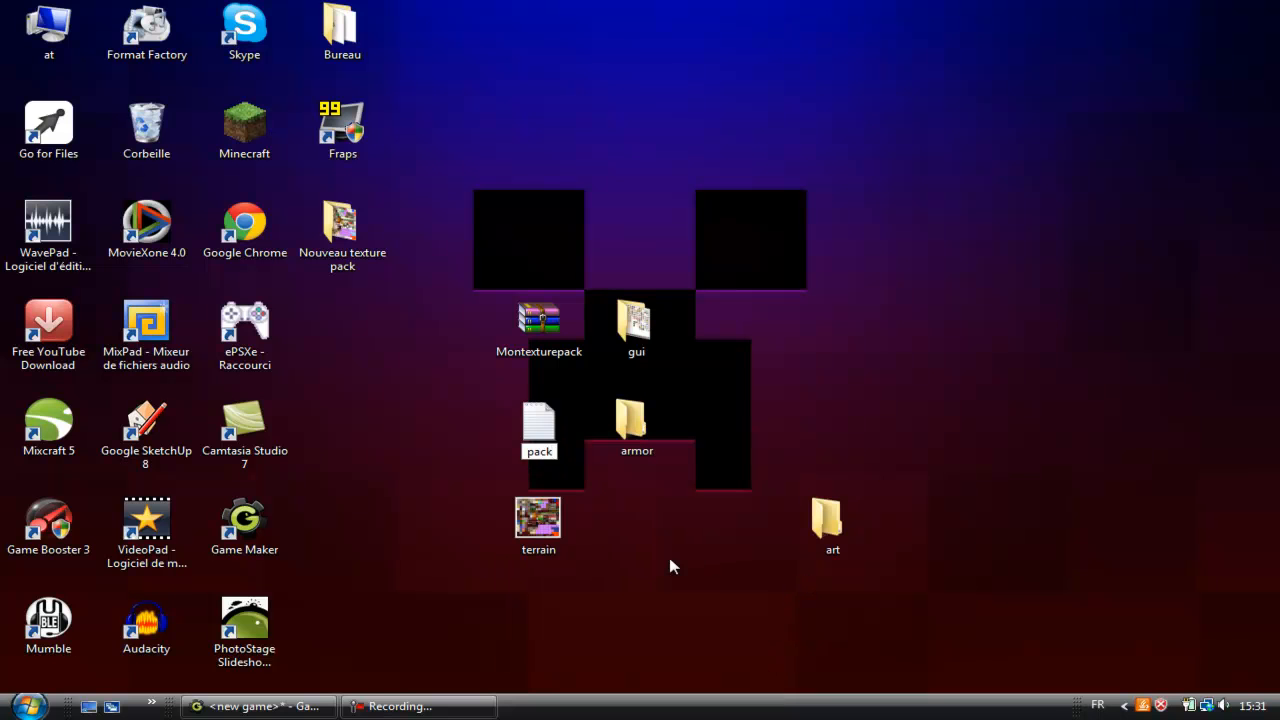
key(Return)
Step: Write "Texture pack - 16x16 - by" followed by the author's name in the pack document, then save and close it
double_click(538, 425)
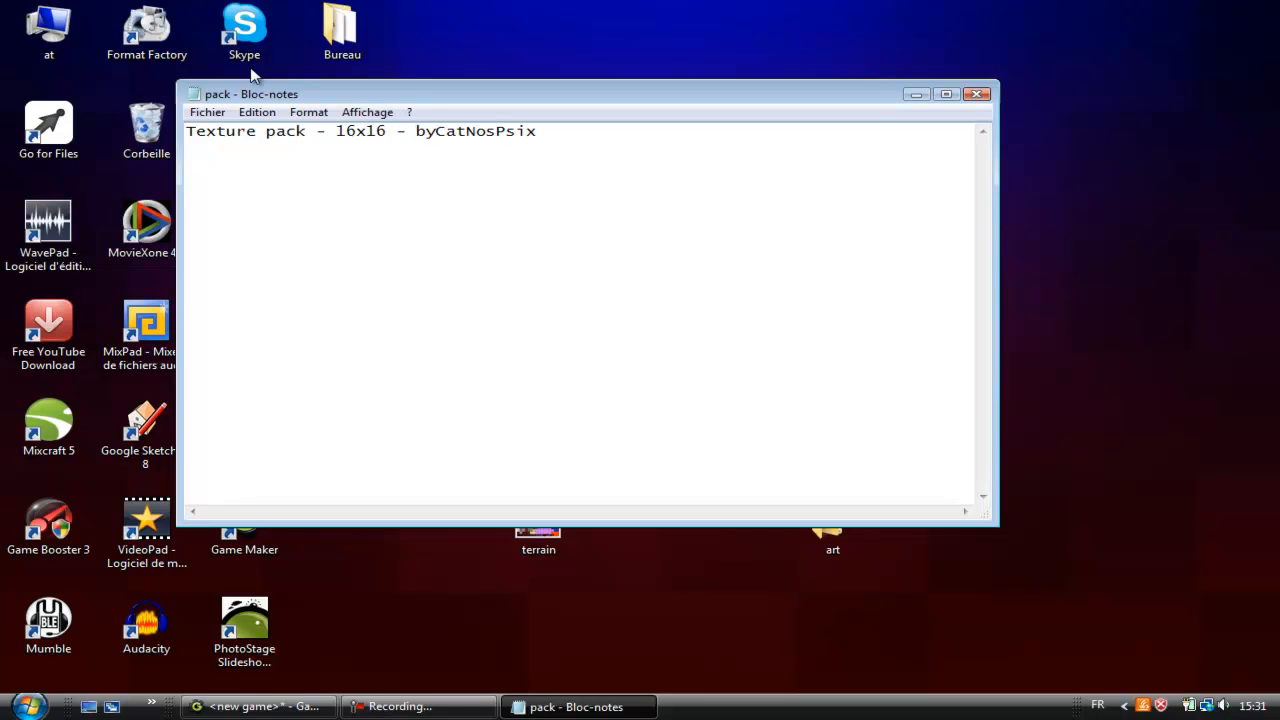
click(207, 112)
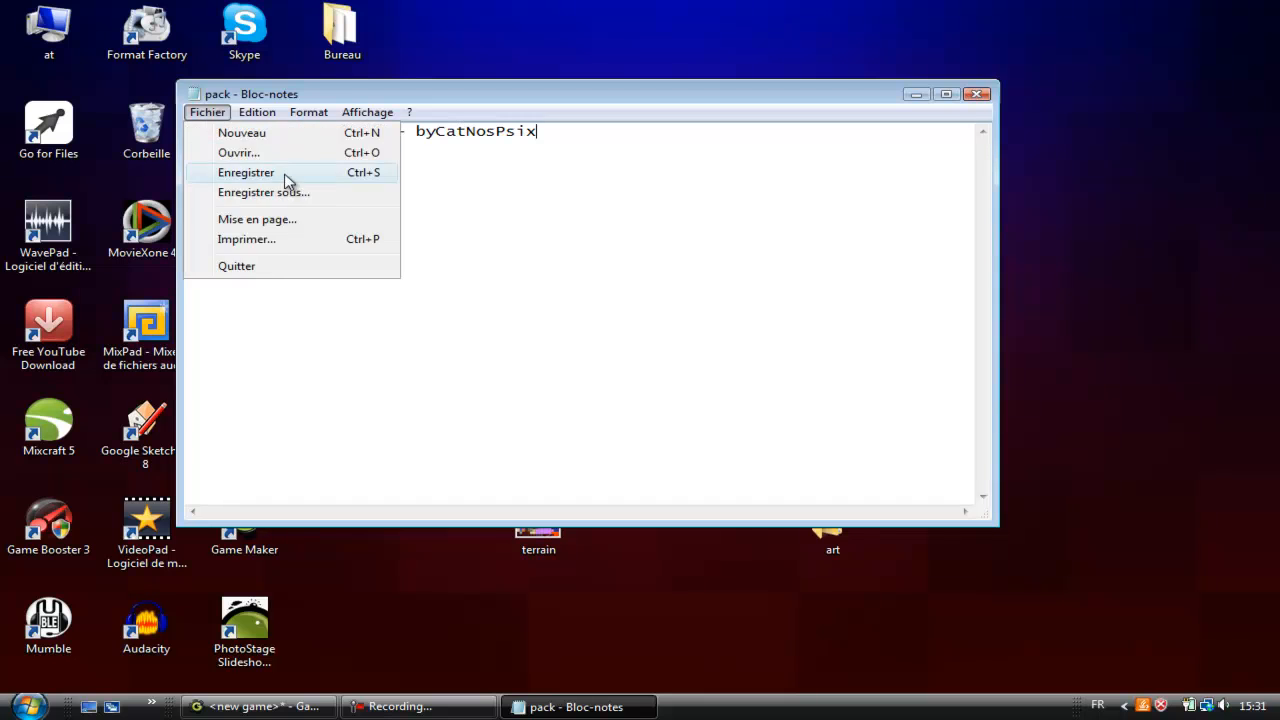
click(288, 173)
click(977, 94)
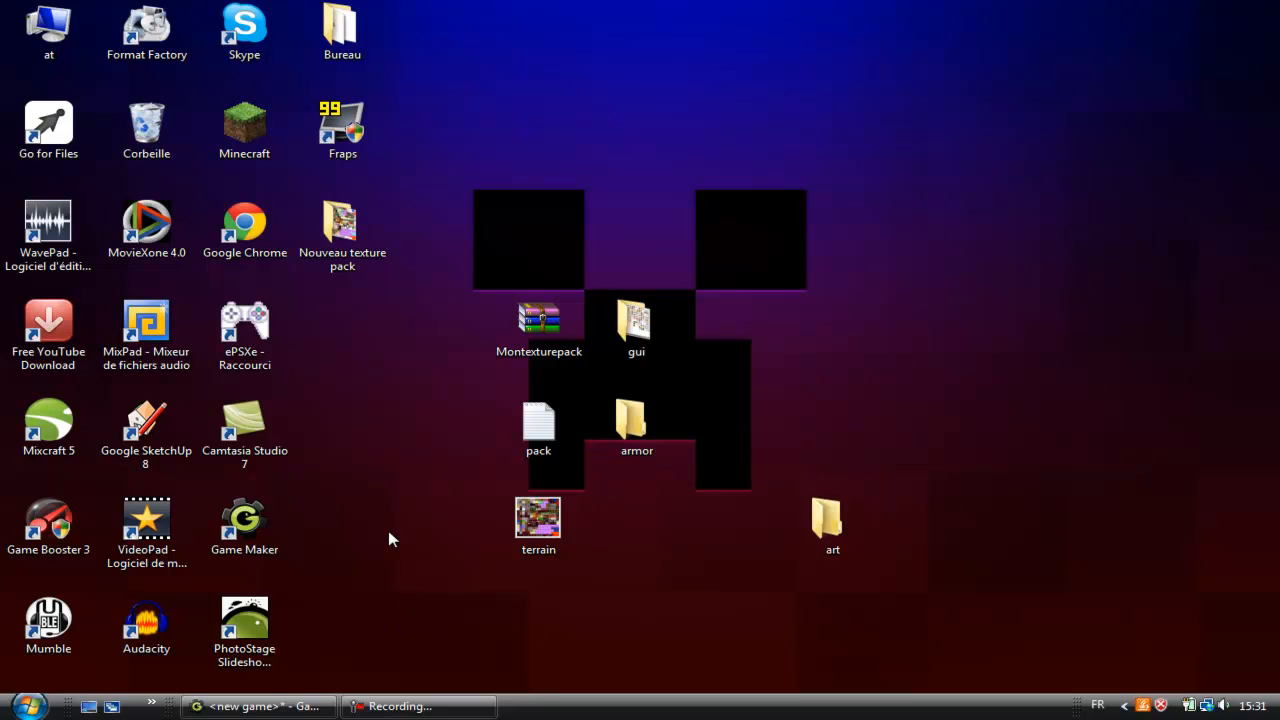
Step: Place the Montexturepack archive below the Nouveau texture pack folder and open Minecraft's texturepacks folder through %appdata% and .minecraft
drag(538, 320, 345, 327)
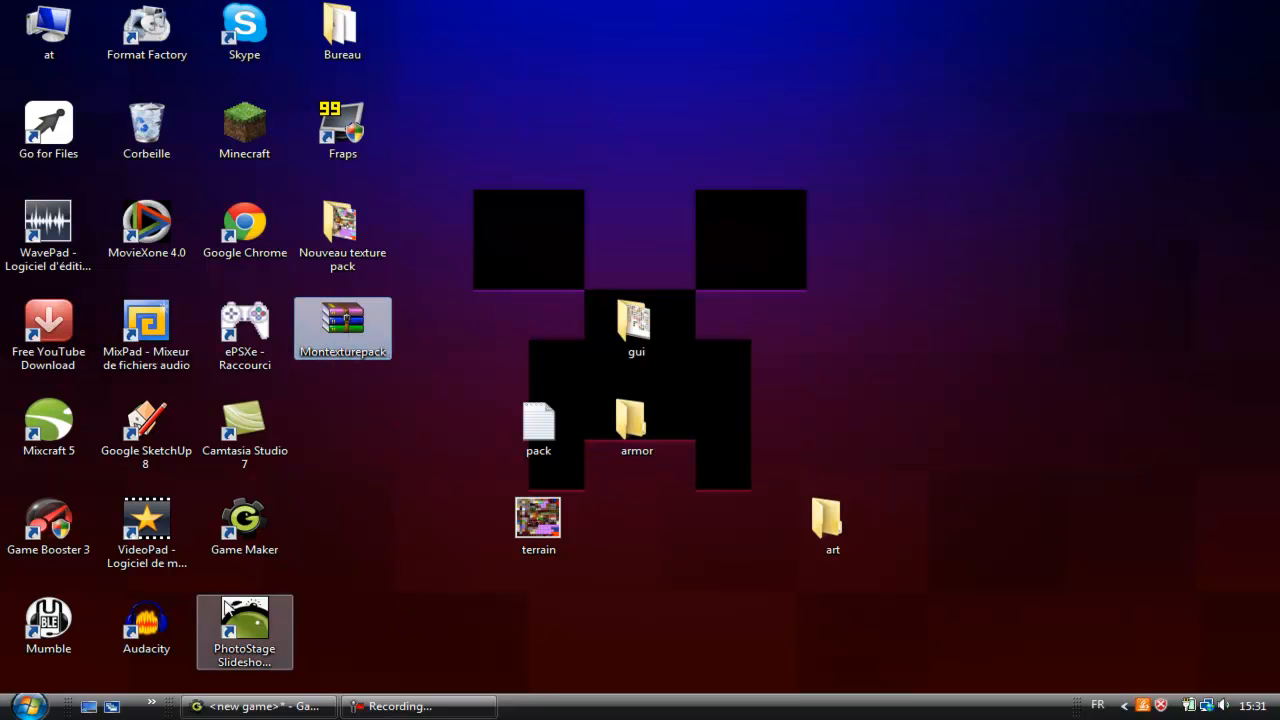
click(35, 702)
text(%appdata%)
key(Return)
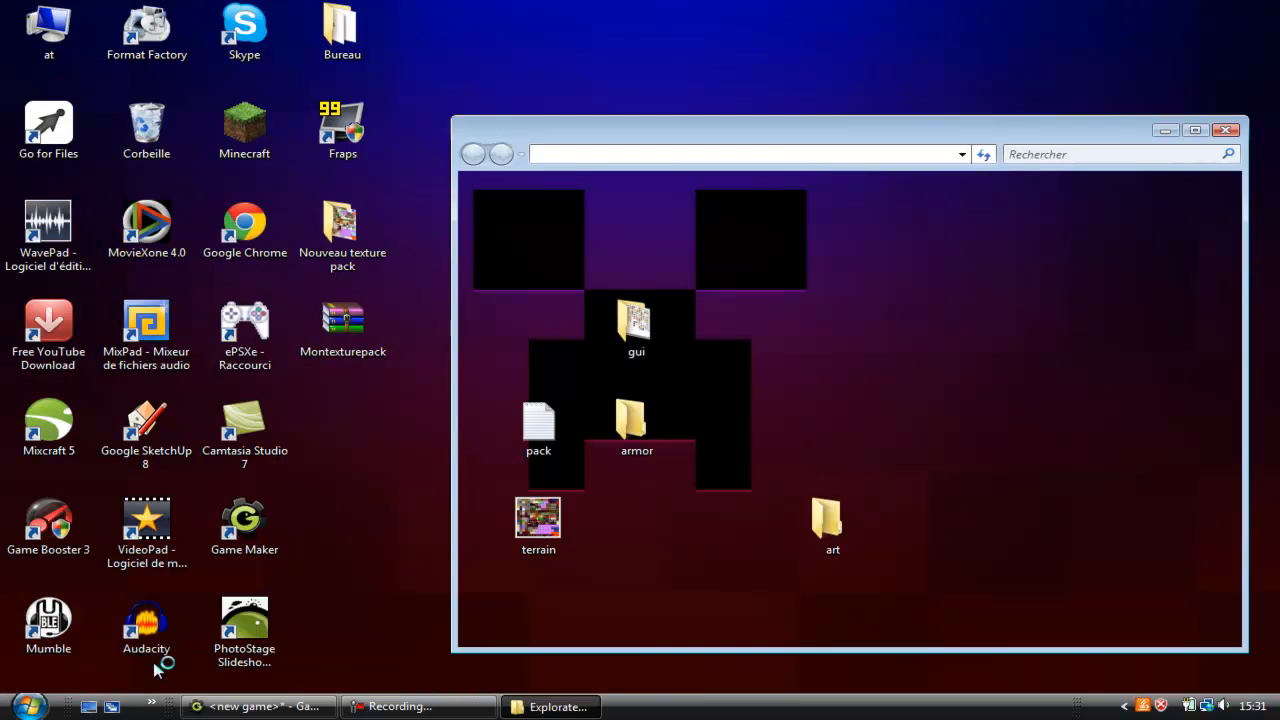
double_click(748, 236)
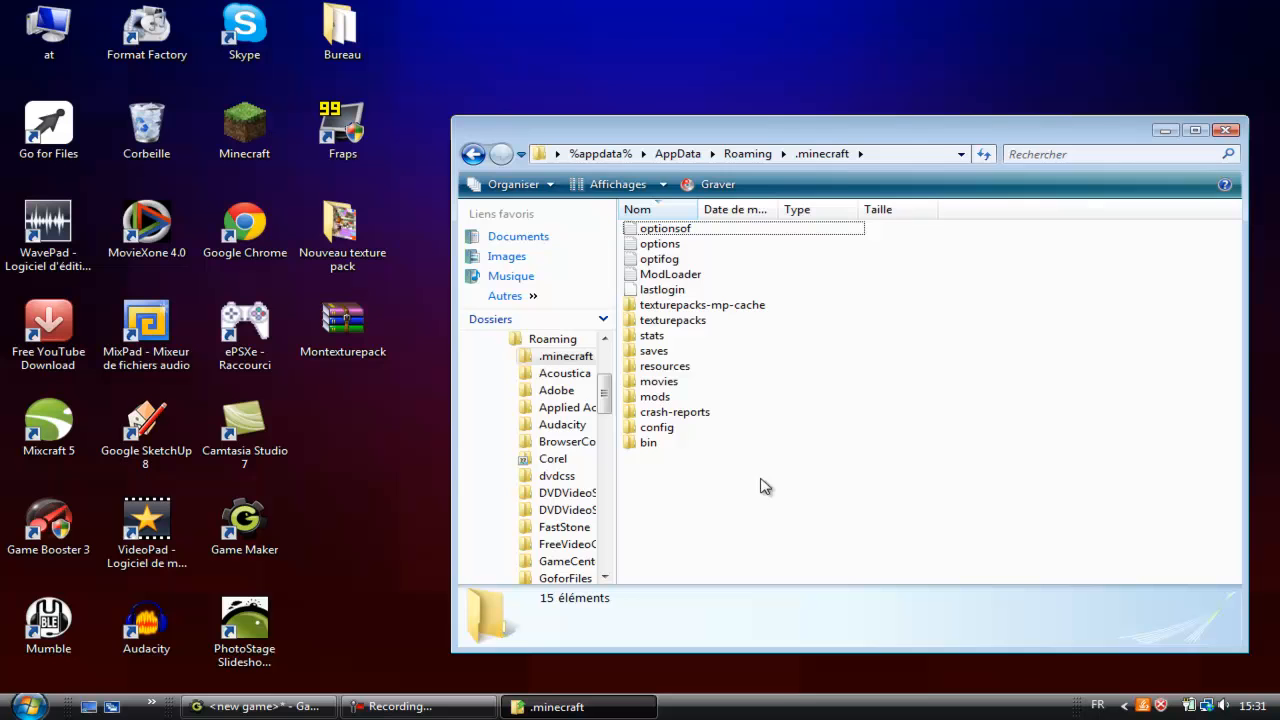
double_click(665, 322)
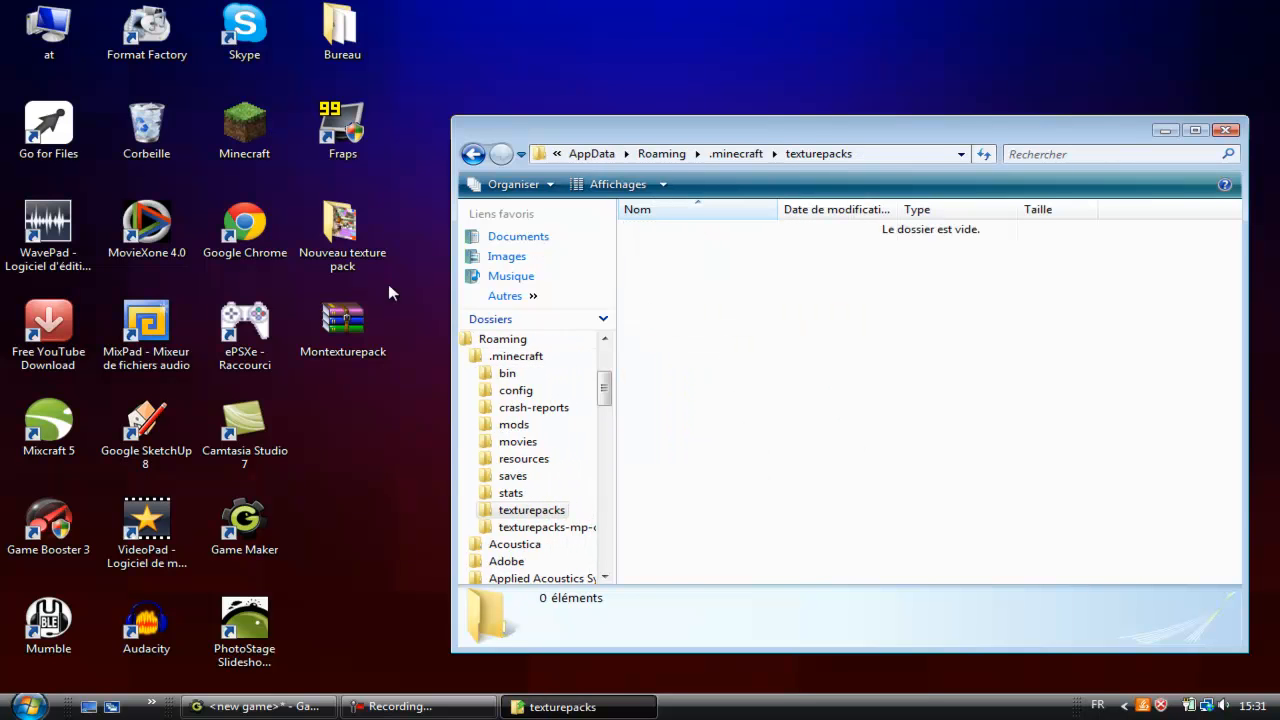
Step: Move the Montexturepack archive from the desktop into the texturepacks folder and close the window
drag(347, 324, 837, 337)
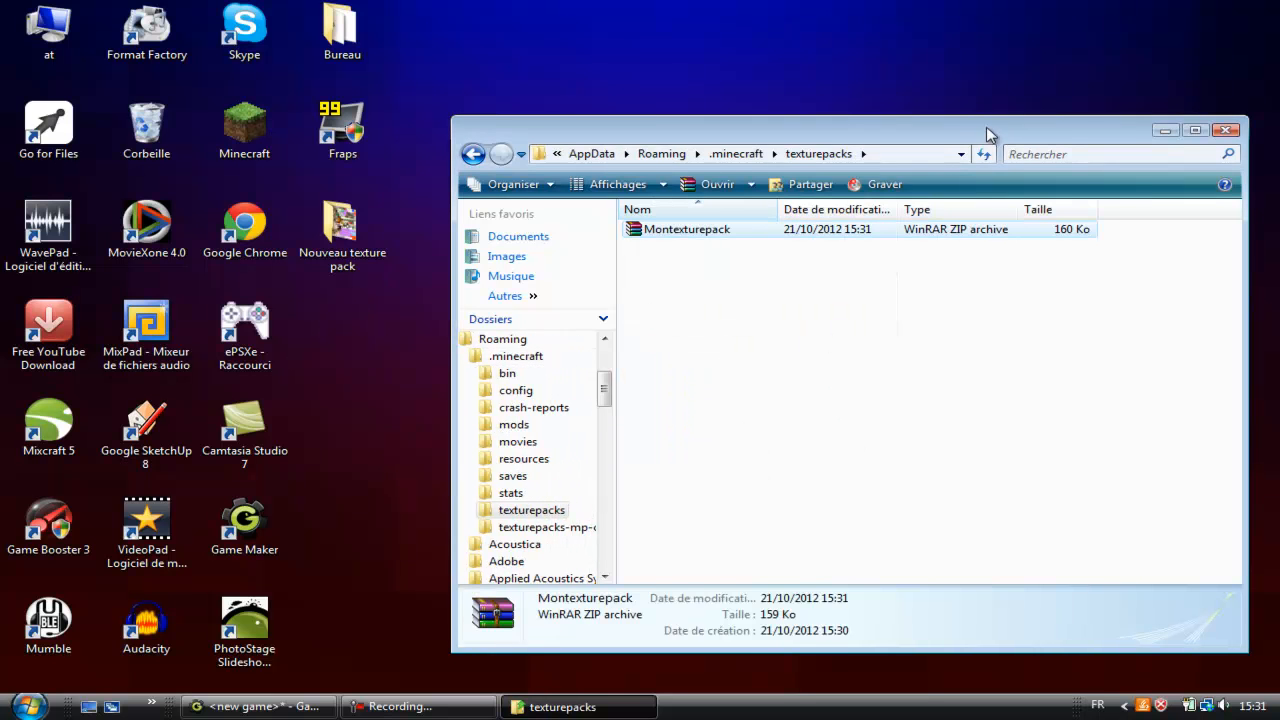
drag(990, 132, 850, 127)
click(1096, 119)
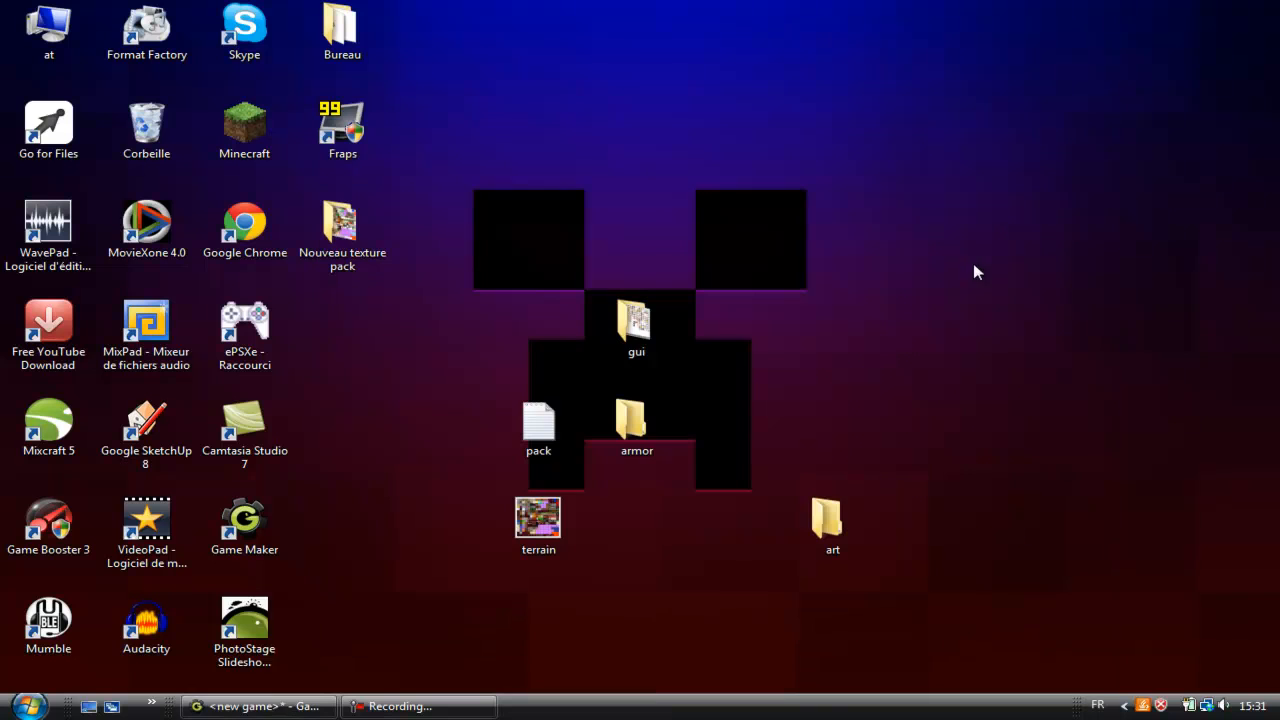
Step: Launch Minecraft and load the single-player world named monde
click(257, 150)
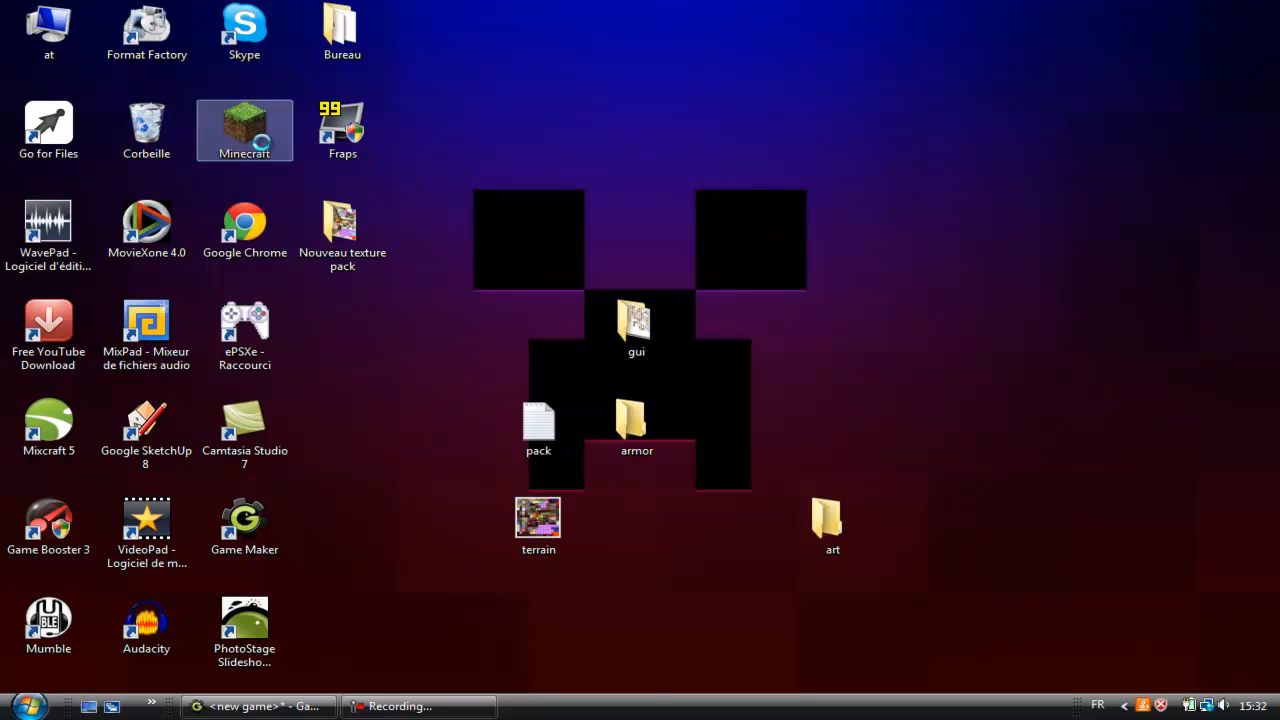
click(690, 384)
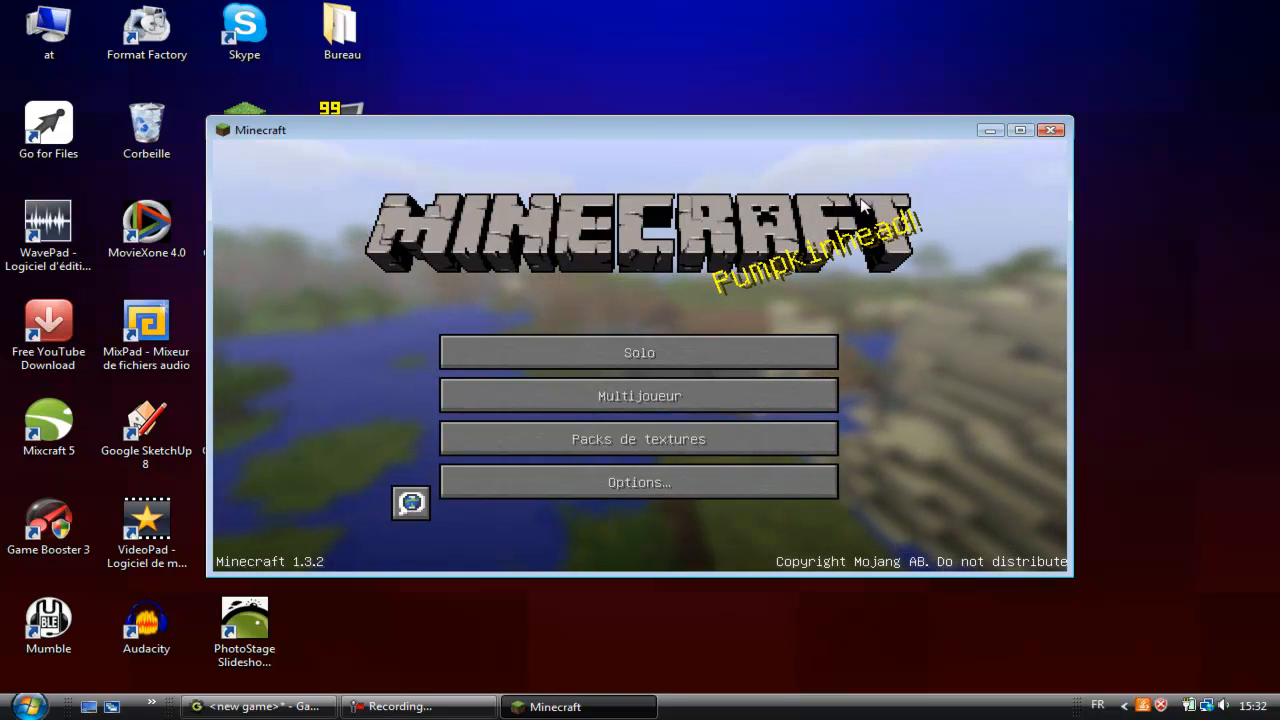
click(675, 399)
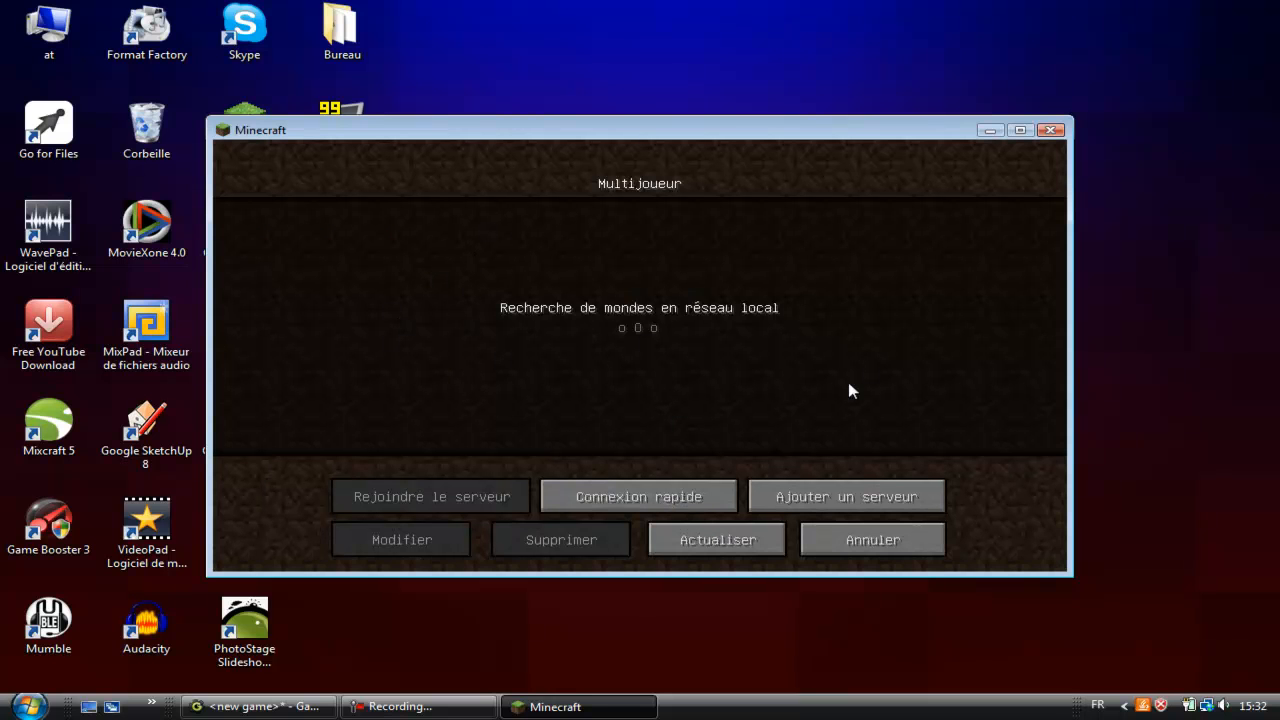
click(810, 530)
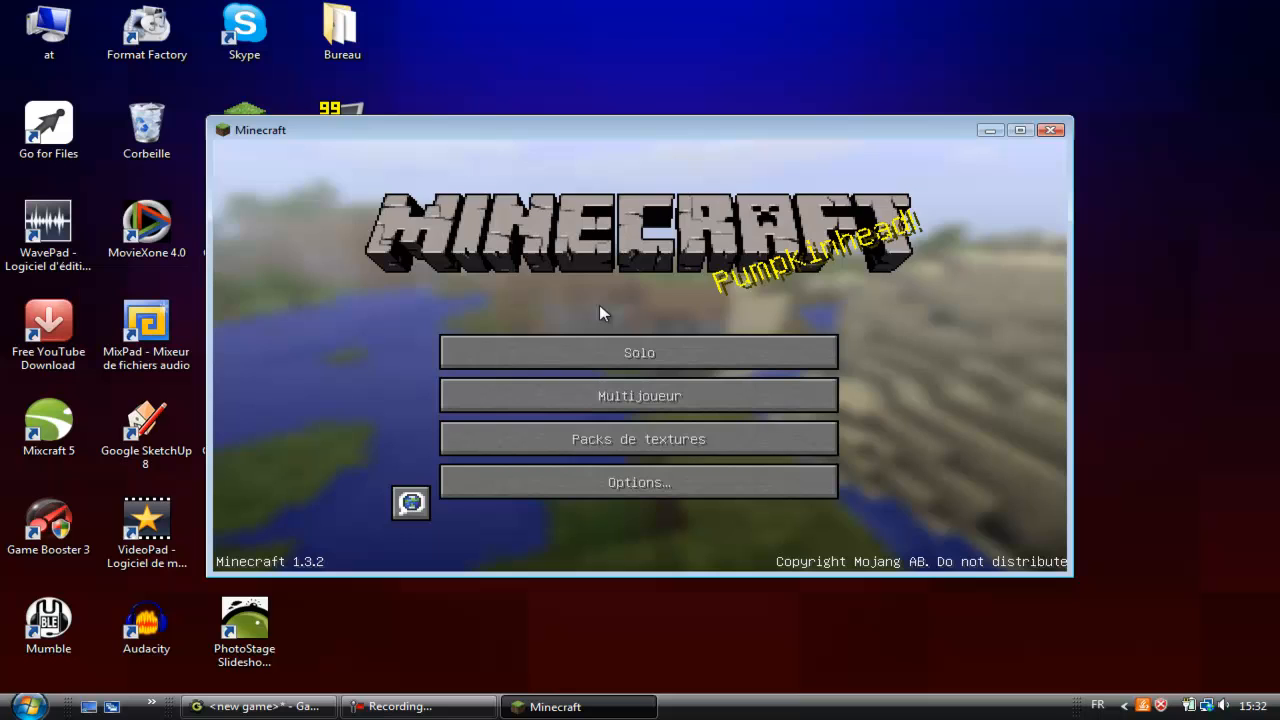
click(609, 366)
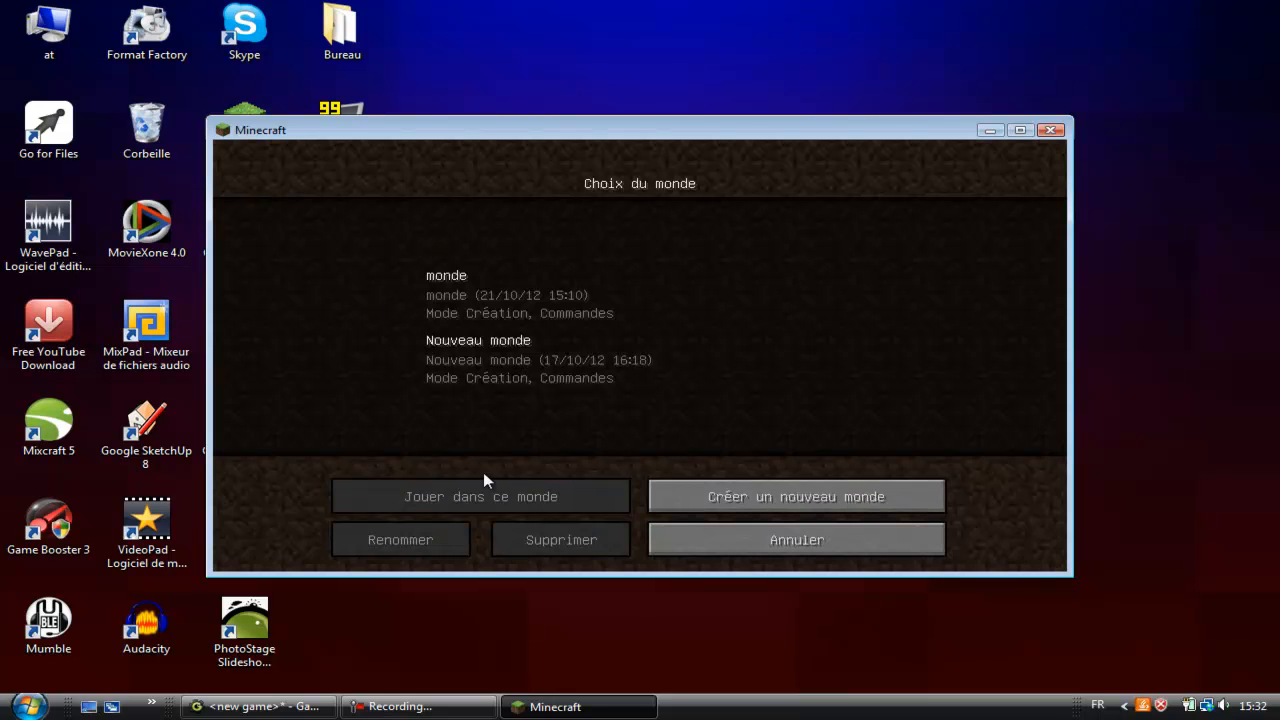
click(470, 301)
click(537, 499)
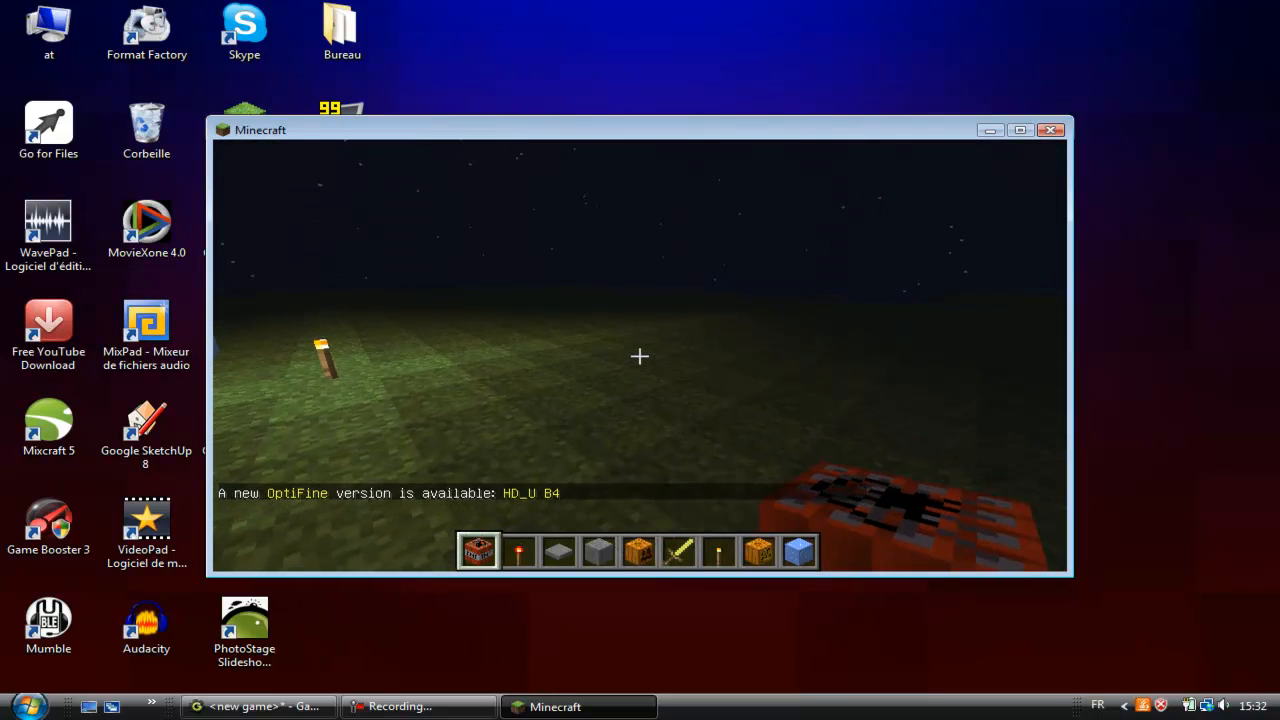
Step: Clear every item out of the hotbar through the creative inventory and return to the world
key(e)
click(591, 499)
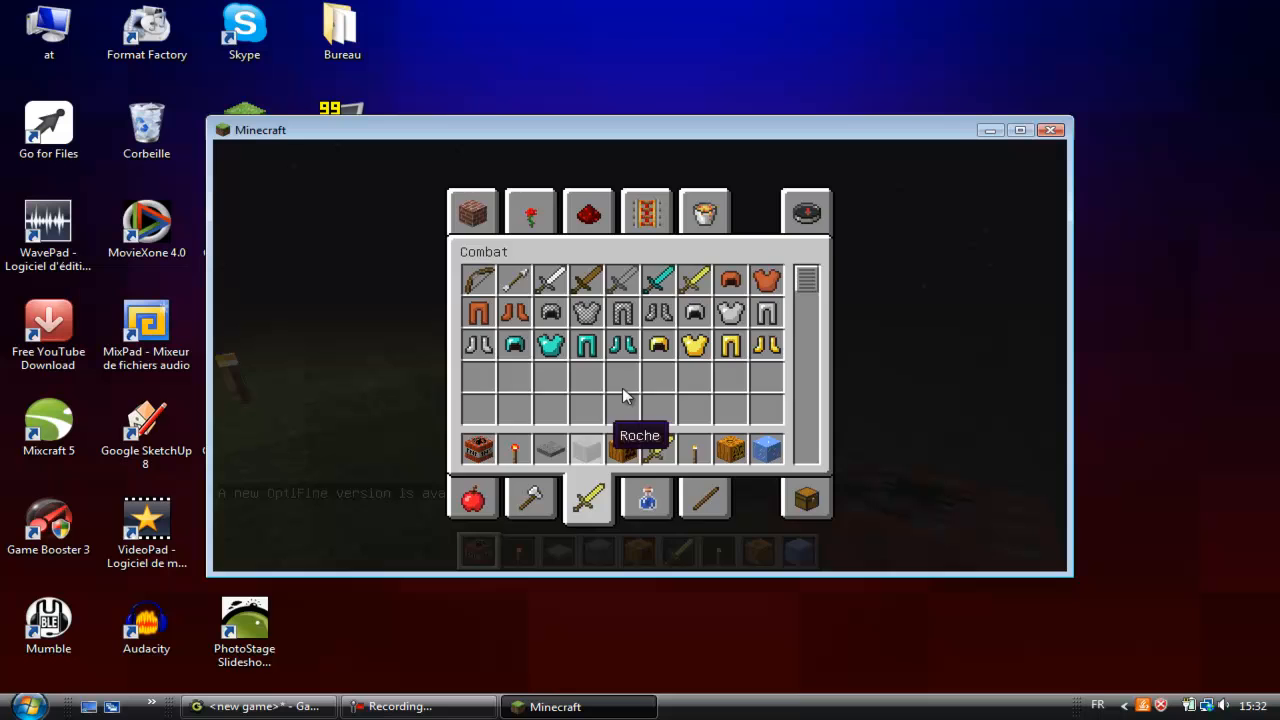
key(e)
key(e)
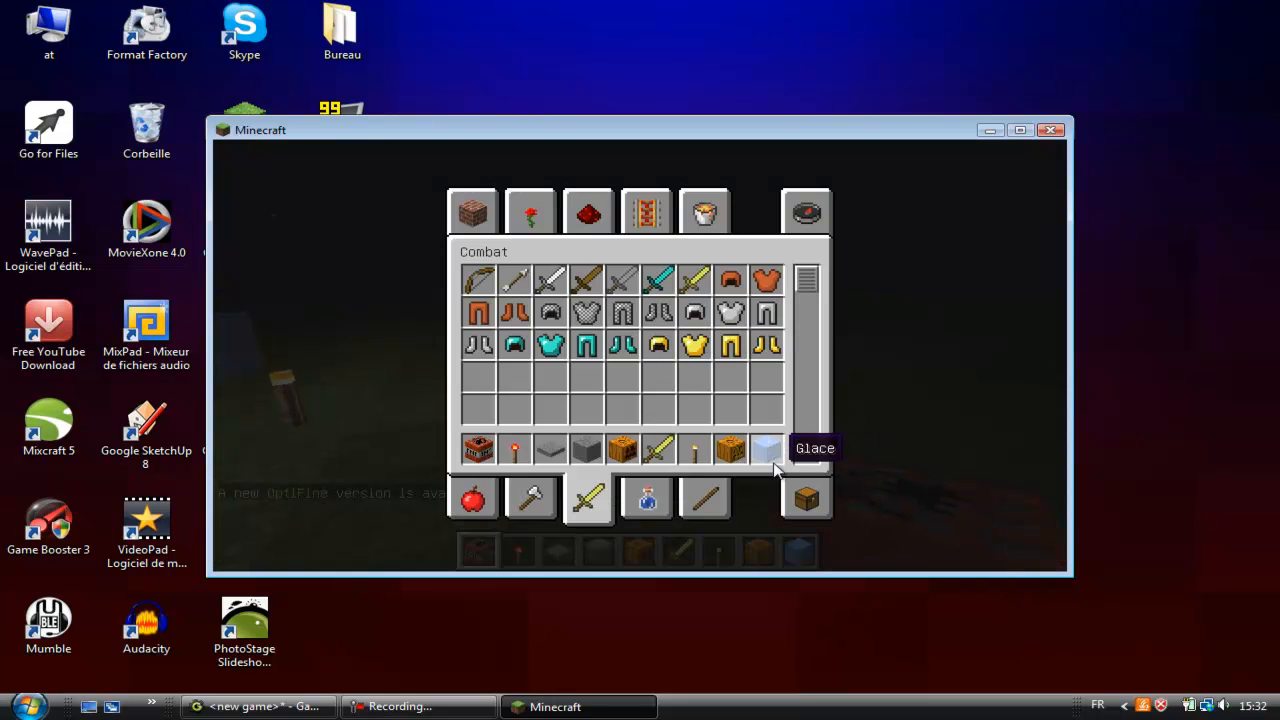
shift+click(727, 459)
shift+click(696, 460)
shift+click(656, 460)
shift+click(622, 459)
shift+click(587, 456)
shift+click(551, 453)
shift+click(515, 452)
click(473, 210)
key(e)
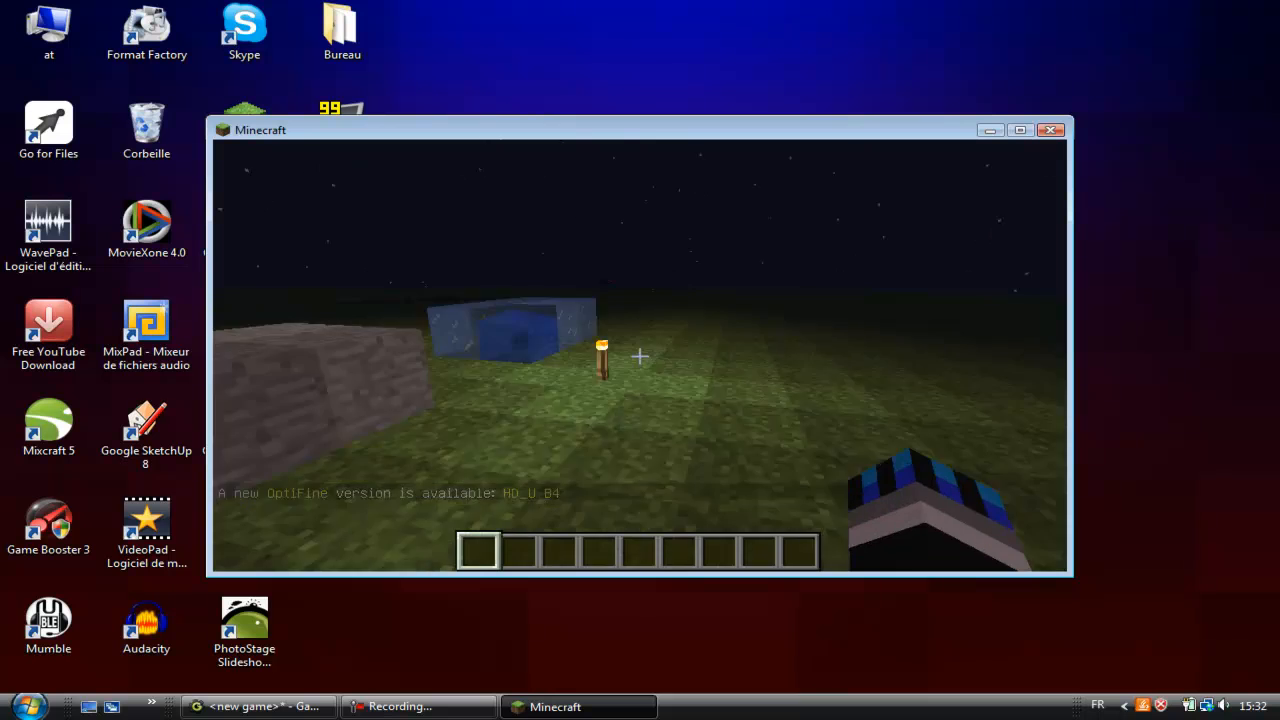
Step: Break several blocks of the stone structure beside the water
click(640, 356)
click(640, 356)
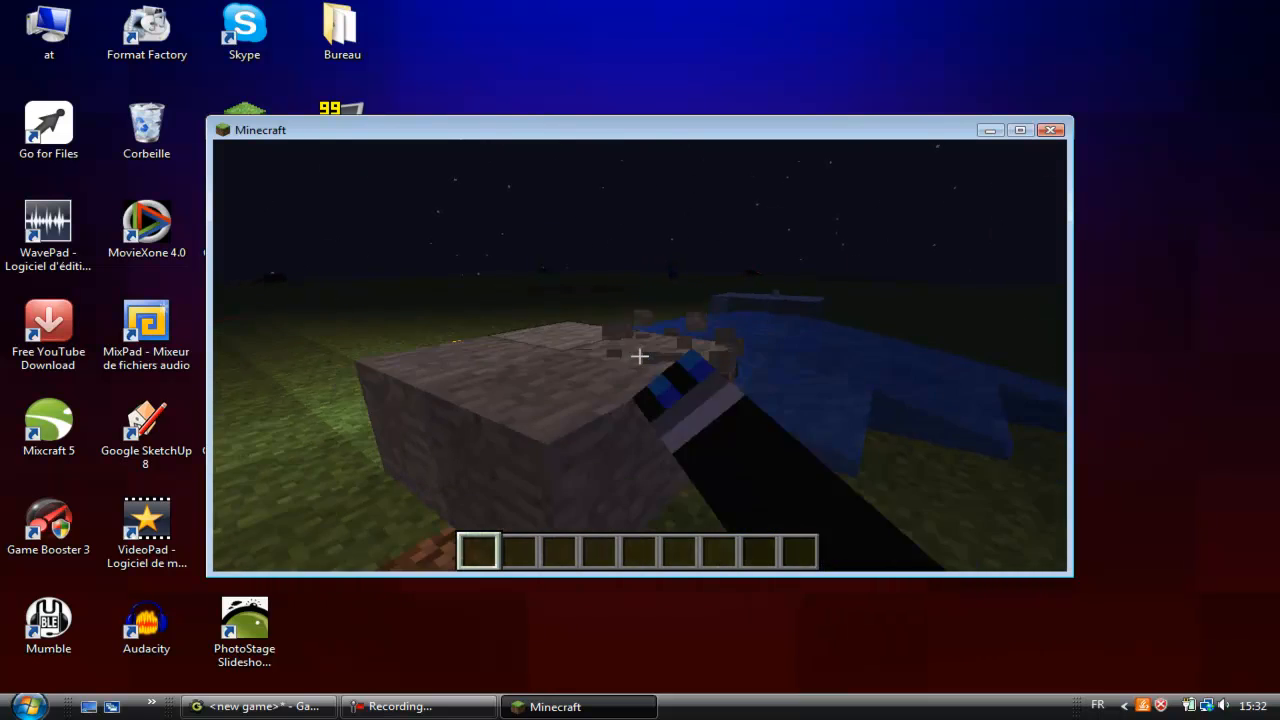
click(640, 356)
click(640, 356)
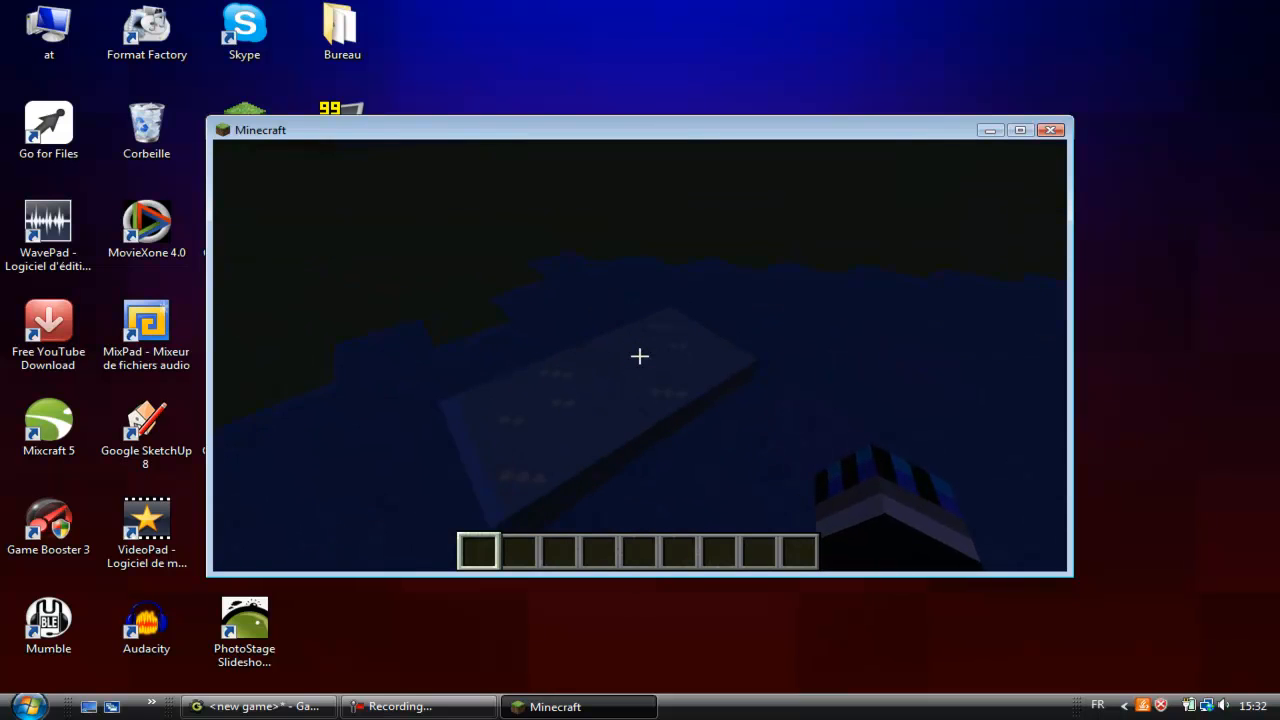
click(640, 356)
click(640, 356)
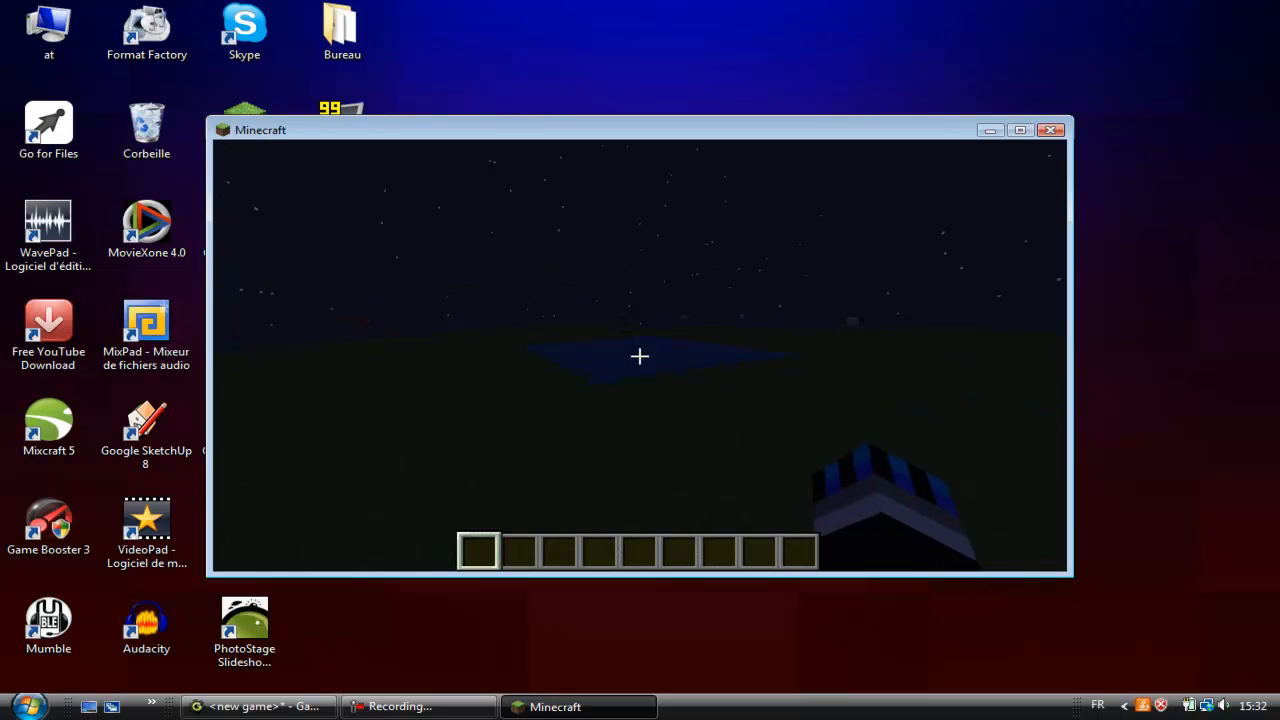
Step: Put a torch from the Blocs décoratifs category in the first hotbar slot and place torches on the dark grass
key(e)
click(530, 212)
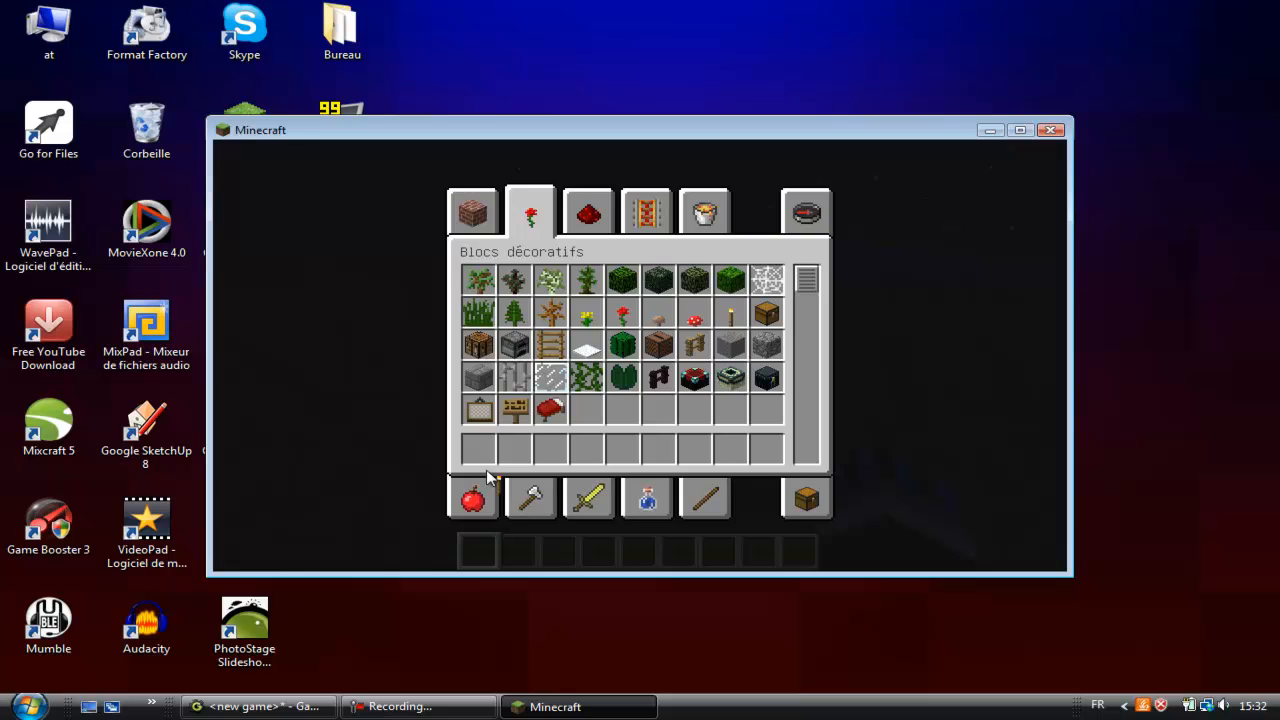
key(e)
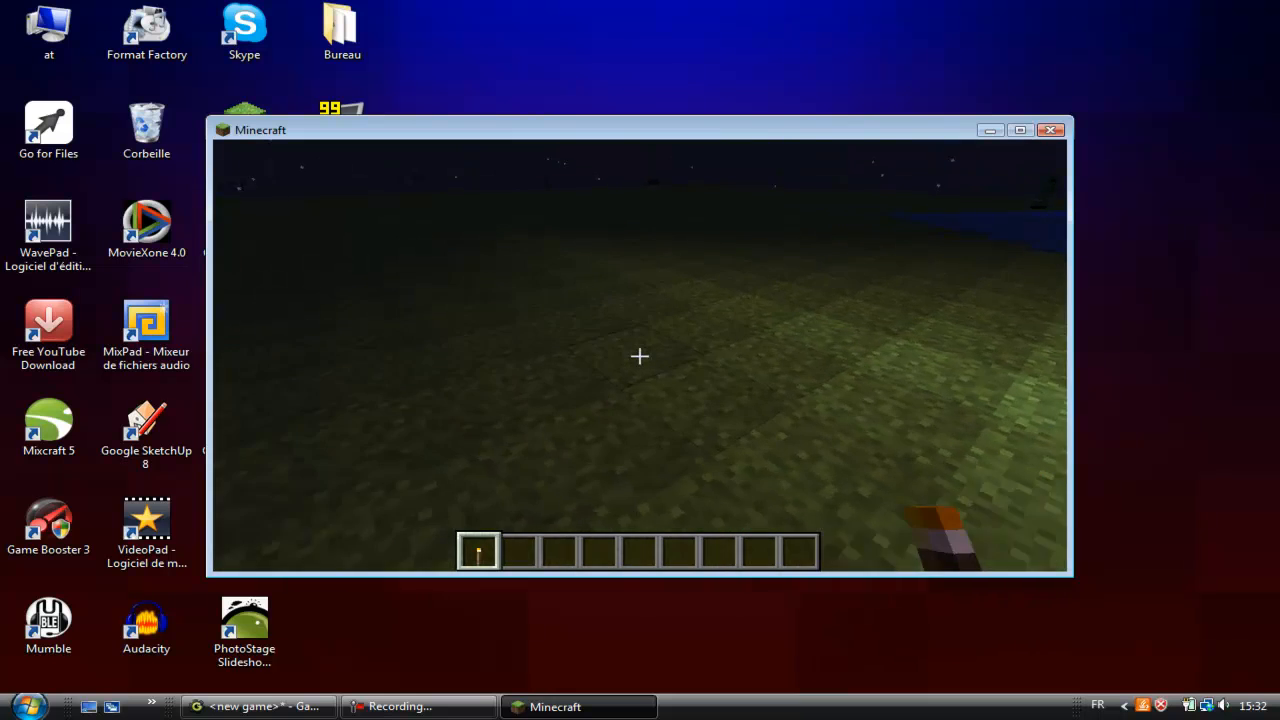
right_click(640, 356)
right_click(640, 356)
right_click(640, 356)
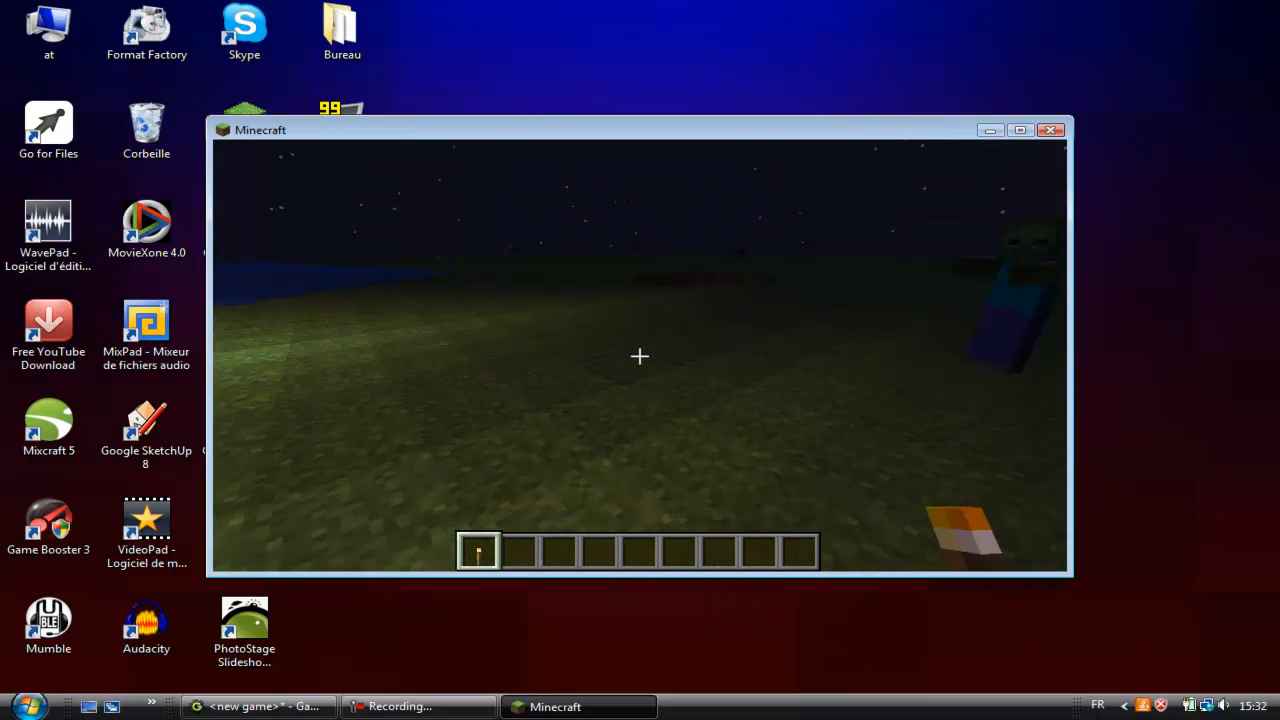
right_click(640, 356)
Step: Choose Montexturepack.zip as the active texture pack in the game's options and return to the world
key(e)
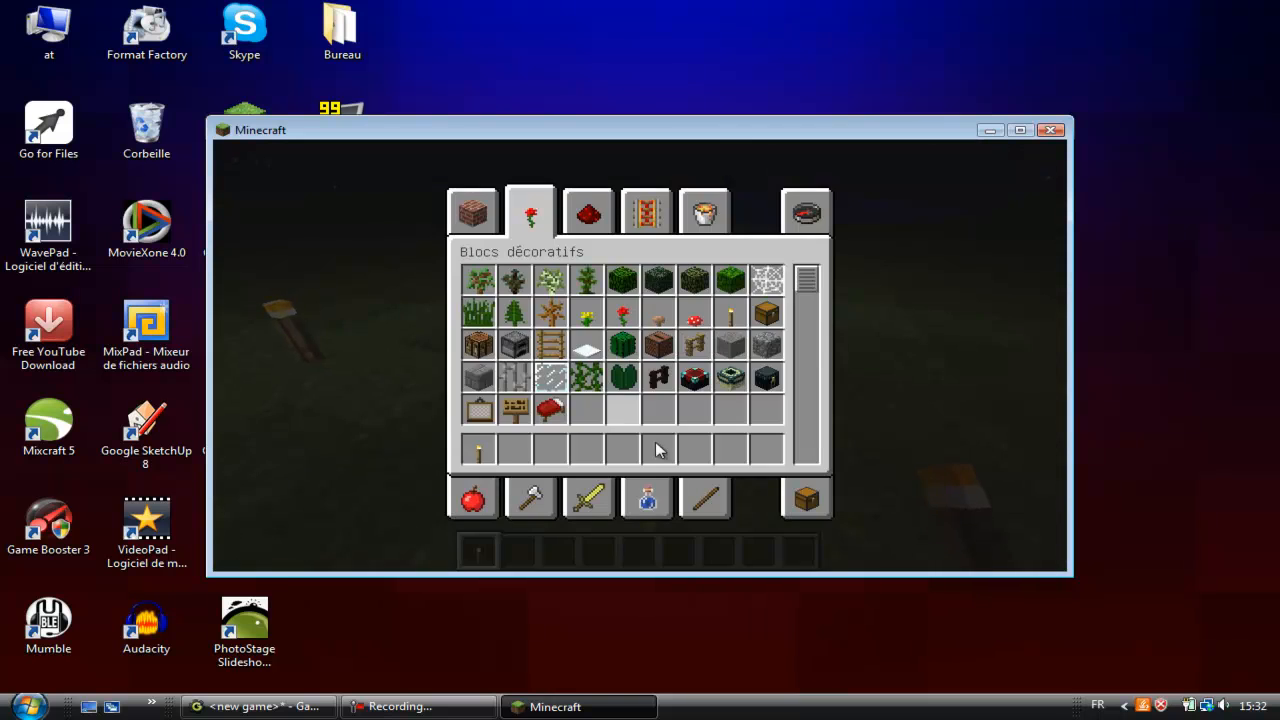
key(e)
key(Escape)
click(603, 400)
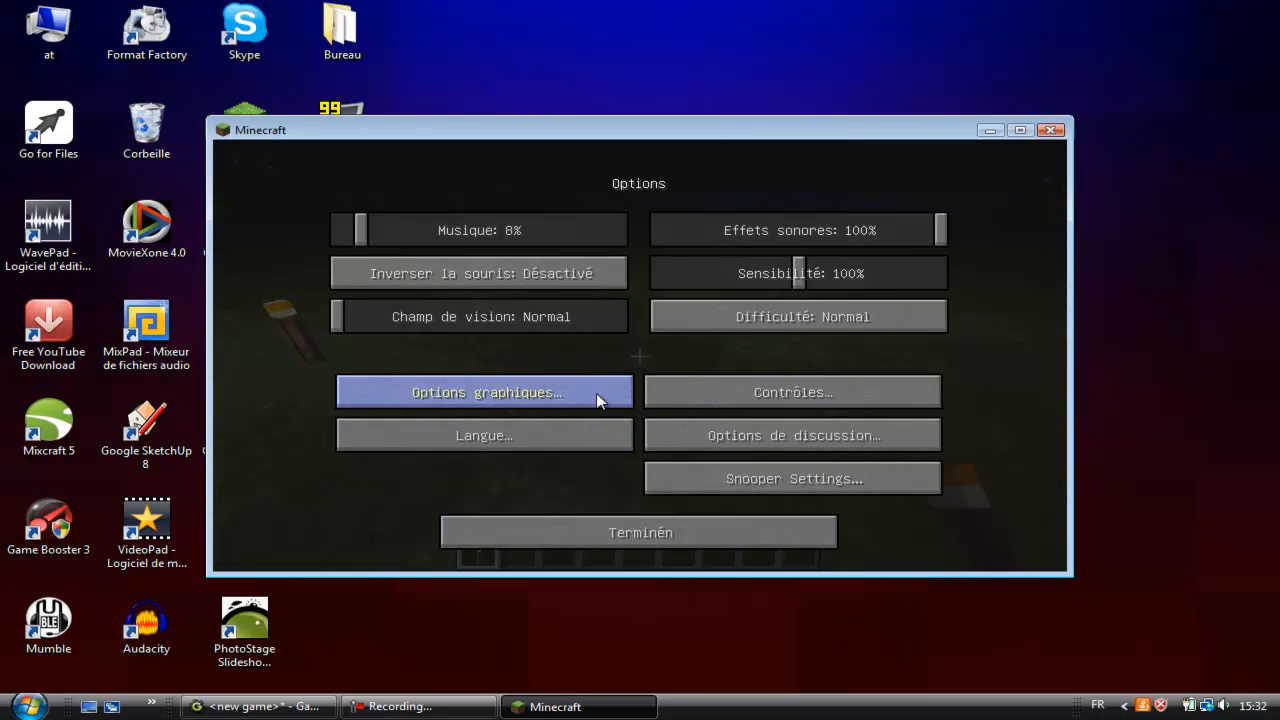
click(590, 396)
click(544, 518)
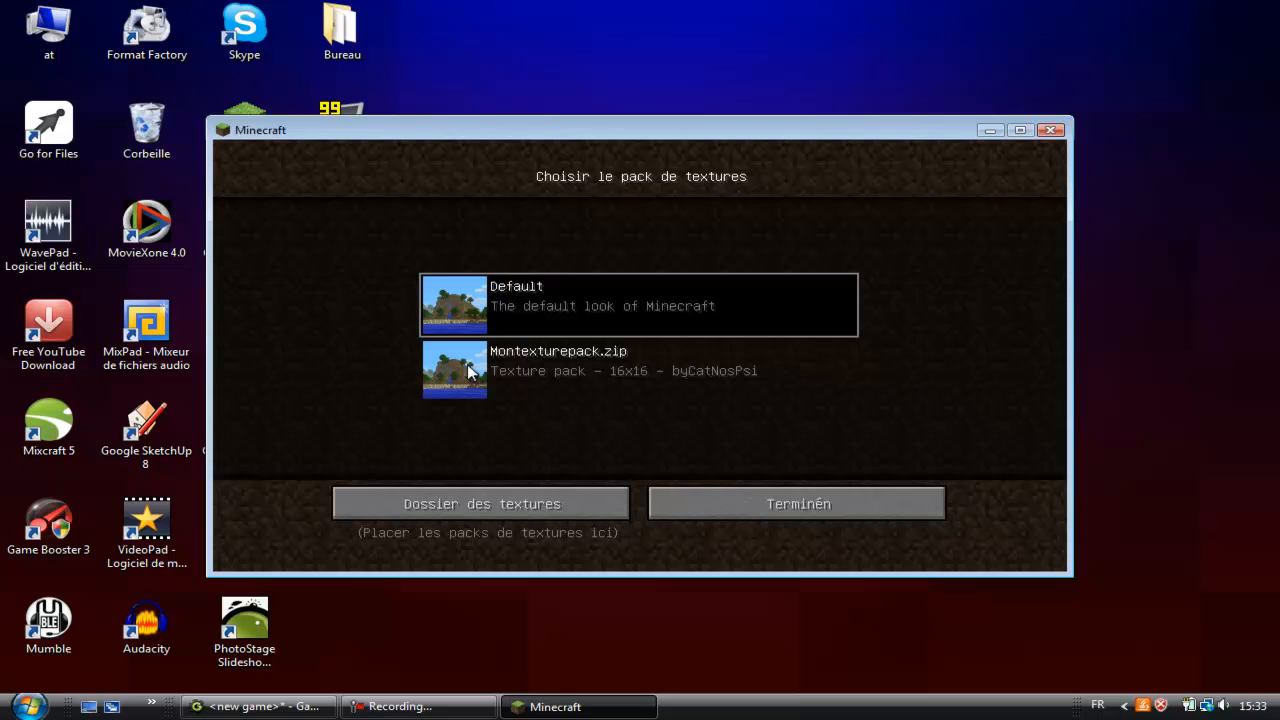
click(540, 398)
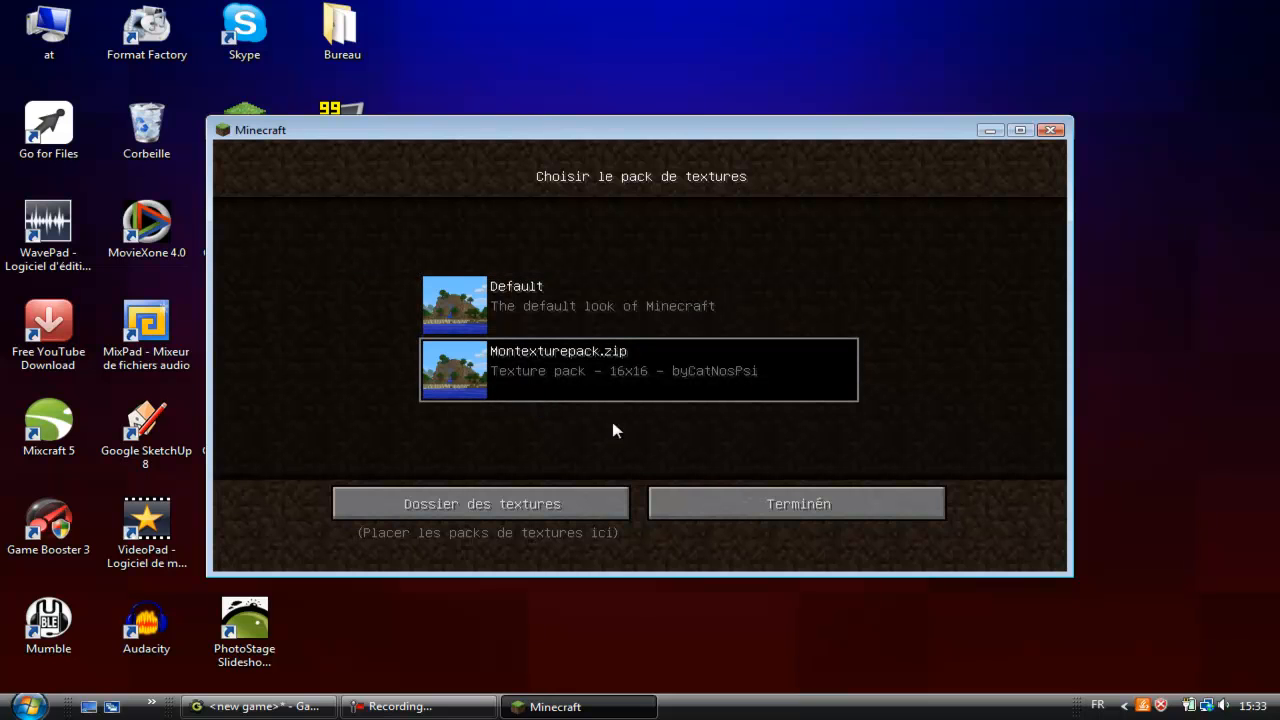
click(670, 509)
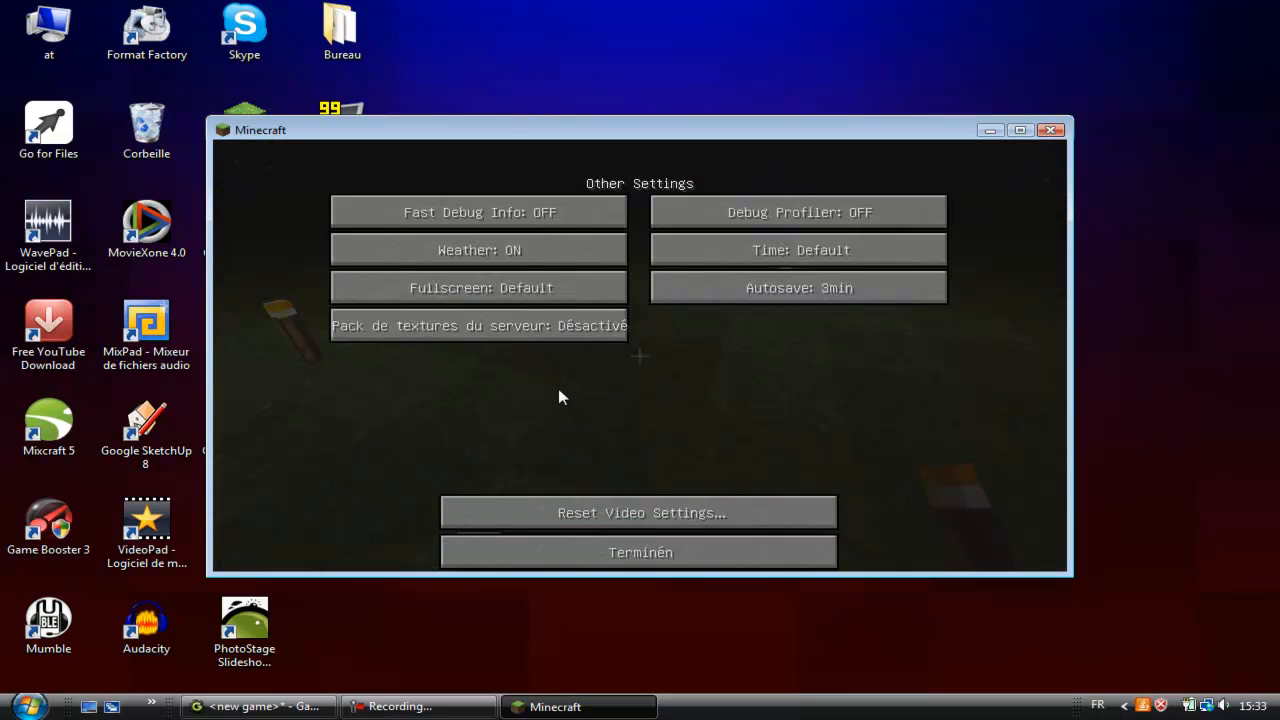
click(603, 566)
click(599, 550)
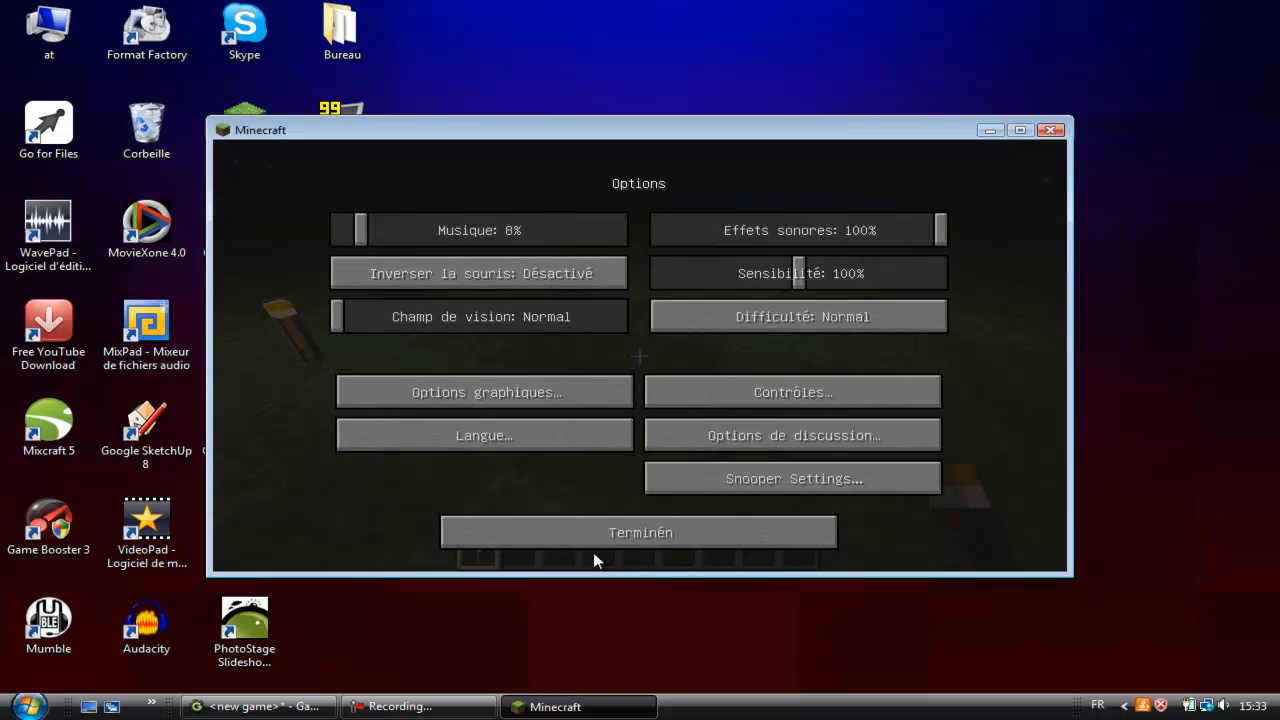
click(575, 530)
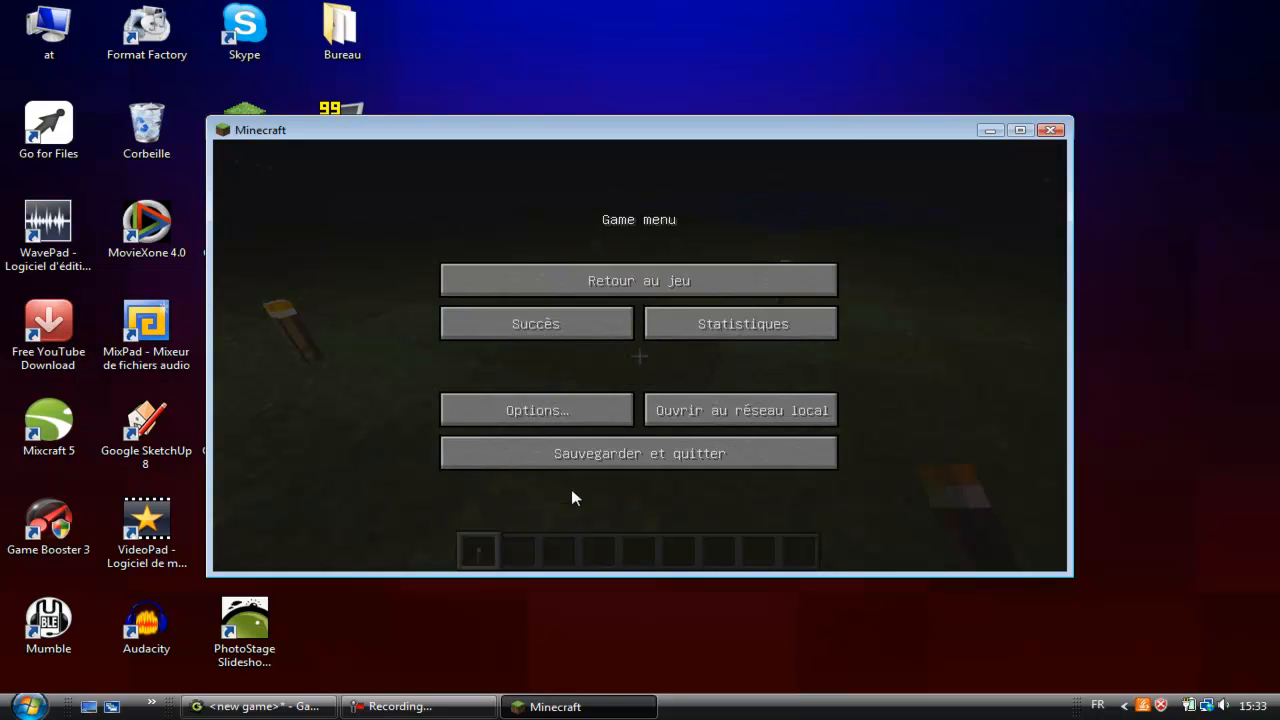
click(585, 283)
Step: Replace the torch in the first hotbar slot with a melon block from Blocs de construction
key(e)
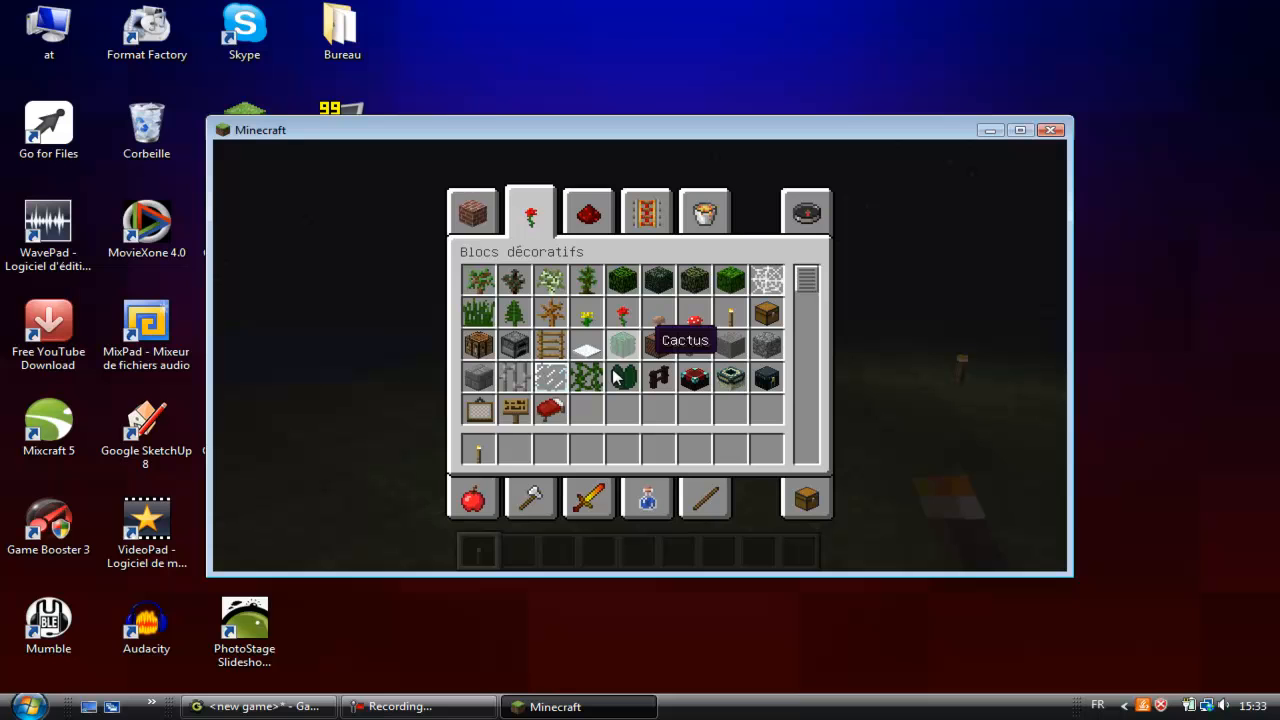
click(478, 212)
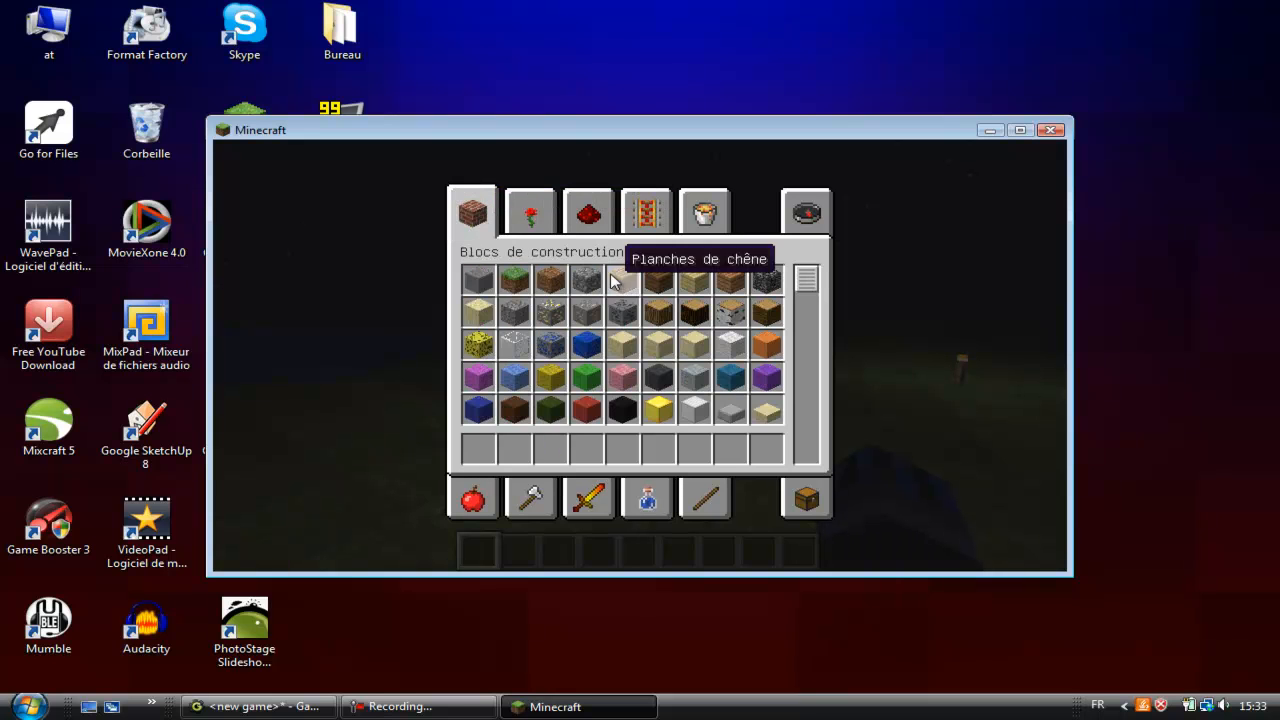
drag(797, 280, 706, 383)
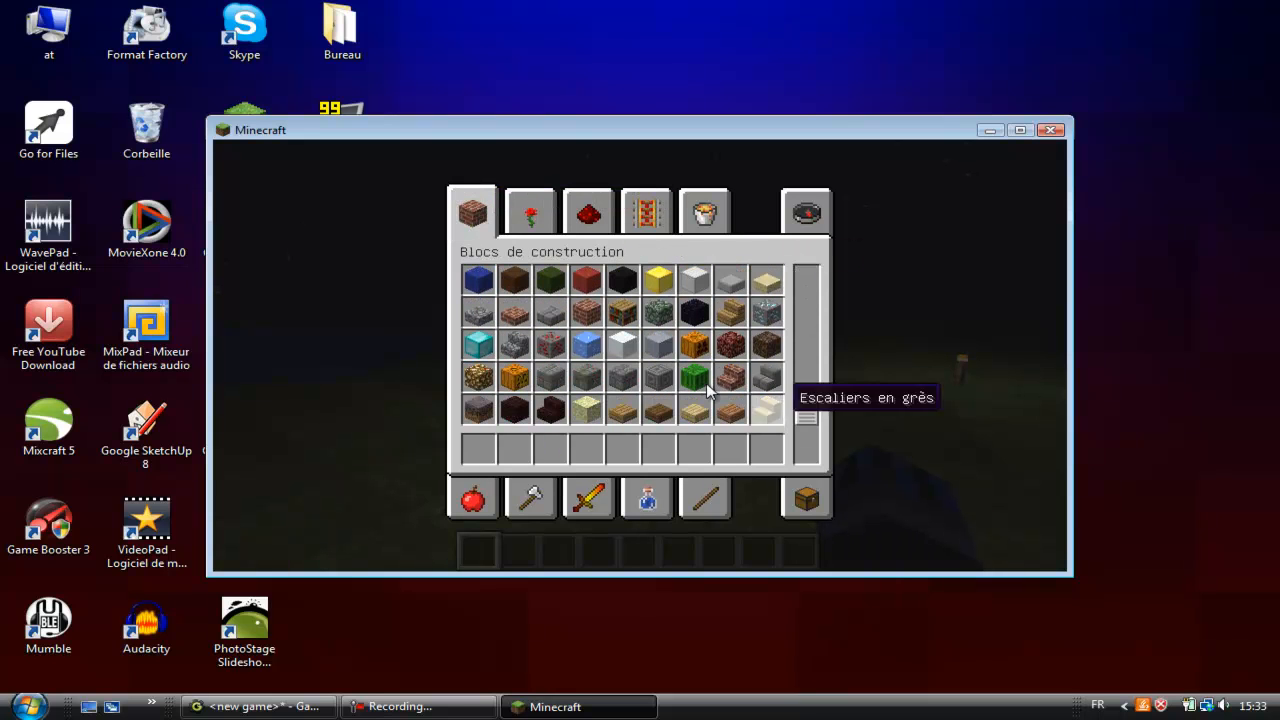
click(490, 452)
key(e)
Step: Place a diagonal row of melon blocks on the grass near the torches and inspect their texture from several sides
right_click(640, 356)
right_click(640, 356)
key(d)
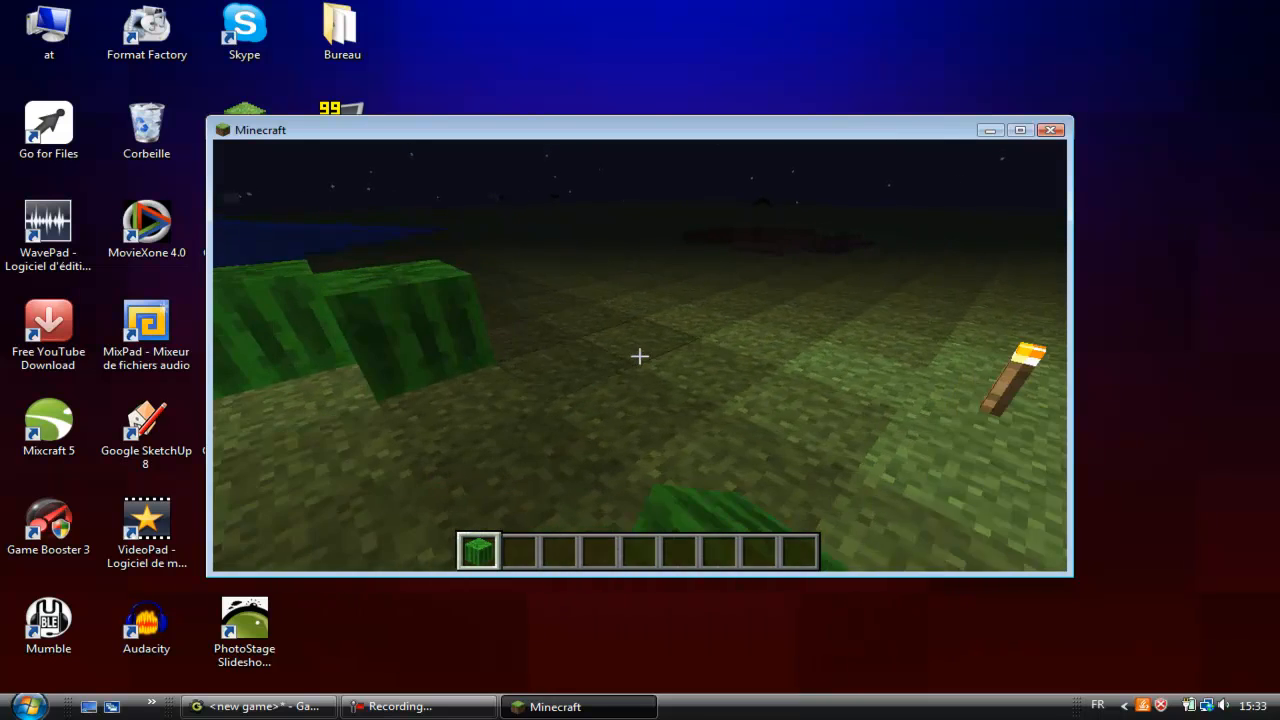
right_click(640, 356)
right_click(640, 356)
right_click(640, 356)
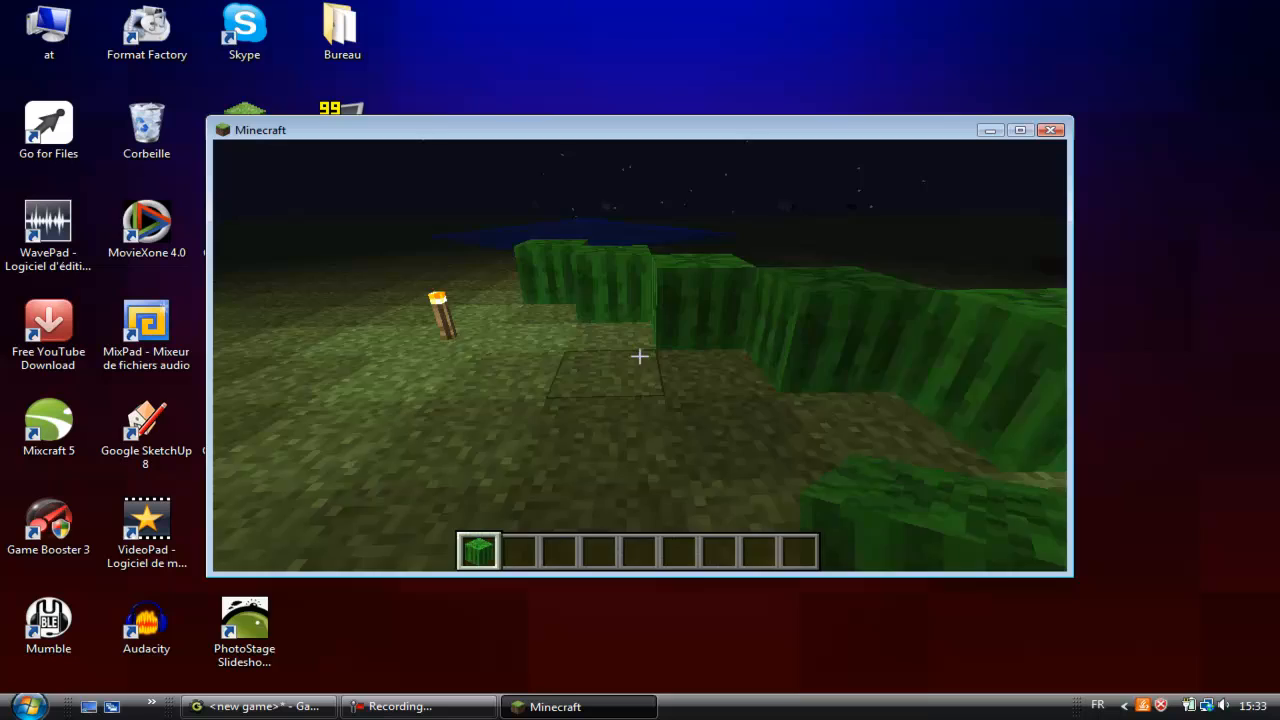
right_click(640, 356)
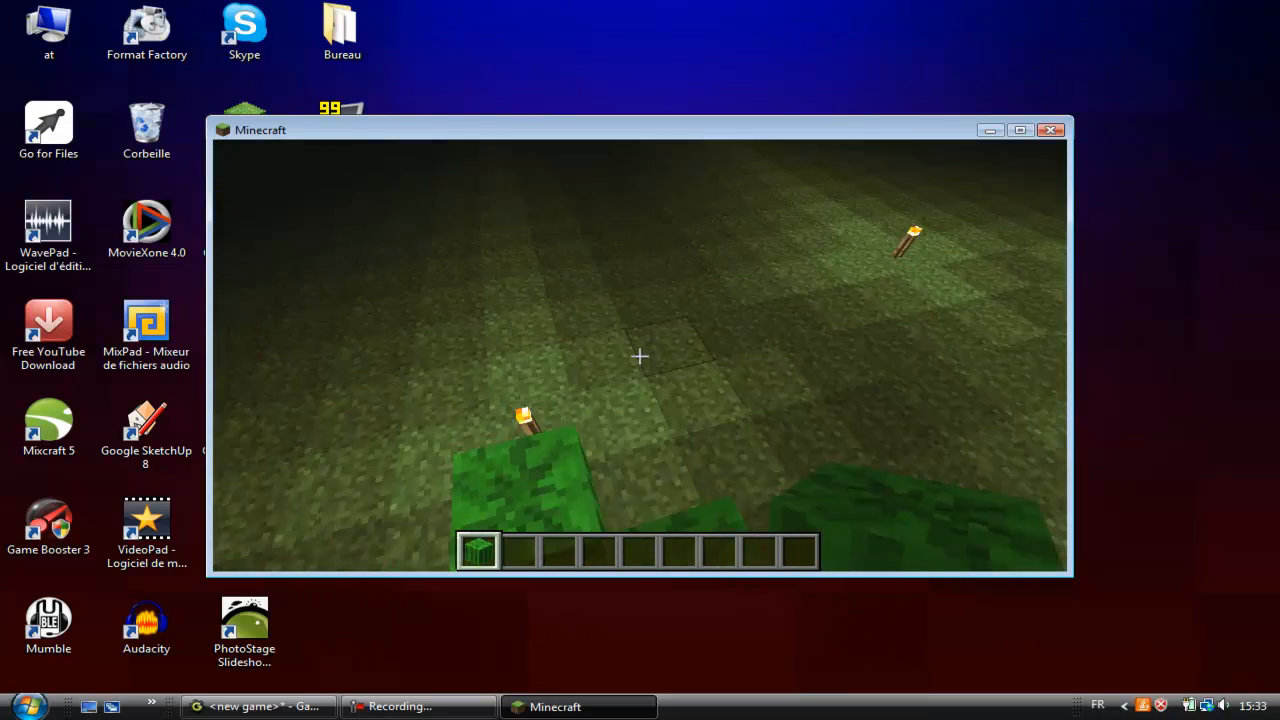
key(w)
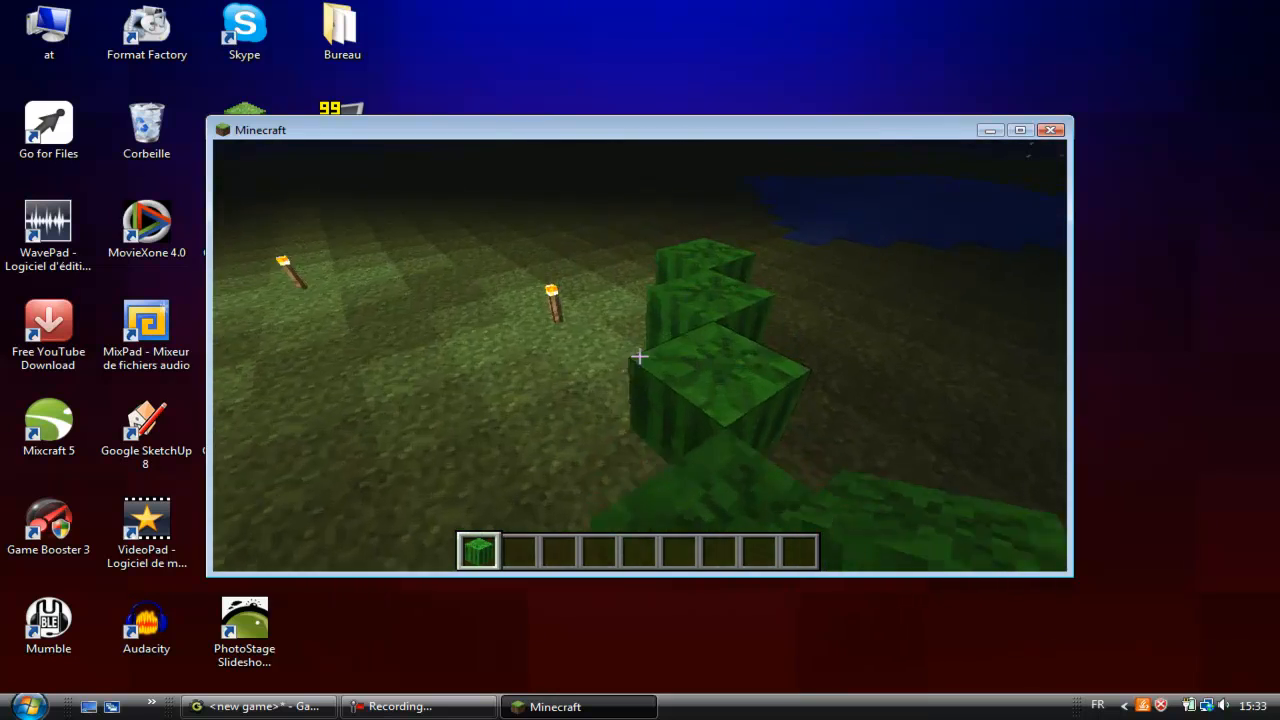
key(w)
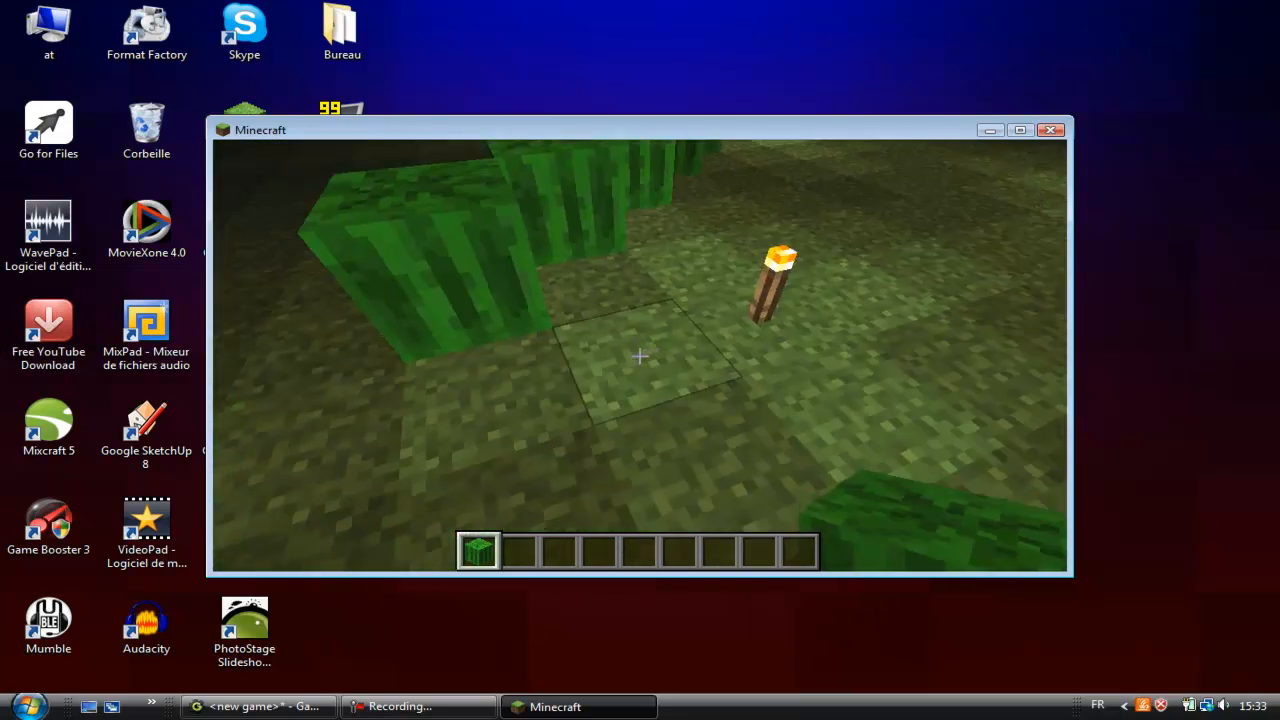
key(w)
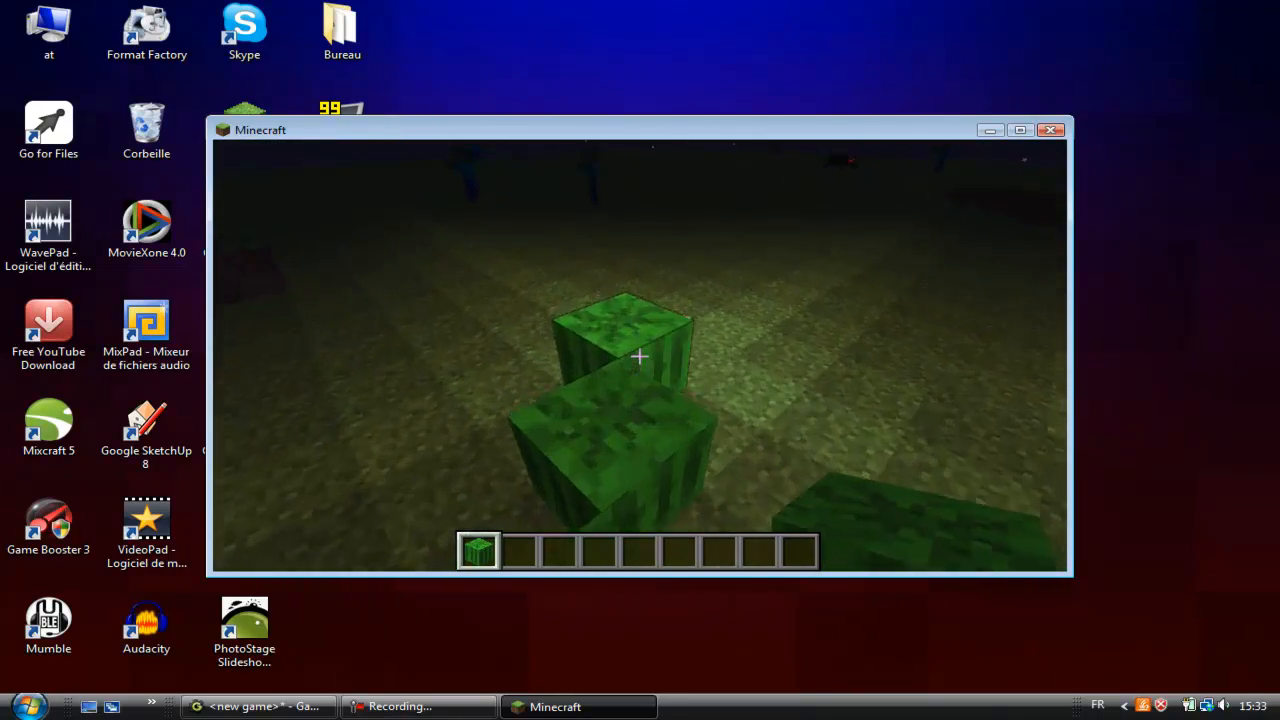
key(w)
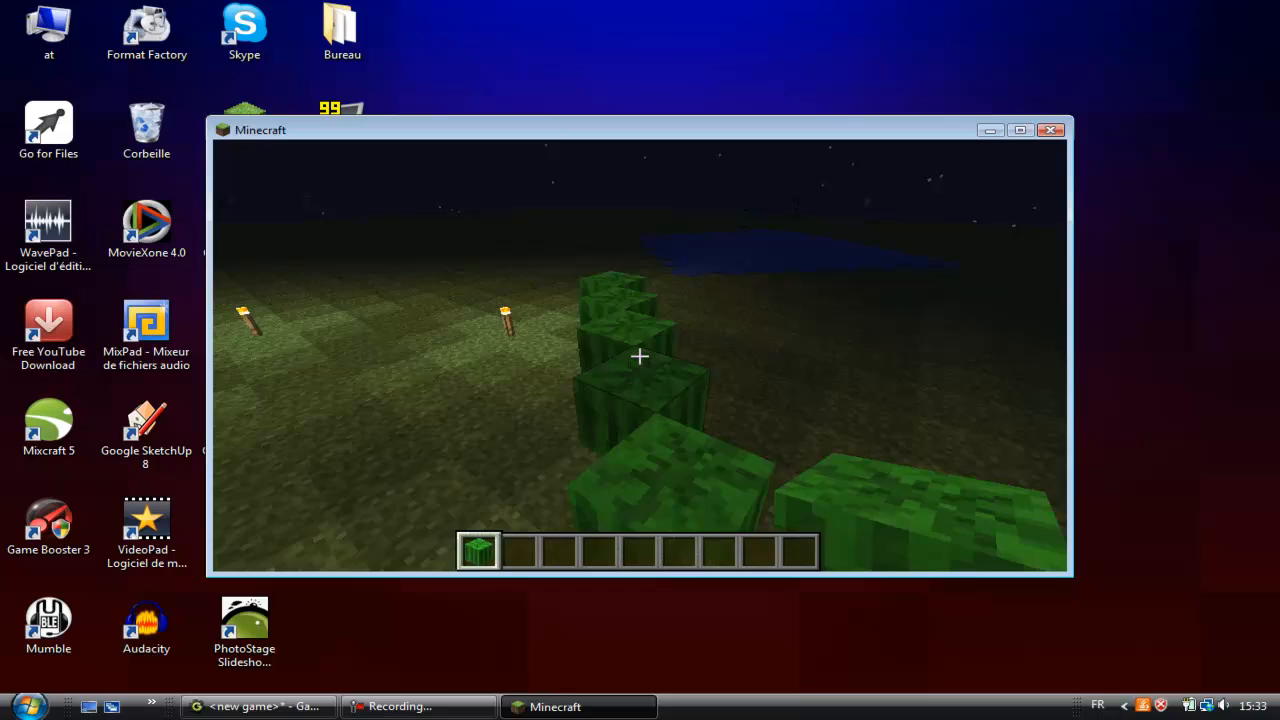
key(s)
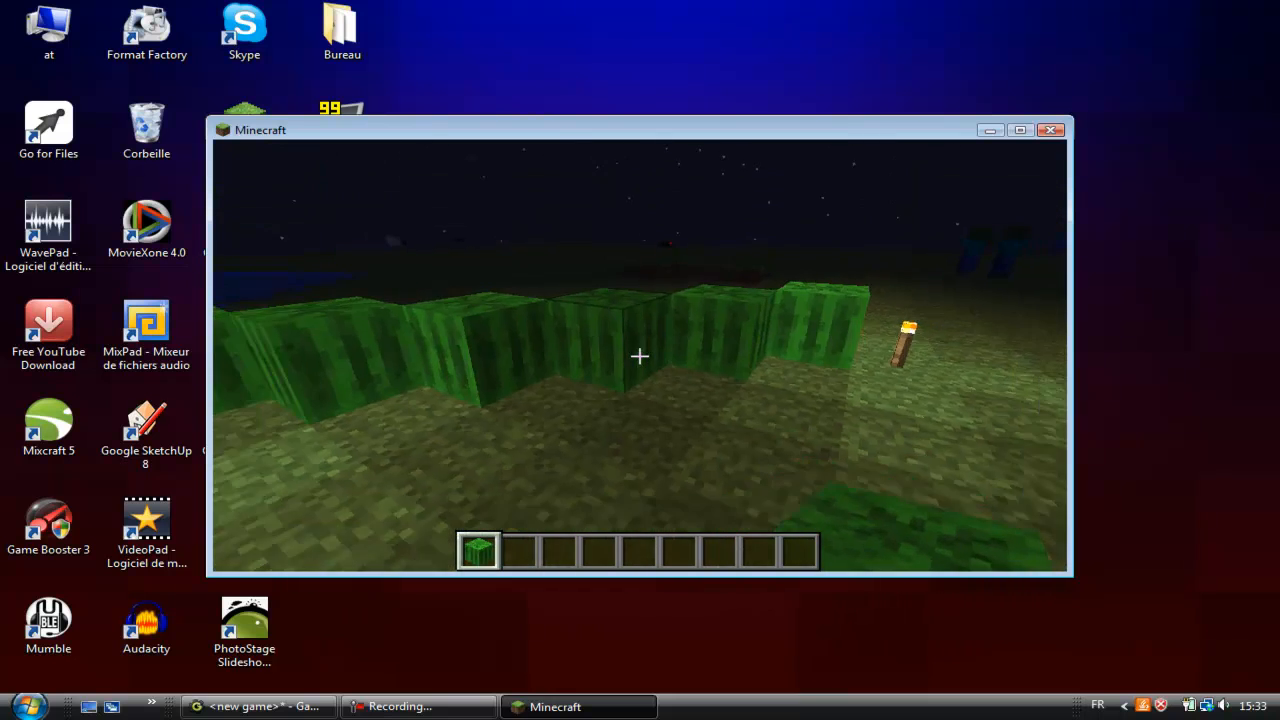
Step: Browse the creative inventory categories and put the gold sword from the Combat category in the second hotbar slot
key(e)
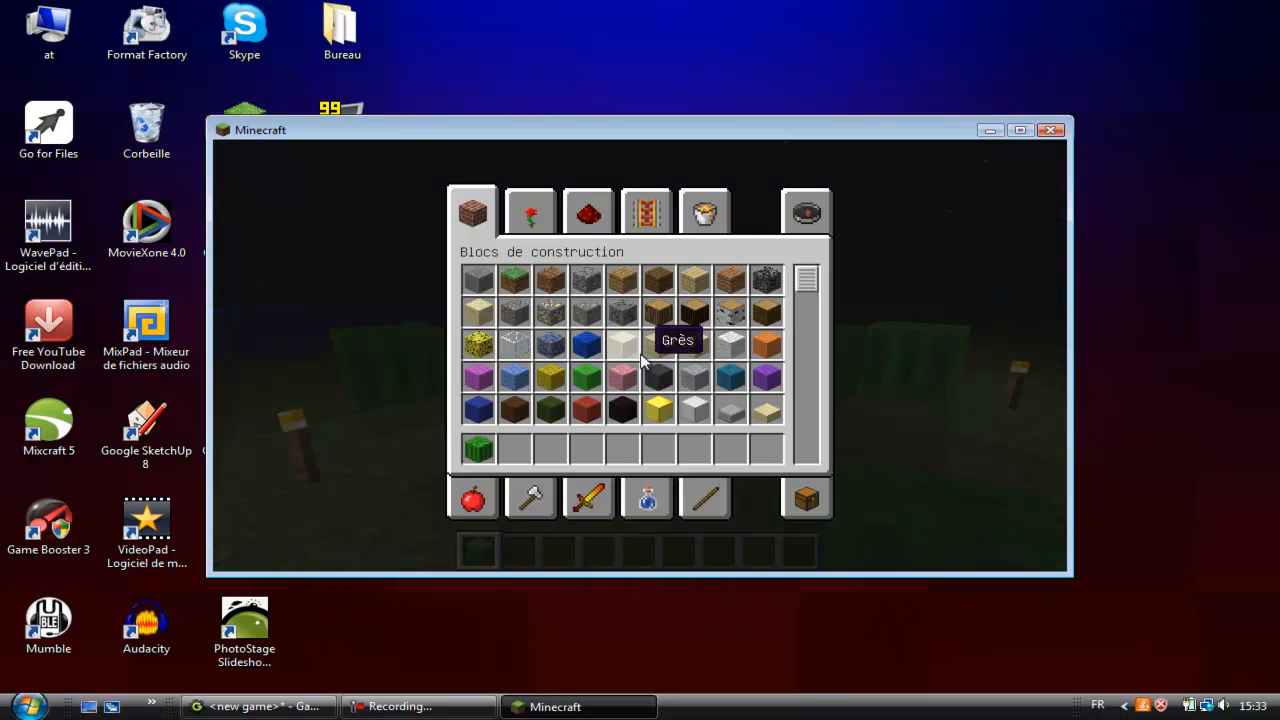
click(521, 215)
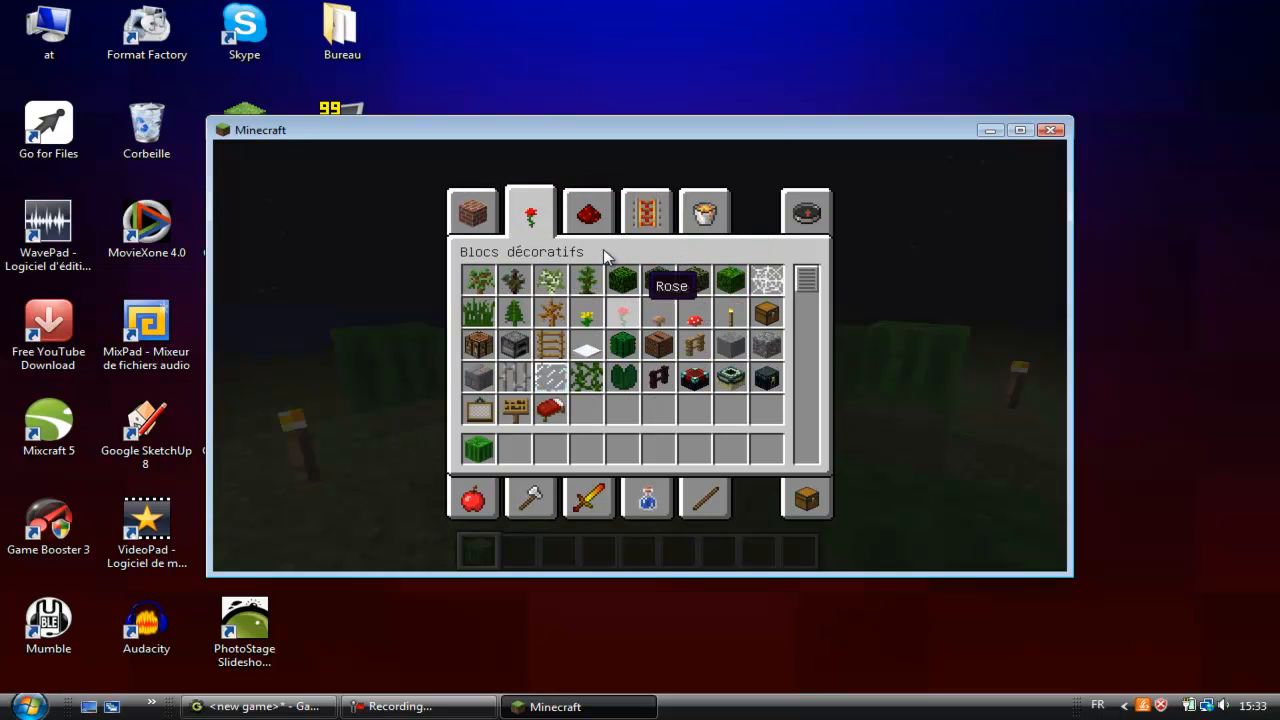
click(590, 218)
click(489, 518)
click(532, 503)
click(590, 503)
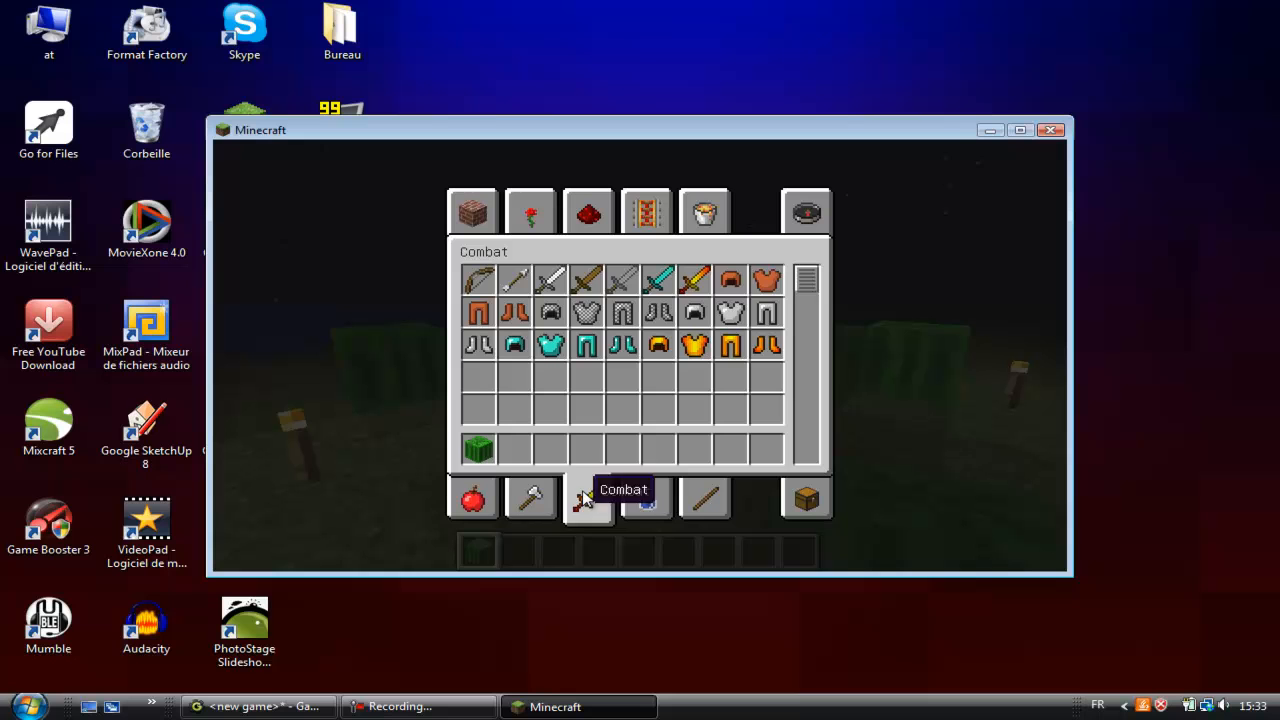
click(527, 507)
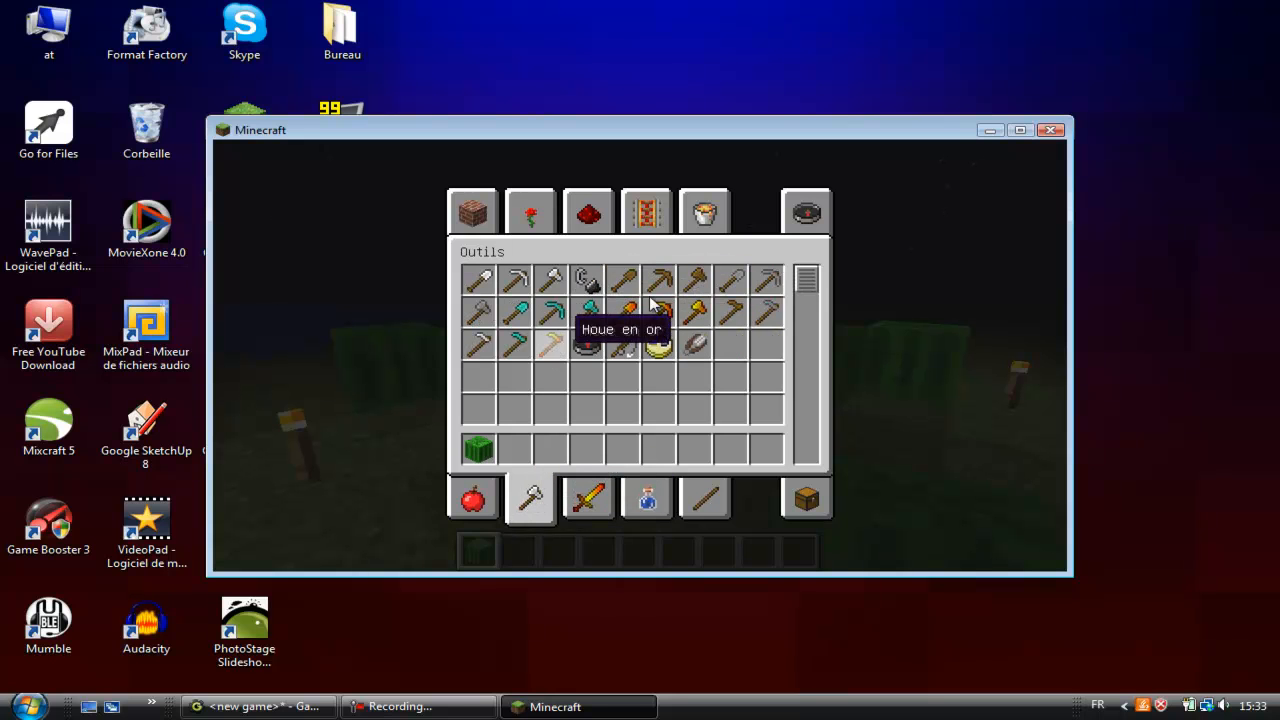
click(598, 500)
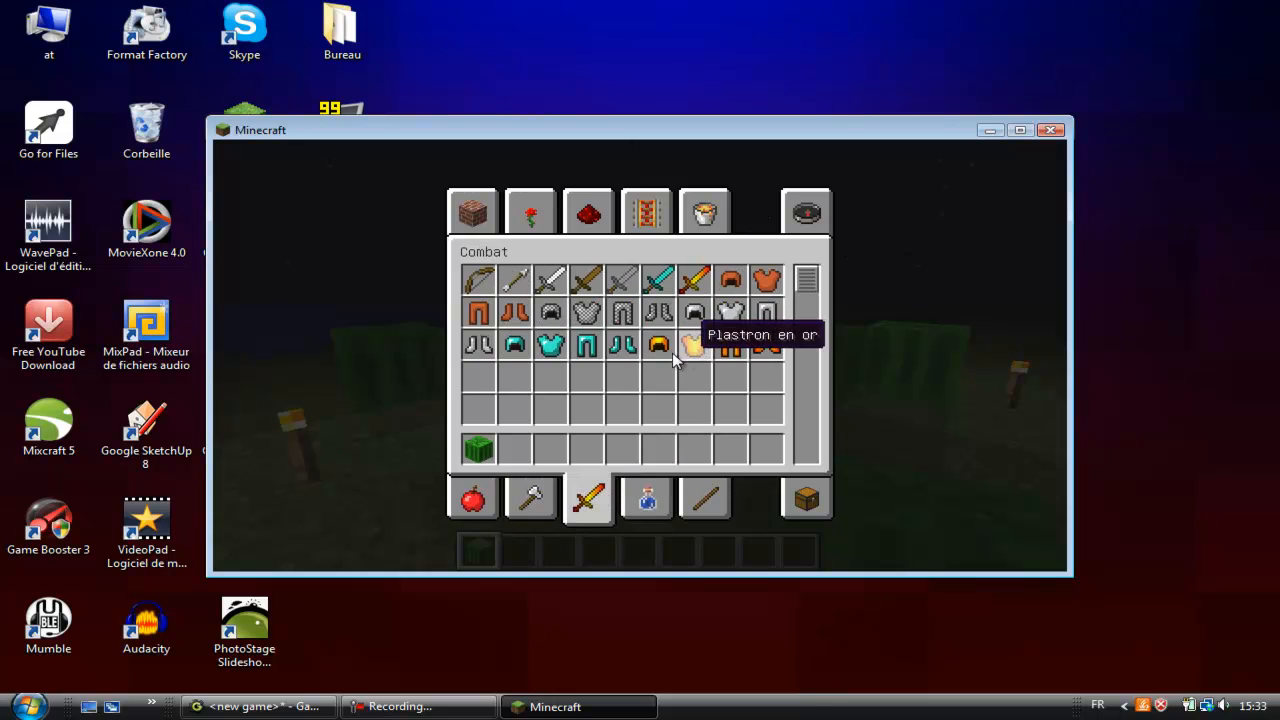
click(694, 280)
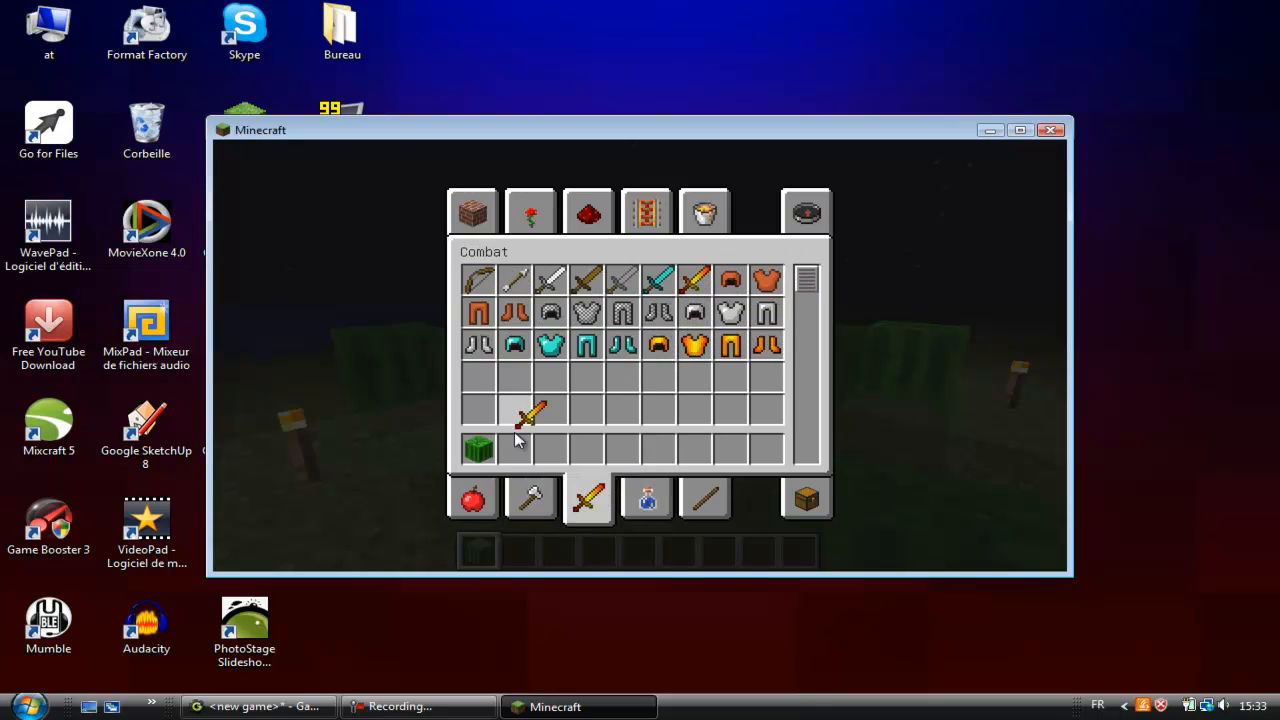
key(e)
Step: Switch to third-person view and inspect the gold sword's texture in the character's hand
key(F5)
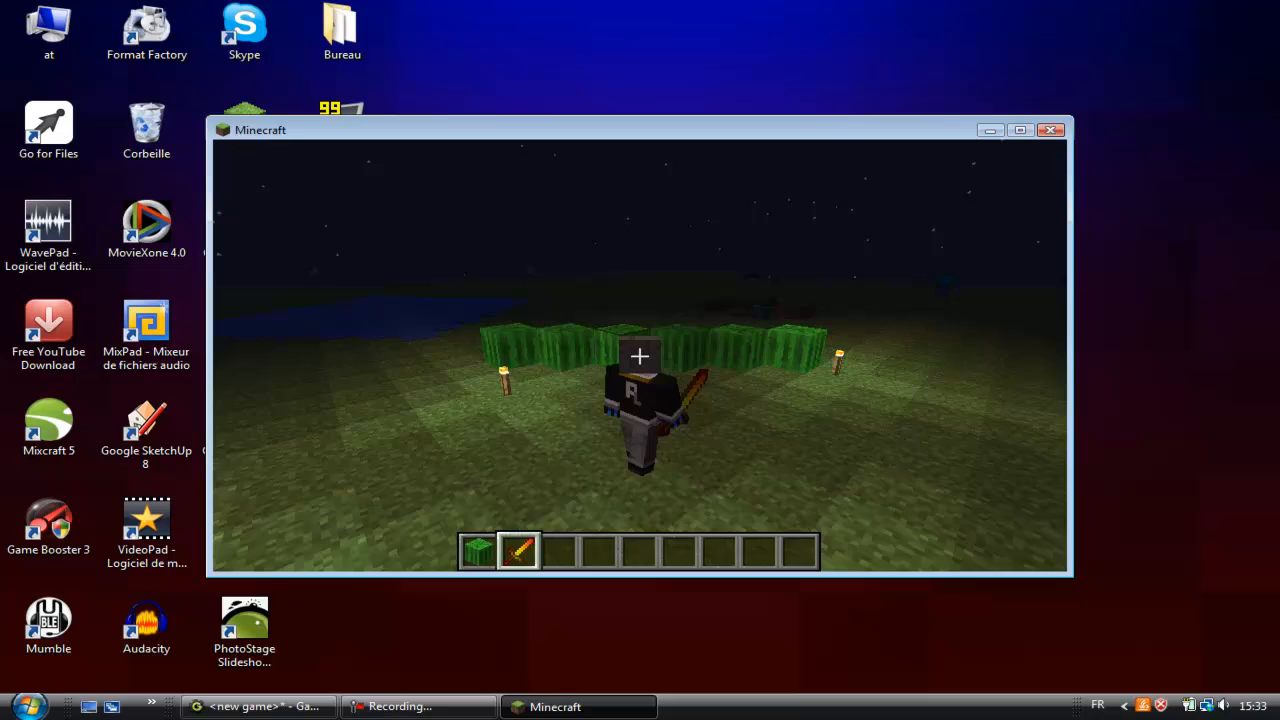
key(s)
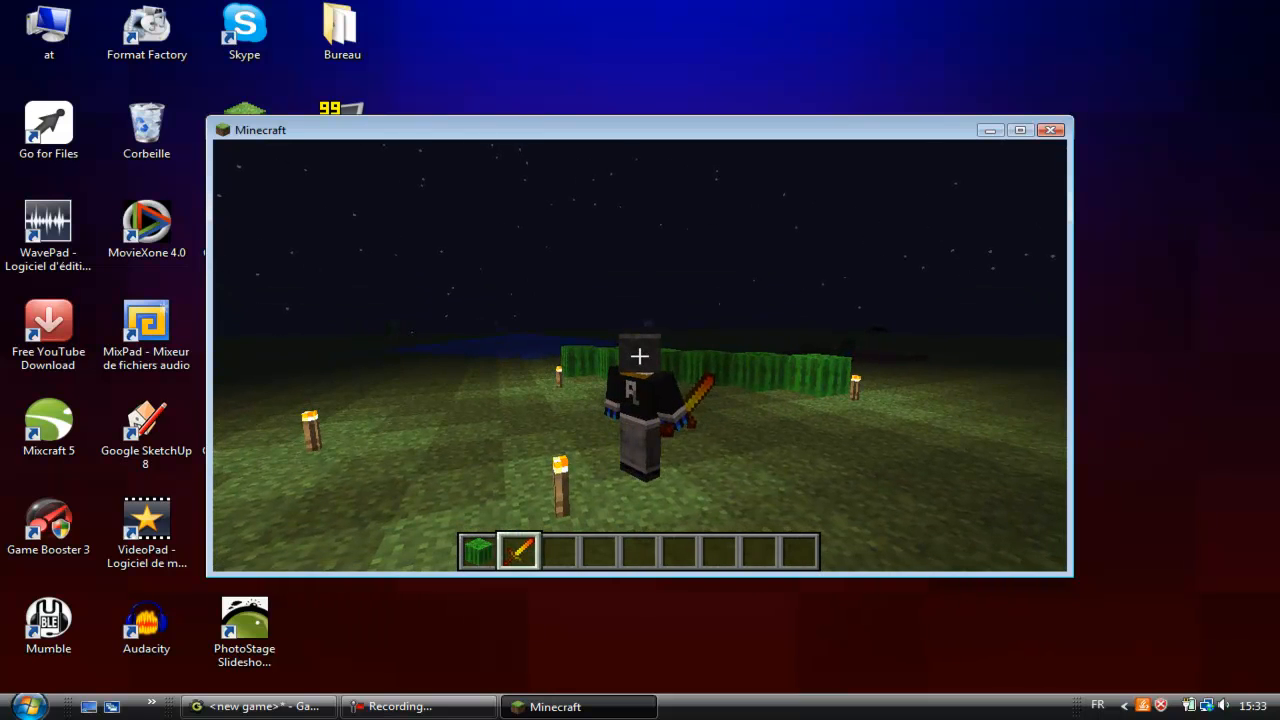
key(q)
Step: Replace the sword with the gold helmet and add the gold chestplate, leggings and boots in the next hotbar slots
key(e)
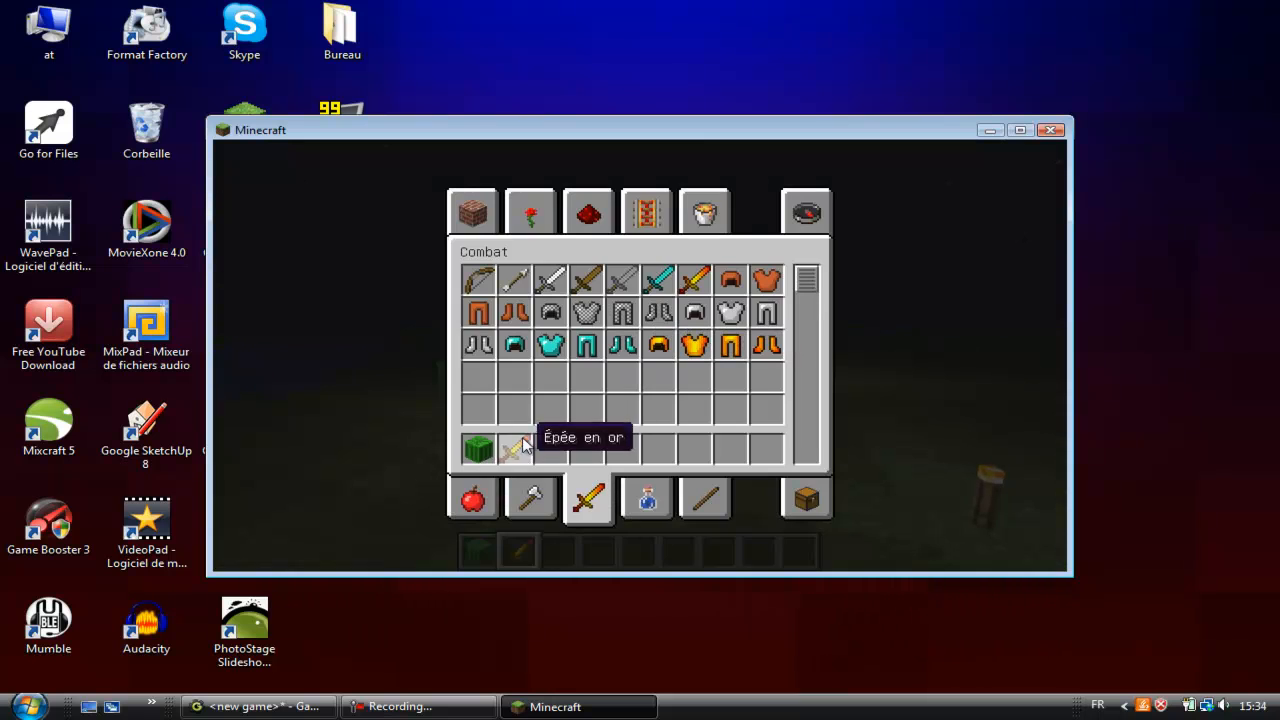
click(676, 356)
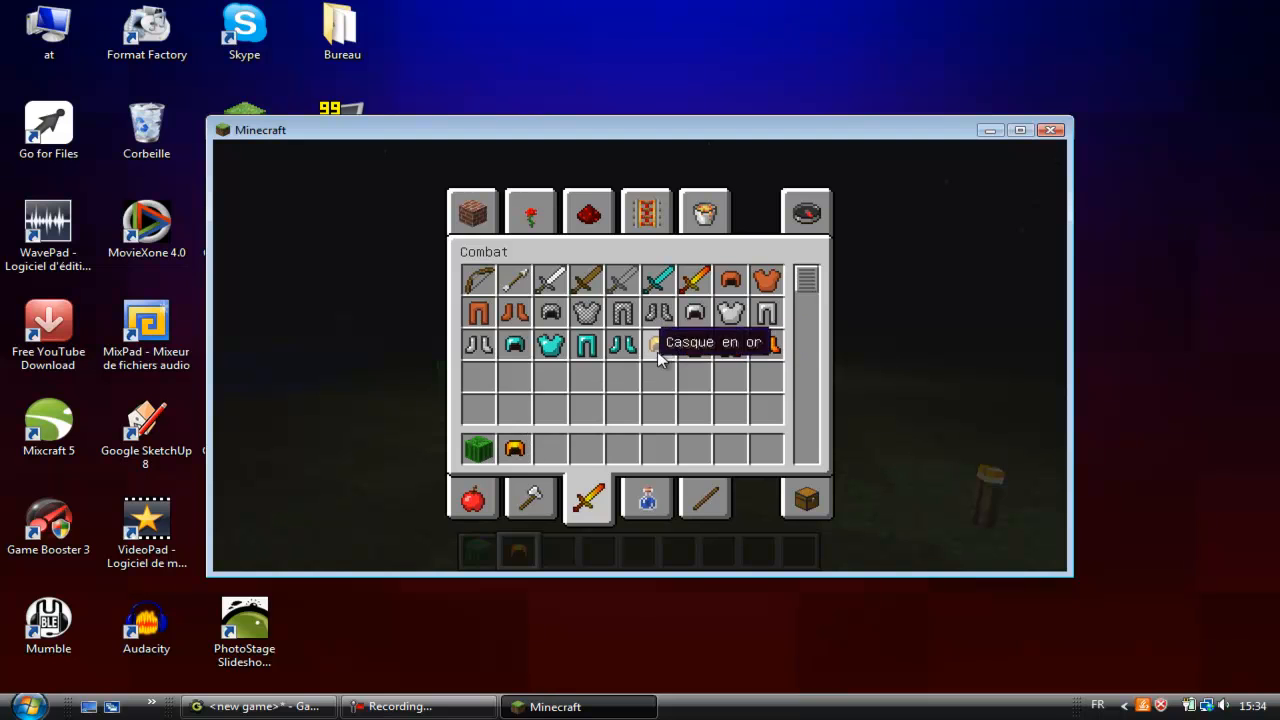
click(730, 344)
click(586, 449)
click(766, 344)
click(622, 449)
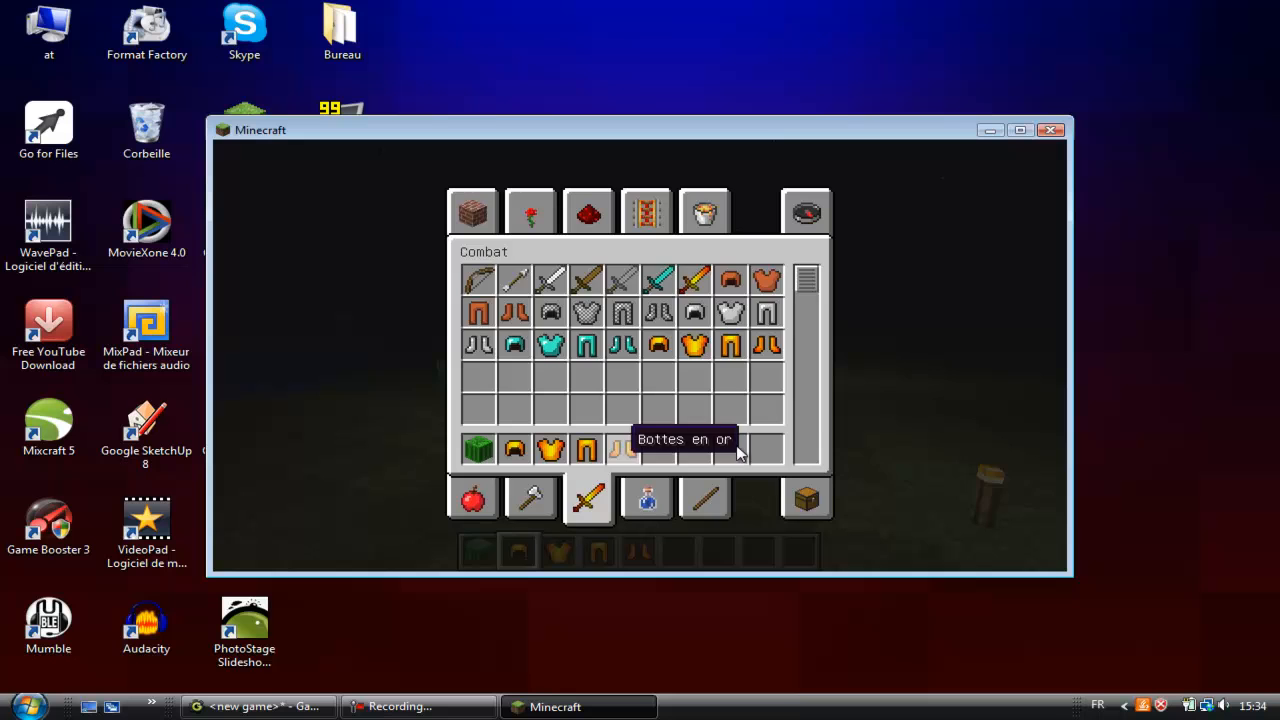
Step: Equip the gold boots, chestplate, leggings and helmet on the character and return to the world
click(806, 498)
click(622, 449)
click(586, 306)
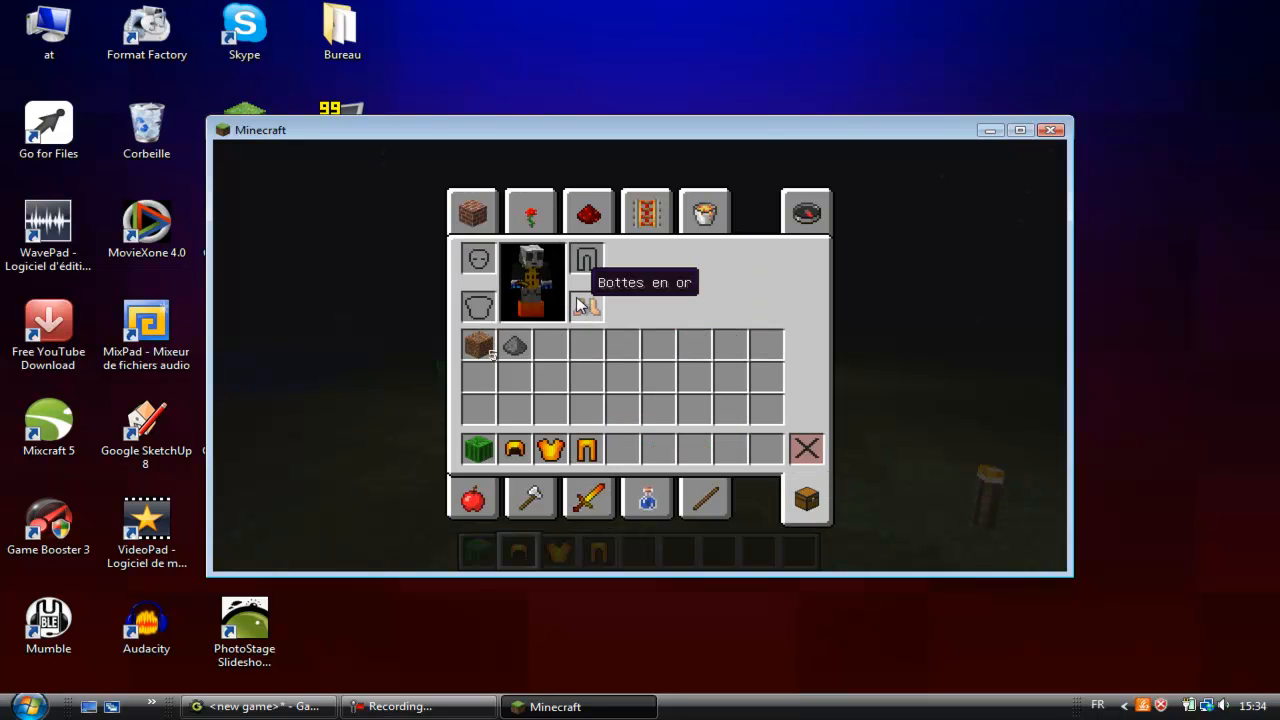
click(550, 449)
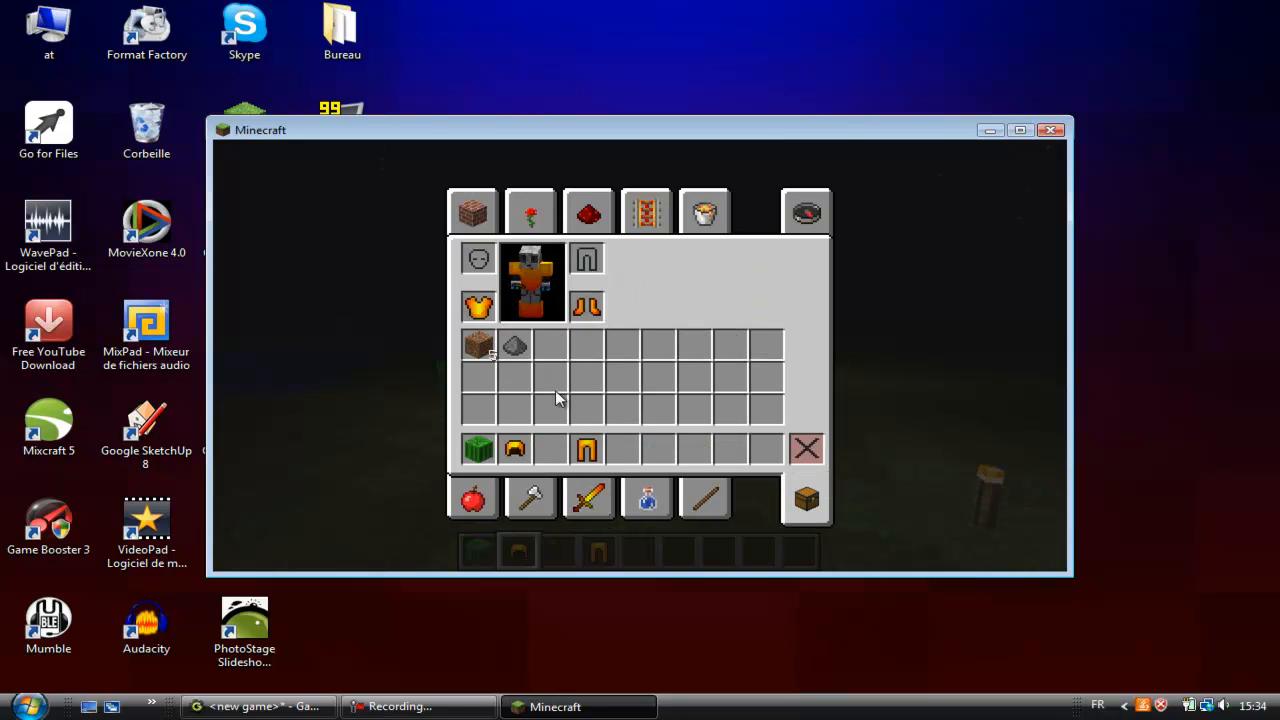
click(514, 449)
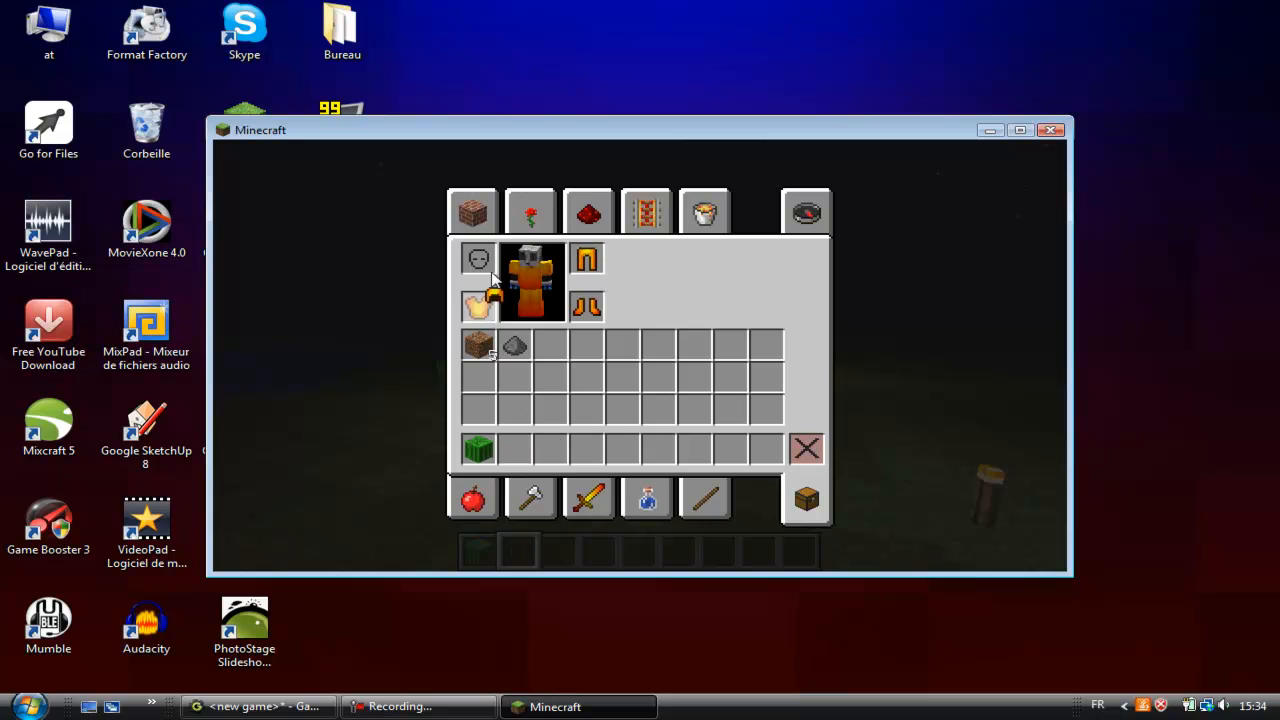
key(e)
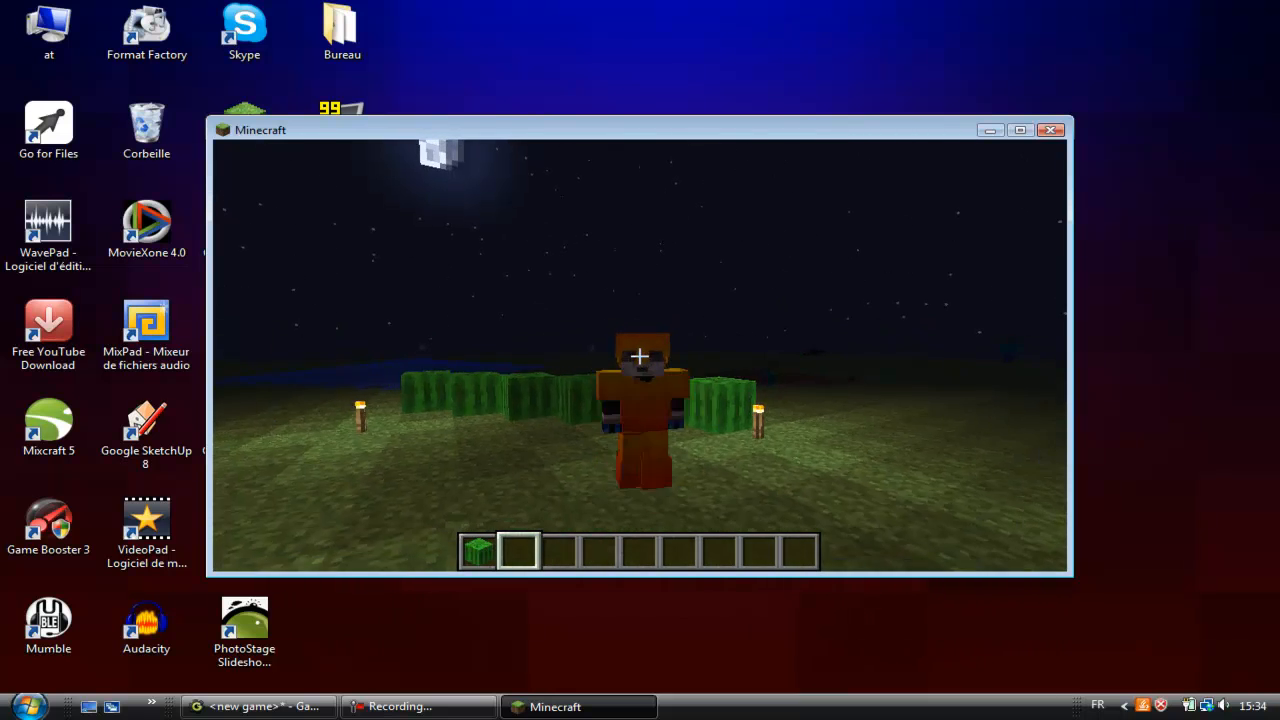
Step: Inspect the worn gold armor from the front near the melon row and switch back to the rear view
key(w)
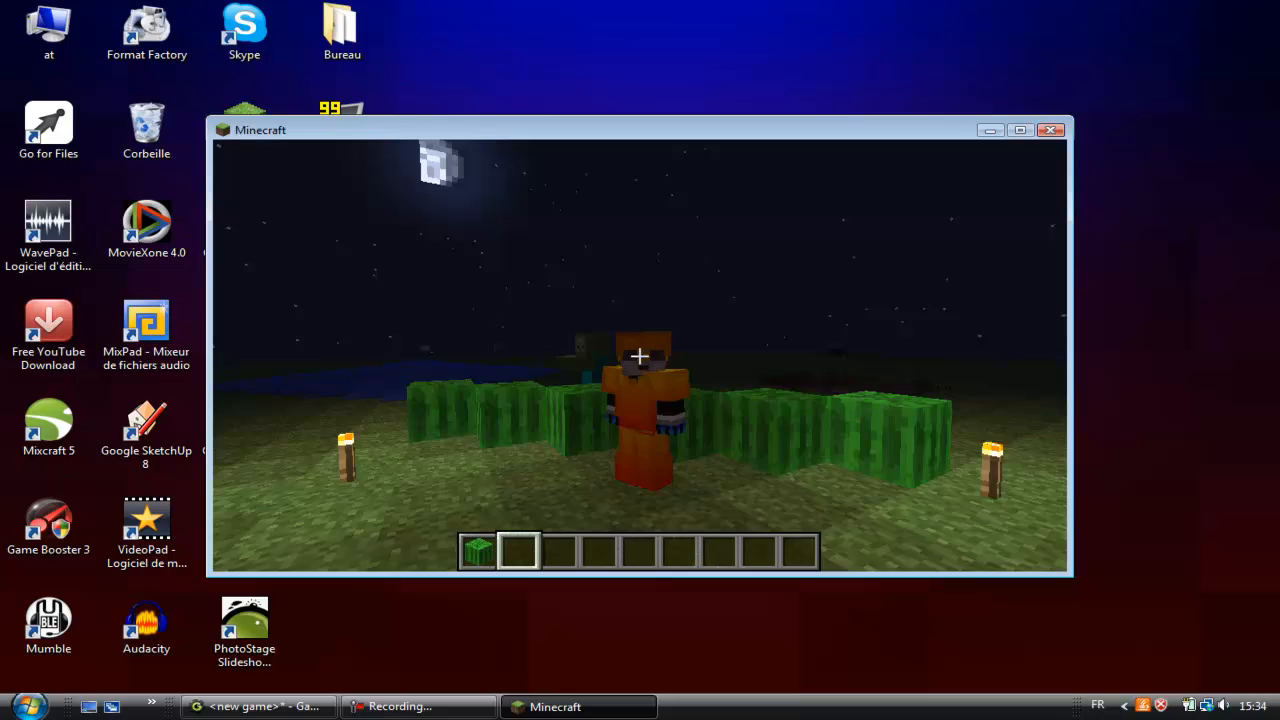
key(F5)
key(F5)
Step: Walk past the torches toward the lake and hit the zombie there bare-handed
key(w)
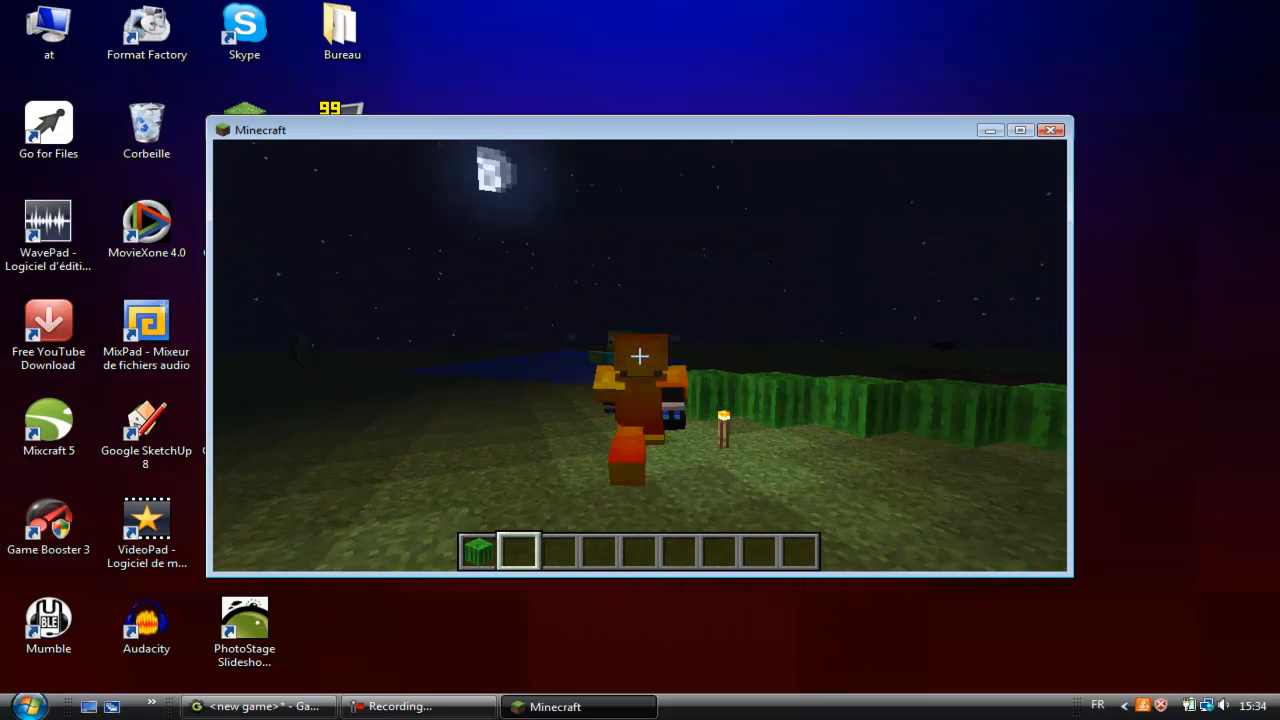
click(640, 356)
click(640, 356)
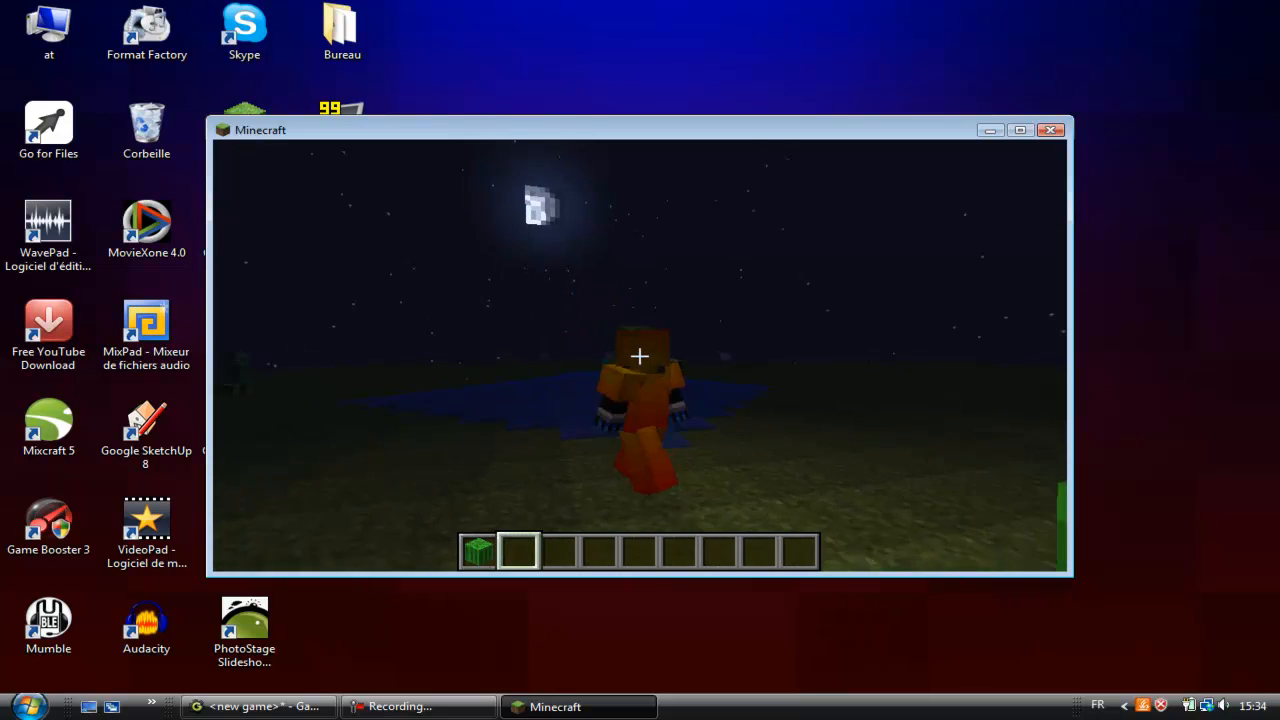
click(640, 356)
click(640, 356)
key(w)
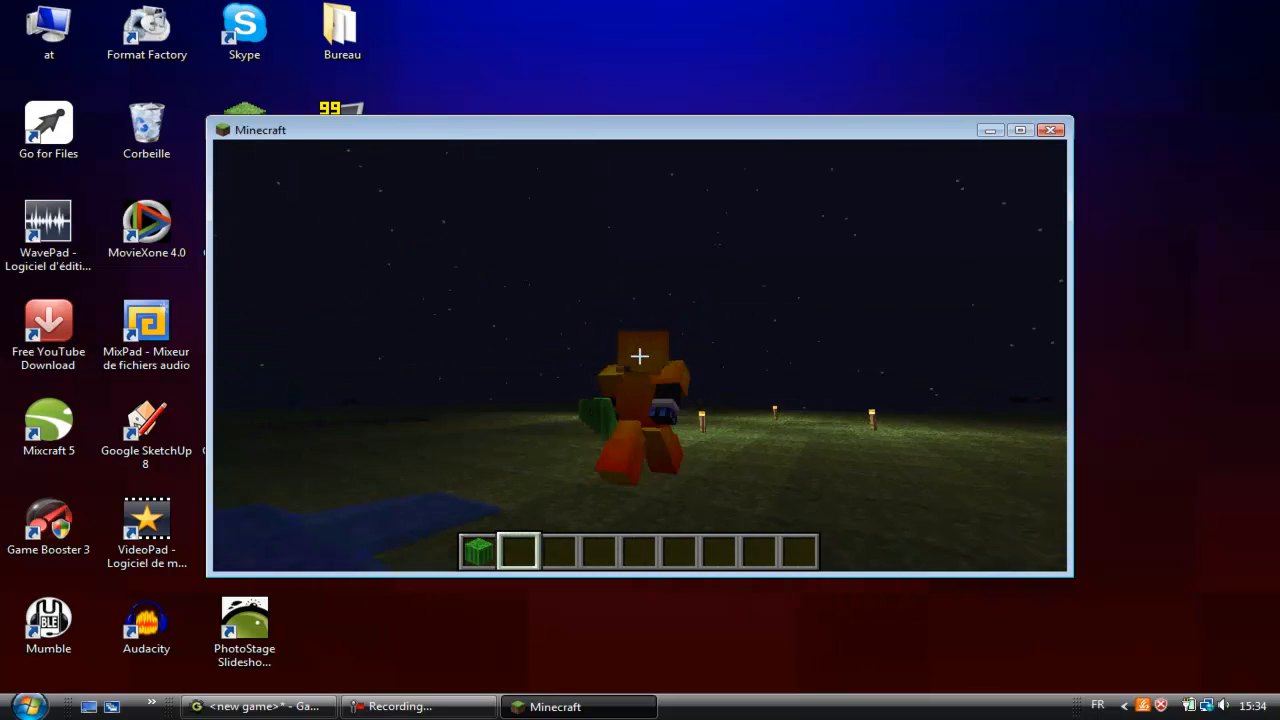
key(space)
Step: Put a gold sword from the Combat category back in the second hotbar slot and return to the world
key(e)
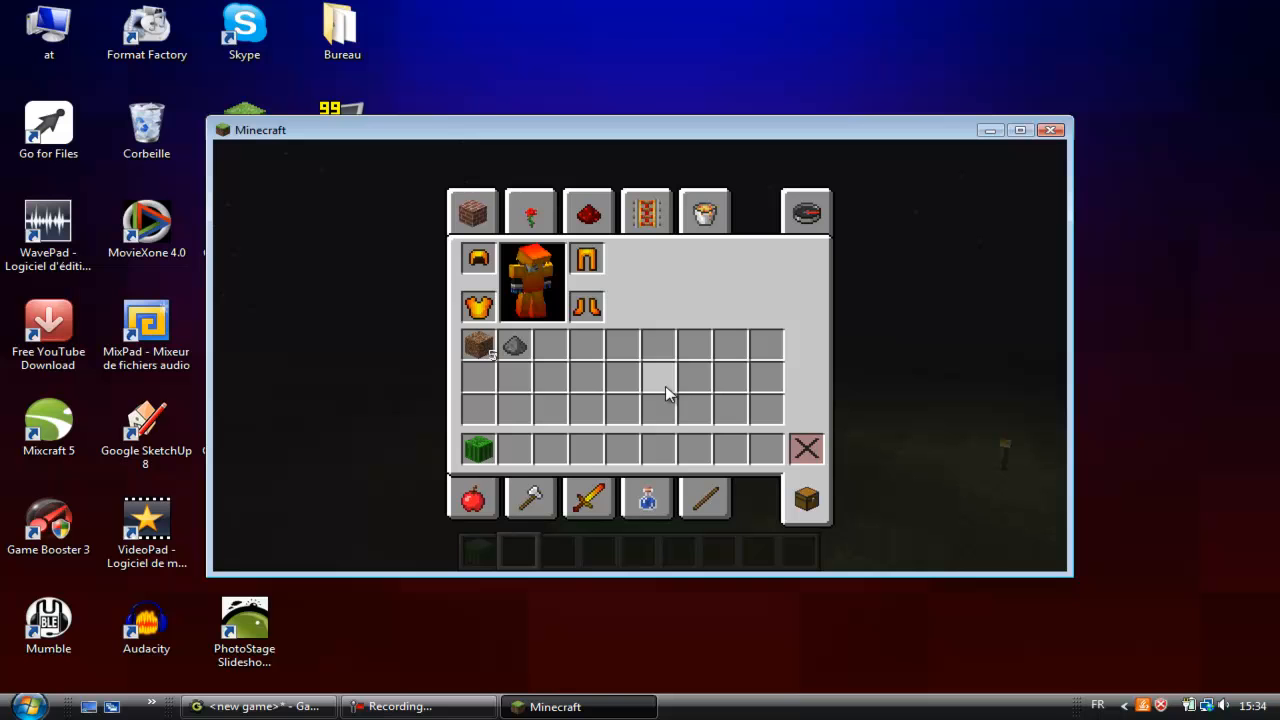
click(588, 497)
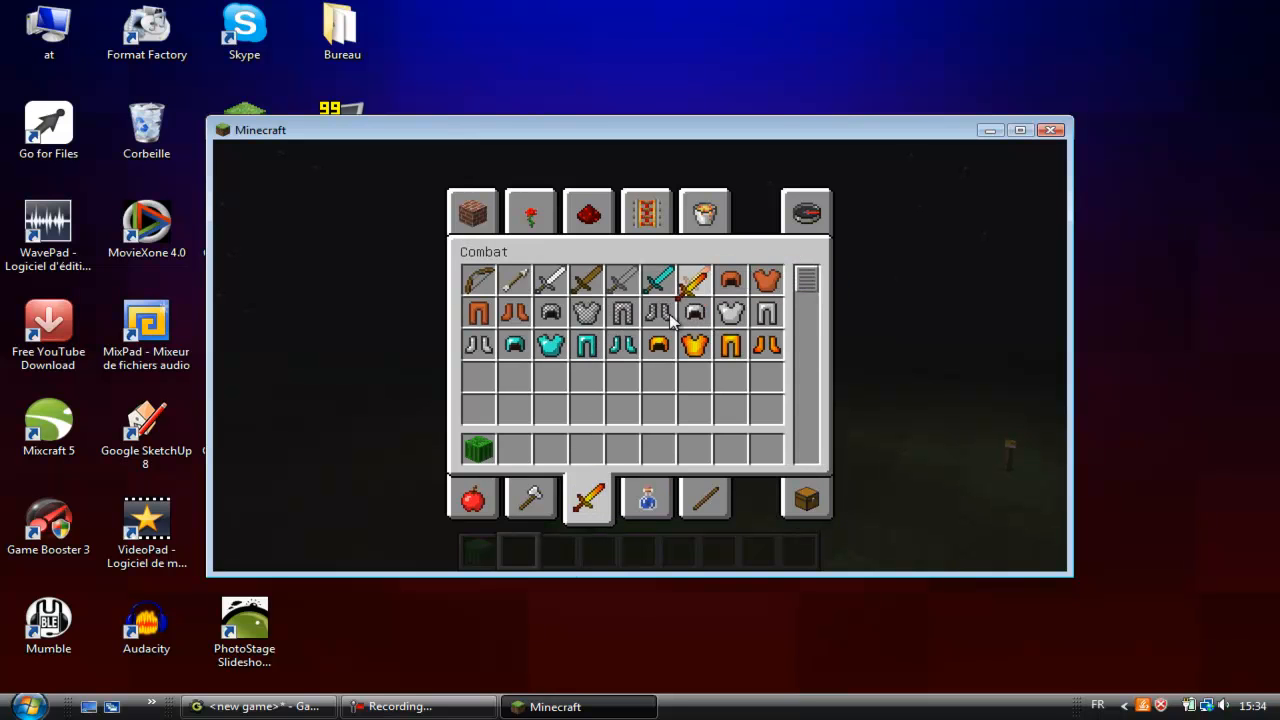
click(513, 455)
key(e)
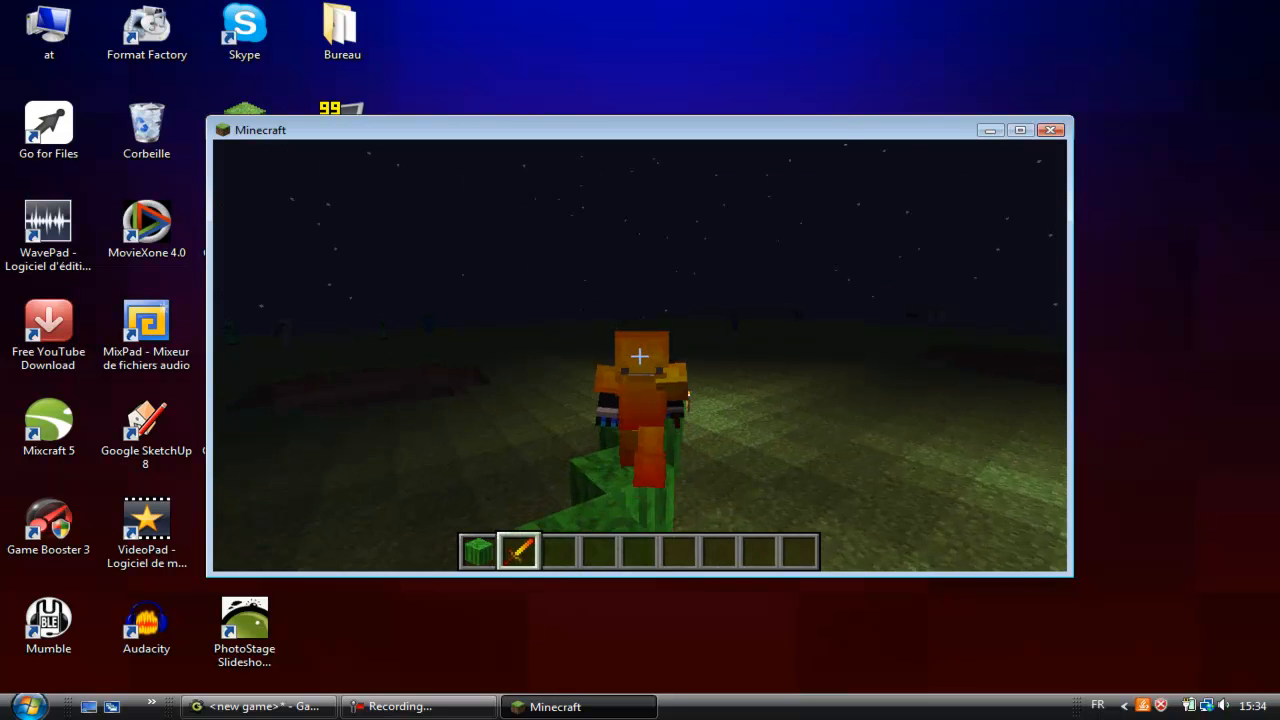
Step: Run along the melon row and around the torches, inspecting the gold armor and sword textures from behind
key(z)
key(z)
key(space)
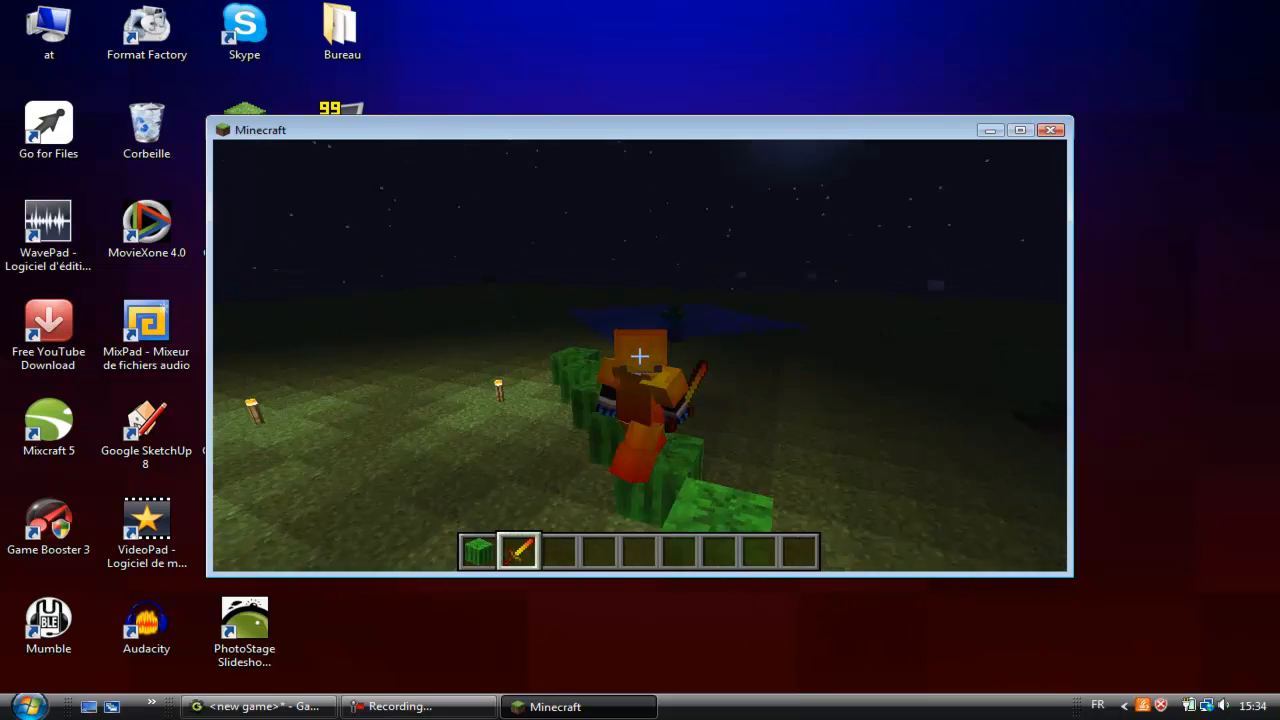
key(z)
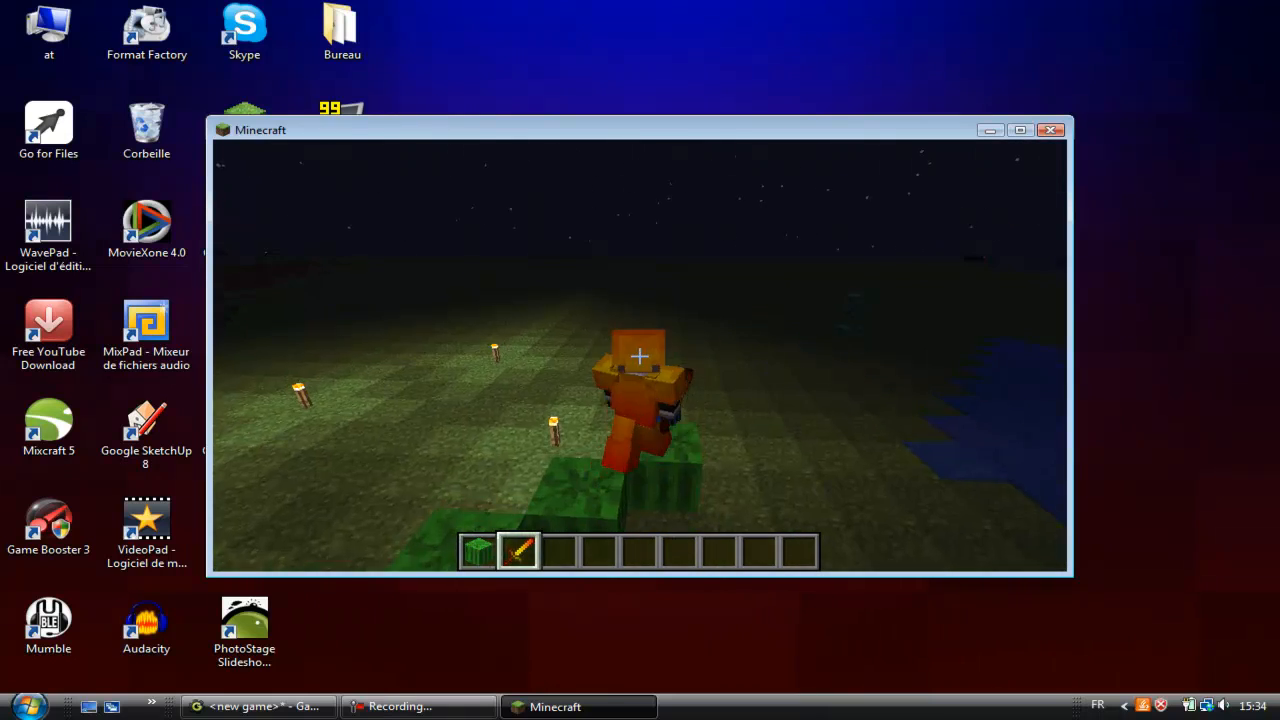
key(z)
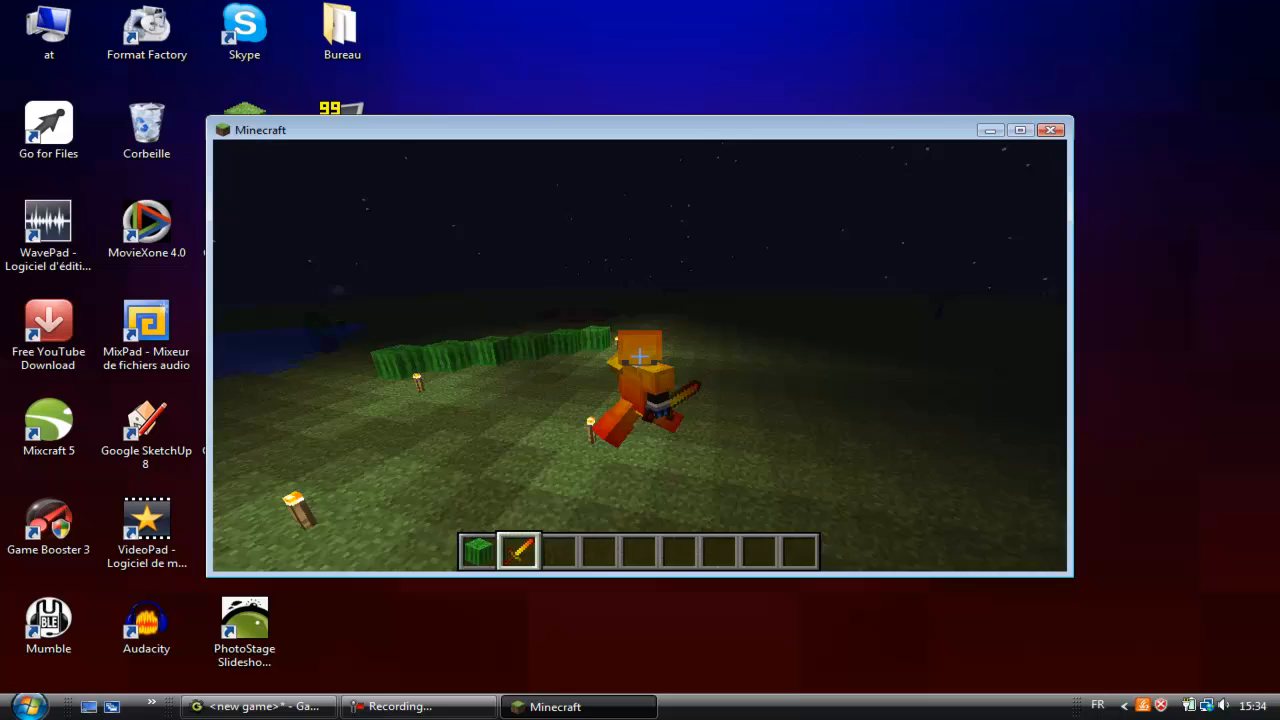
key(z)
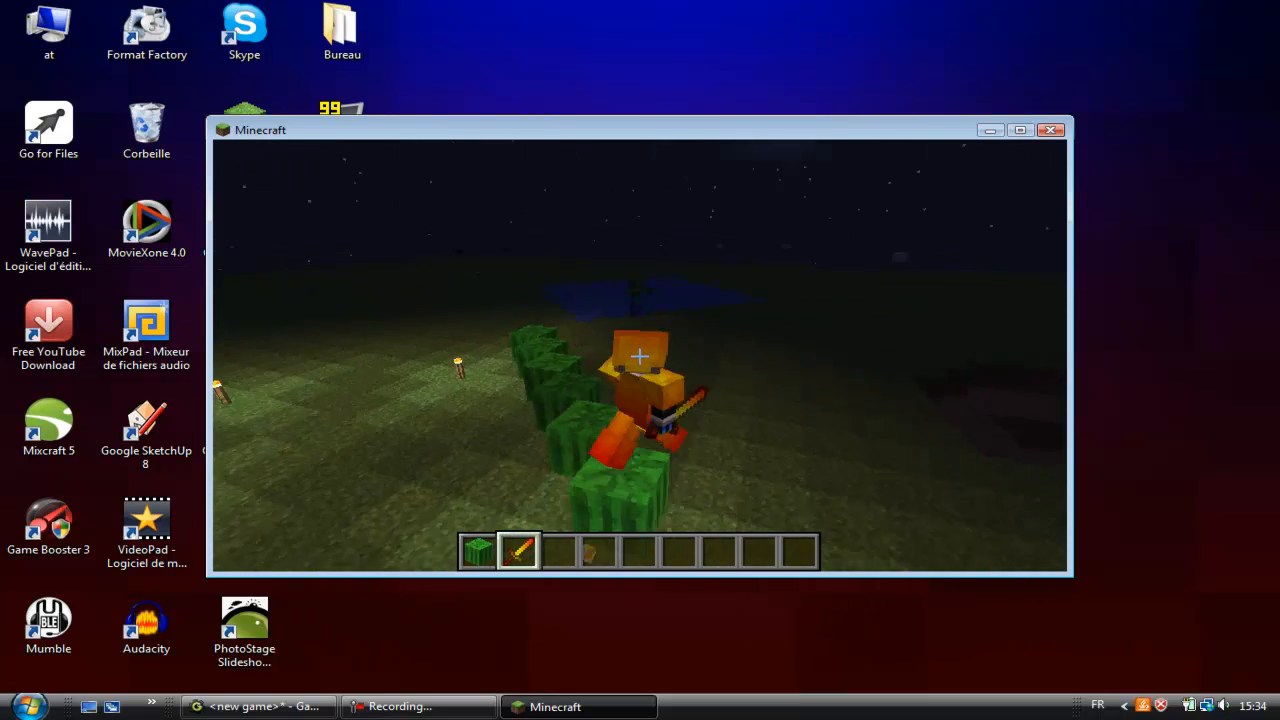
key(z)
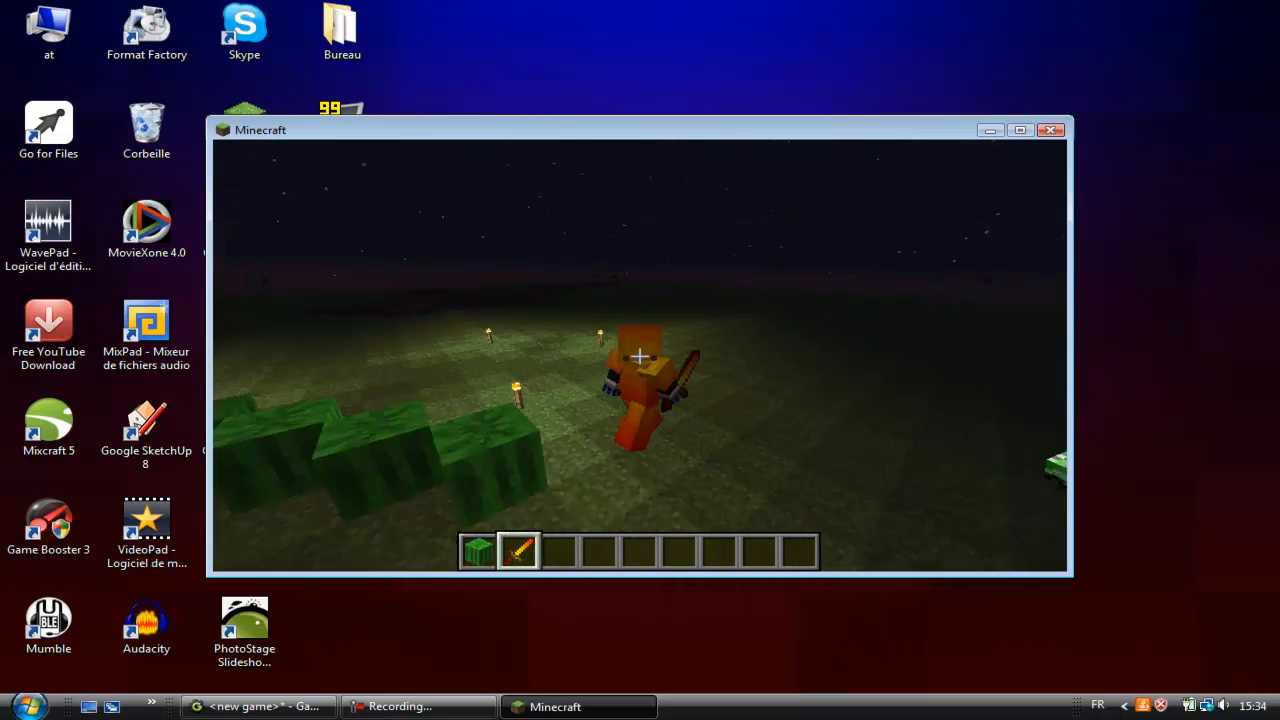
key(z)
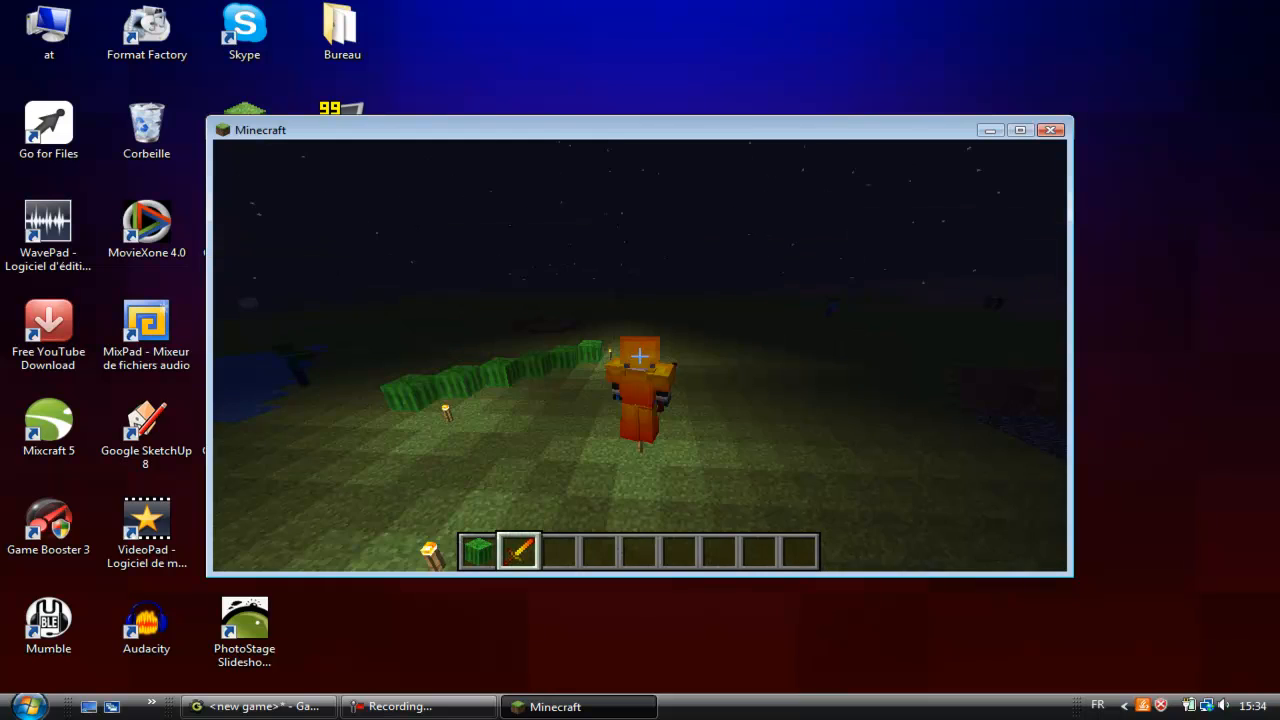
key(z)
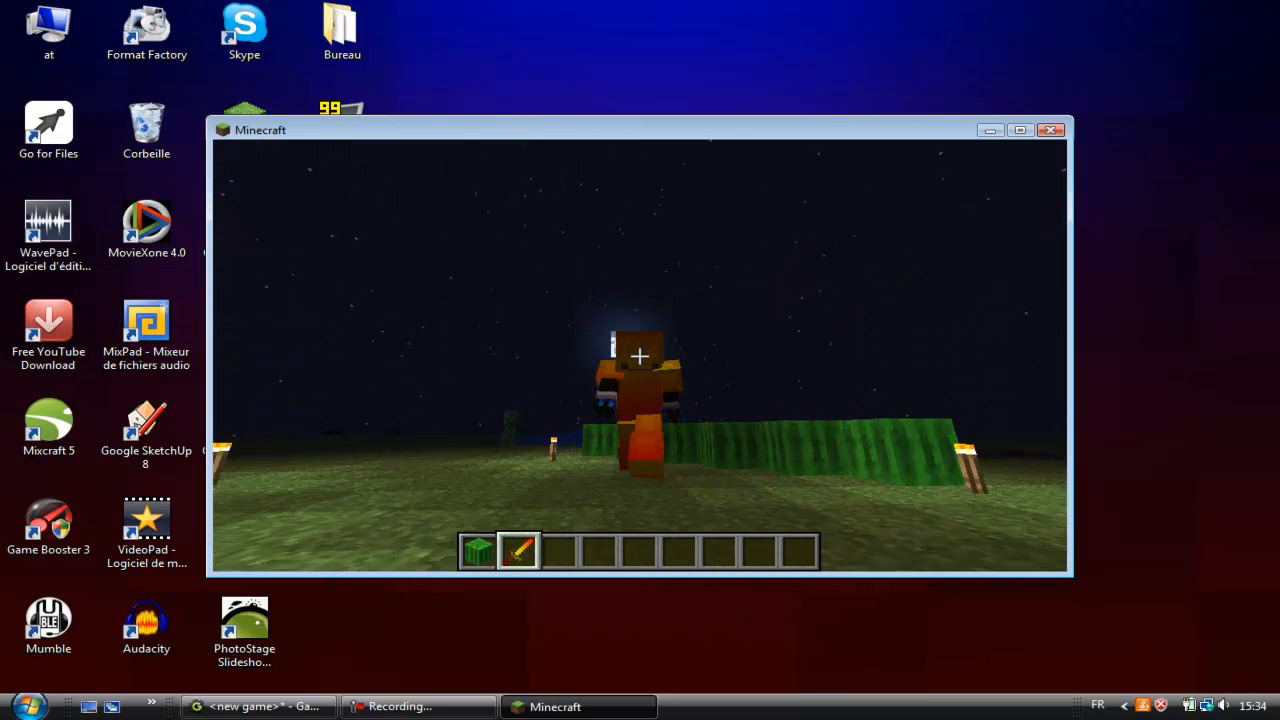
Step: Switch to the front view, move around the melon row and attack the approaching zombie with the gold sword
key(F5)
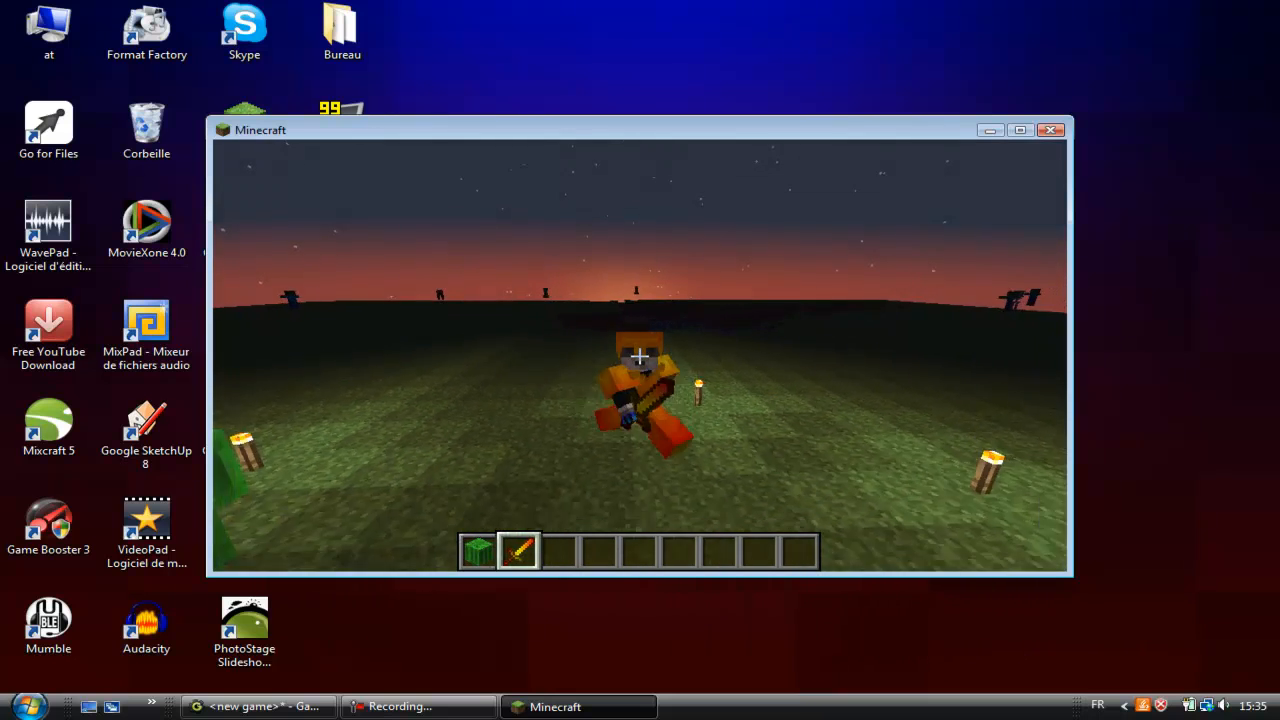
key(z)
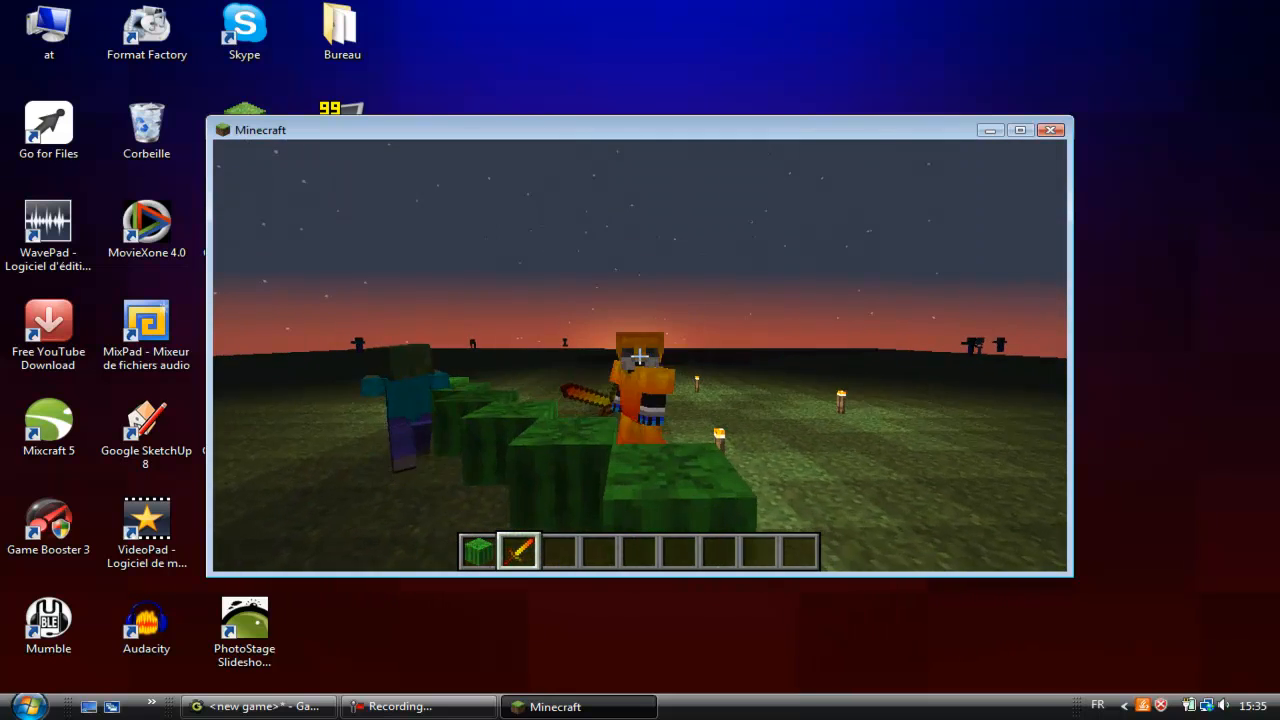
key(s)
key(d)
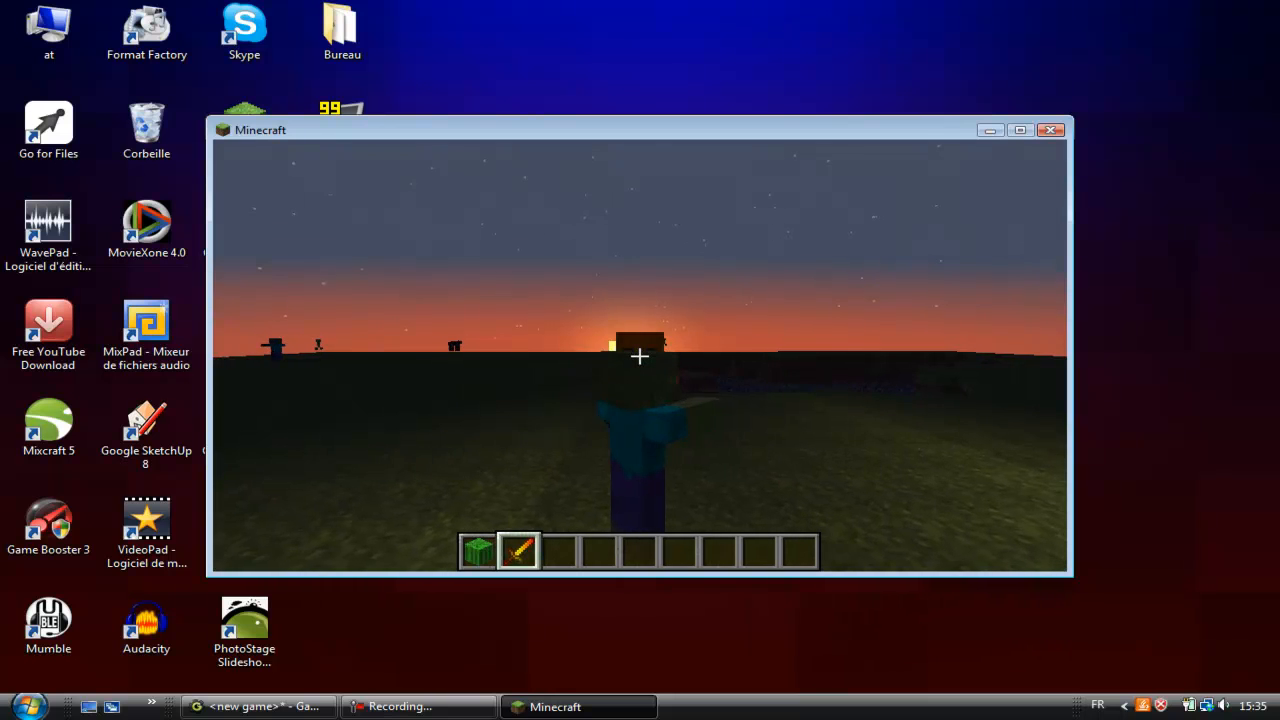
click(640, 356)
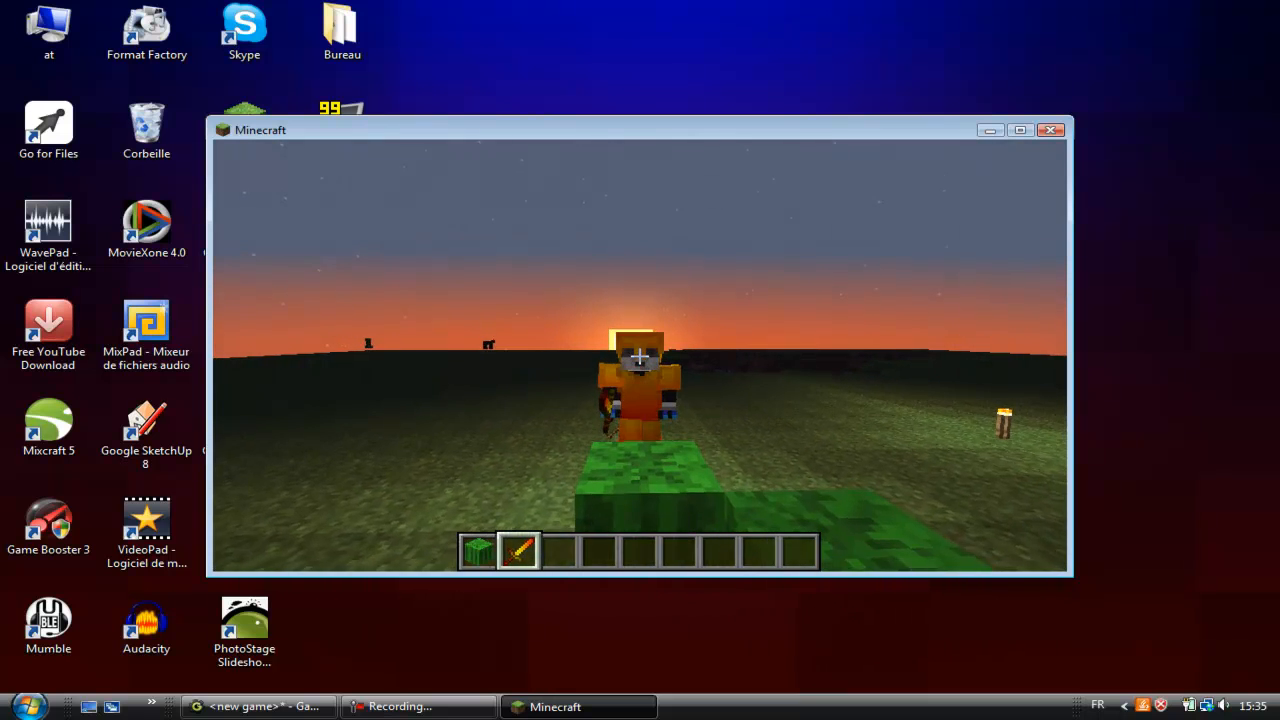
Step: Return to the rear third-person view and collect the dropped rotten flesh and shovel near the melon row
key(F5)
key(F5)
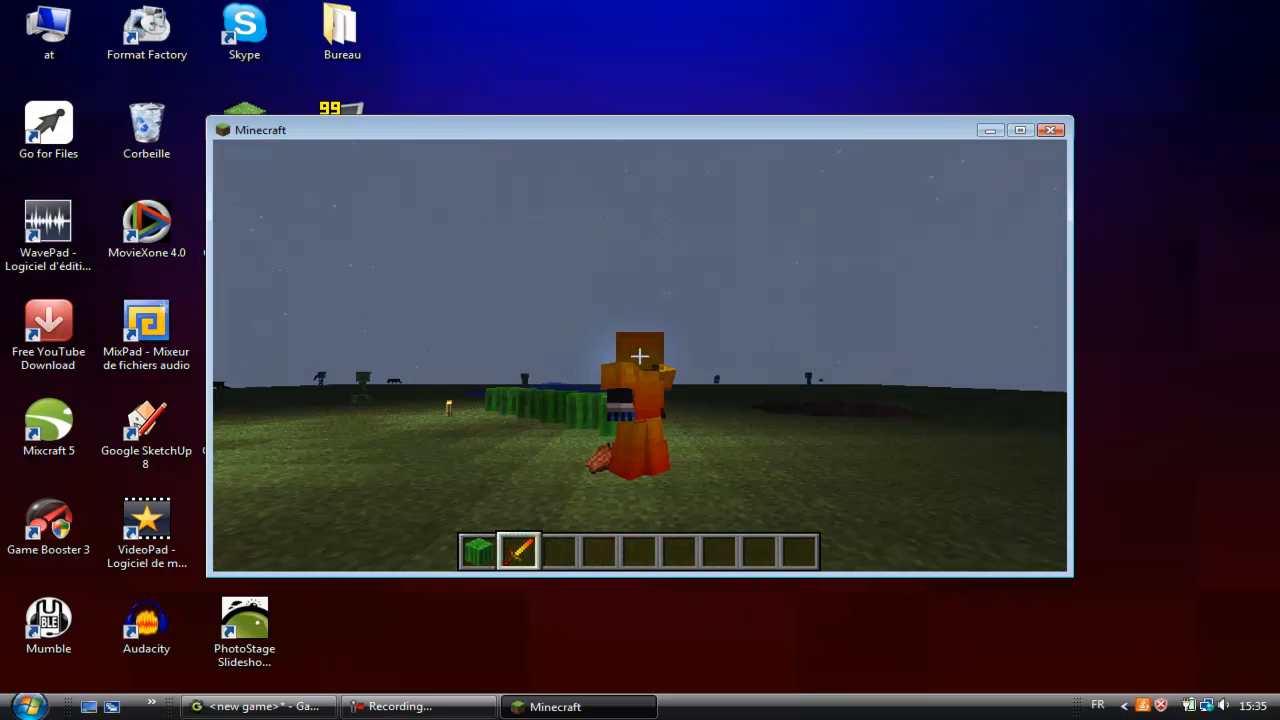
key(w)
key(w)
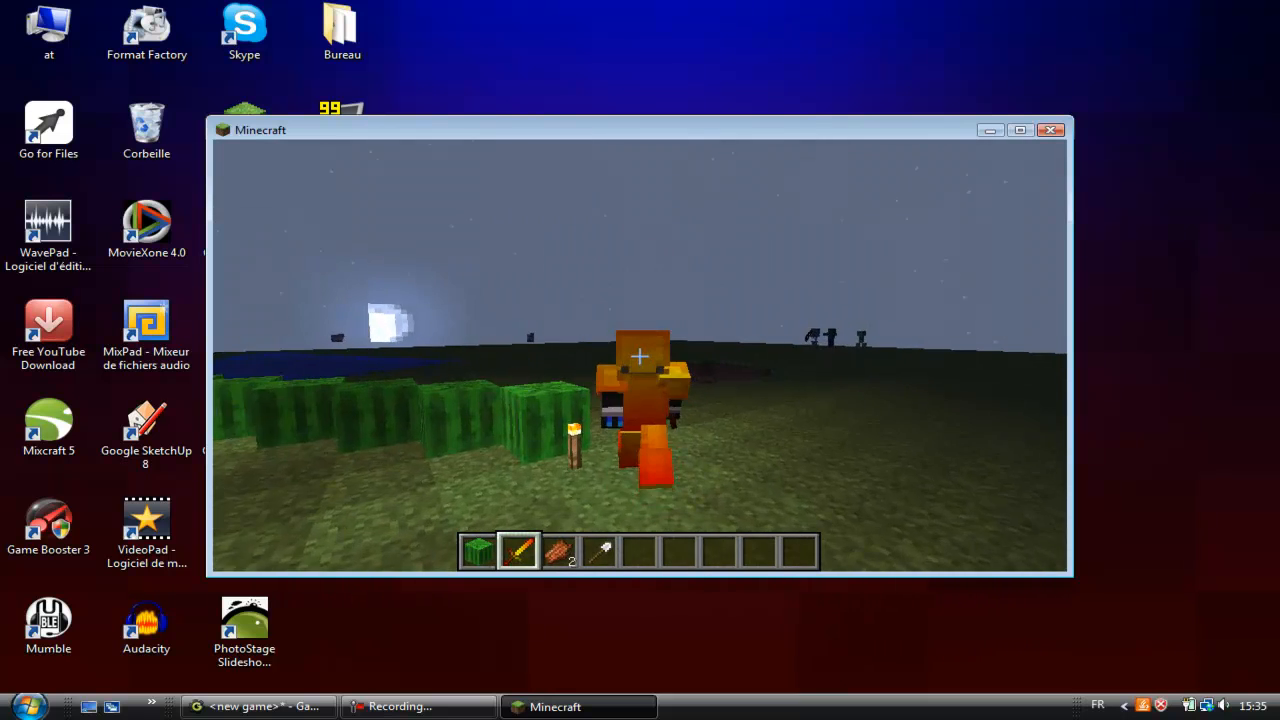
Step: Run around the torches and along the top of the melon row, inspecting the gold armor and melon textures from behind
key(w)
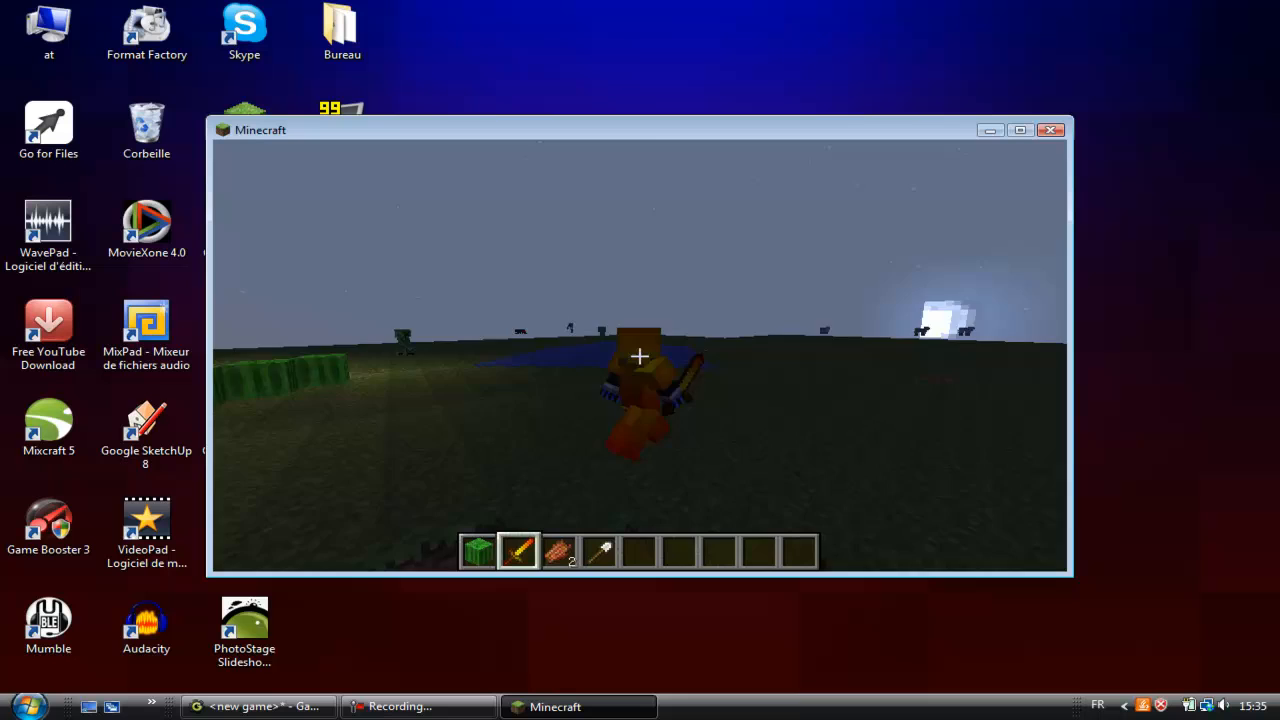
key(w)
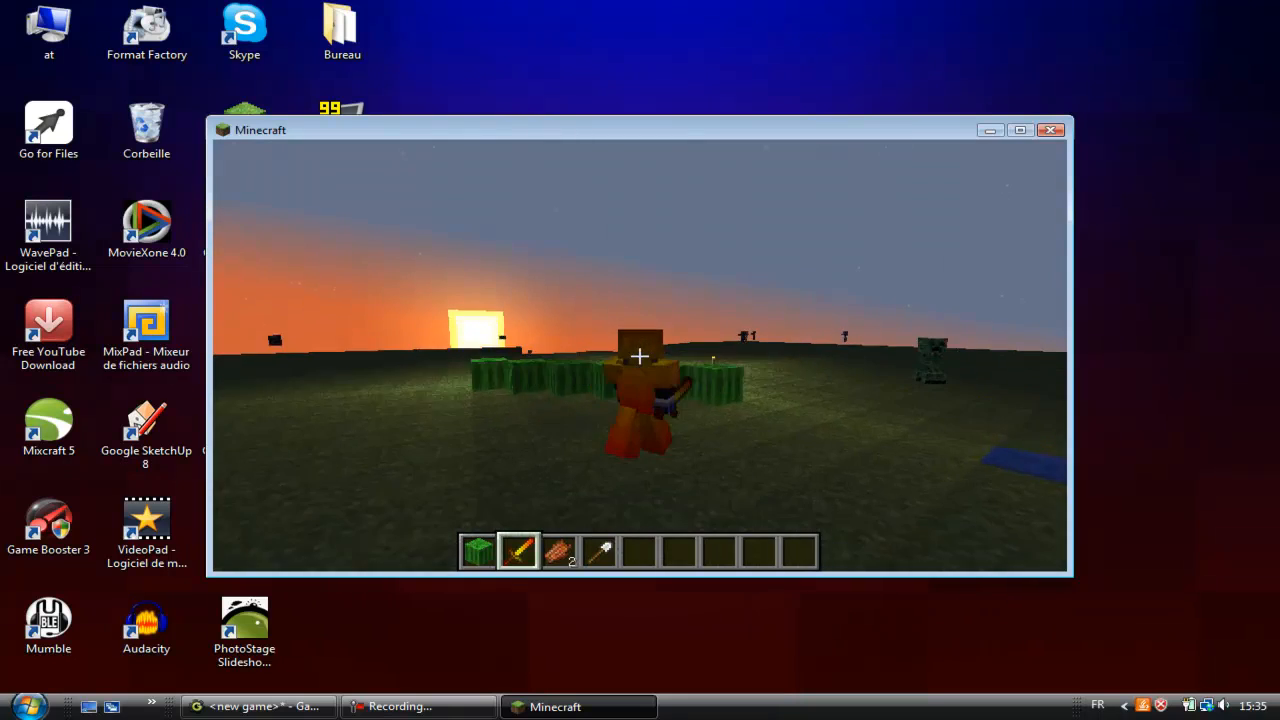
key(w)
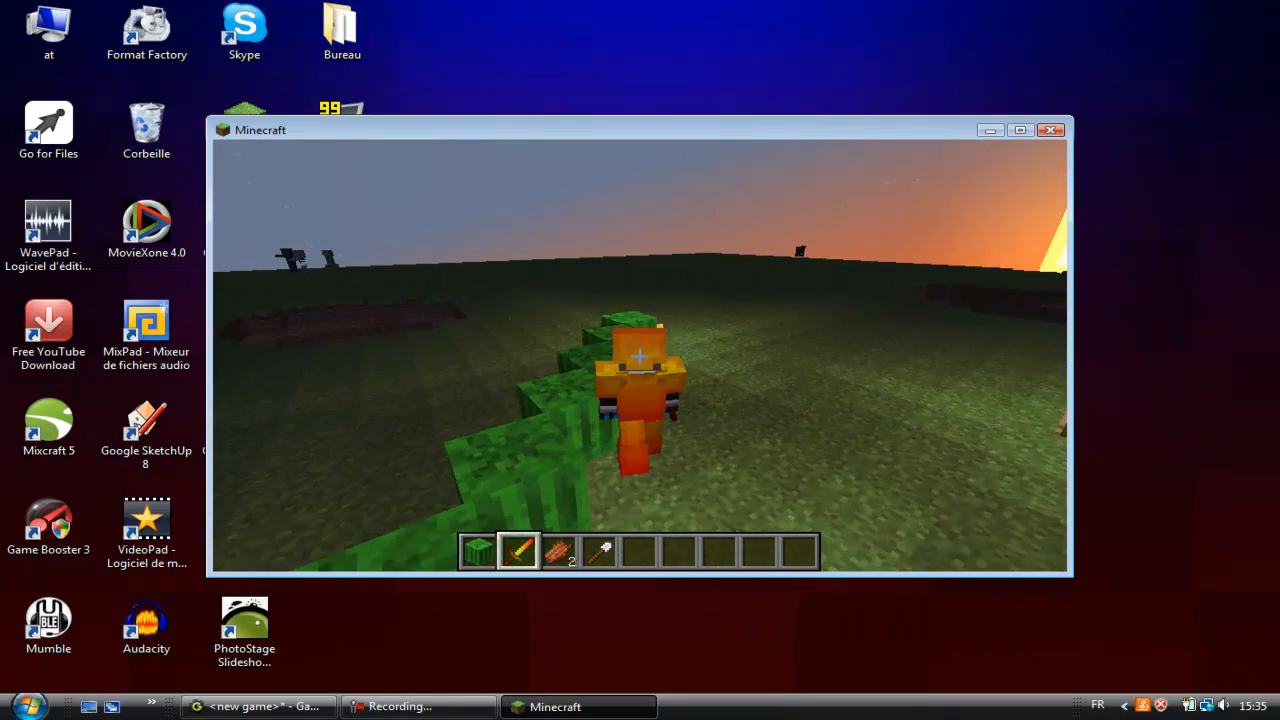
key(w)
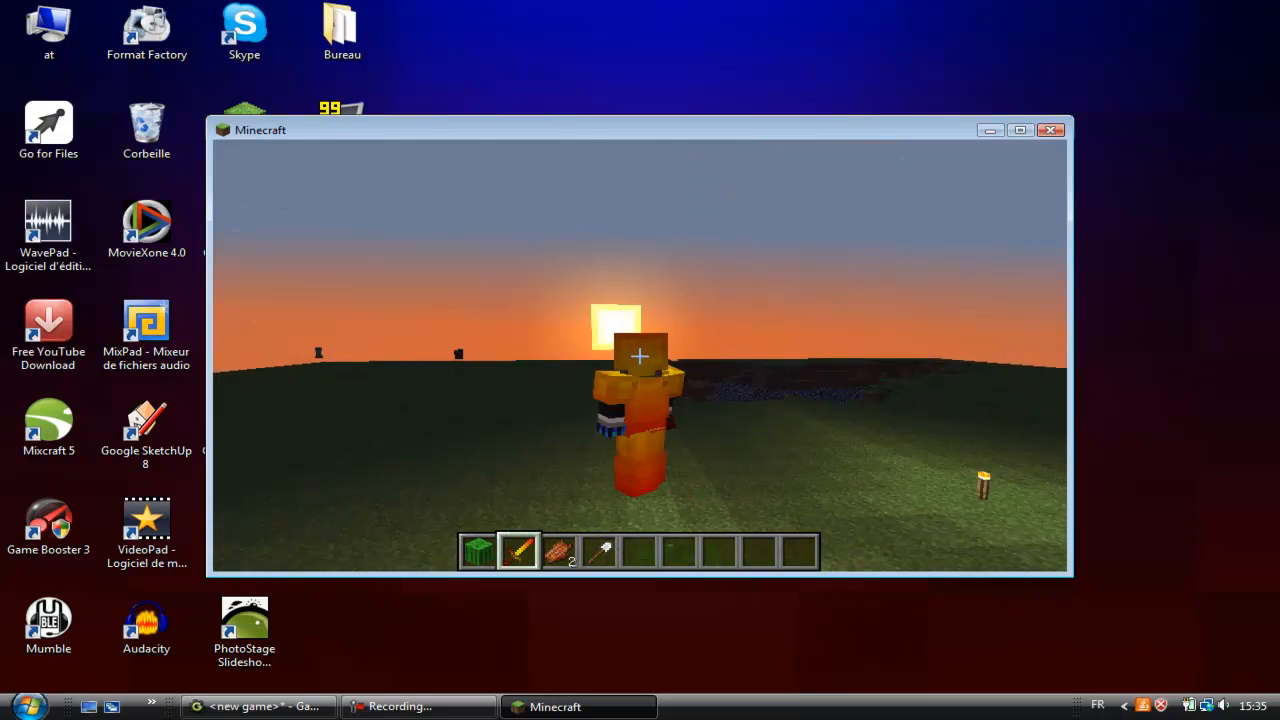
key(w)
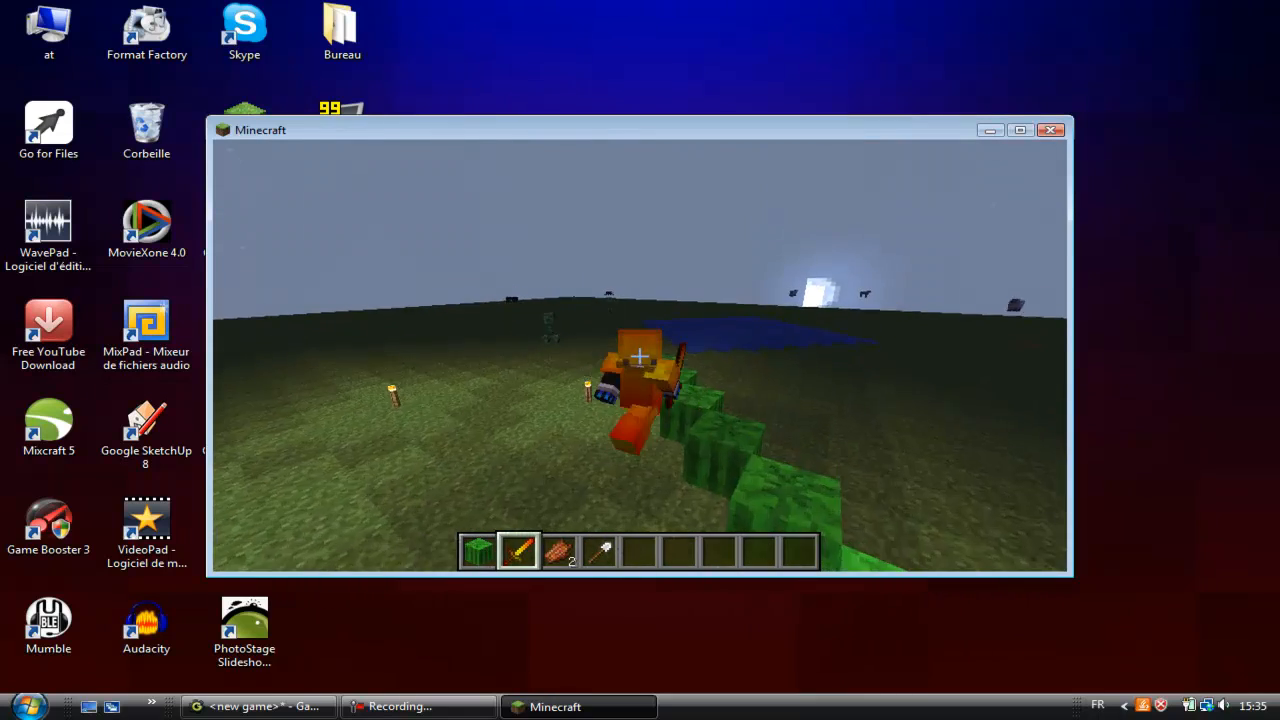
key(w)
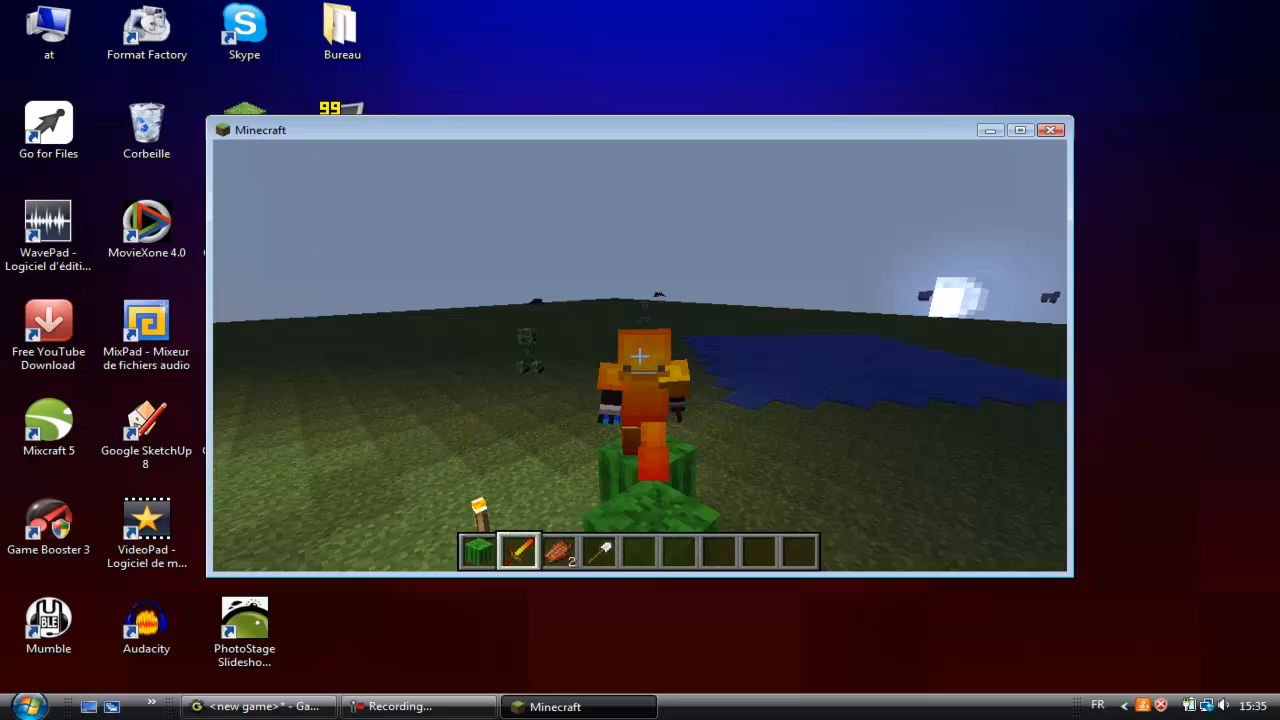
Step: Explore the grassland and the dirt pit beyond the melon row, then head back towards the torches
key(w)
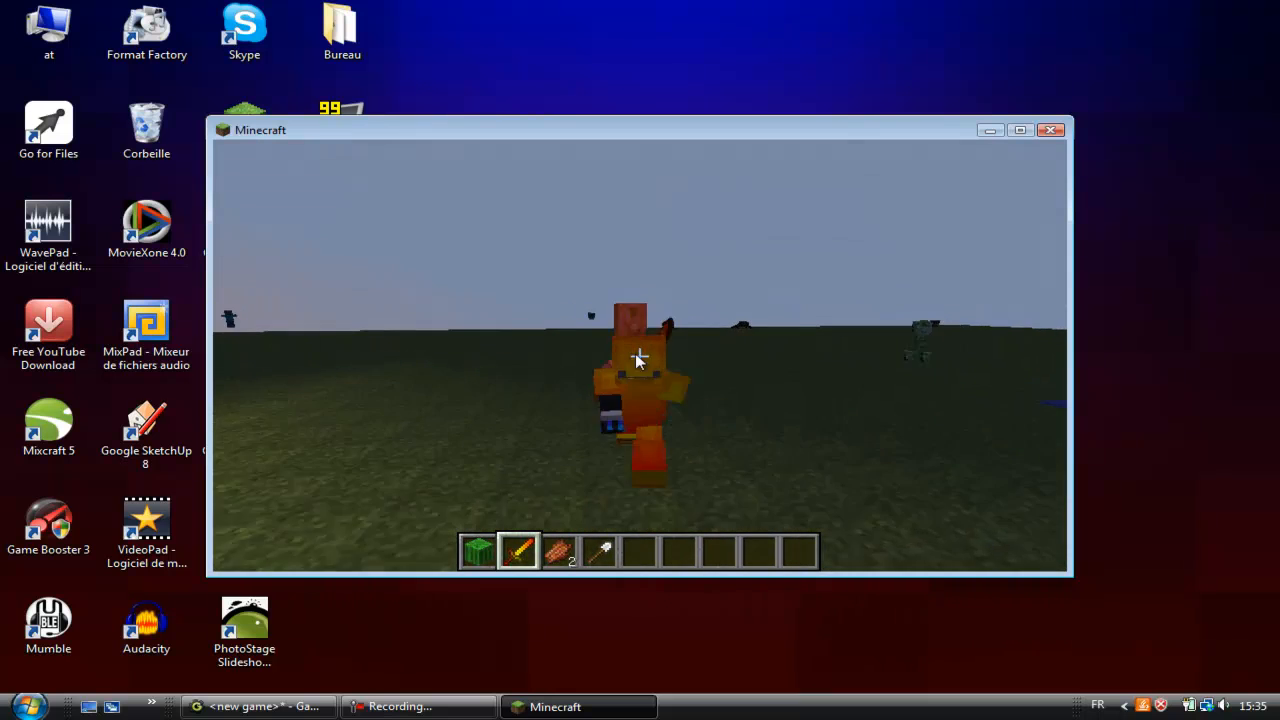
key(w)
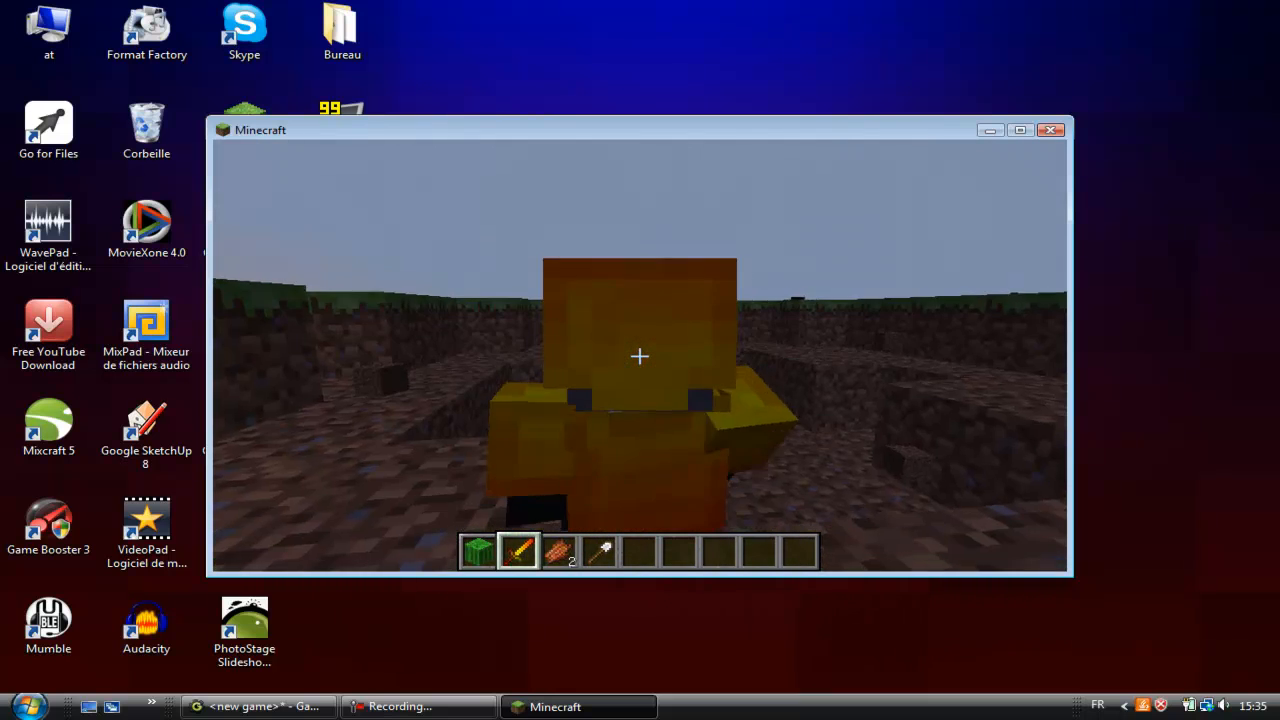
key(w)
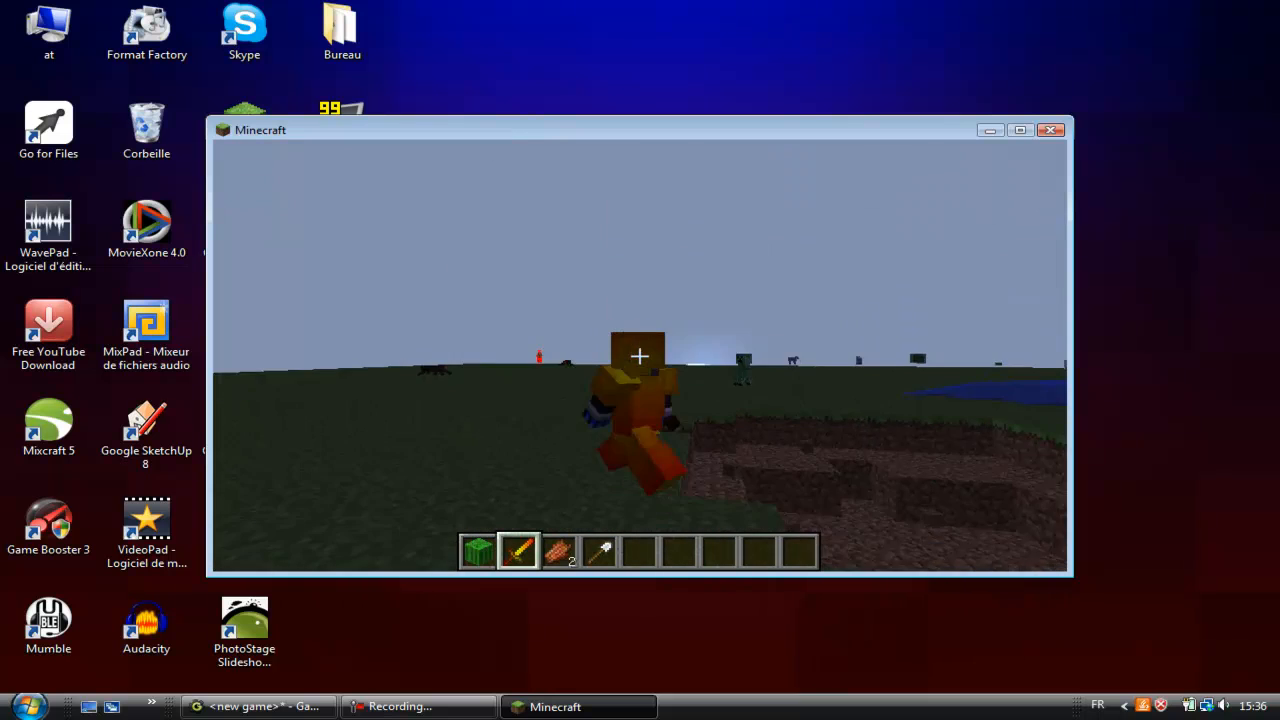
key(w)
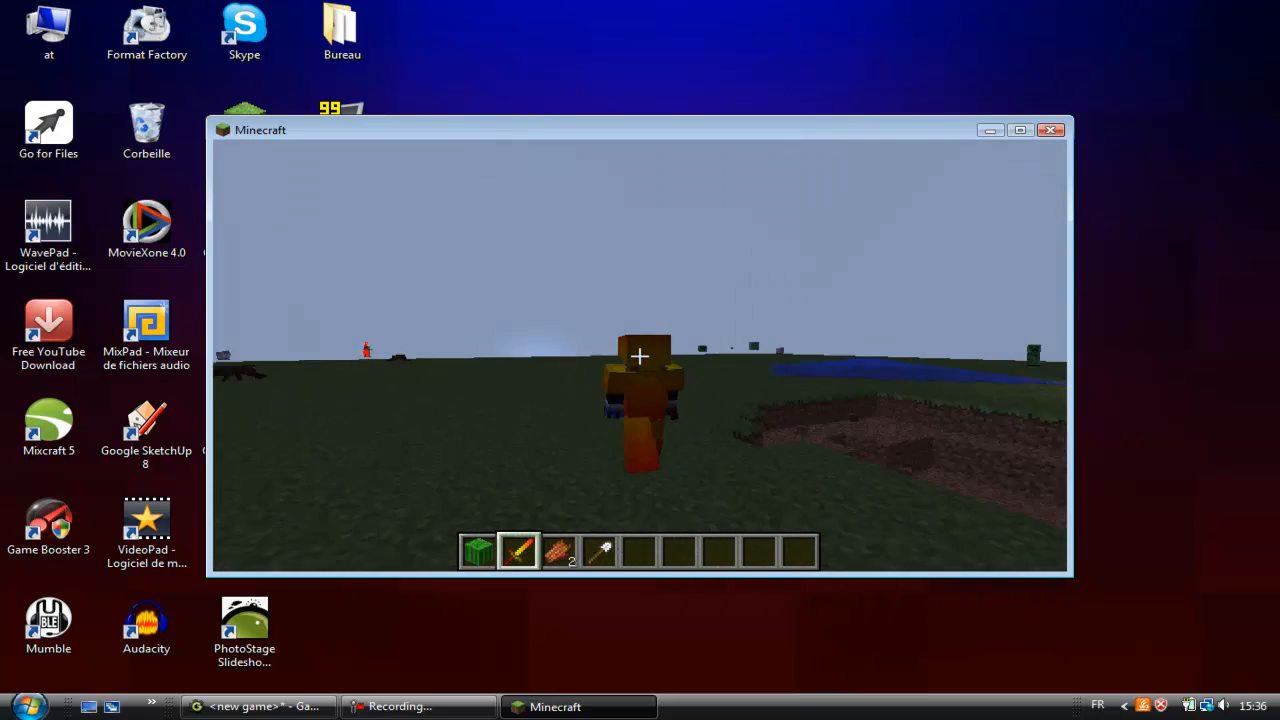
key(w)
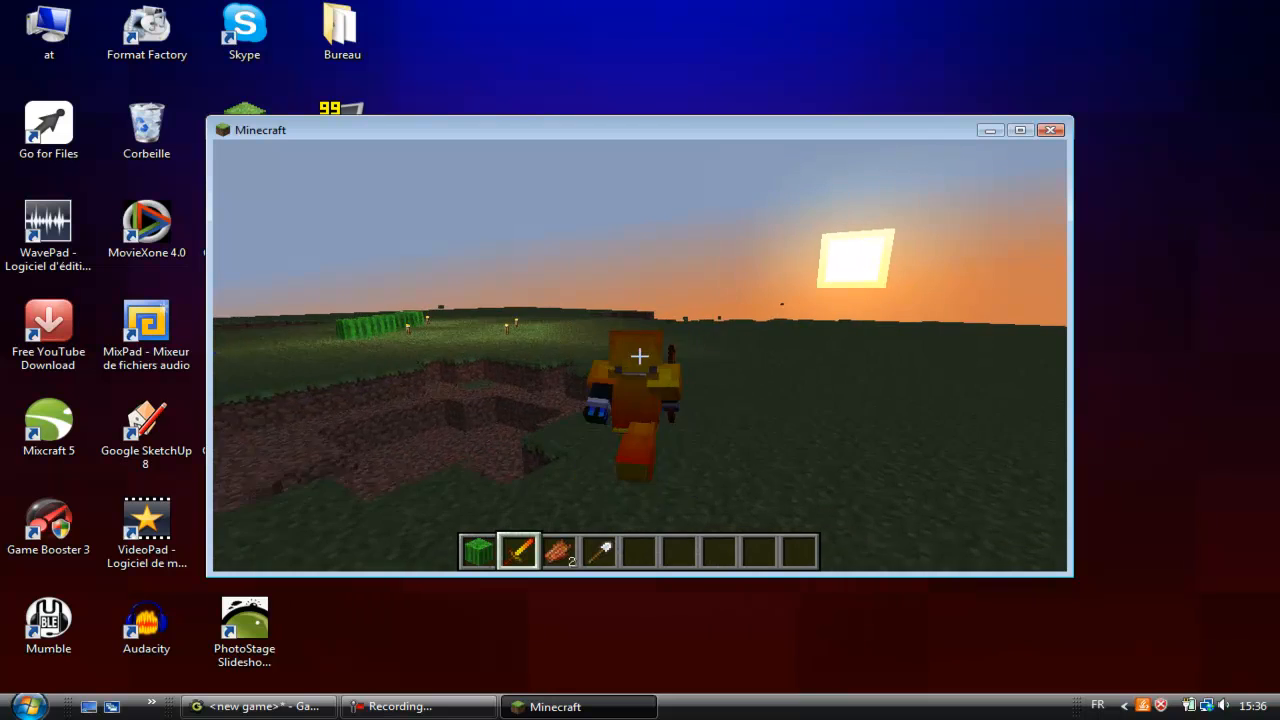
key(w)
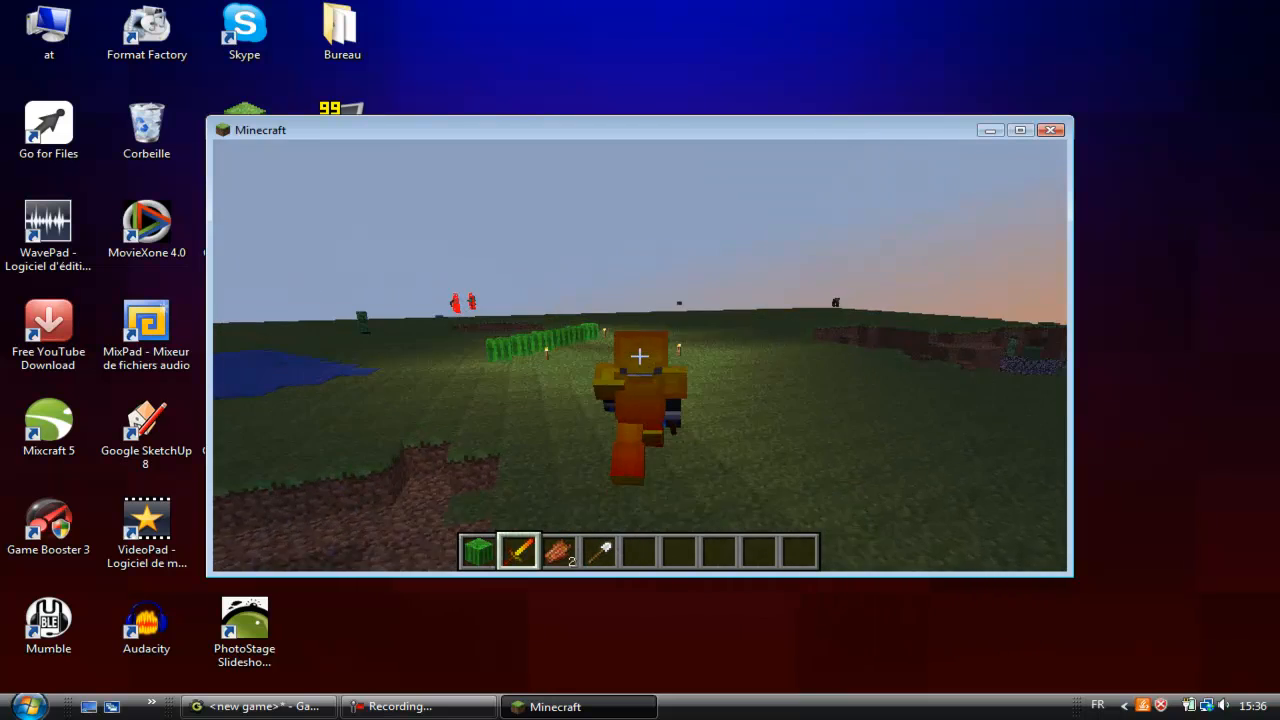